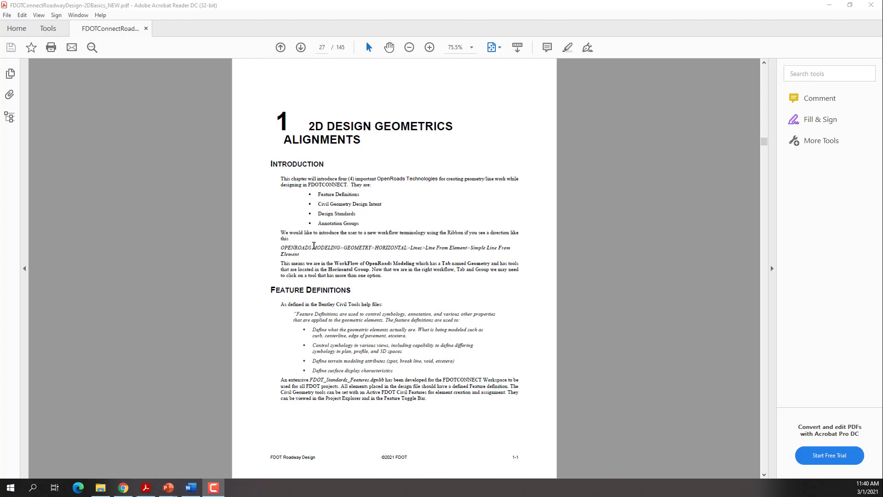
left_click(314, 247)
double_click(301, 47)
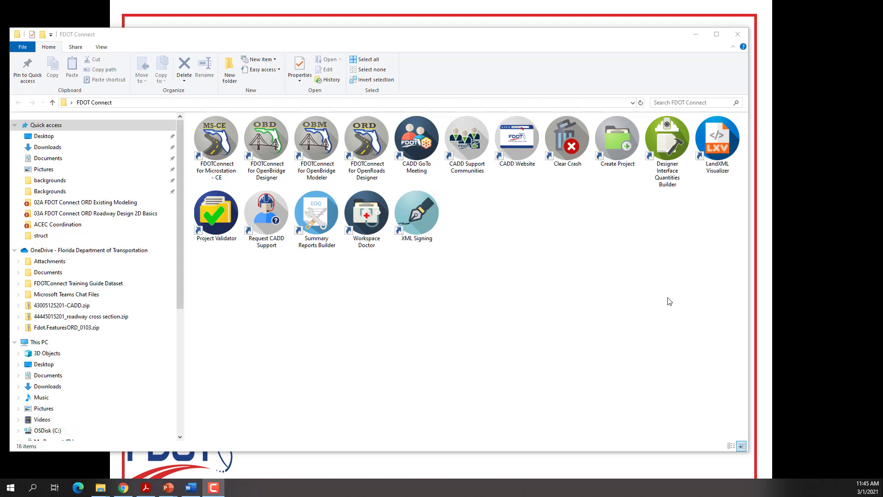
double_click(375, 152)
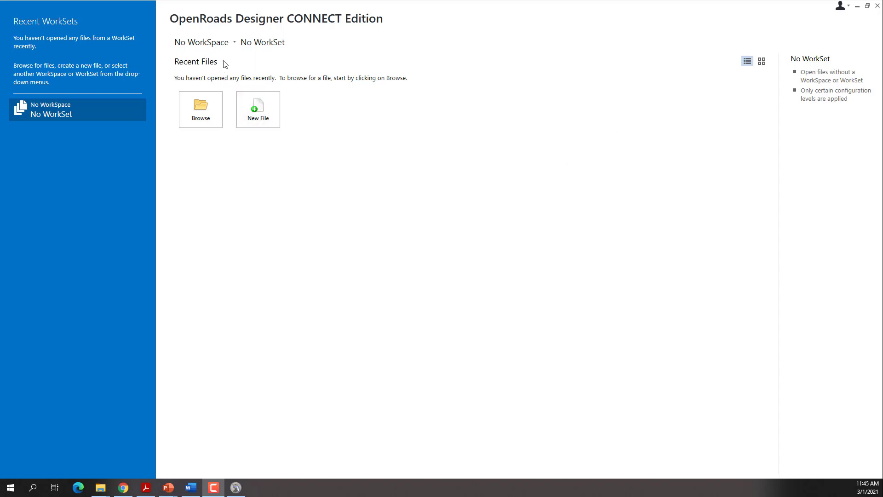
left_click(234, 46)
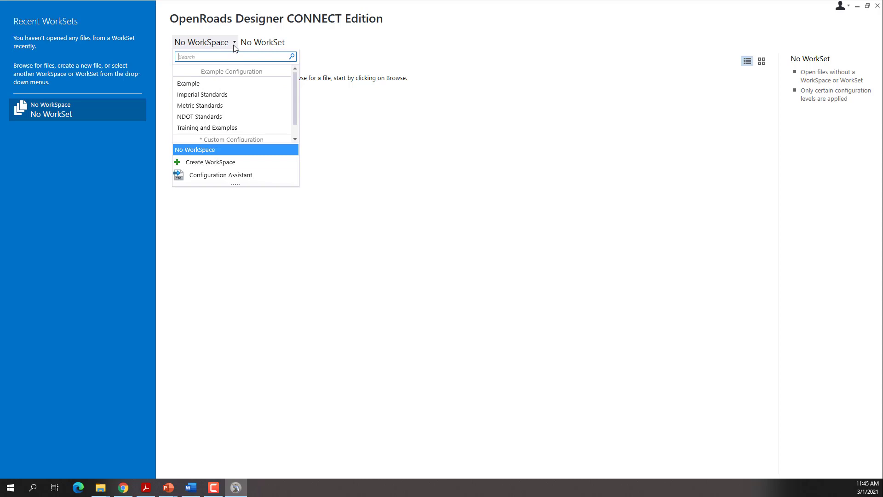
scroll(193, 131, "down", 1)
left_click(186, 137)
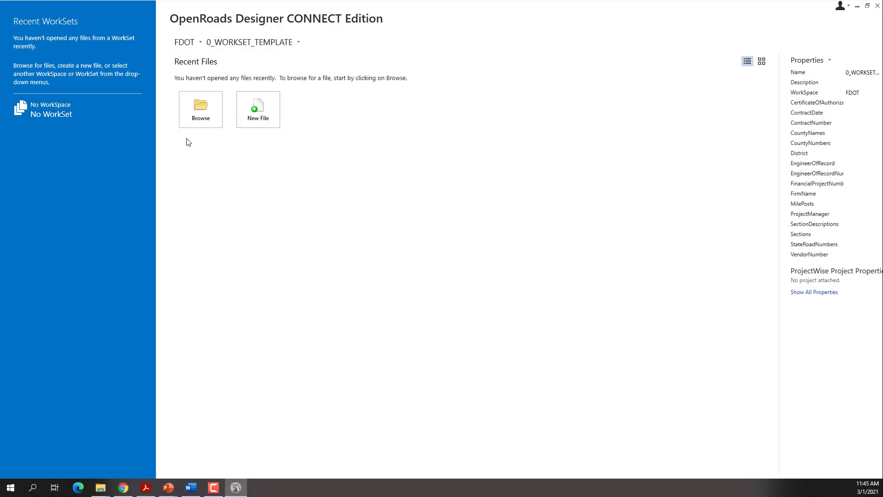
left_click(298, 49)
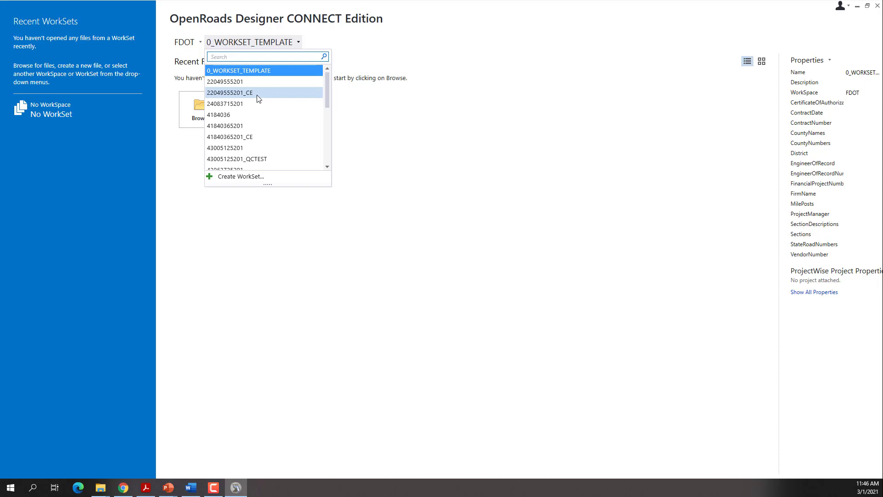
left_click(258, 93)
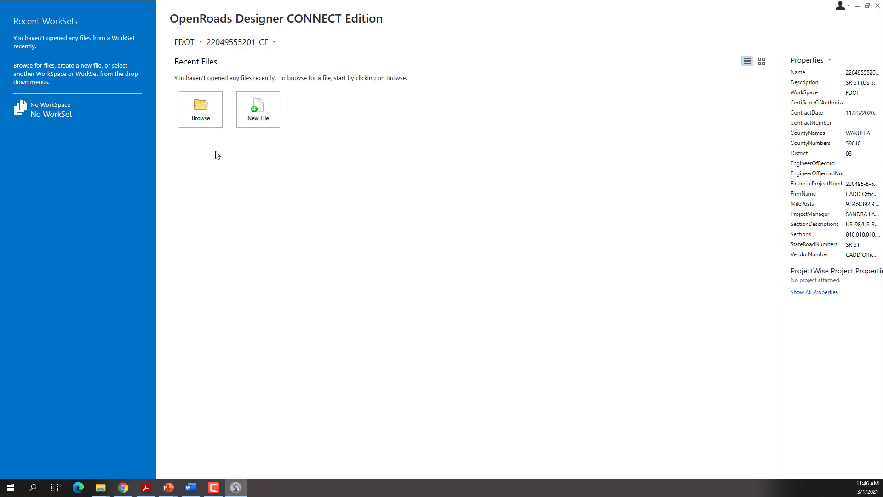
left_click(204, 123)
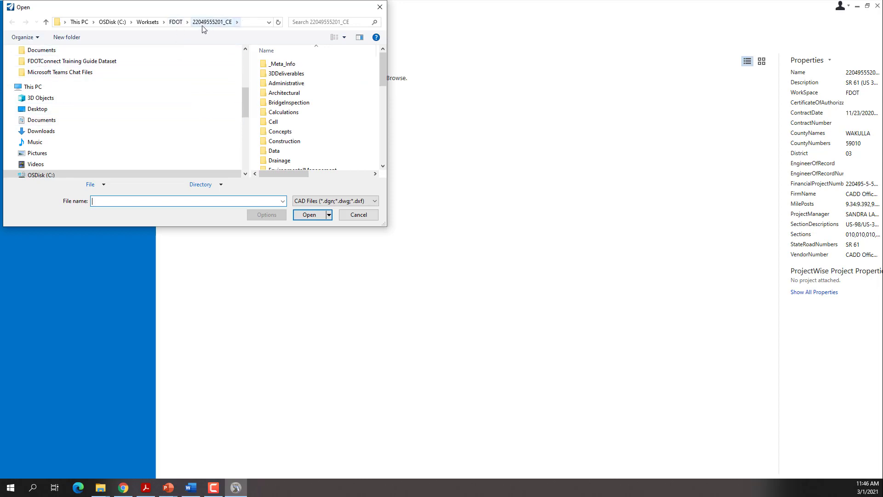
scroll(290, 166, "down", 8)
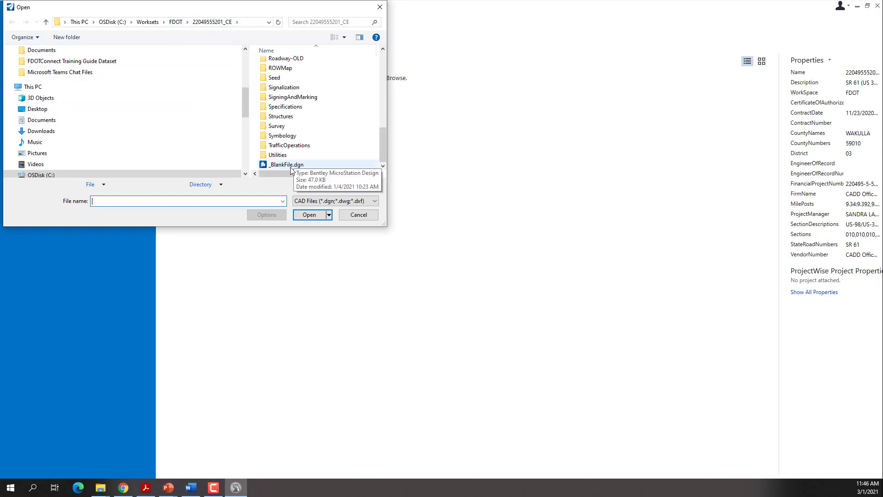
left_click(291, 166)
left_click(309, 215)
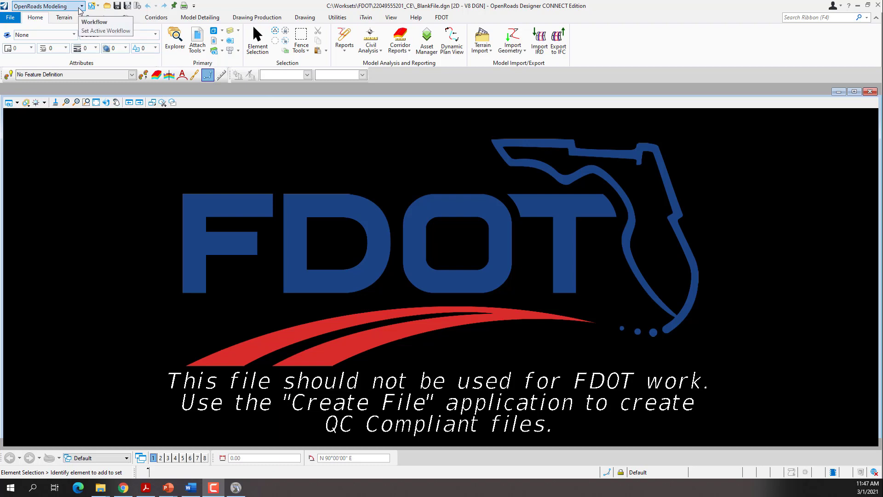
Step: Create and open the roadway Alignment Geometry file ALGNRD01.dgn with the FDOT Create File application, then close that application
left_click(442, 18)
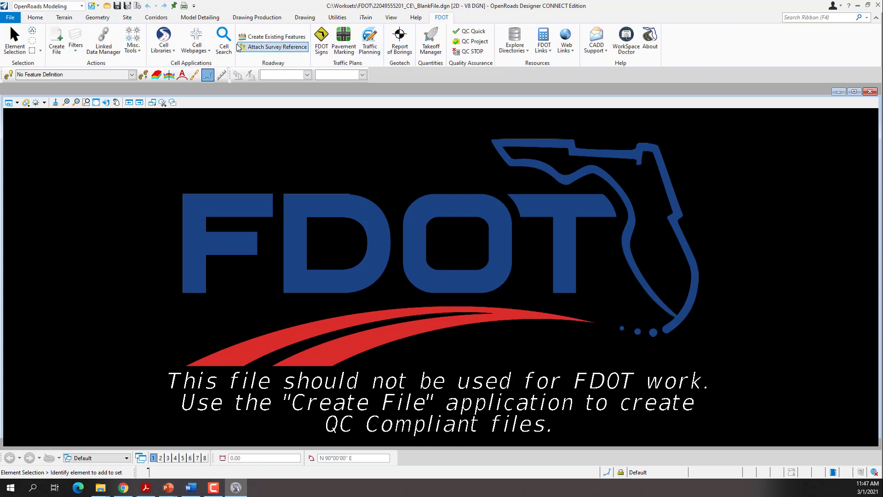
left_click(59, 45)
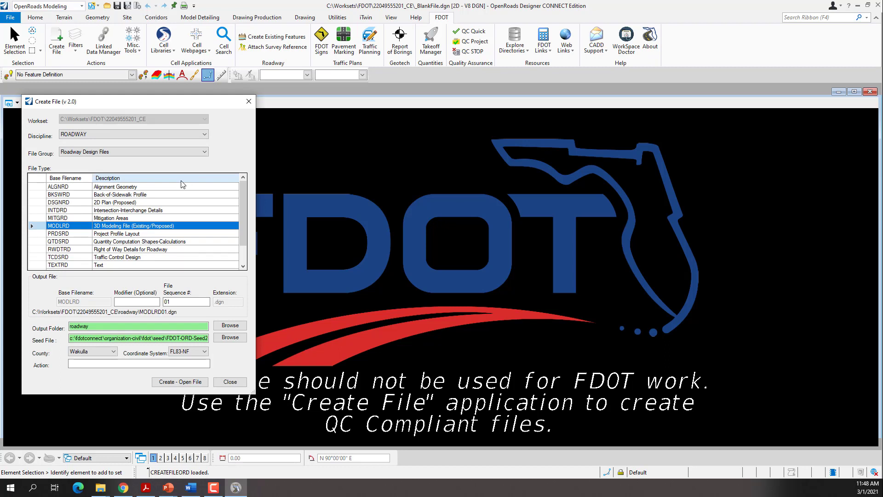
left_click(70, 187)
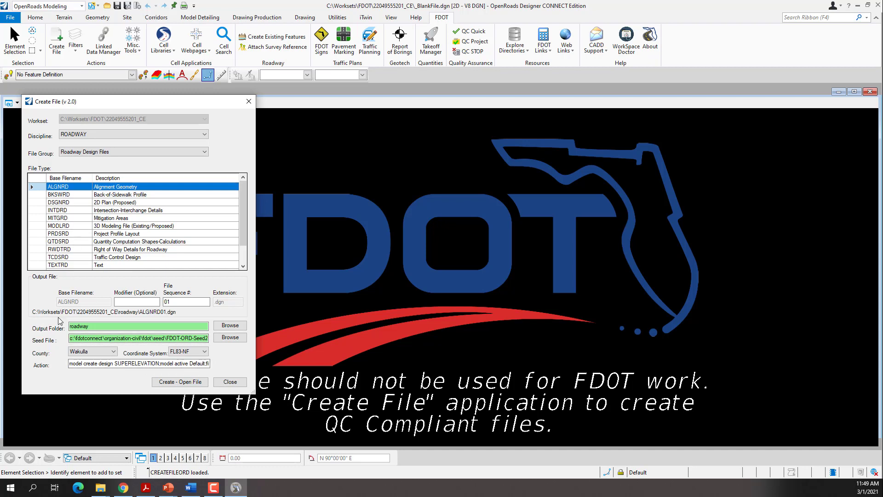
left_click(177, 382)
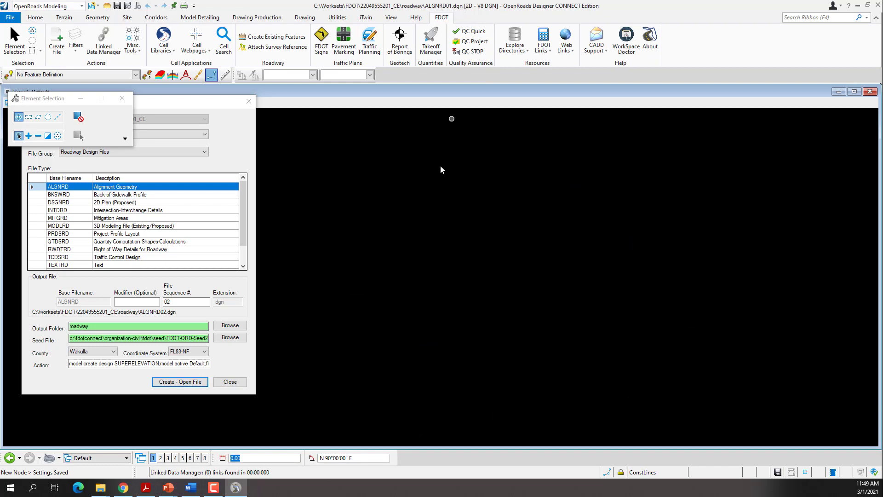
left_click(231, 383)
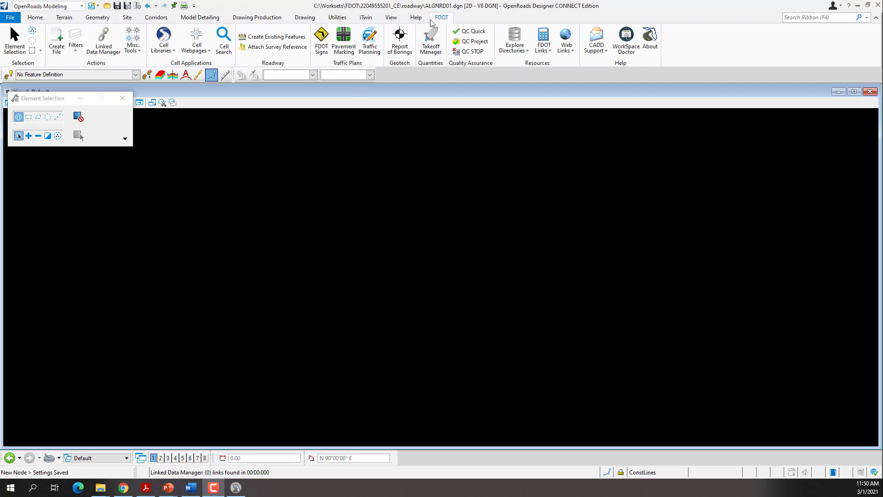
Step: Review the list of models contained in the new alignment file
left_click(36, 19)
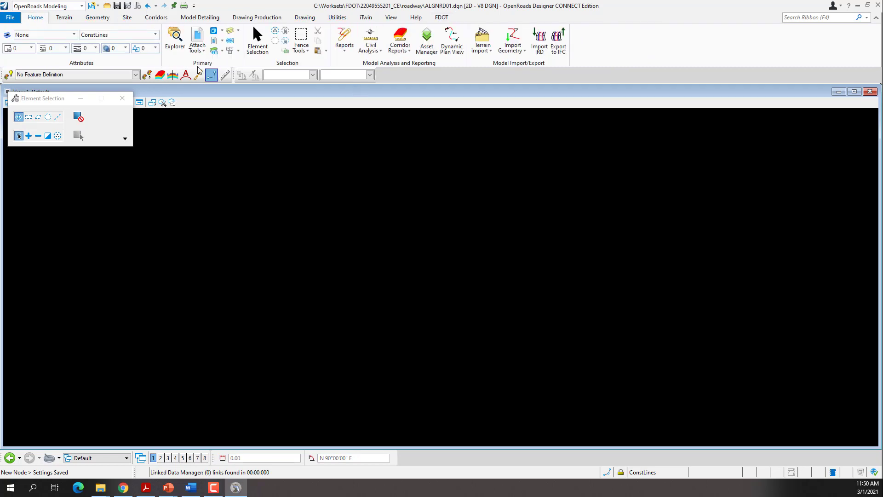
left_click(214, 32)
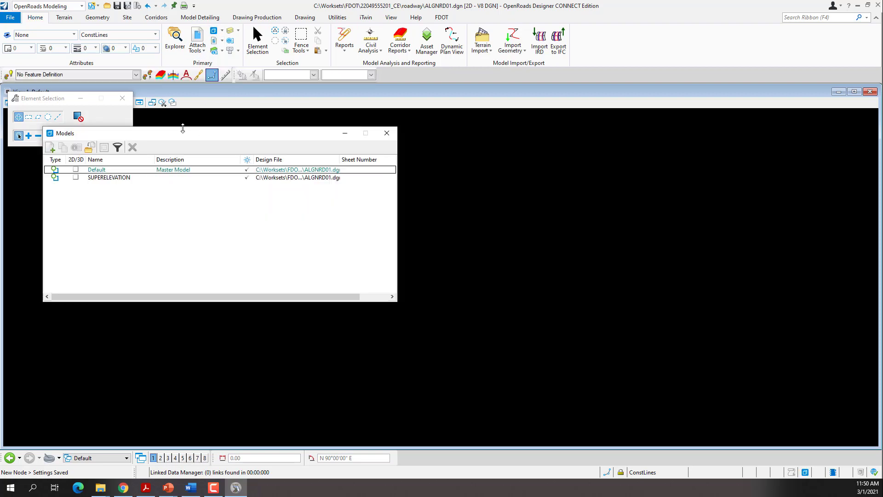
left_click_drag(184, 132, 322, 118)
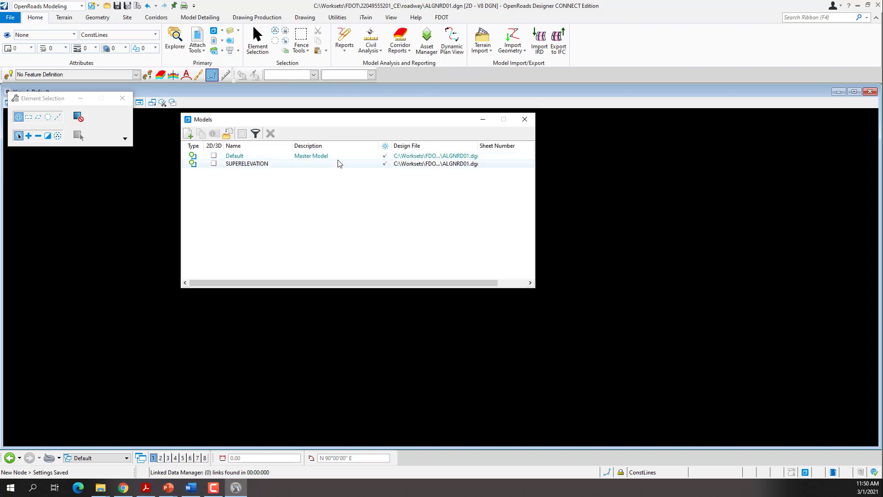
left_click(525, 119)
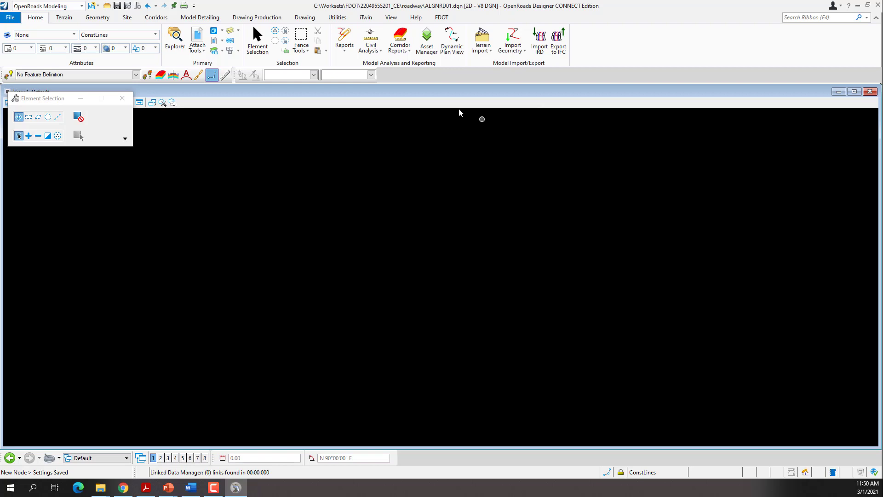
Step: Explore the current workset's directories and check the design files stored in its Survey folder
left_click(442, 17)
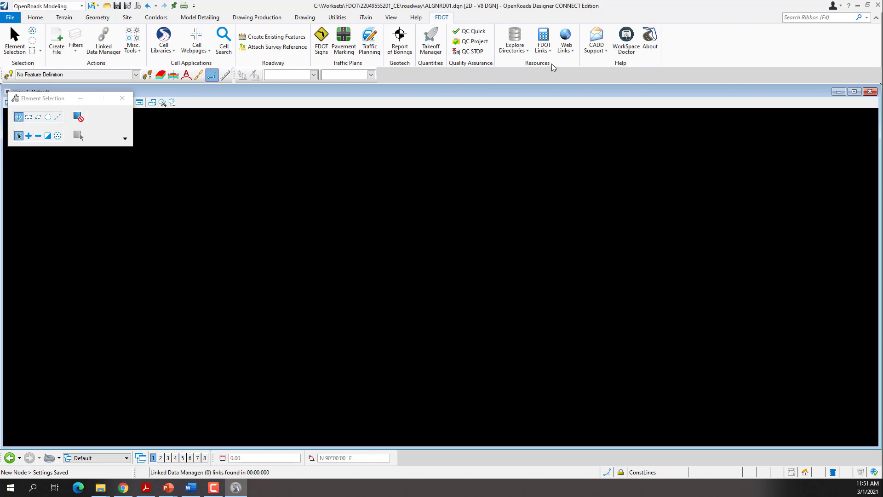
left_click(528, 51)
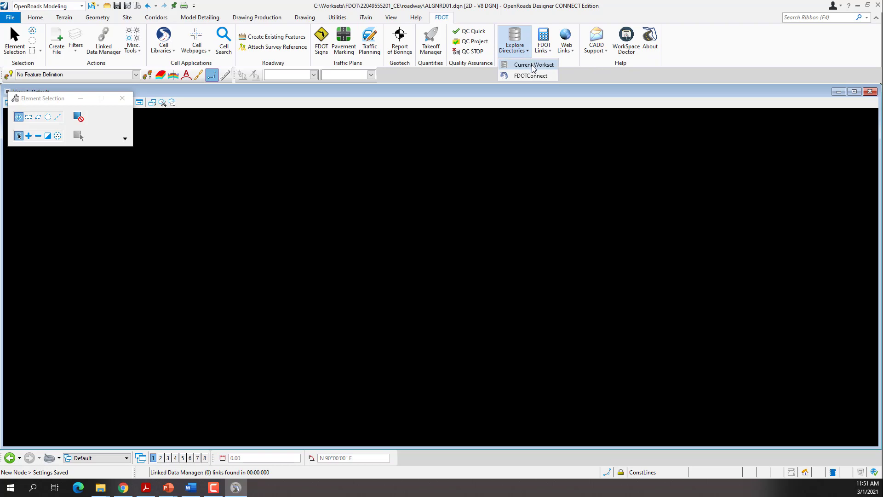
left_click(533, 65)
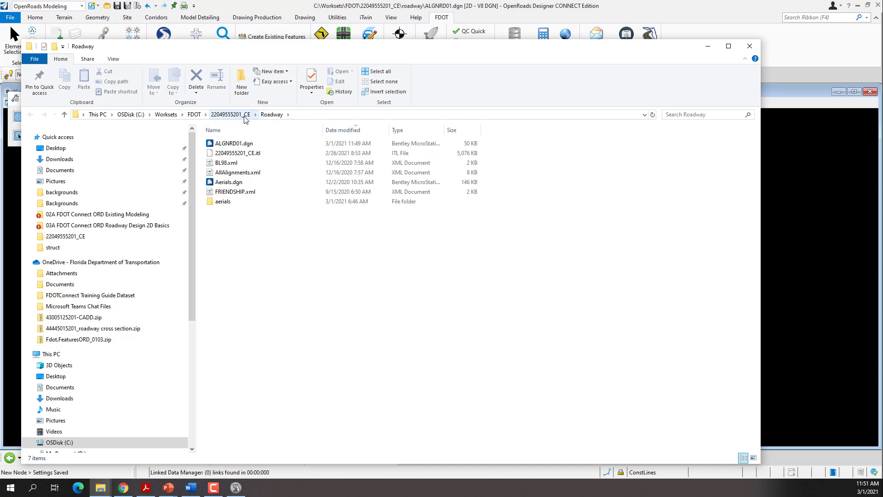
left_click(230, 114)
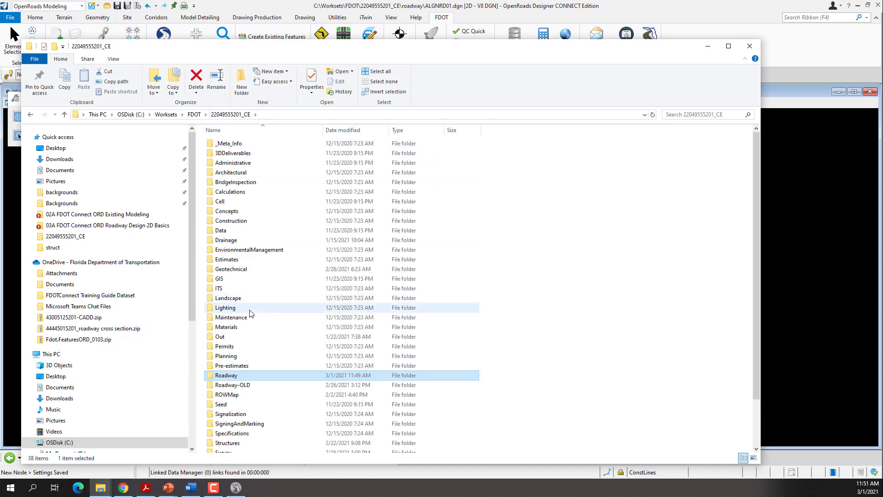
scroll(254, 357, "down", 2)
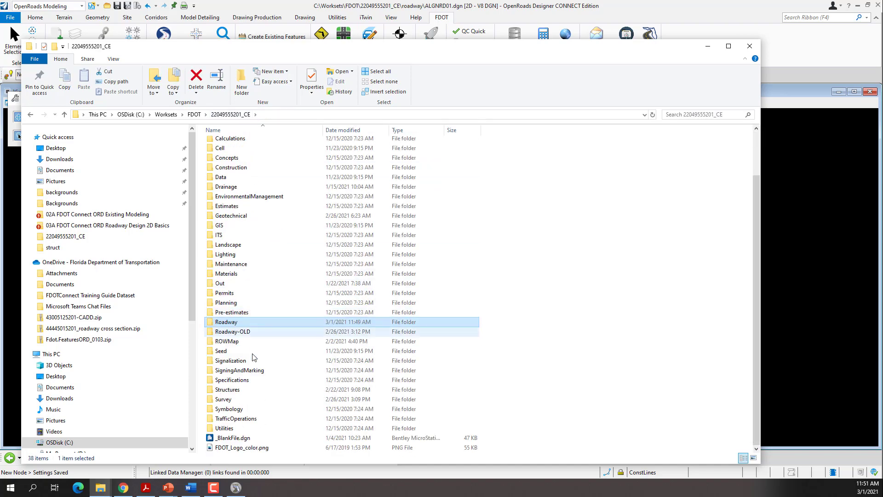
double_click(225, 399)
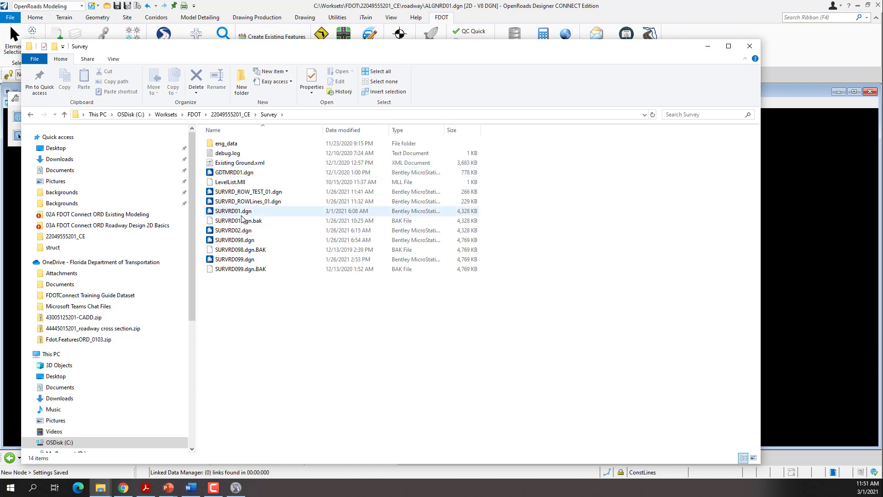
left_click(749, 47)
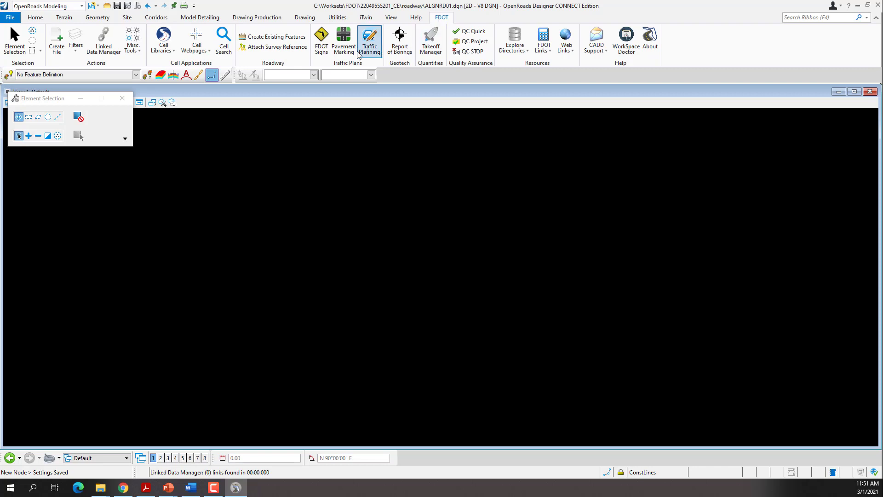
Step: Attach SURVRD01.dgn from the Survey folder using the FDOT Attach Survey Reference tool
left_click(270, 48)
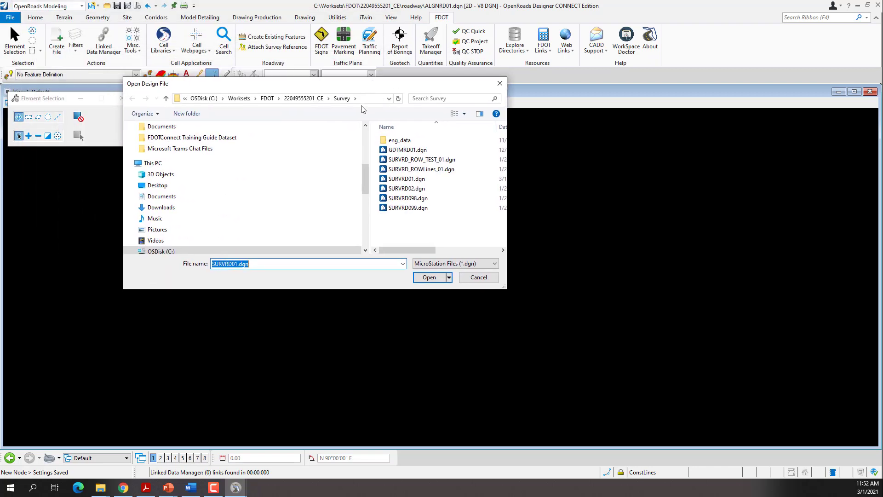
left_click(404, 182)
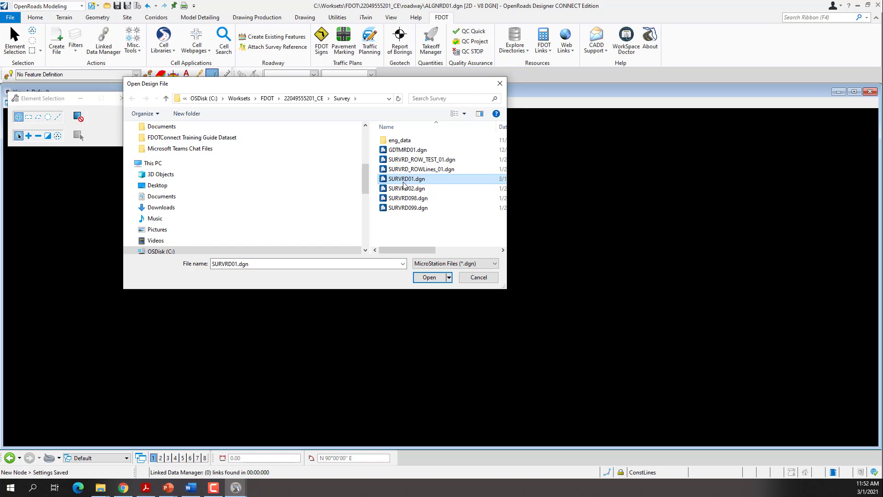
left_click(429, 278)
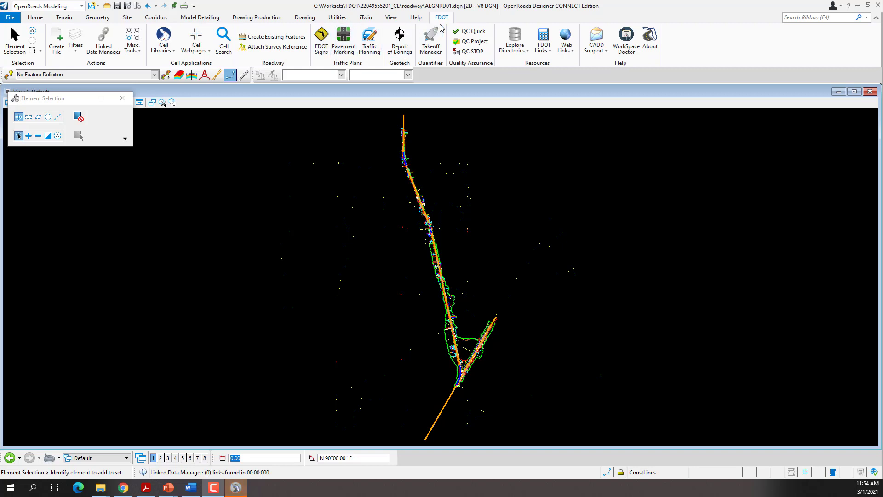
left_click(285, 53)
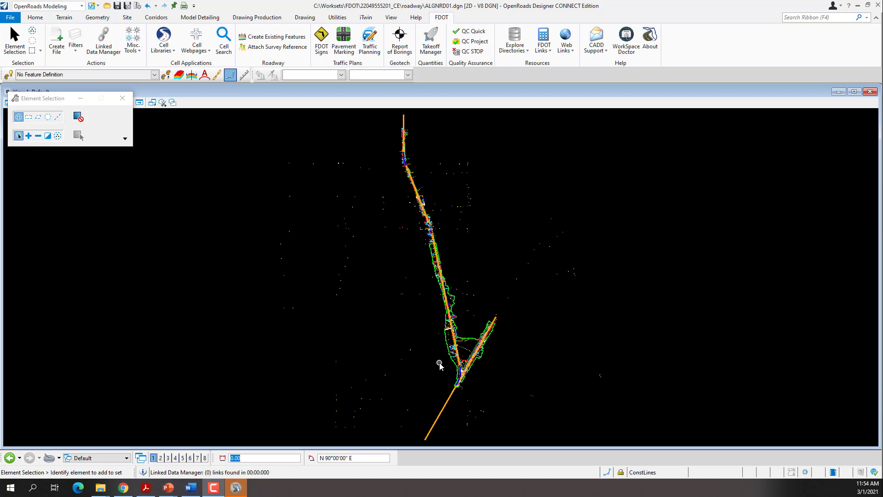
Step: Open the references list and examine how the survey file's attachments are set up
left_click(36, 18)
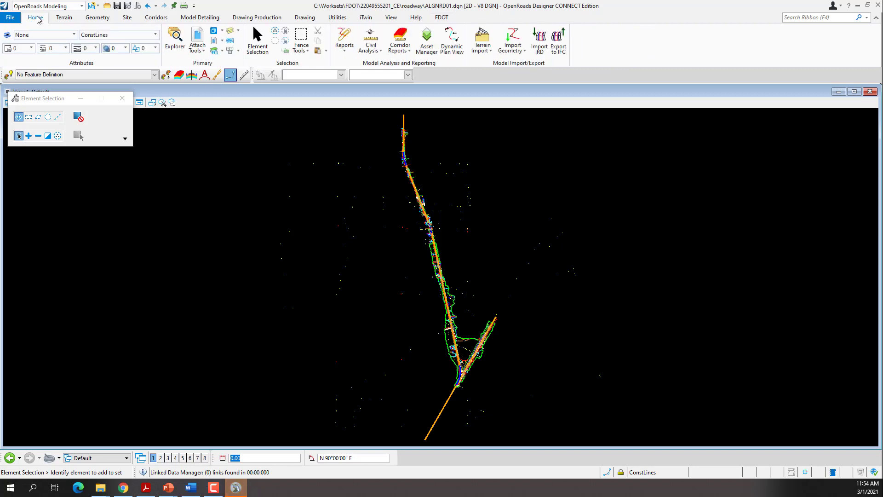
left_click(199, 44)
left_click_drag(445, 286, 708, 293)
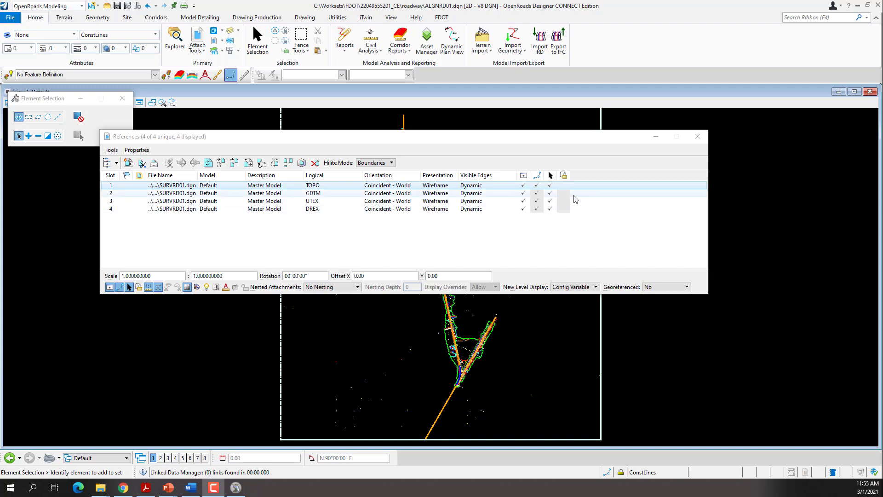
left_click(697, 136)
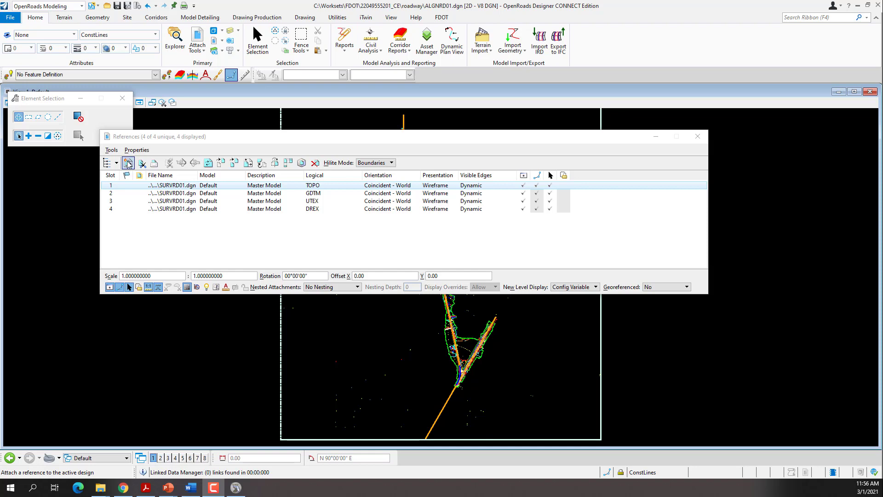
Step: Attach Aerials.dgn from the Roadway folder as a coincident-world reference with the logical name AERIALS
left_click(128, 163)
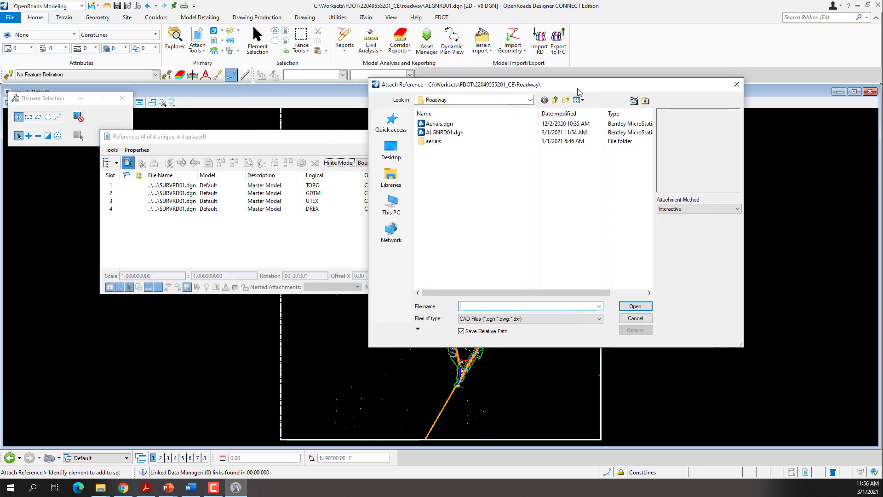
left_click(443, 126)
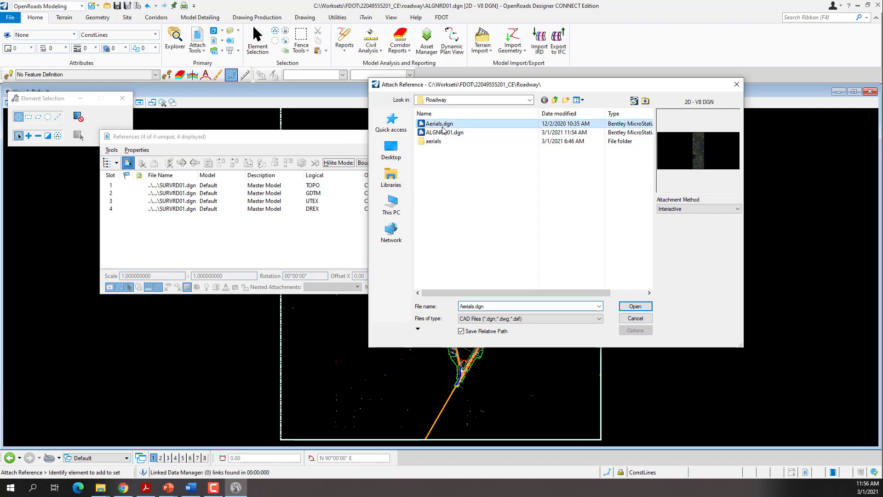
left_click(635, 306)
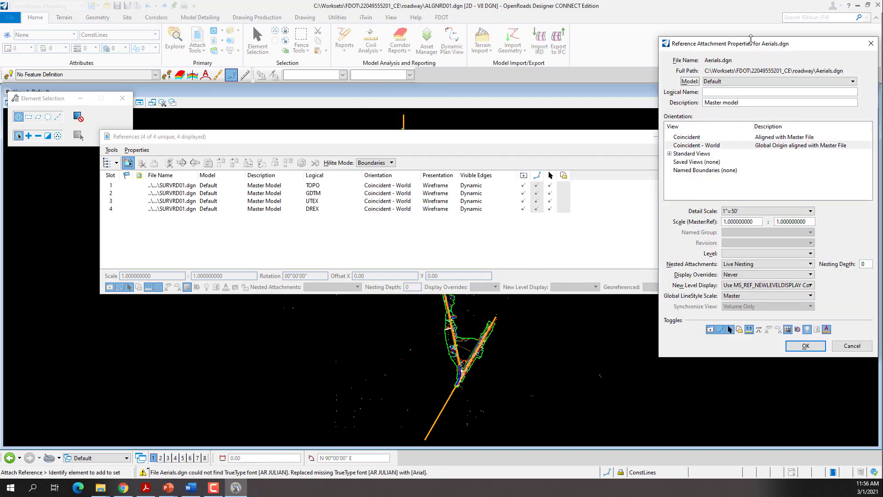
left_click_drag(750, 41, 248, 79)
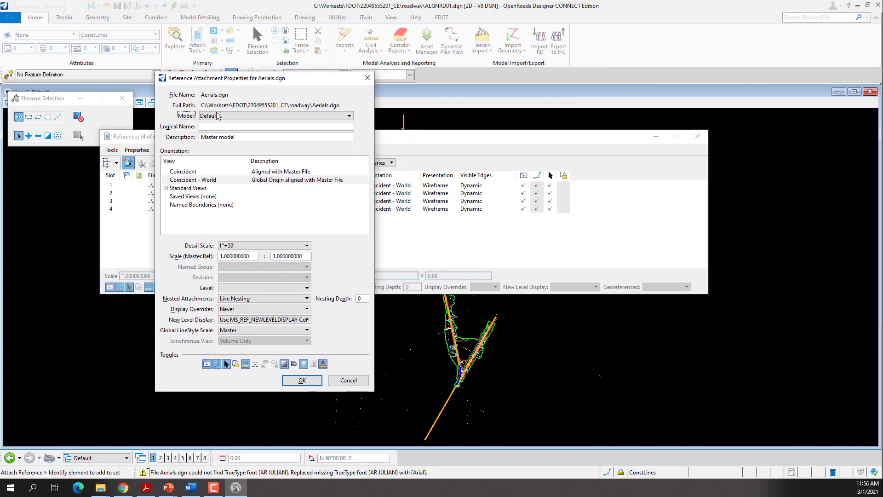
left_click(211, 128)
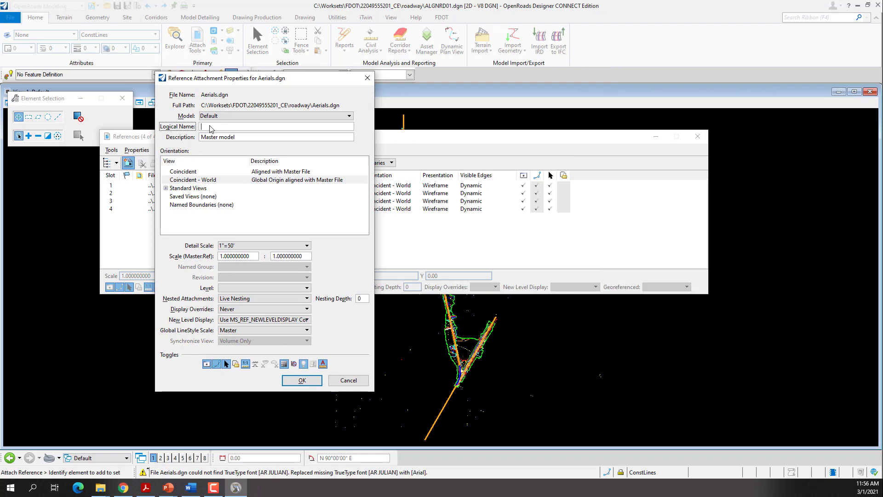
type("A")
key("BackSpace")
type("ERIALS")
left_click(303, 384)
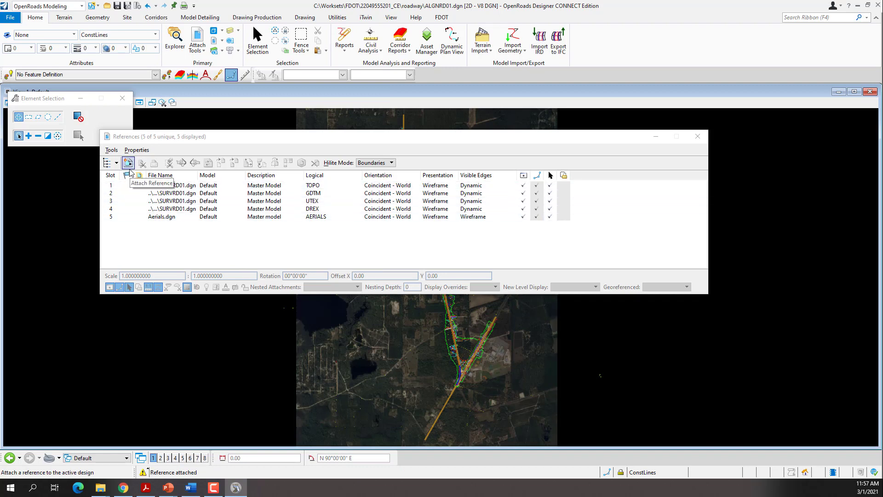
Step: Attach RWDTRD01.dgn from the workset's ROWMap folder as a reference with the logical name RWDT
left_click(128, 165)
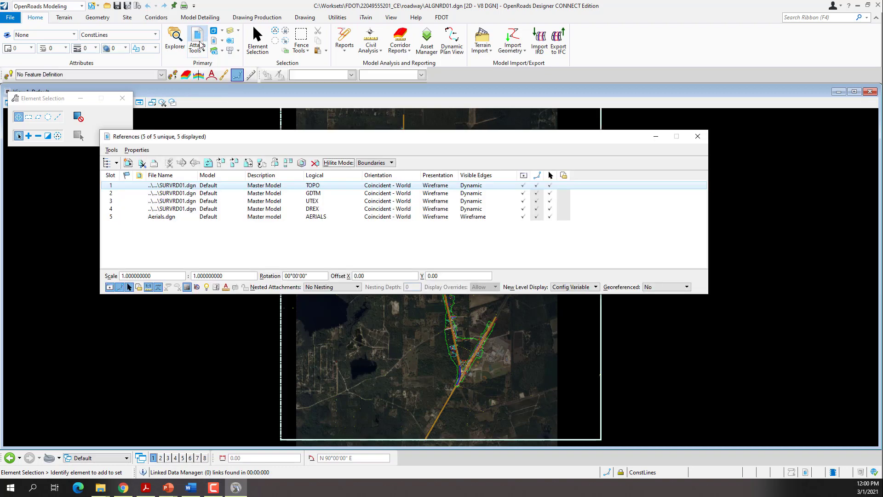
left_click(128, 162)
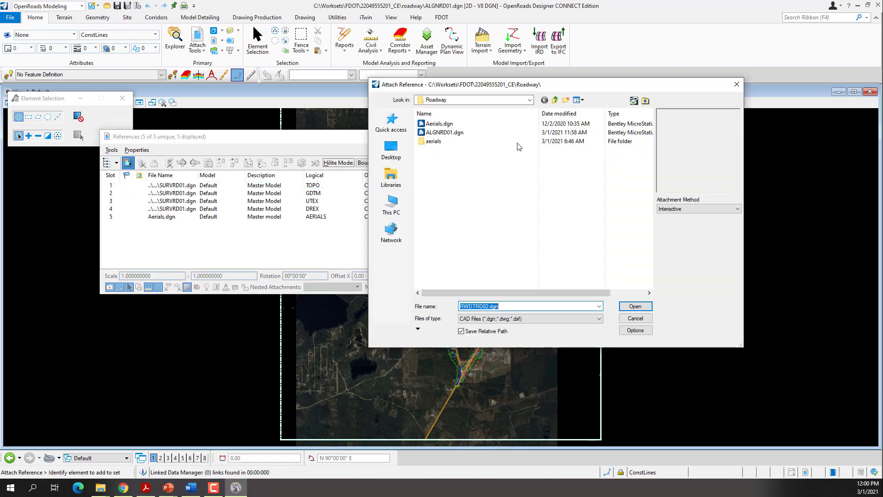
left_click(555, 100)
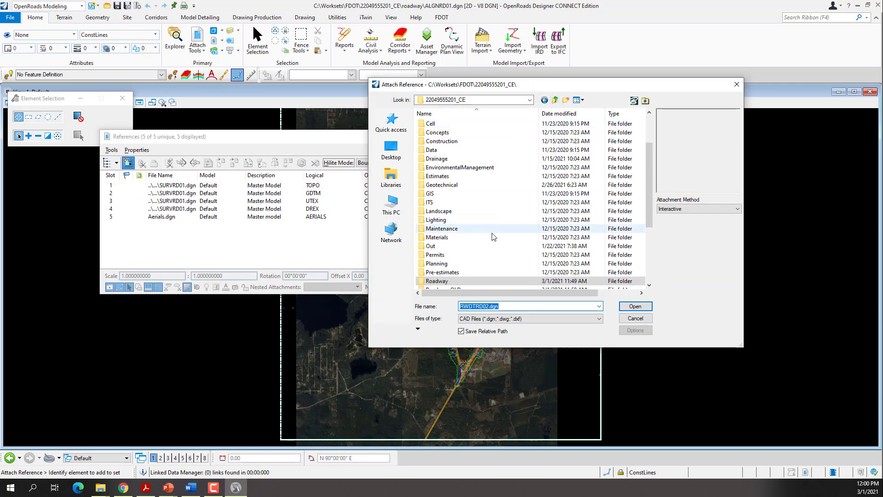
scroll(439, 239, "down", 2)
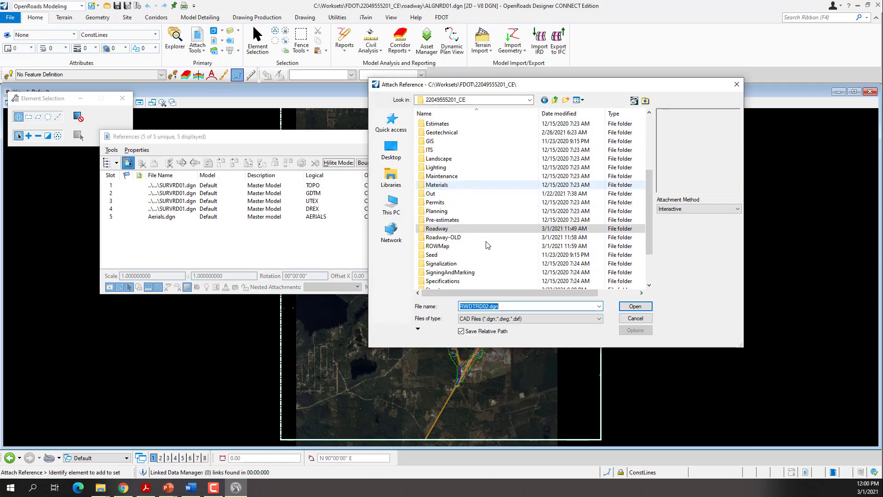
double_click(441, 246)
left_click(444, 248)
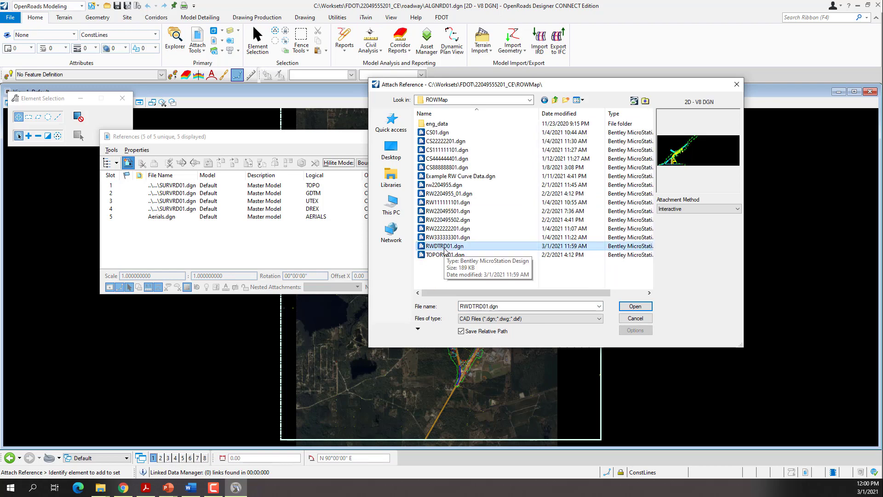
left_click(635, 306)
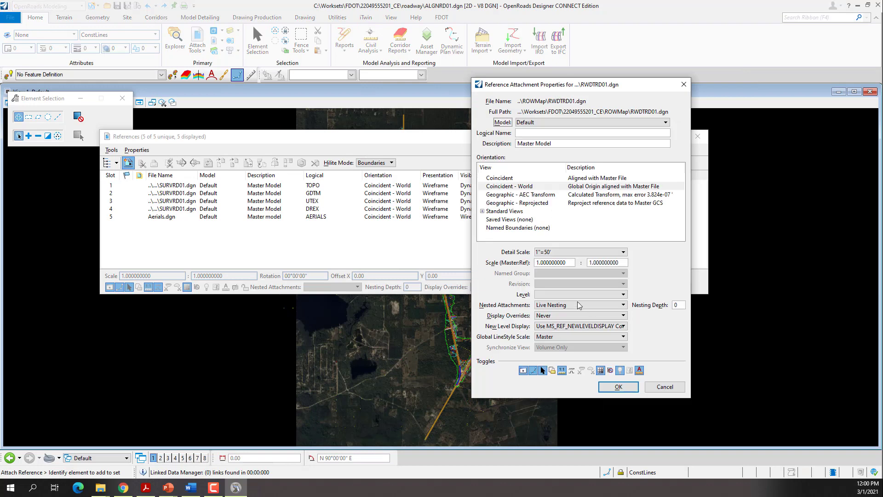
left_click(540, 135)
left_click(619, 386)
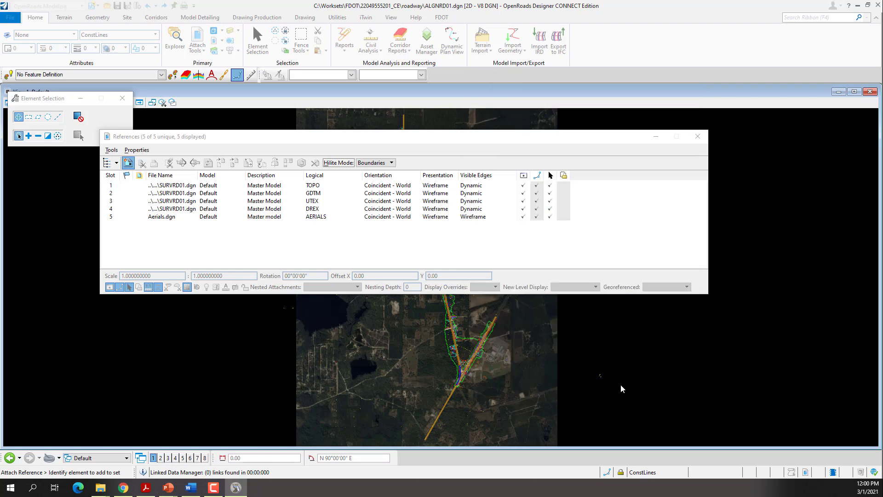
Step: Fit the view to all files and examine the survey and right-of-way linework over the aerials around the road junction
scroll(456, 348, "up", 4)
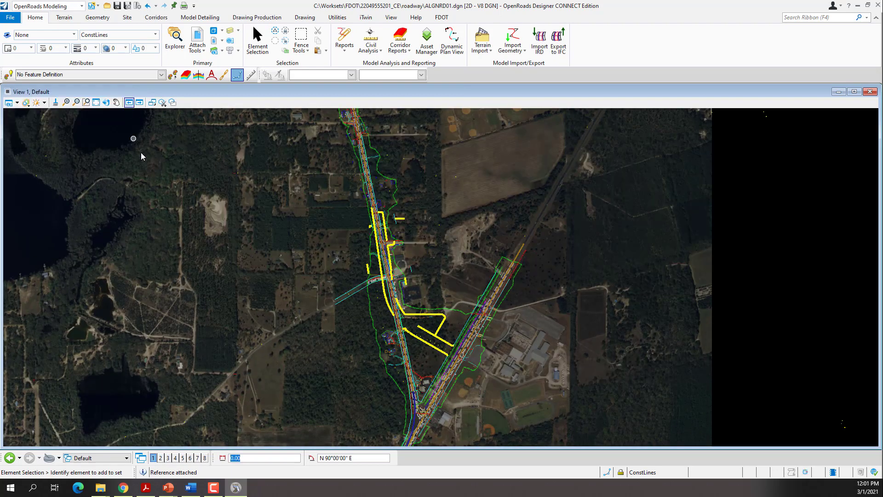
left_click(96, 102)
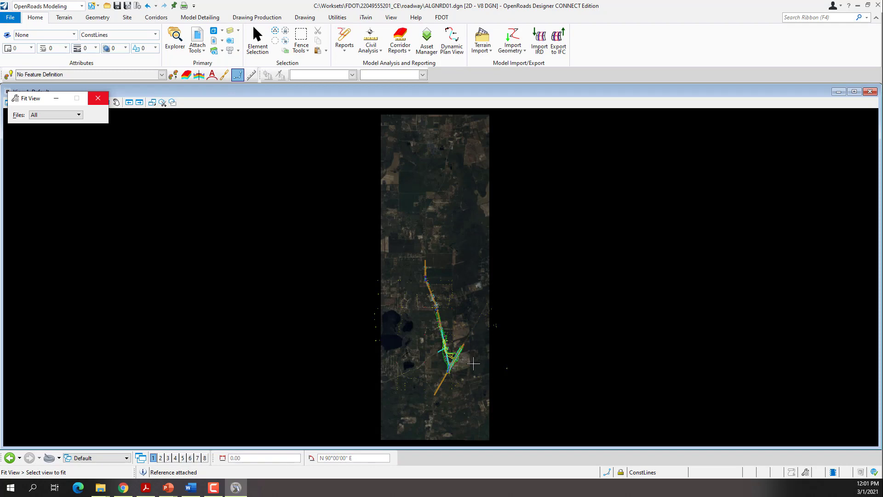
scroll(469, 361, "up", 6)
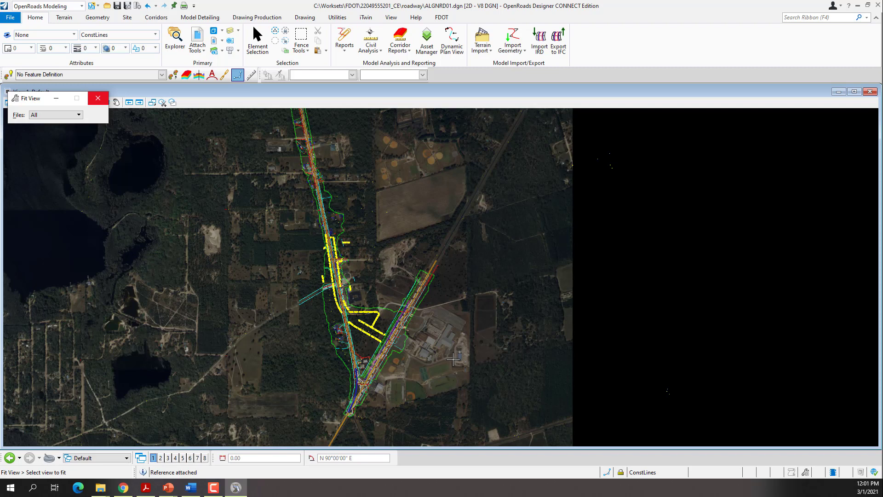
scroll(349, 382, "up", 5)
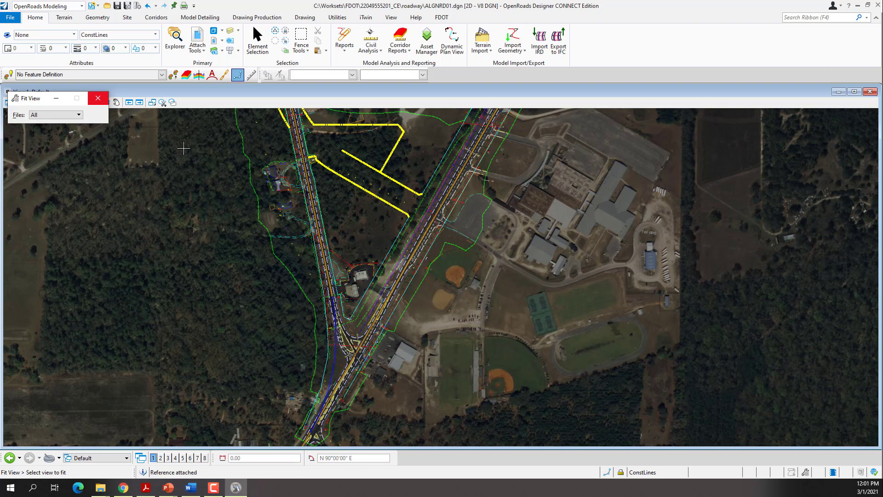
left_click(98, 98)
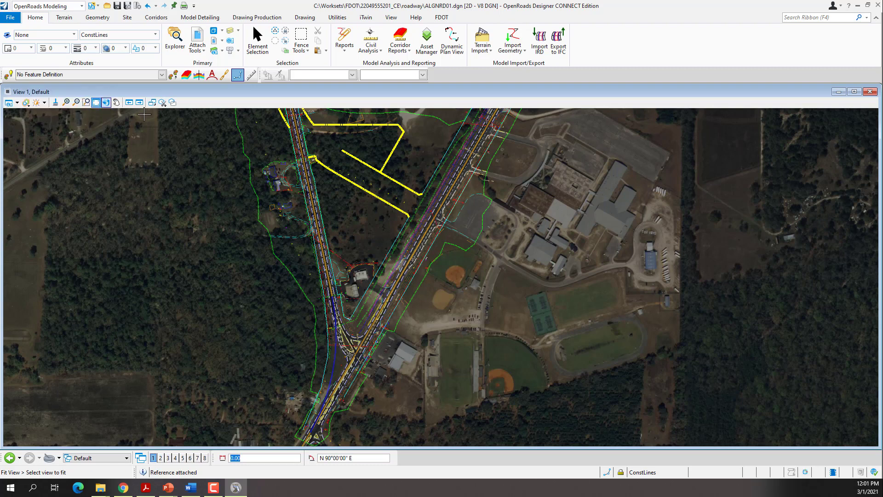
Step: Show the levels of the TOPO survey reference in the level display
left_click(230, 31)
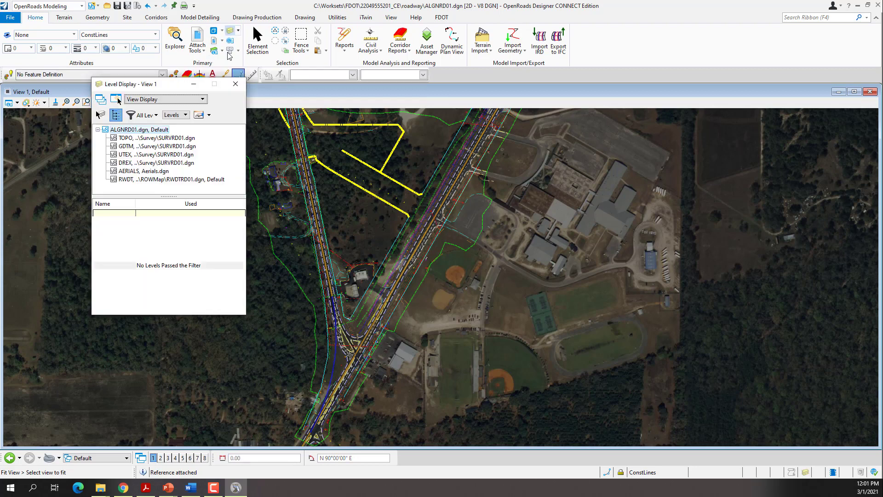
left_click(138, 137)
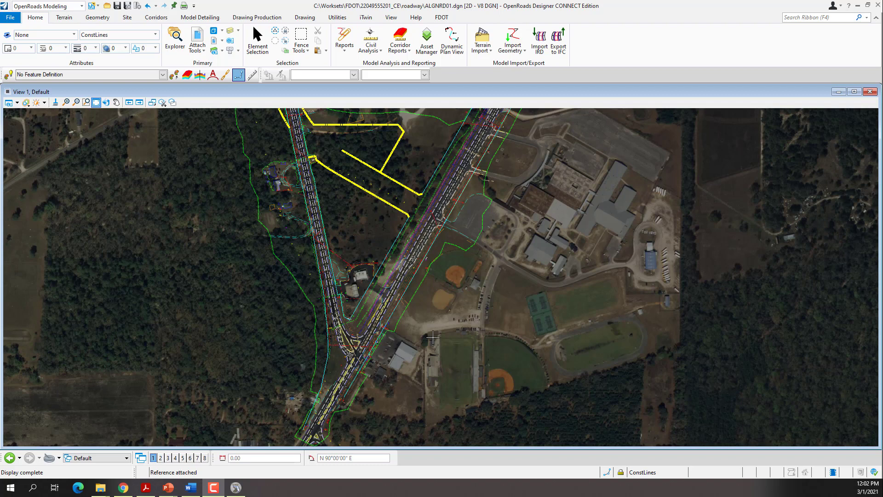
Step: Turn off the display of the AERIALS, UTEX, DREX and GDTM references
left_click(205, 41)
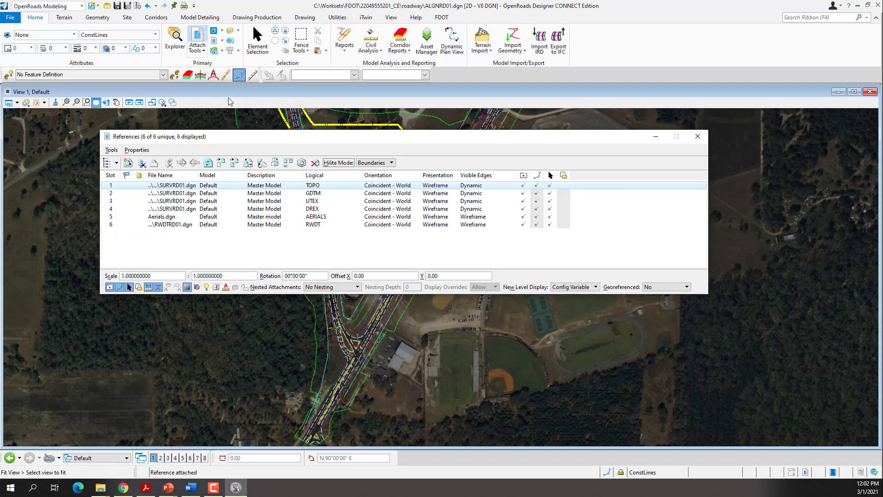
left_click(161, 216)
left_click(110, 287)
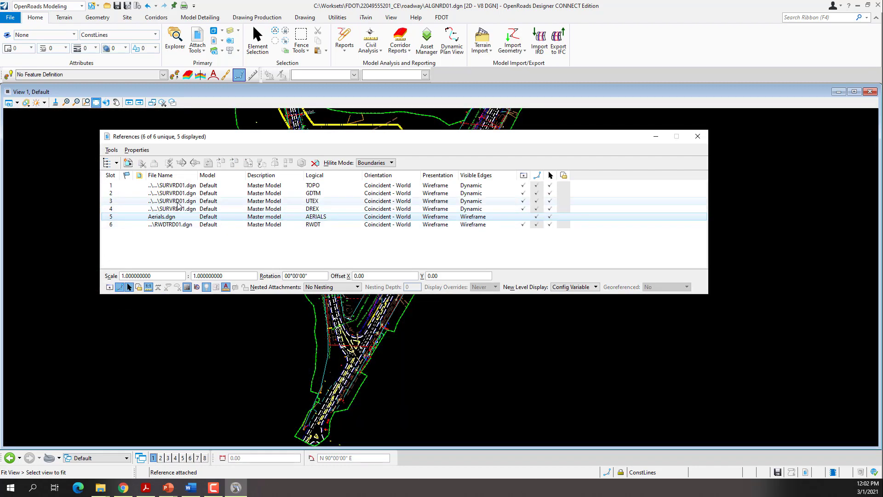
left_click(260, 204)
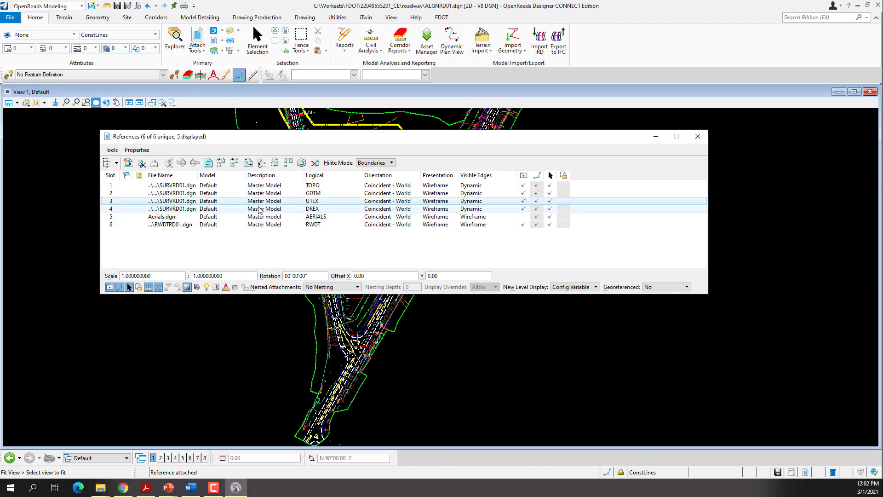
left_click(260, 209, "ctrl")
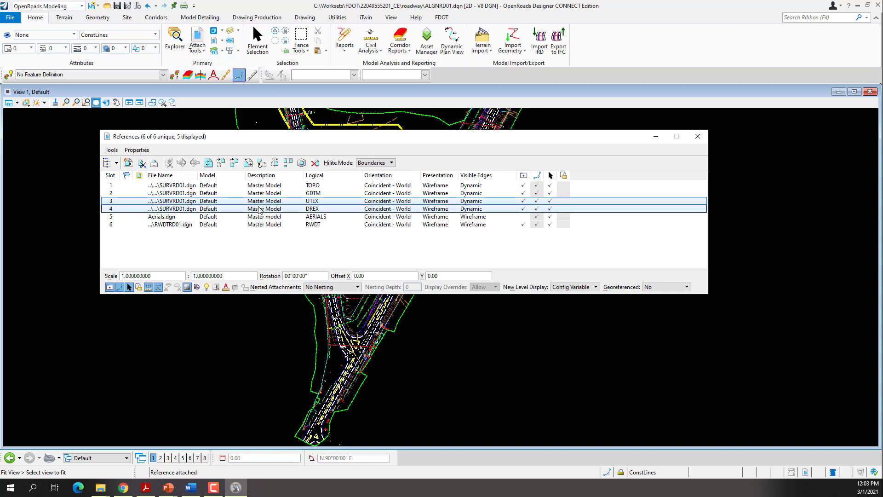
left_click(110, 287)
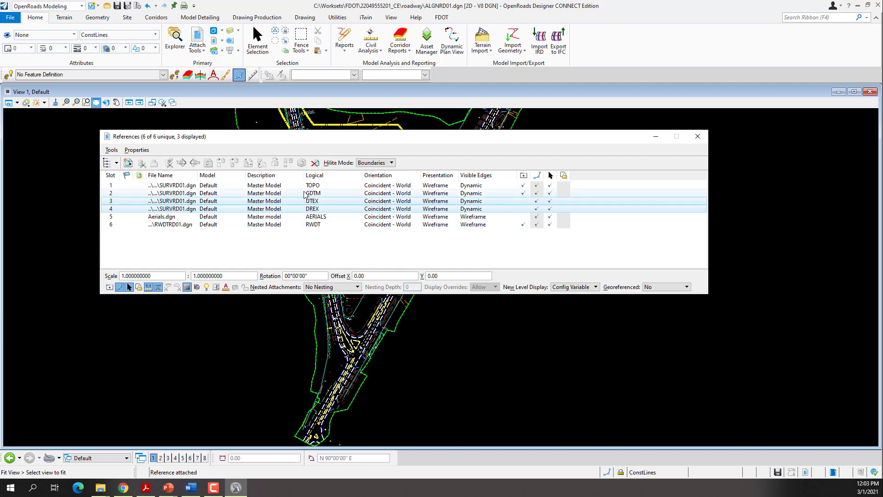
left_click(196, 194)
left_click(110, 287)
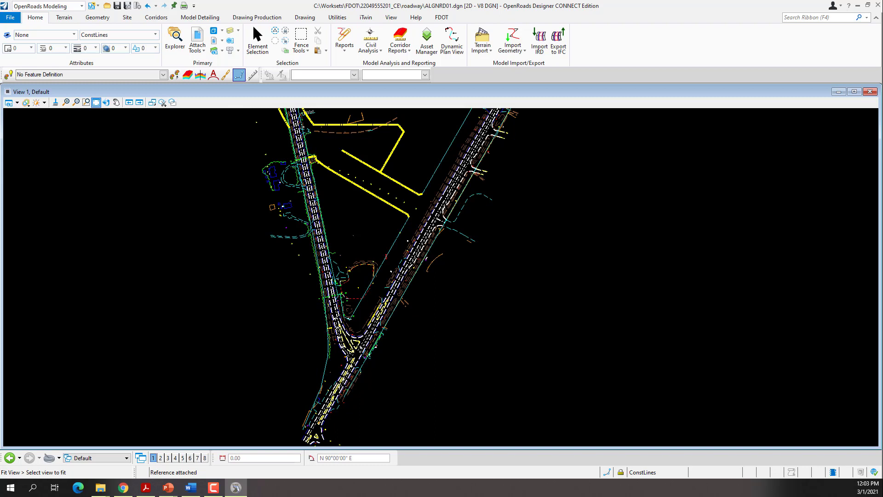
left_click(106, 102)
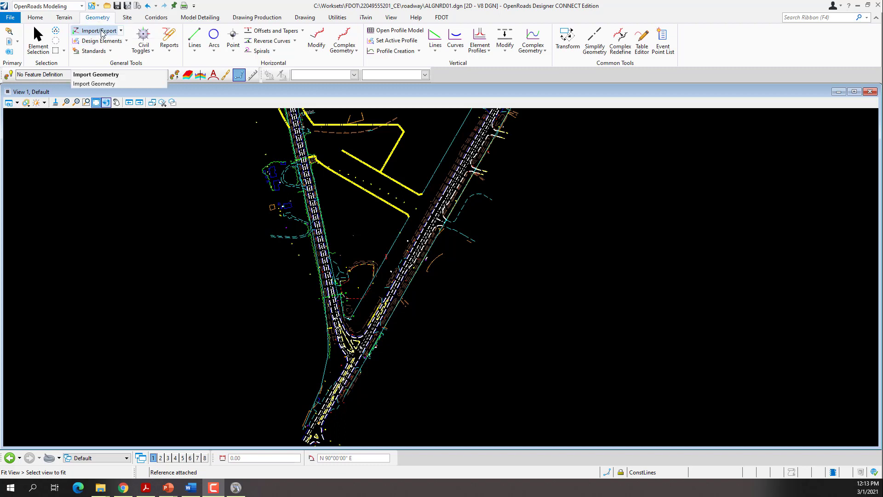
Step: Load BL98.xml from the workset's Roadway folder with the Import Geometry tool
left_click(121, 32)
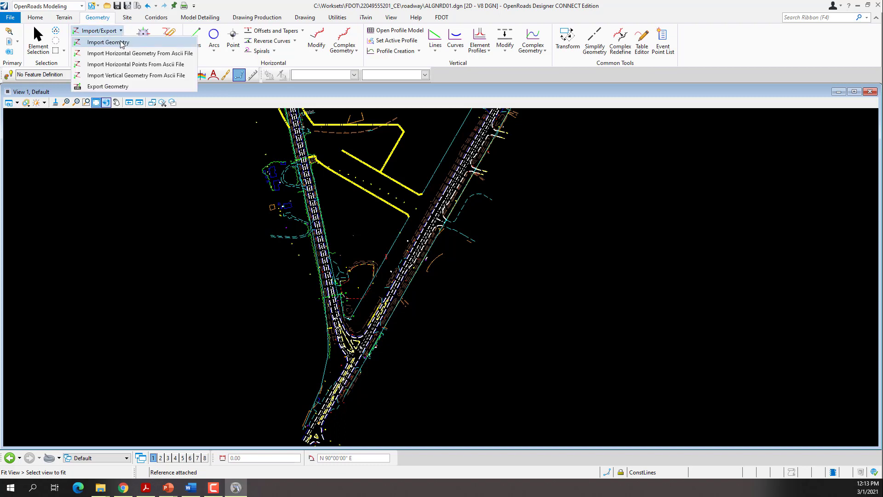
left_click(122, 43)
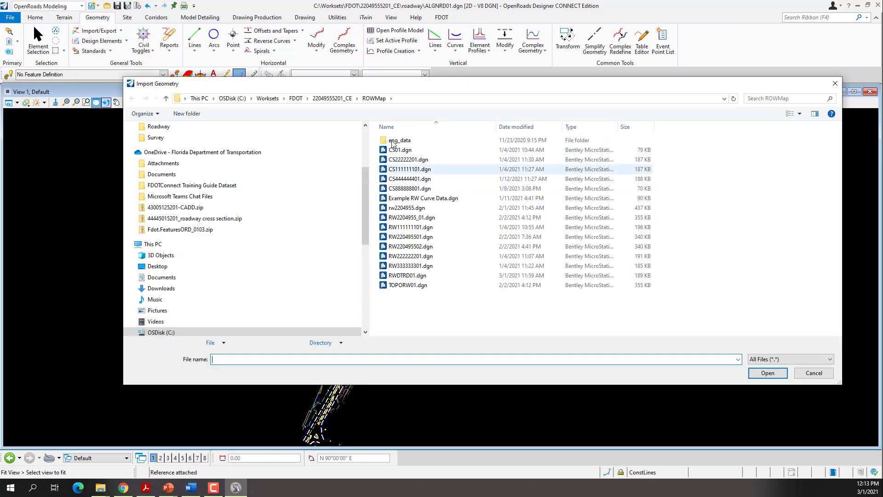
left_click(332, 98)
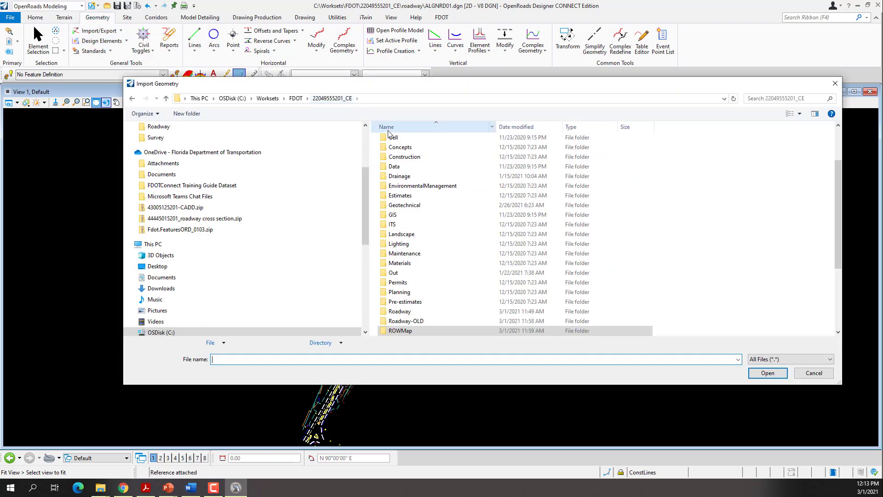
double_click(406, 313)
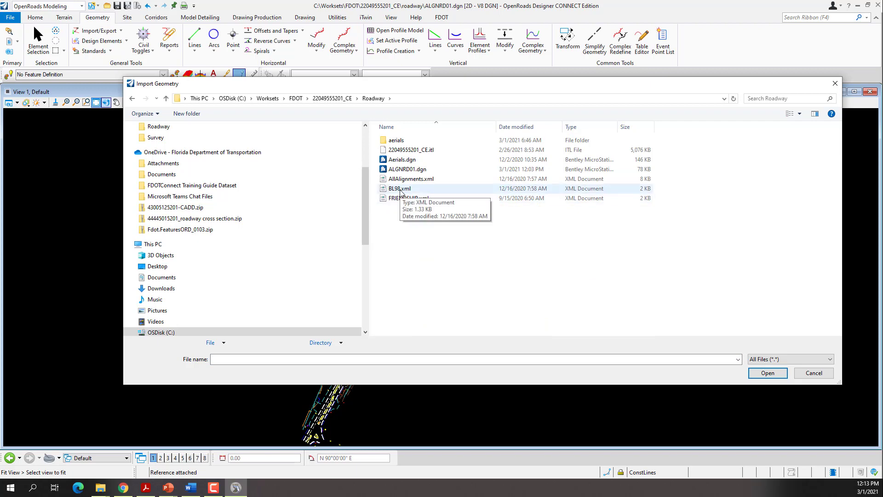
left_click(400, 190)
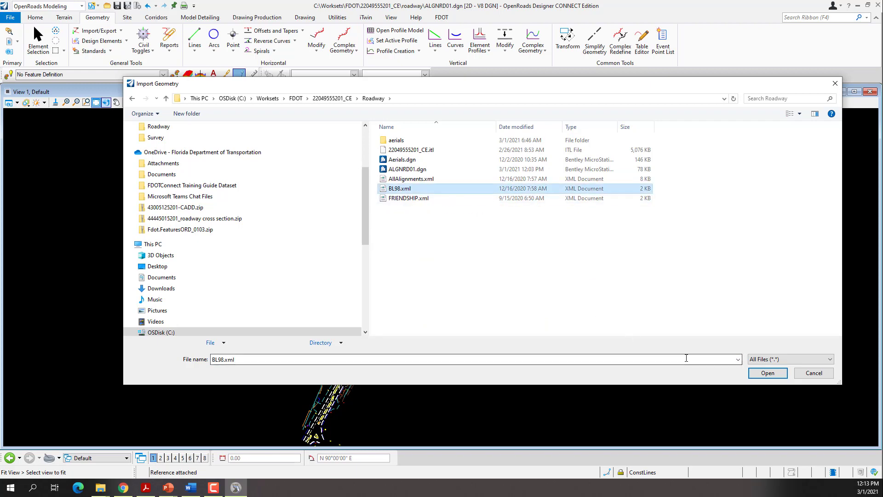
left_click(758, 373)
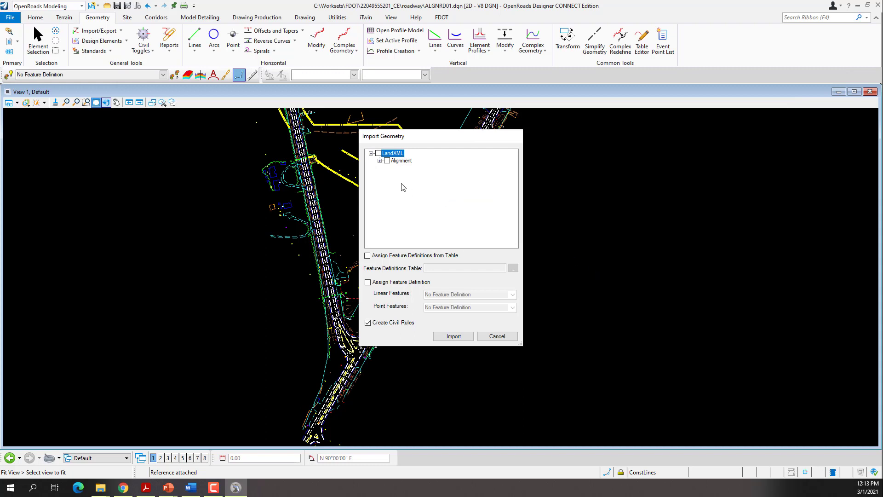
Step: Select the alignment inside the LandXML data and import it into the file with civil rules created
left_click(380, 160)
left_click(388, 168)
left_click(405, 176)
left_click(450, 337)
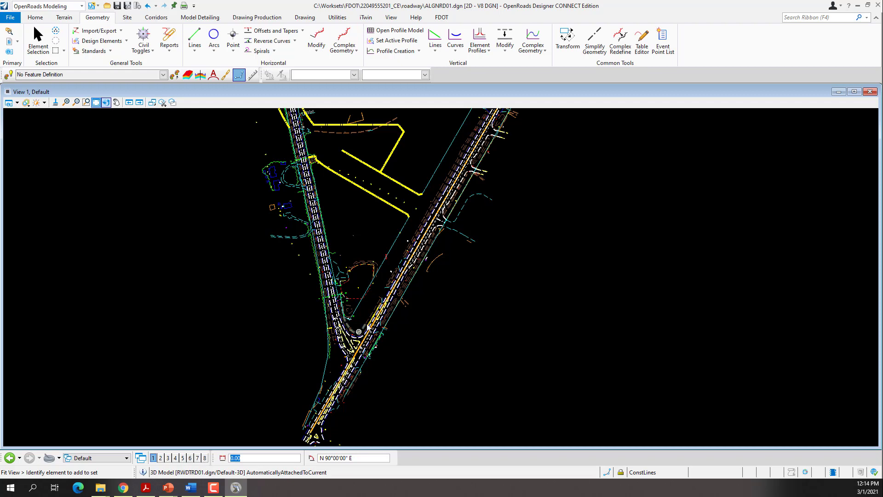
scroll(457, 258, "up", 3)
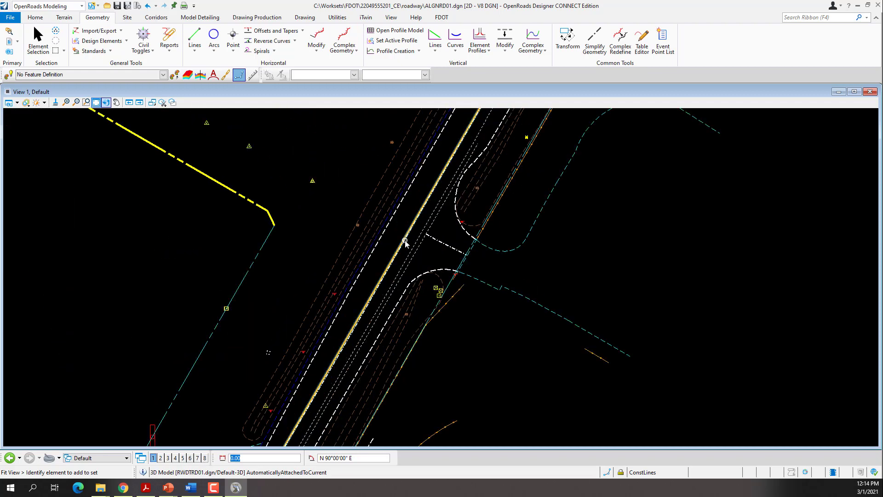
Step: Load AllAlignments.xml from the workset's Roadway folder with the Import Geometry tool
mouse_move(406, 243)
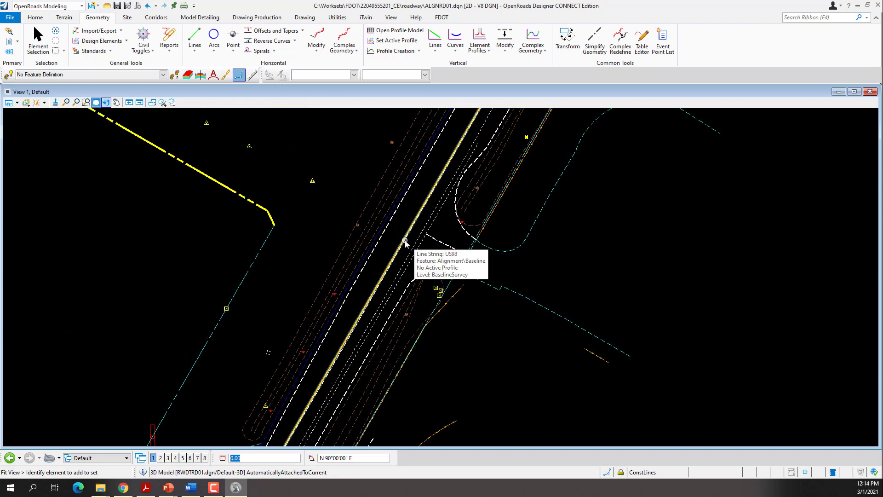
scroll(405, 242, "down", 5)
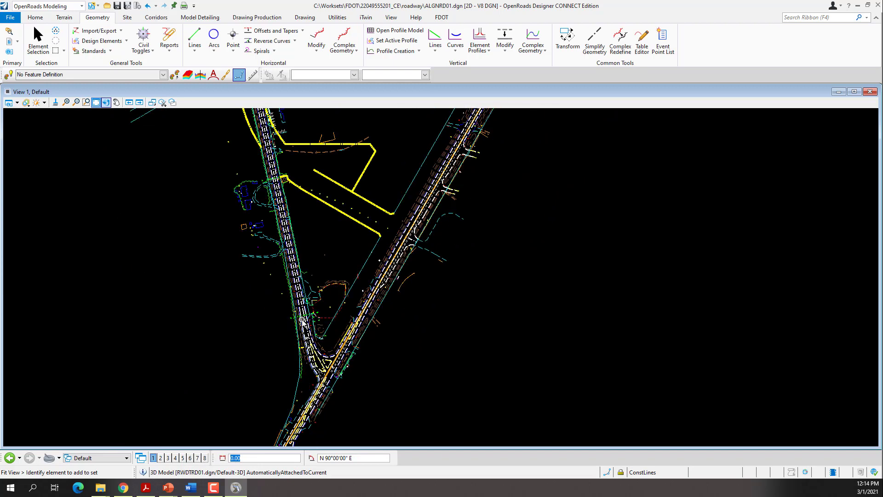
mouse_move(302, 320)
left_click(152, 102)
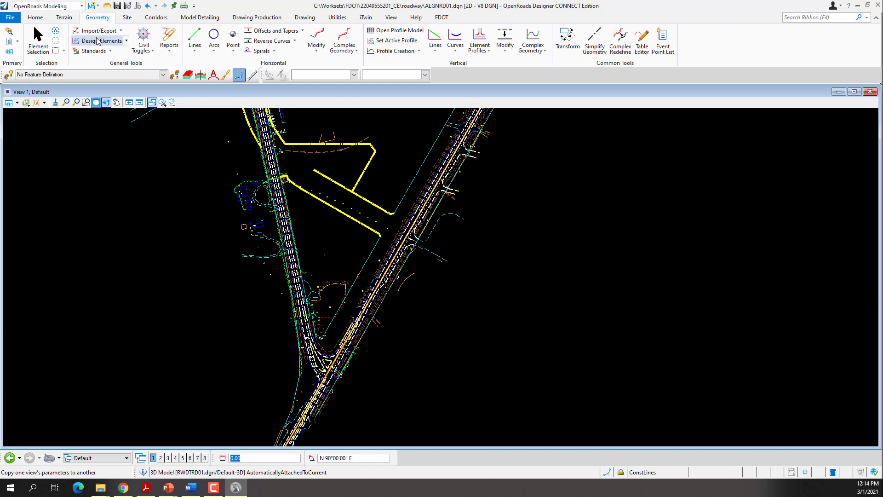
left_click(120, 31)
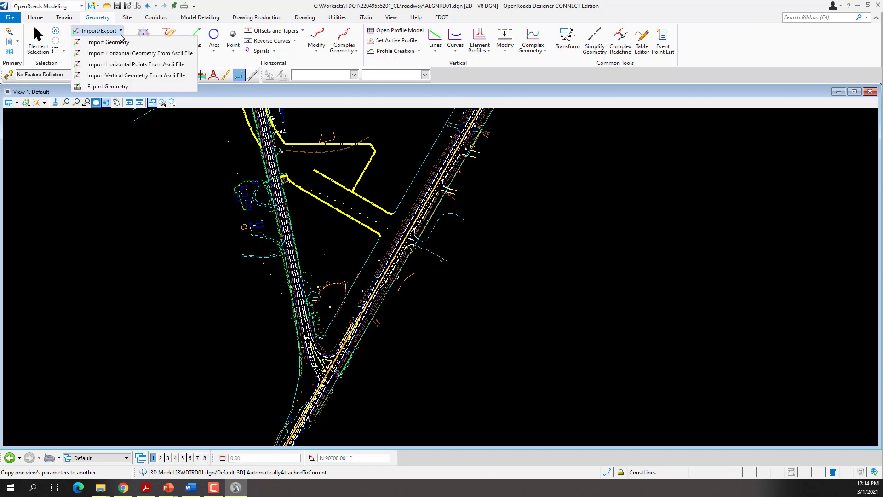
left_click(129, 48)
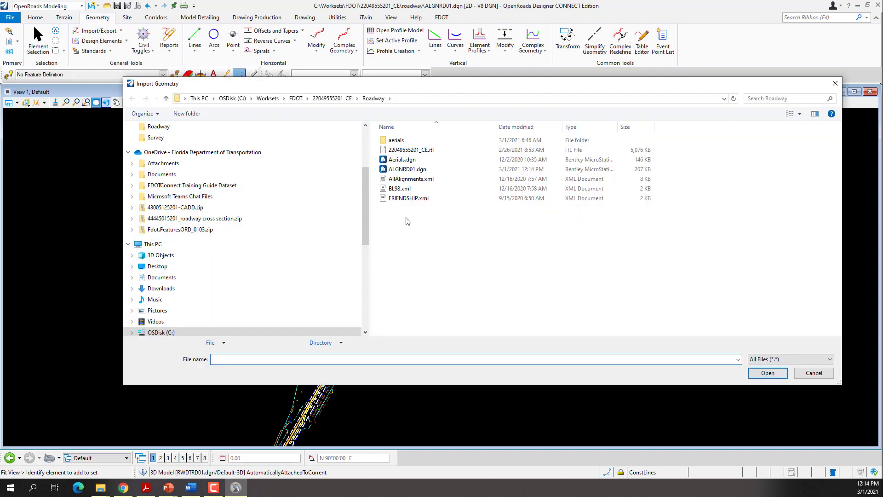
double_click(431, 179)
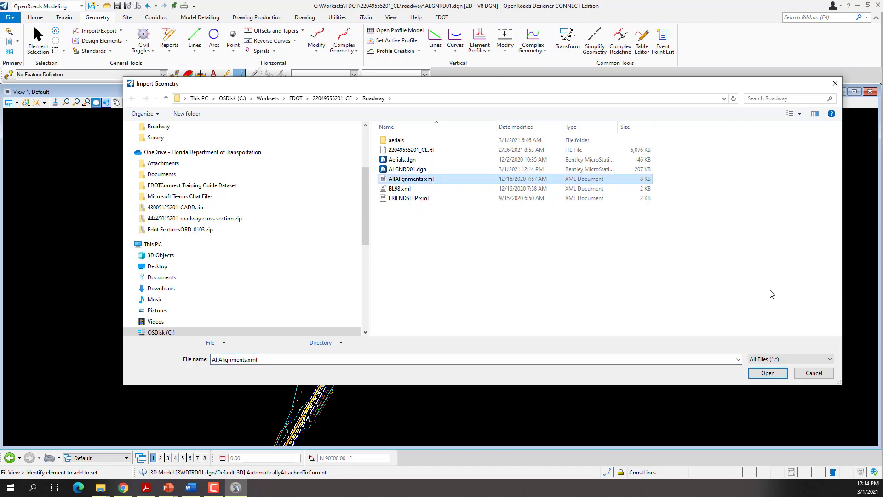
Step: Select only SR61 from the LandXML Baseline alignments and import it into the file
left_click(380, 161)
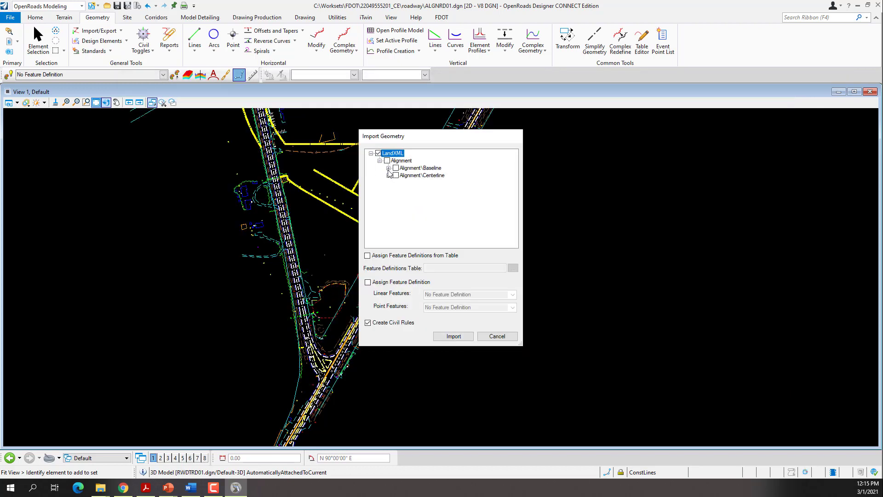
left_click(388, 168)
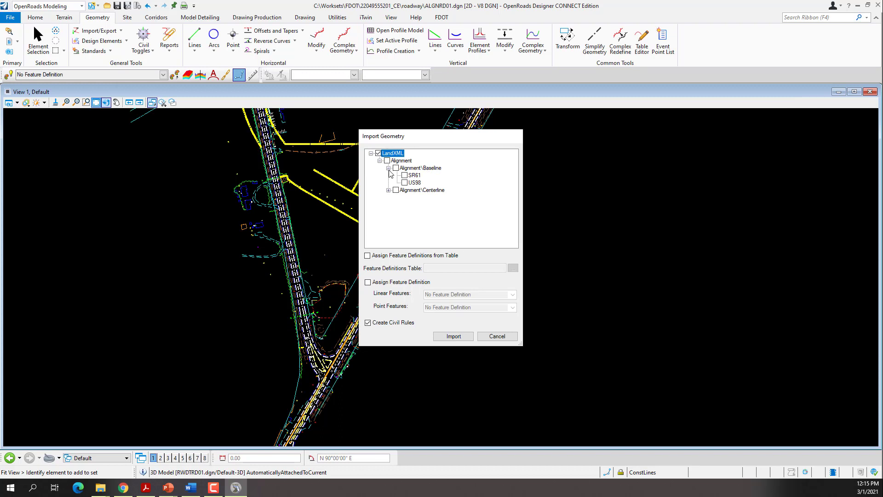
left_click(414, 177)
left_click(453, 336)
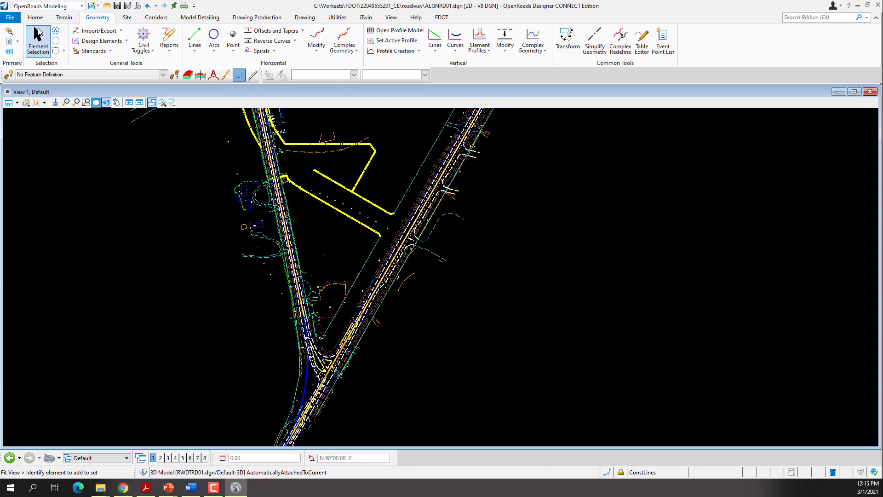
Step: Turn off the display of the TOPO survey reference
left_click(36, 17)
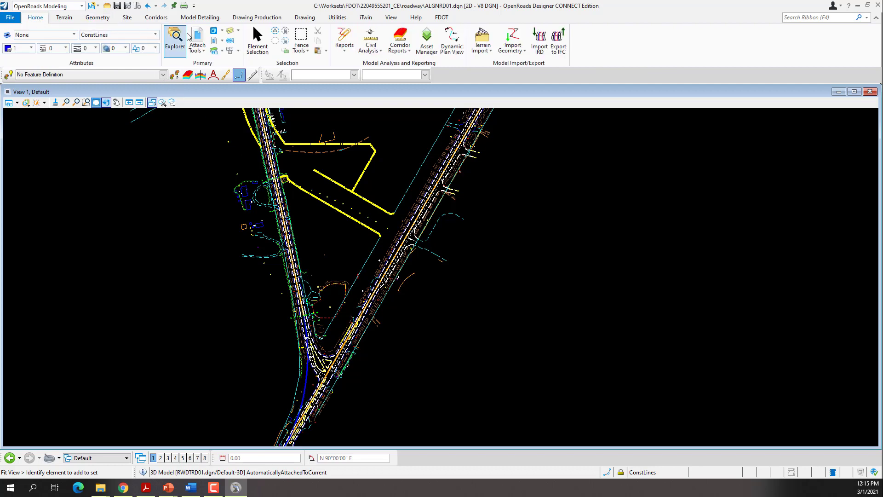
left_click(204, 38)
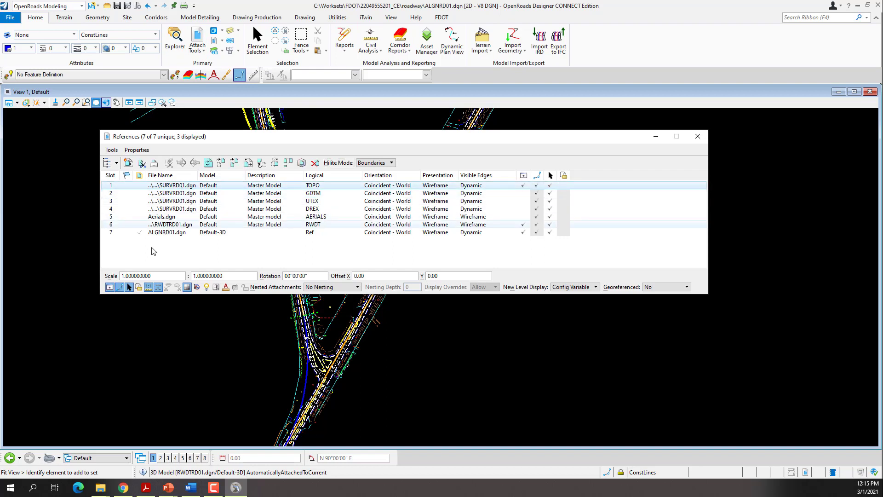
left_click(109, 287)
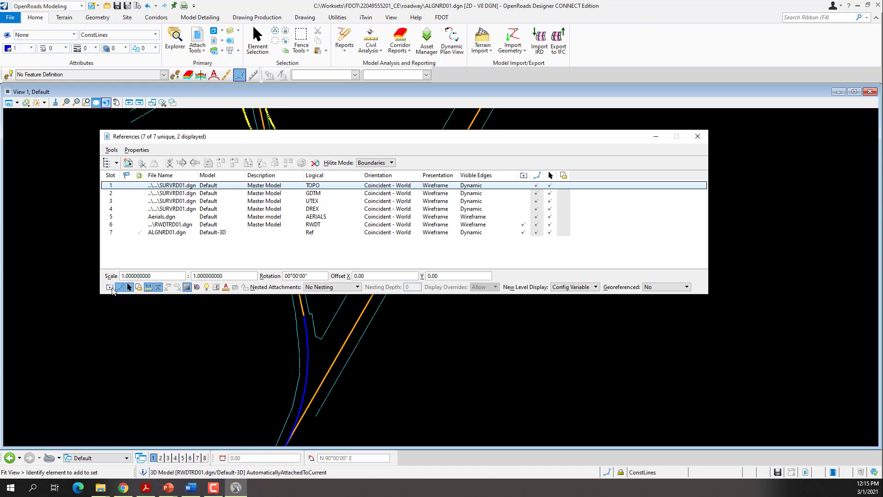
left_click(697, 136)
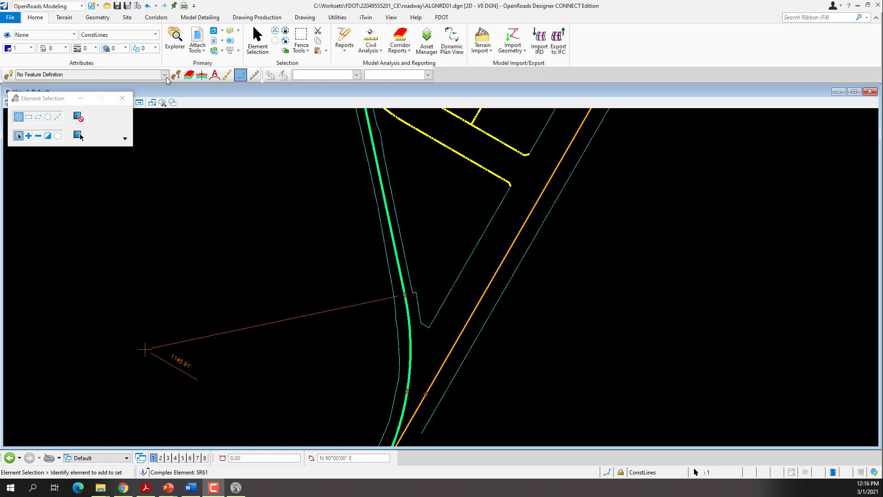
left_click(105, 21)
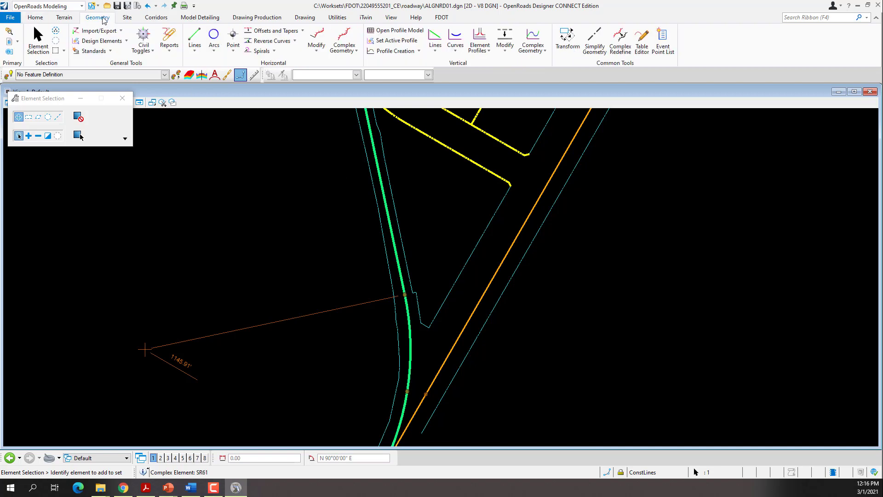
left_click(110, 51)
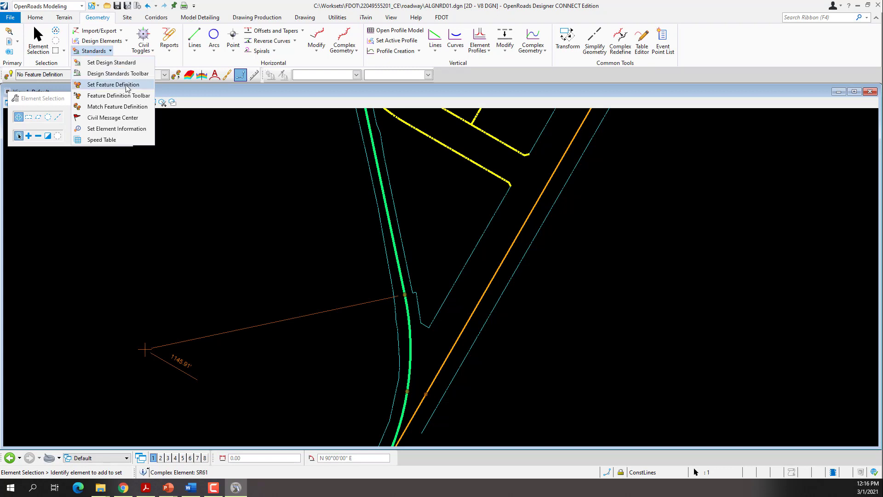
left_click(273, 182)
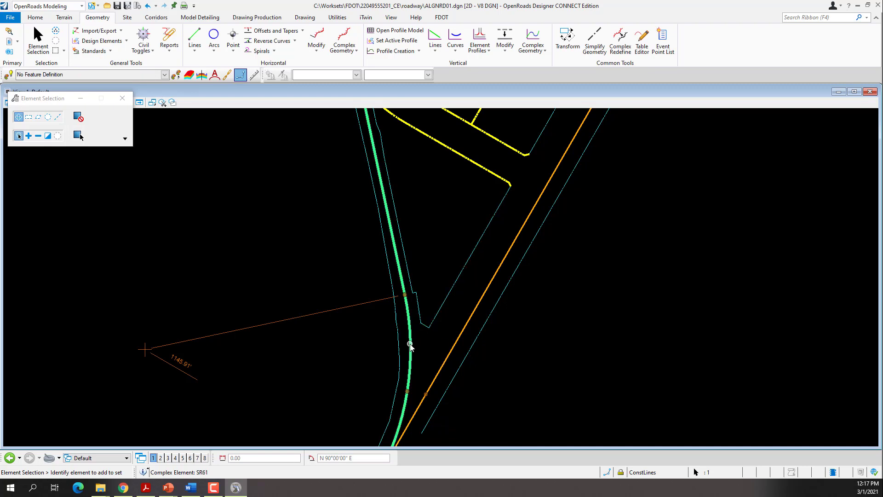
Step: Change the feature definition of the SR61 alignment to No Feature Definition in its properties
mouse_move(410, 345)
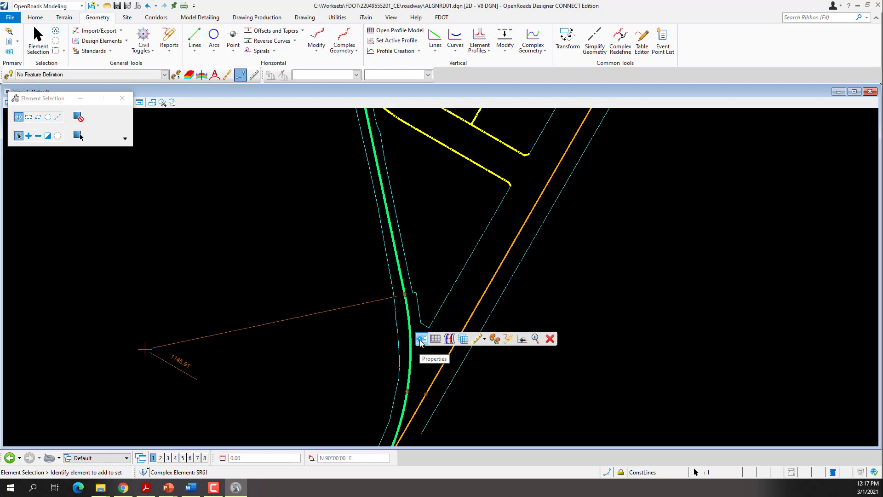
left_click(420, 340)
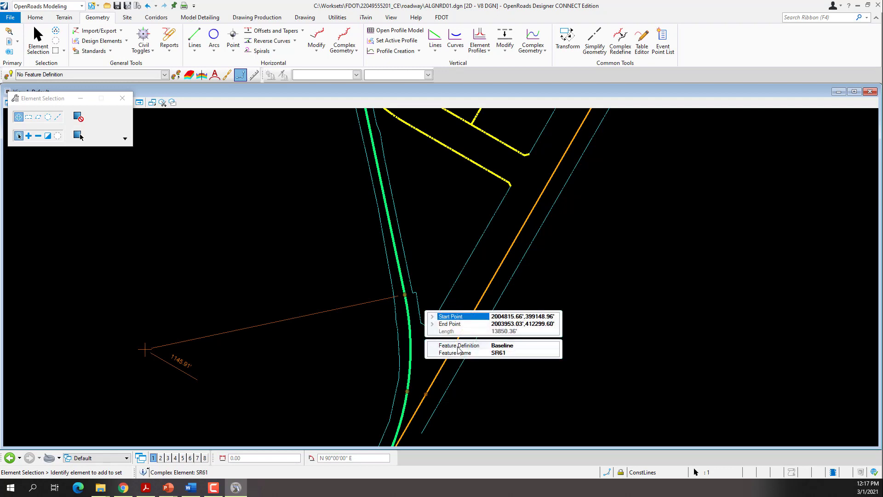
left_click(549, 349)
left_click(555, 346)
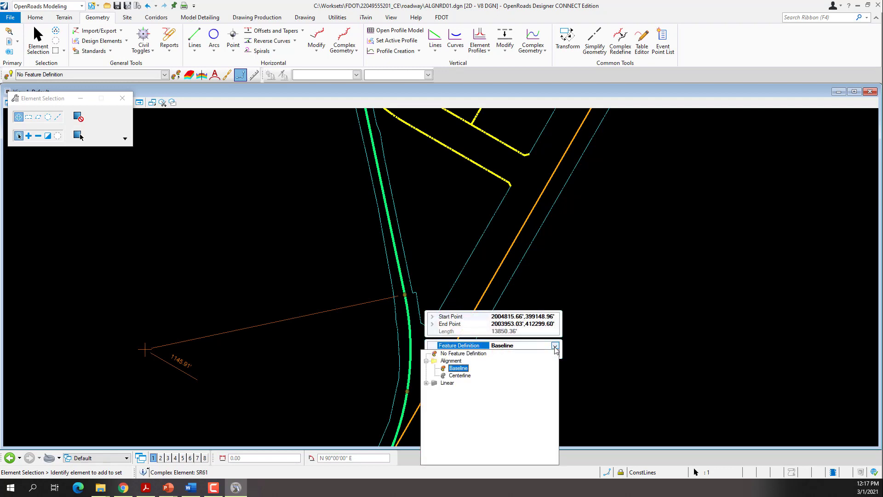
left_click(443, 353)
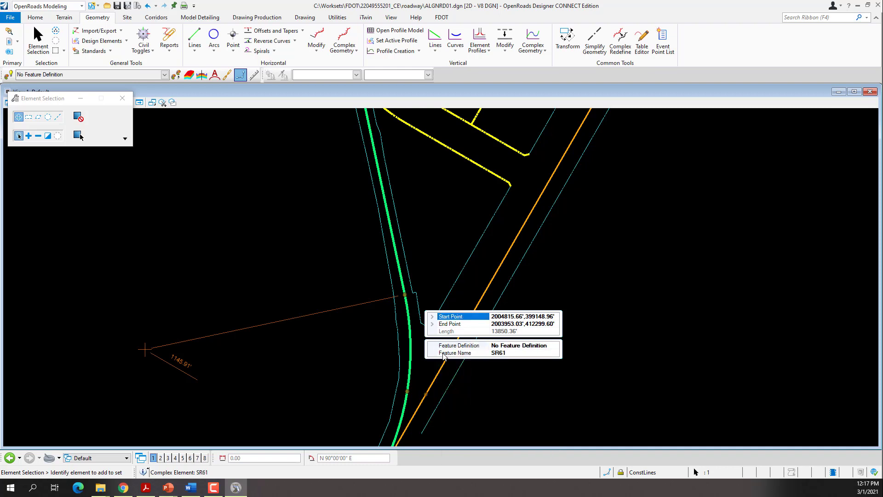
Step: Rename the SR61 alignment eX_SR61 and check the renamed element in the view
left_click(513, 352)
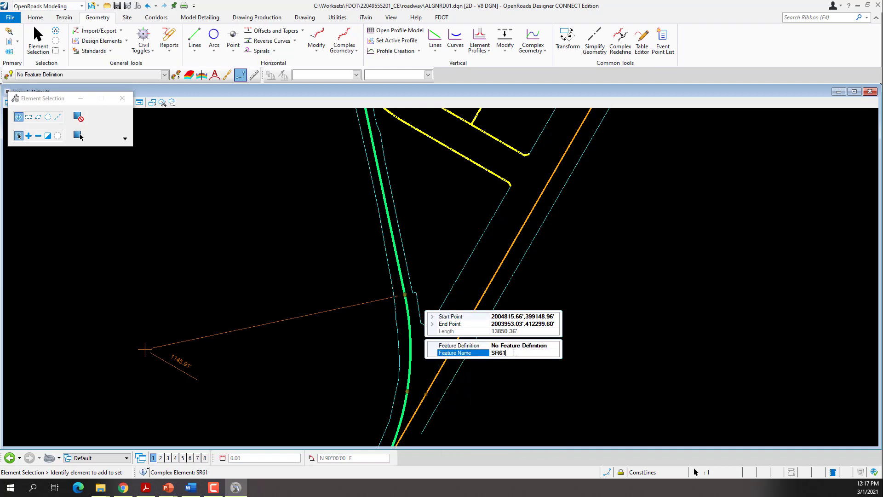
key("Home")
type("ex")
key("BackSpace")
key("BackSpace")
type("eX_")
key("Return")
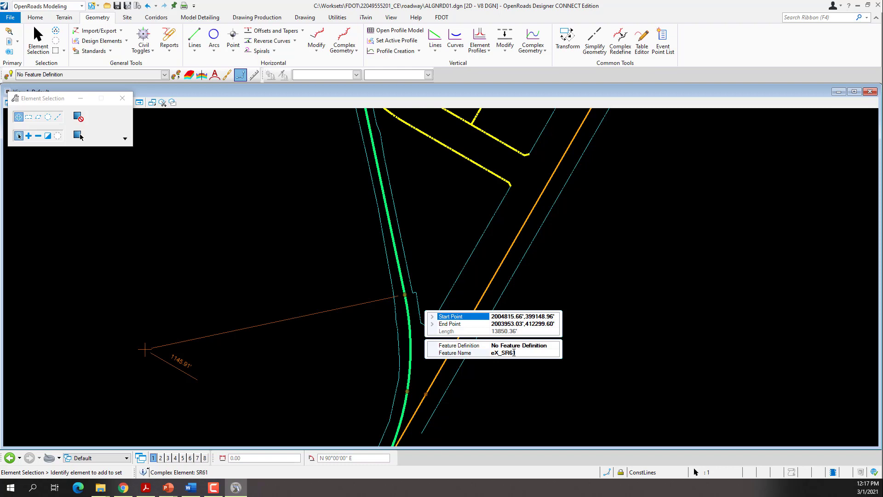
left_click(225, 300)
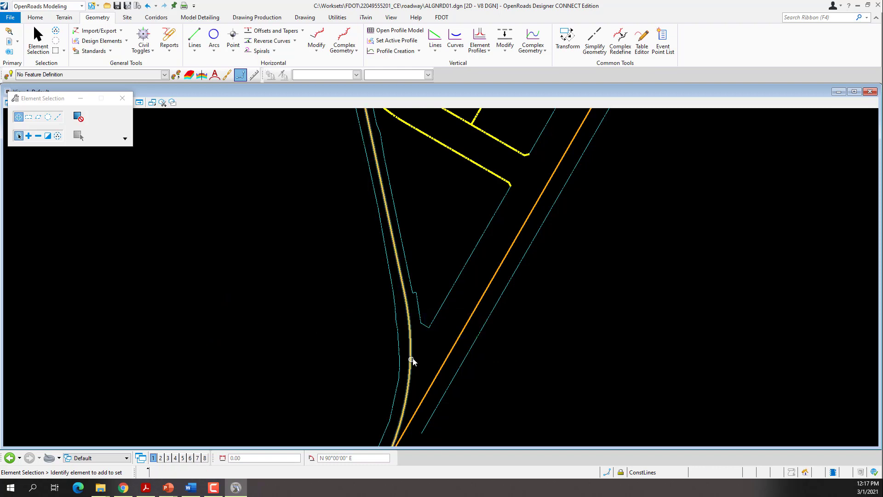
scroll(411, 361, "down", 5)
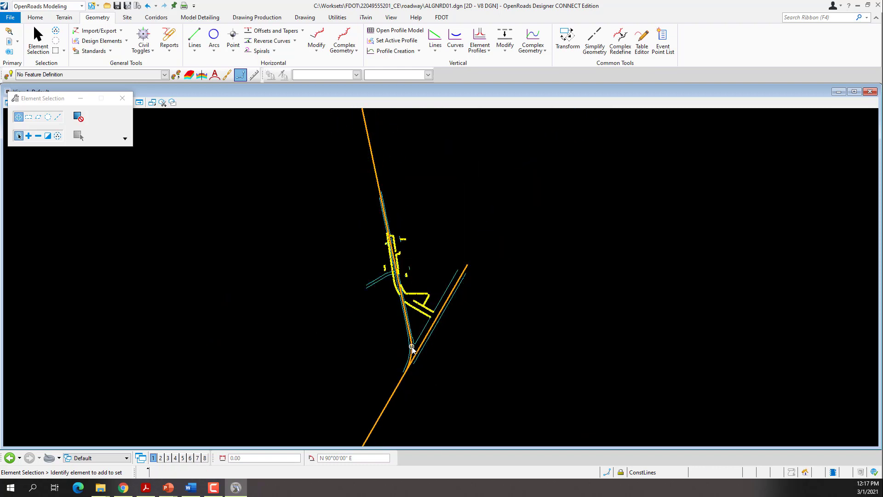
scroll(412, 350, "up", 4)
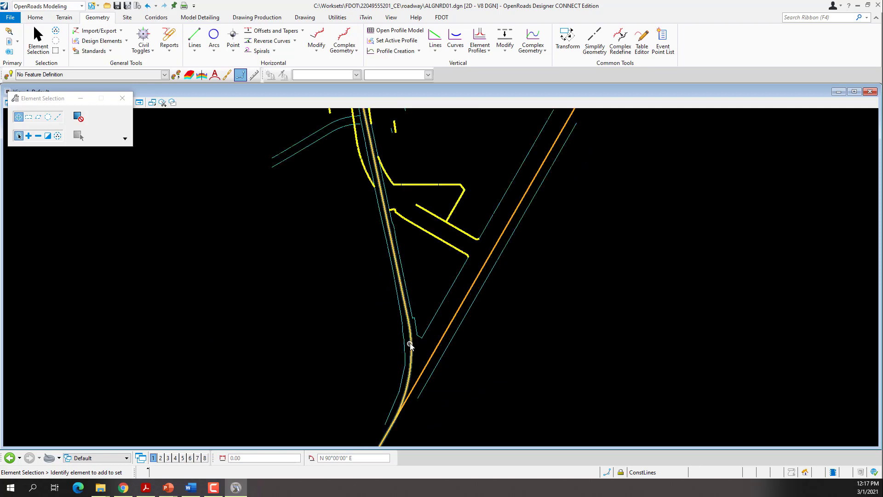
left_click(411, 343)
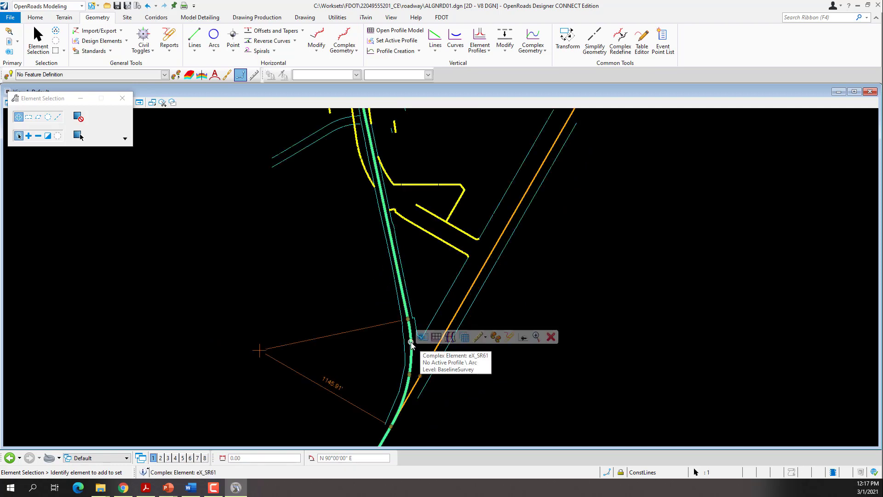
left_click(331, 354)
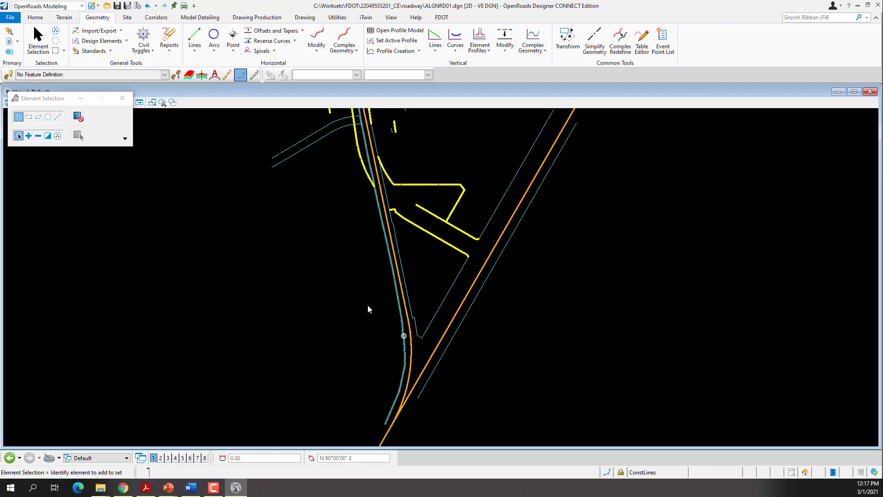
Step: Assign the Alignment feature type with the Baseline feature definition to the eX_SR61 alignment using Set Feature Definition
left_click(112, 52)
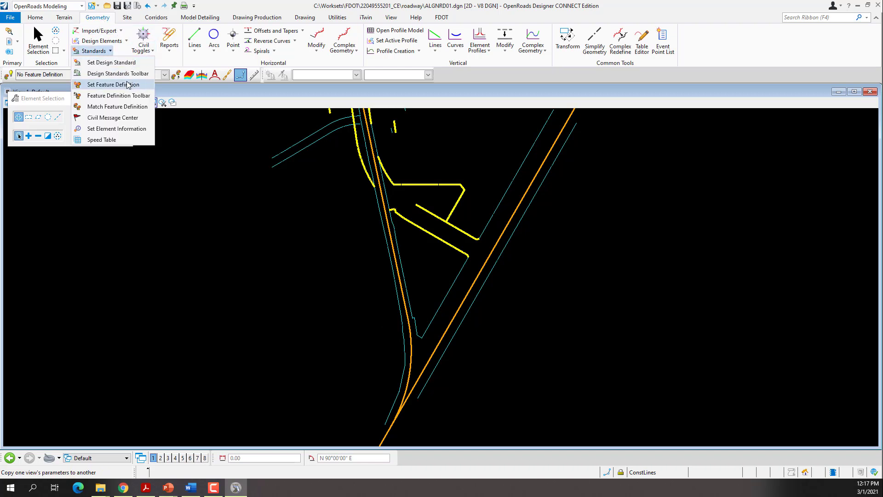
left_click(113, 85)
left_click_drag(39, 106, 201, 110)
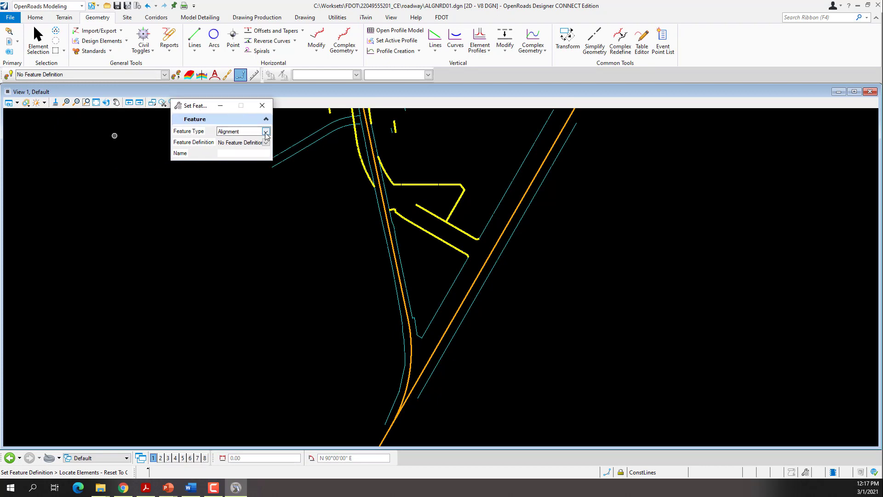
left_click(265, 132)
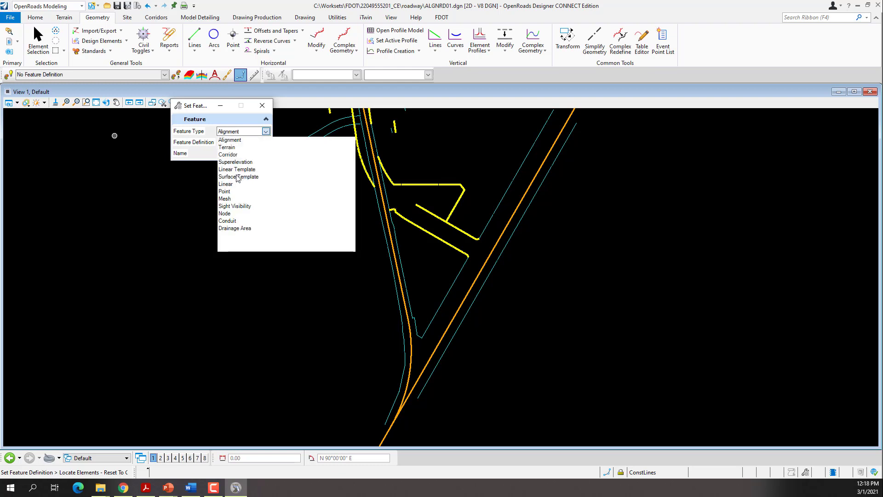
left_click(234, 141)
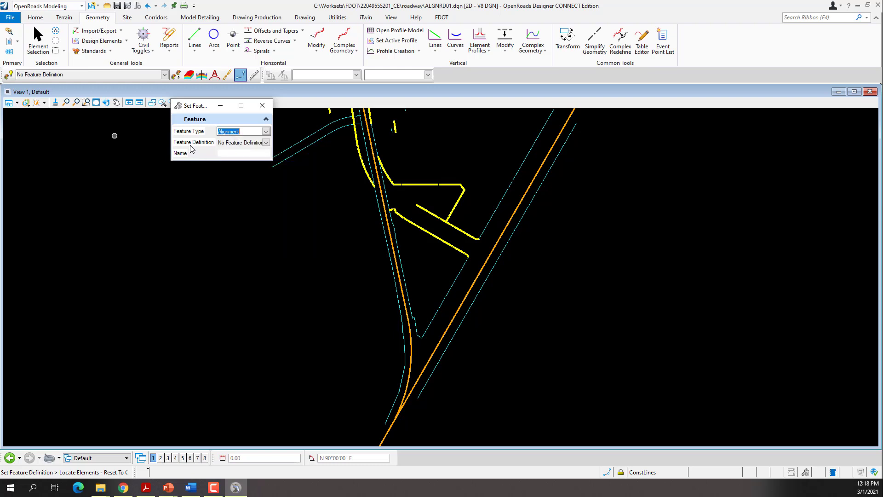
left_click(265, 142)
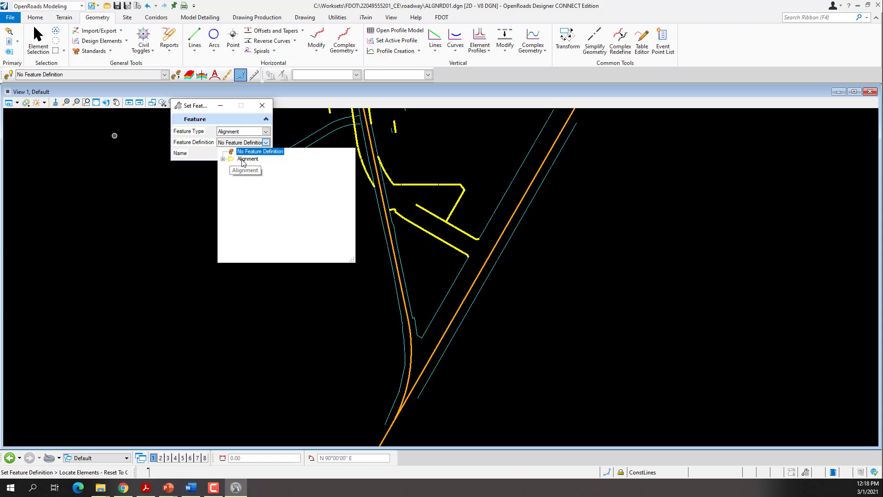
double_click(244, 159)
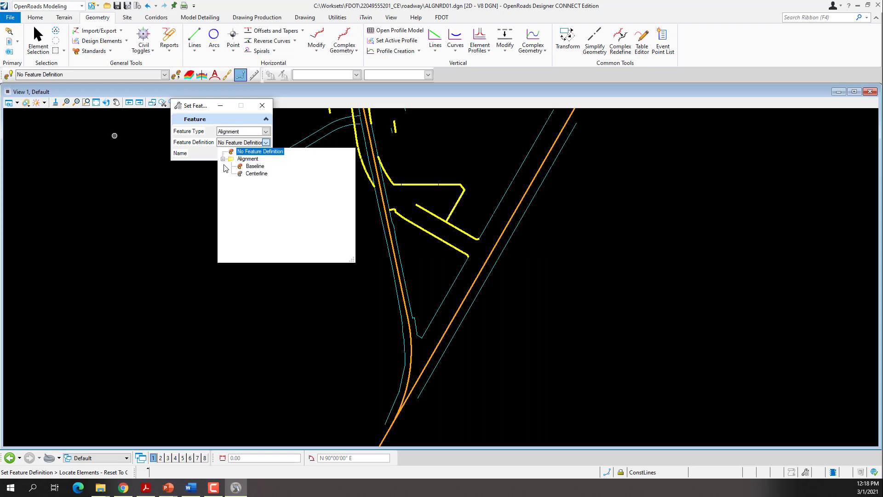
left_click(255, 166)
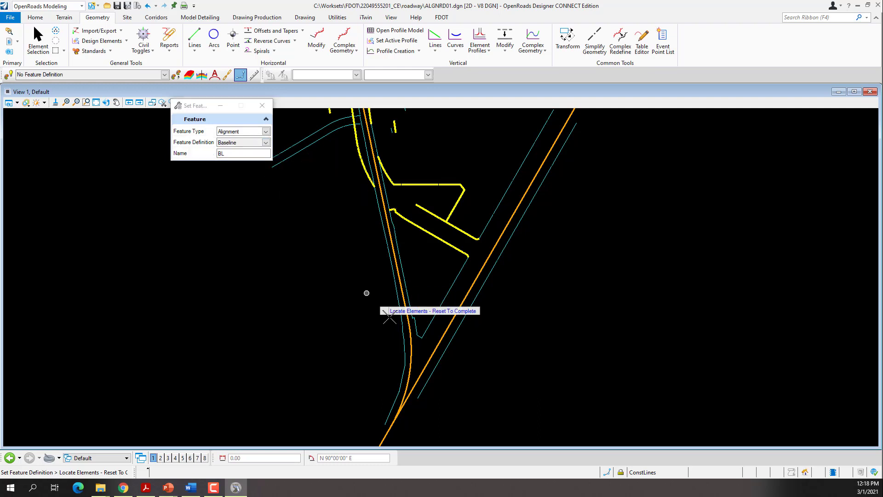
left_click(411, 336)
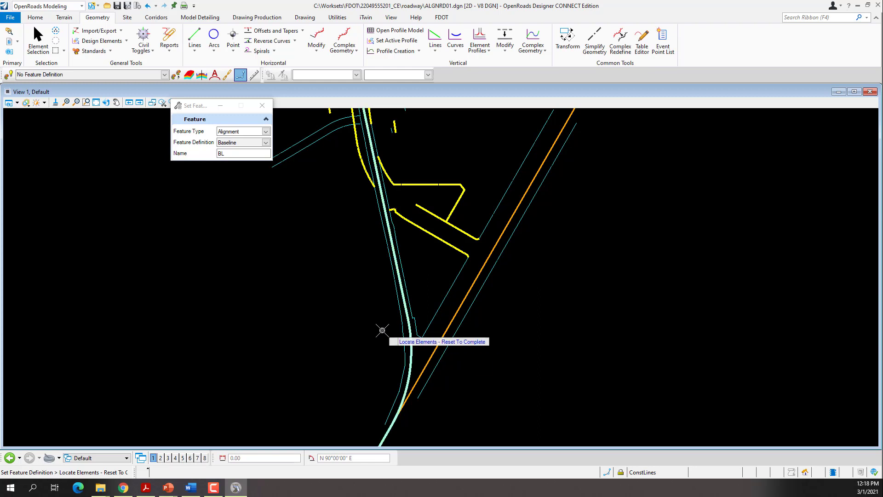
right_click(382, 331)
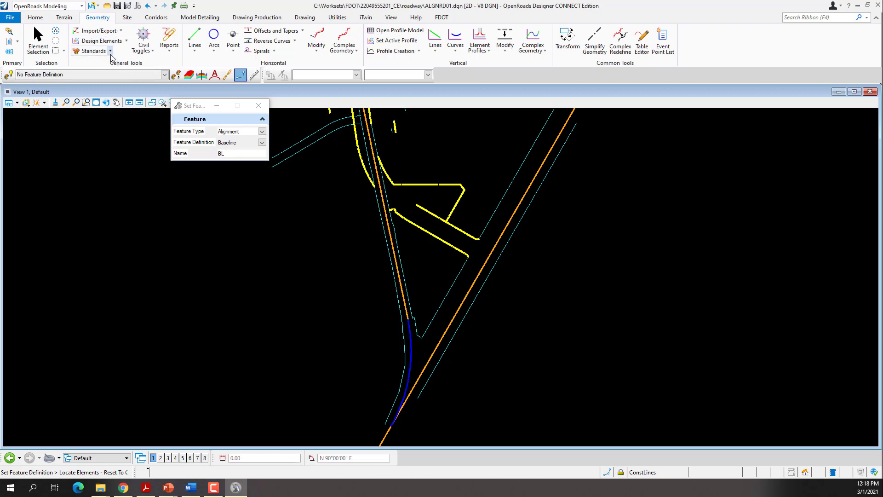
Step: Reopen Set Feature Definition with Baseline chosen and check the feature information of the SR61 alignment
left_click(110, 54)
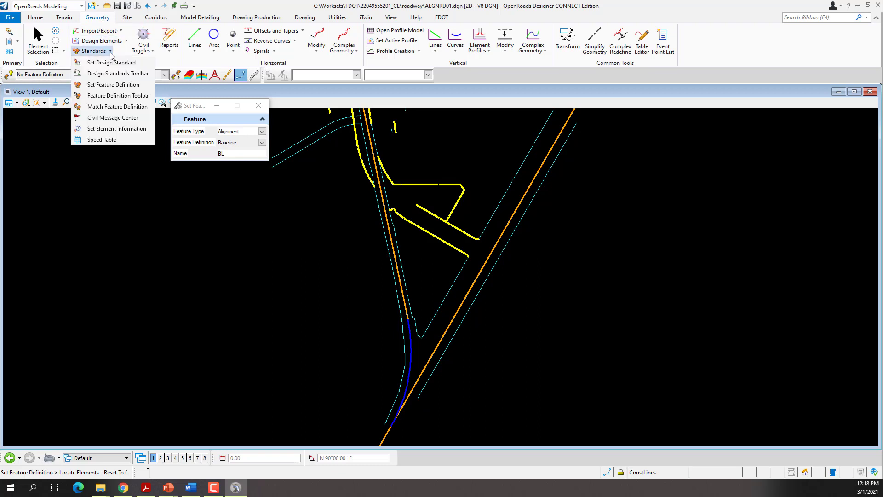
left_click(128, 85)
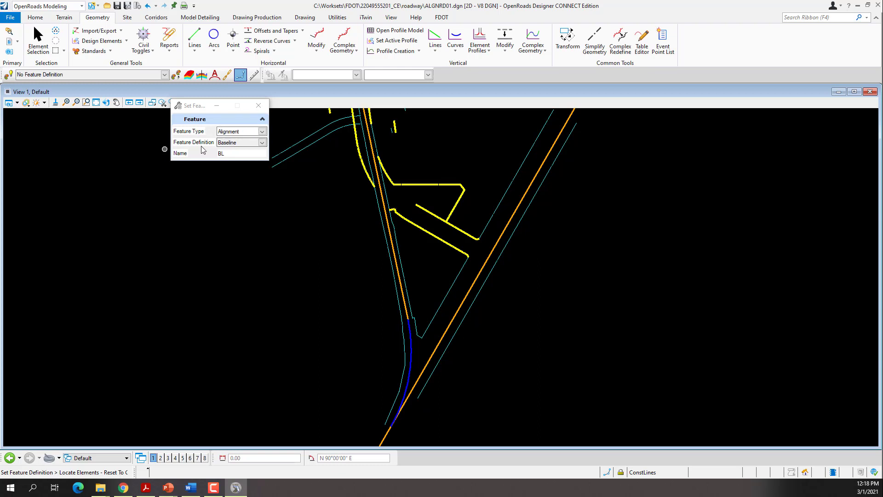
left_click(260, 142)
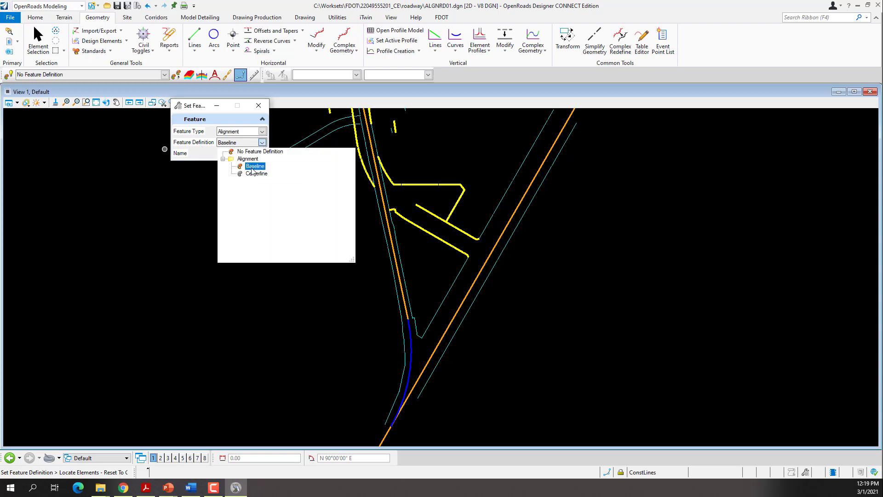
left_click(253, 167)
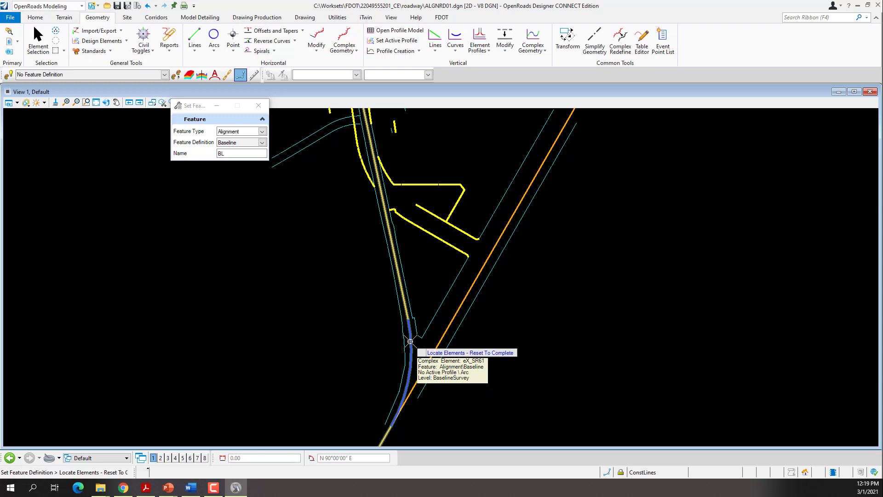
right_click(300, 337)
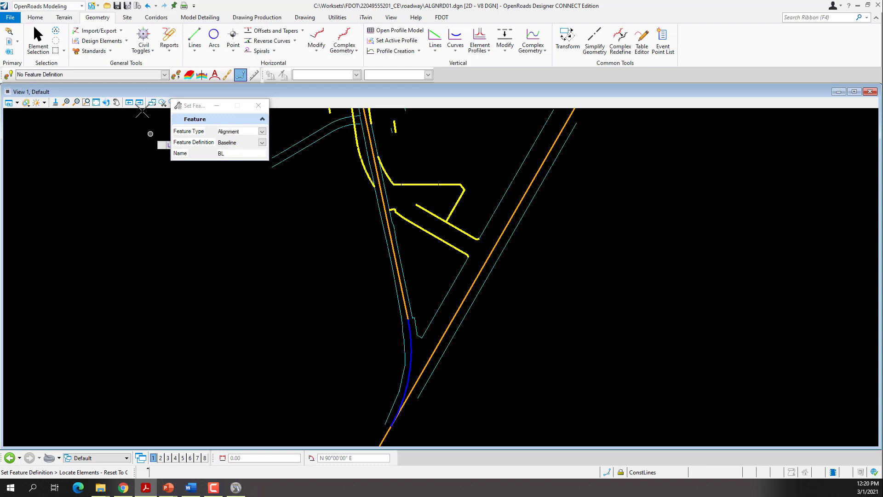
Step: Turn on the display of the TOPO survey and AERIALS references and check them along the roads
left_click(35, 19)
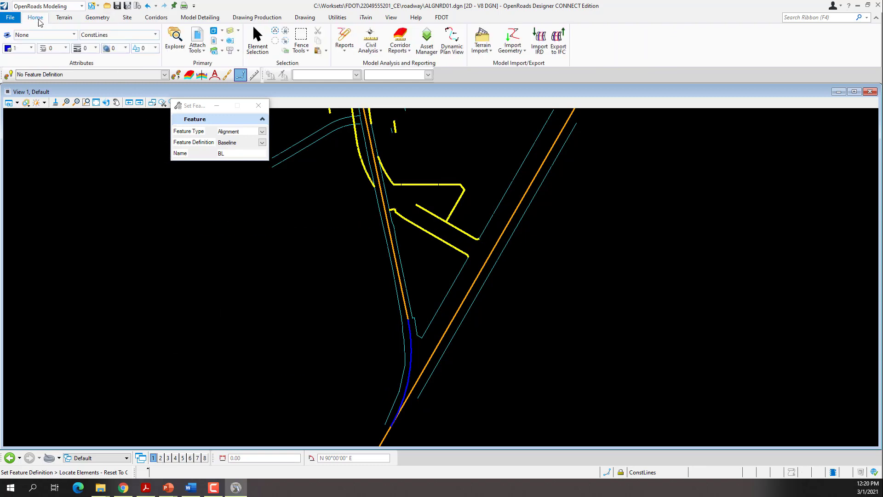
left_click(196, 36)
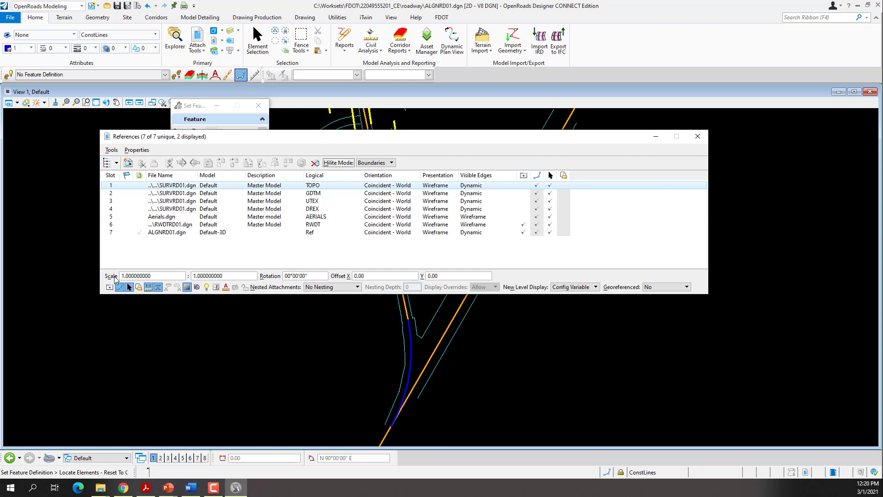
left_click(109, 287)
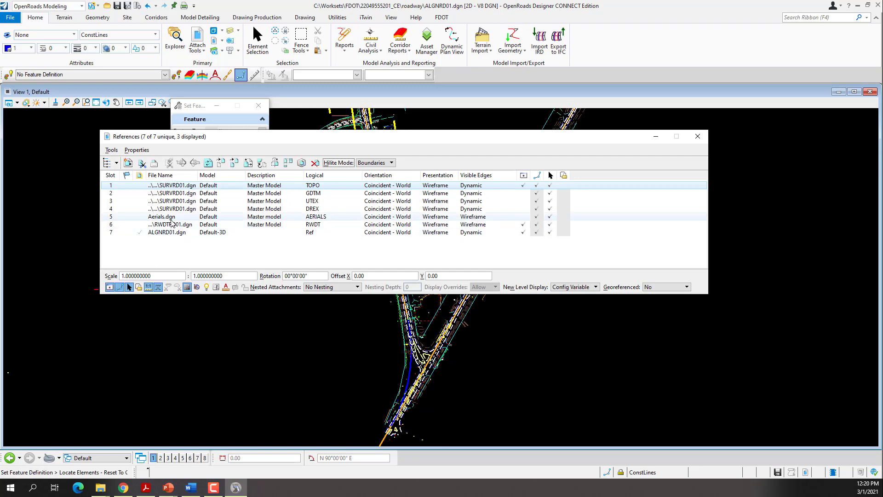
left_click(166, 217)
left_click(110, 287)
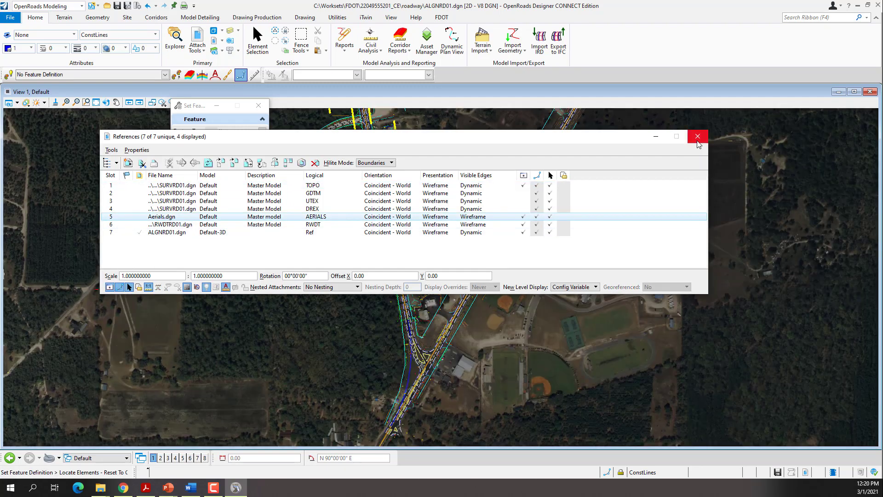
left_click(698, 136)
scroll(478, 255, "up", 3)
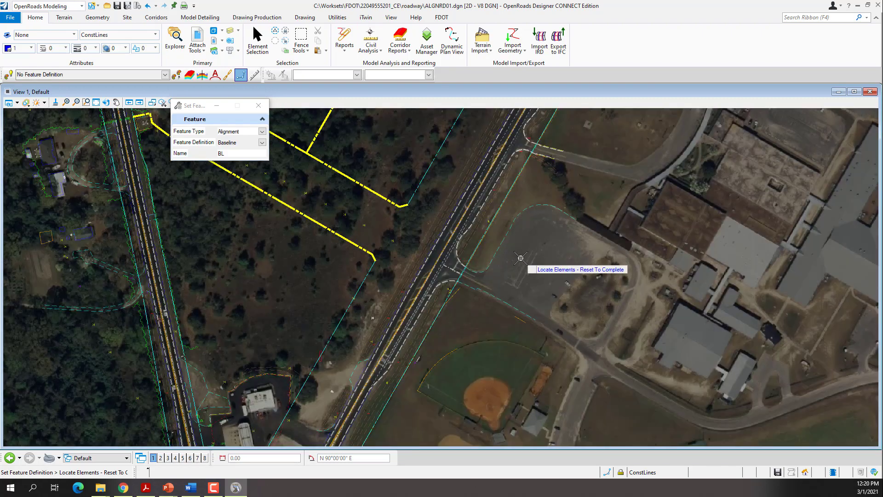
mouse_move(481, 270)
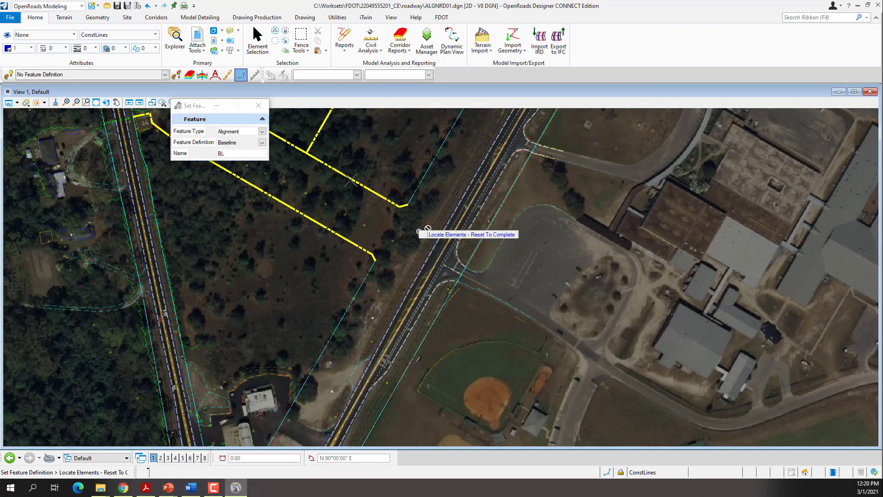
Step: Close the feature definition settings and turn off the display of the AERIALS reference
left_click(259, 105)
left_click(198, 40)
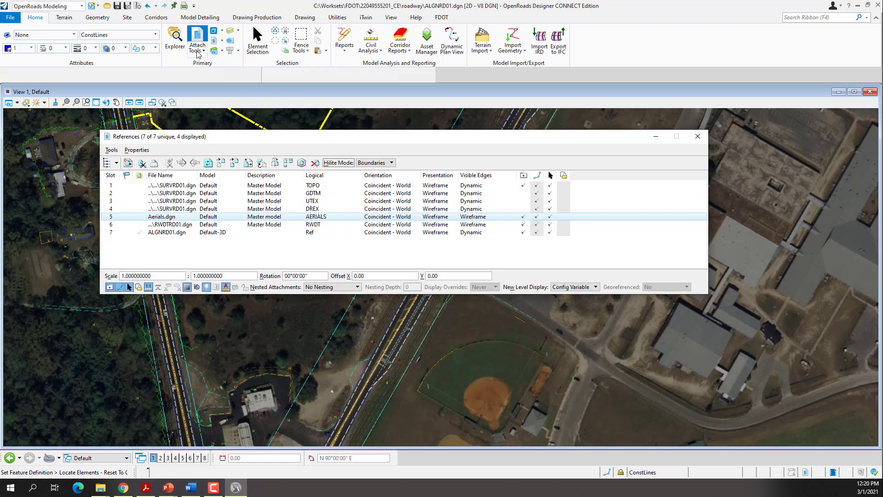
left_click(109, 287)
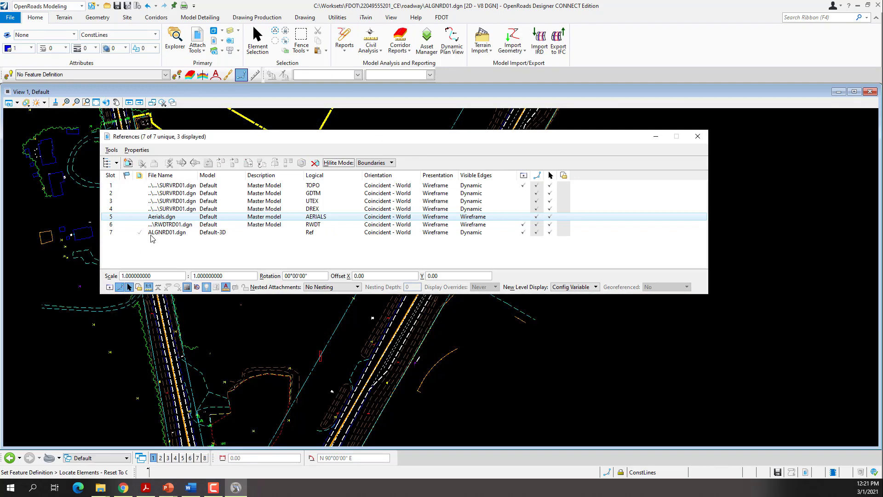
left_click(698, 136)
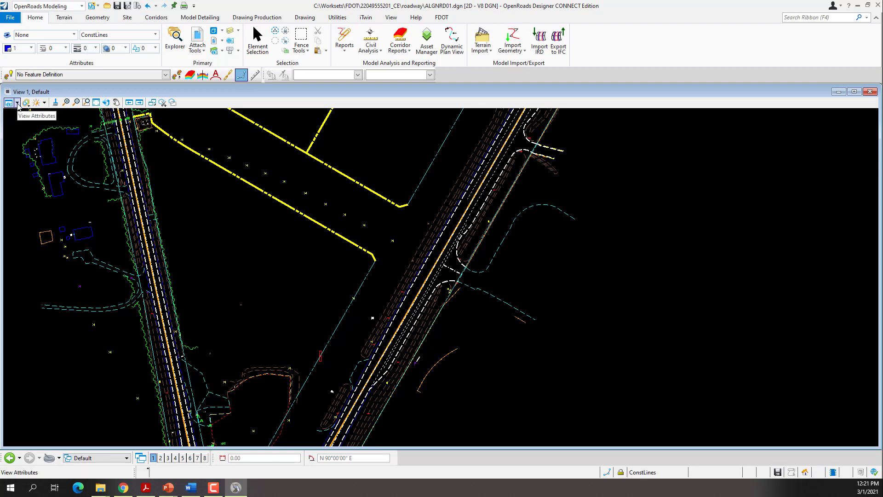
Step: Set the background map type of View 1 to Street Map in the view attributes and check the map
left_click(18, 104)
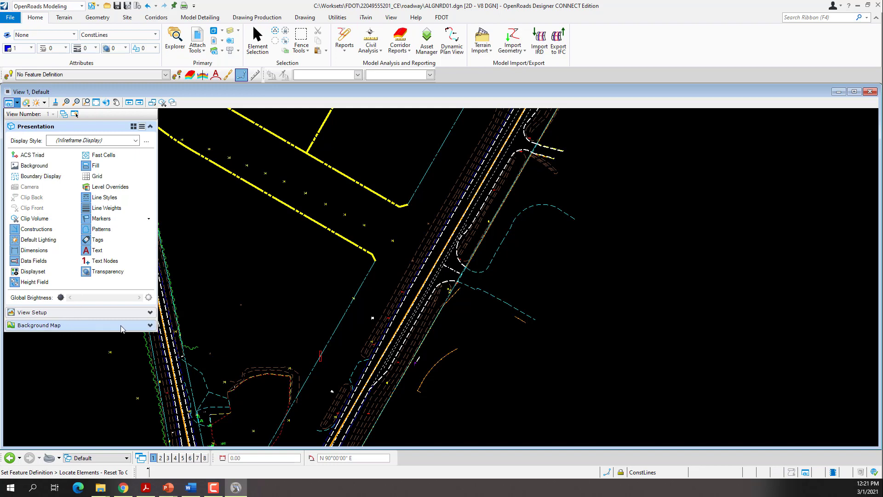
left_click(150, 325)
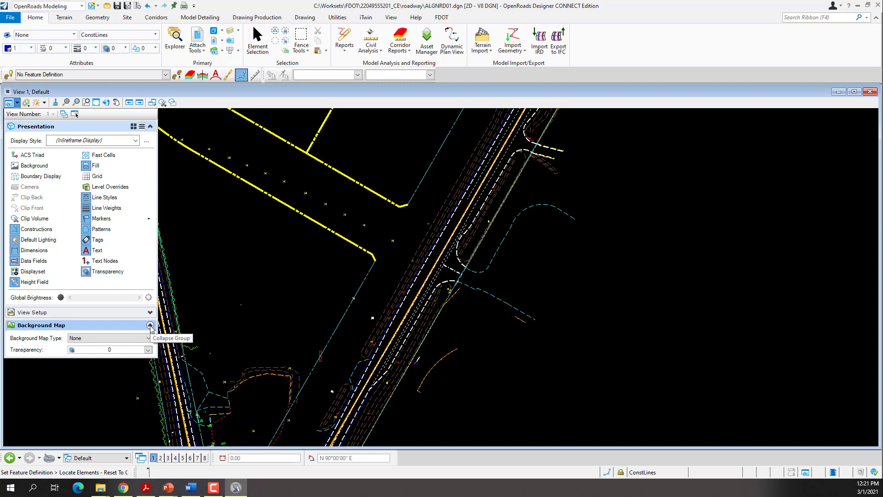
left_click(103, 338)
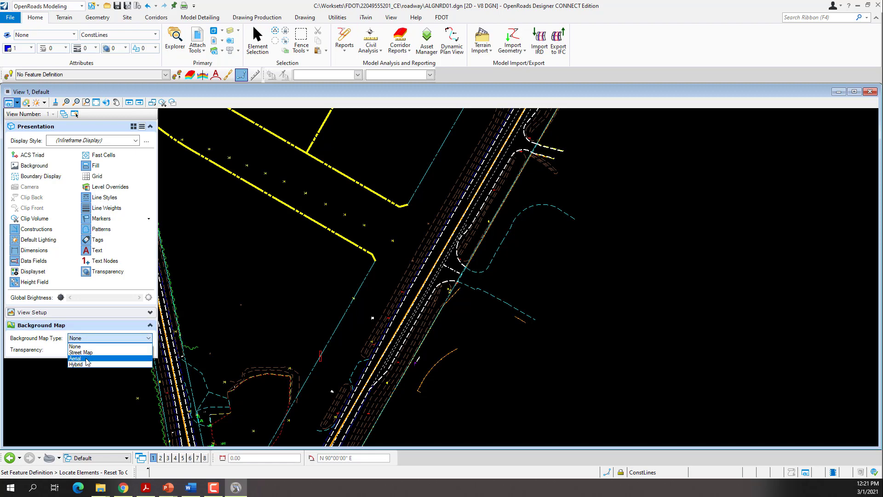
left_click(84, 362)
left_click(17, 104)
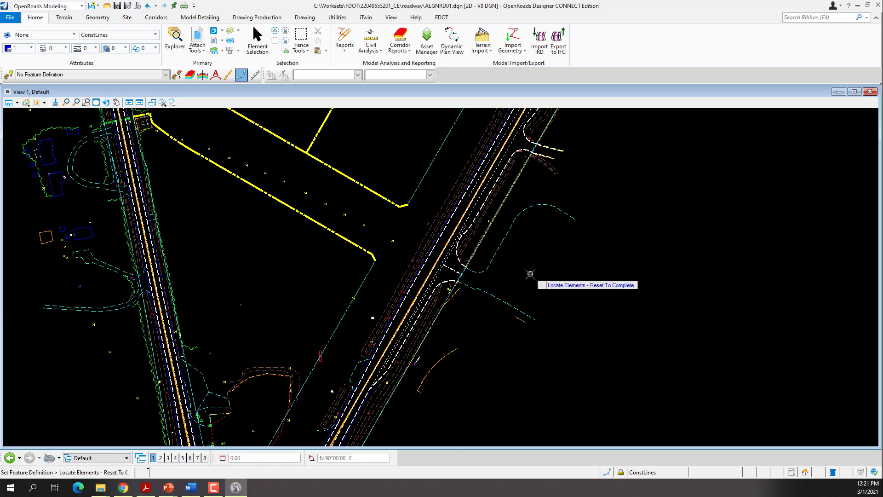
scroll(529, 275, "down", 3)
scroll(529, 274, "up", 3)
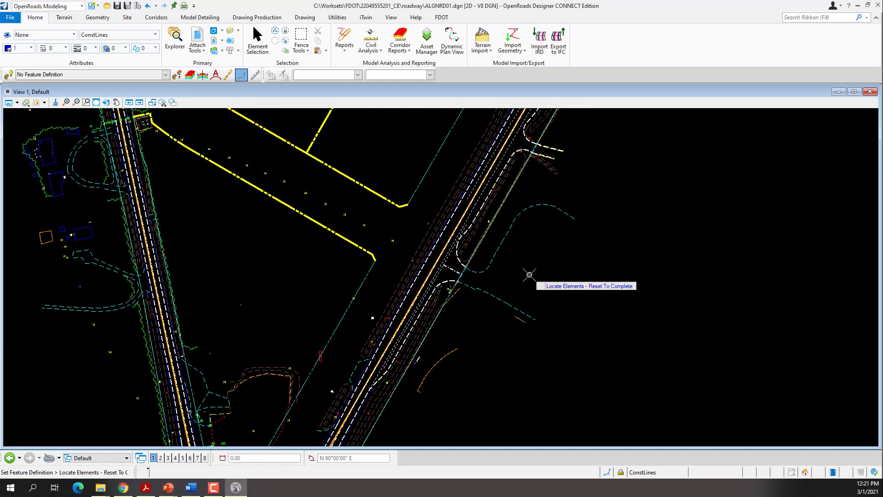
right_click(216, 222)
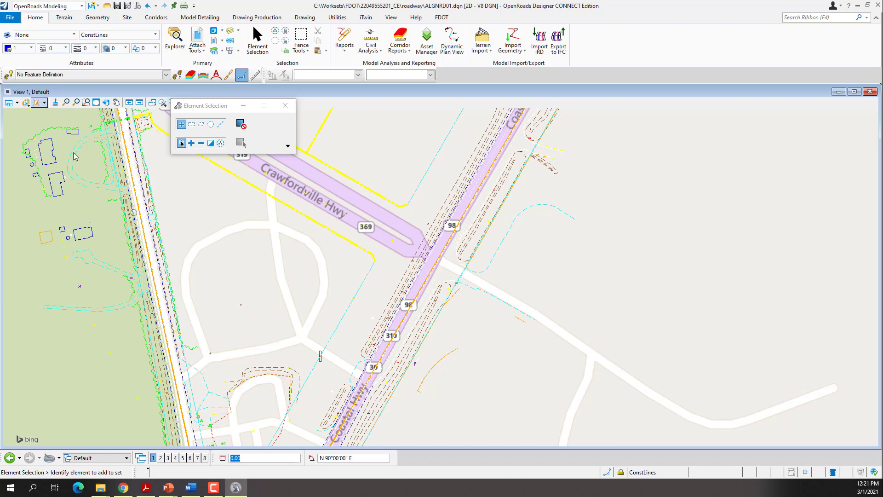
Step: Change the background map type of View 1 to Aerial and check the imagery around the highway
left_click(9, 103)
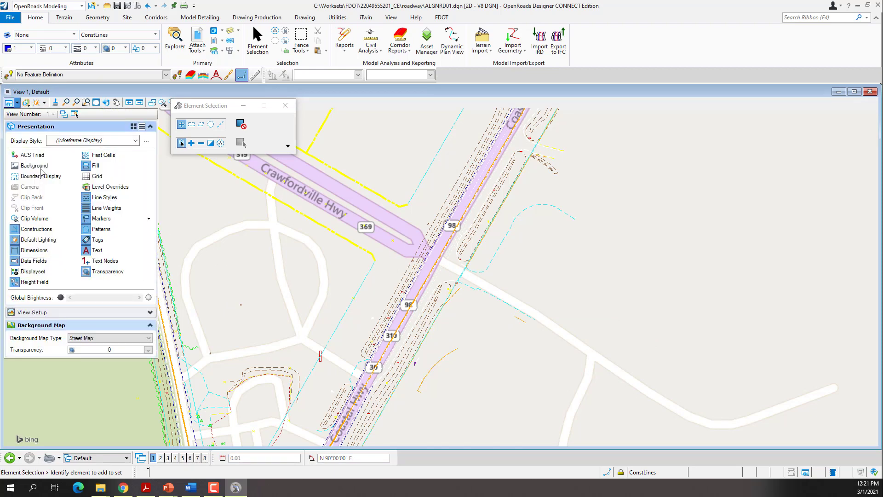
left_click(149, 339)
left_click(129, 350)
left_click(290, 297)
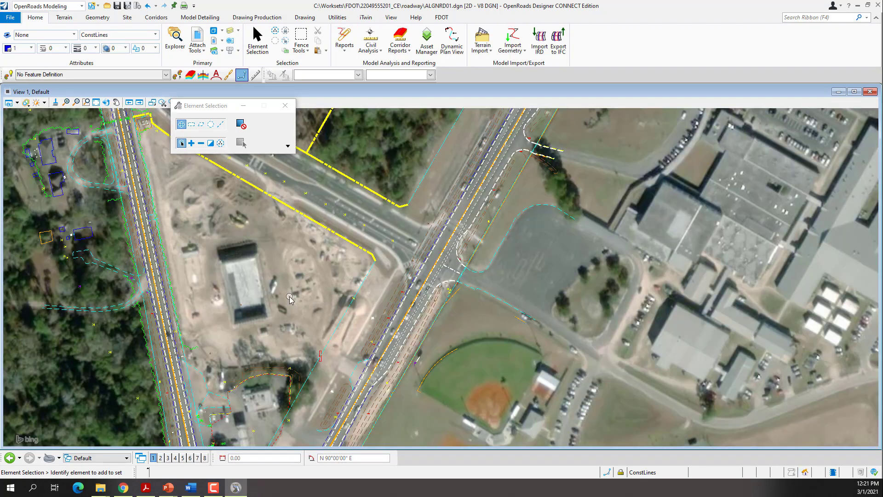
scroll(289, 297, "down", 1)
scroll(368, 291, "up", 1)
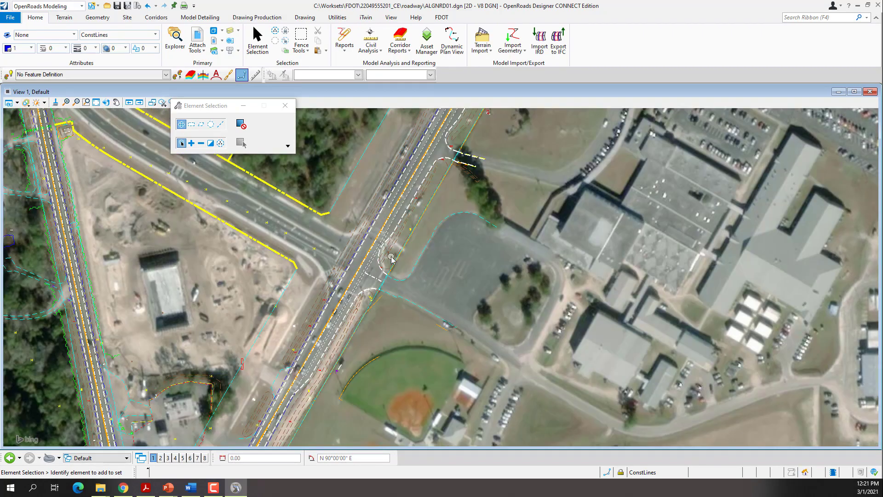
Step: Change the background map type of View 1 to Hybrid and check the driveway intersection on the highway
left_click(17, 103)
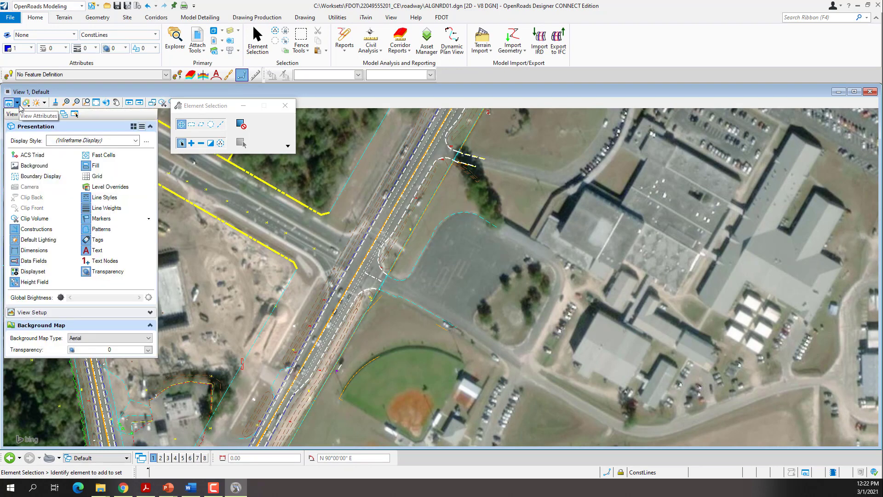
left_click(131, 339)
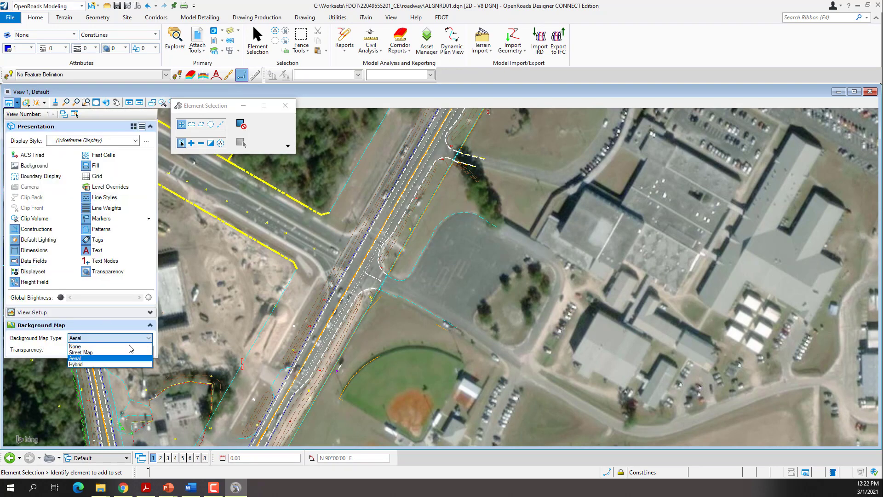
left_click(90, 365)
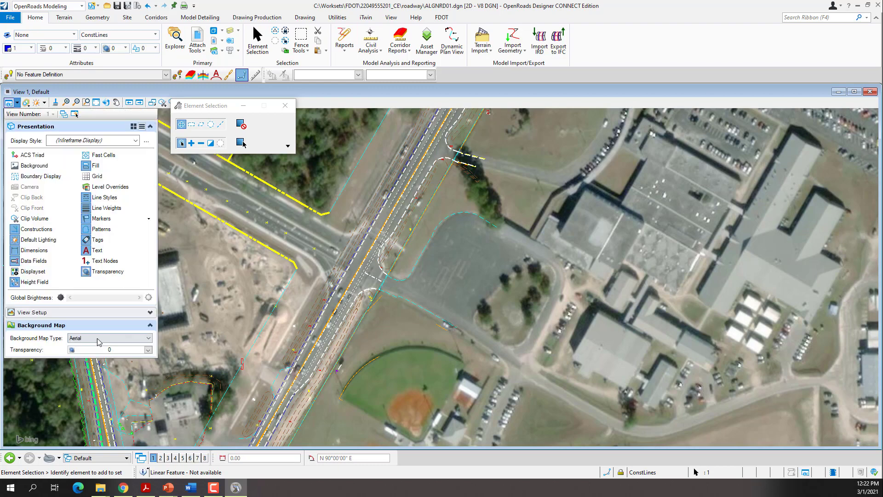
left_click(98, 341)
left_click(85, 366)
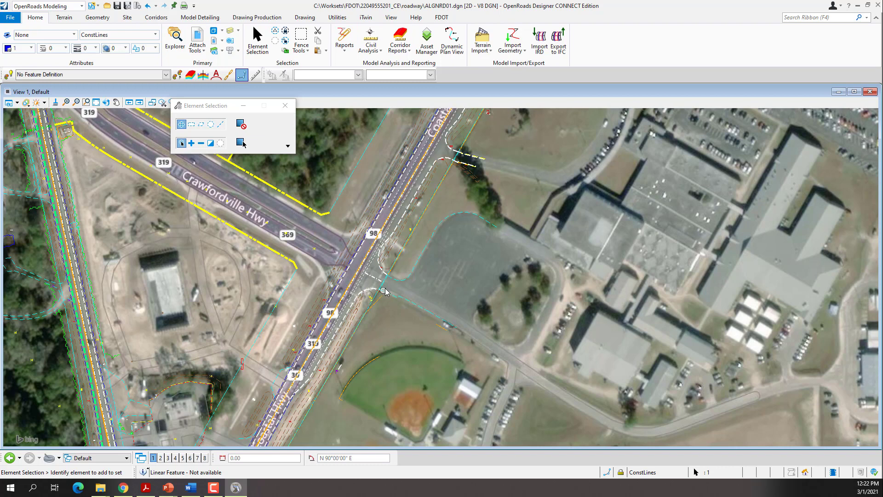
scroll(399, 286, "up", 2)
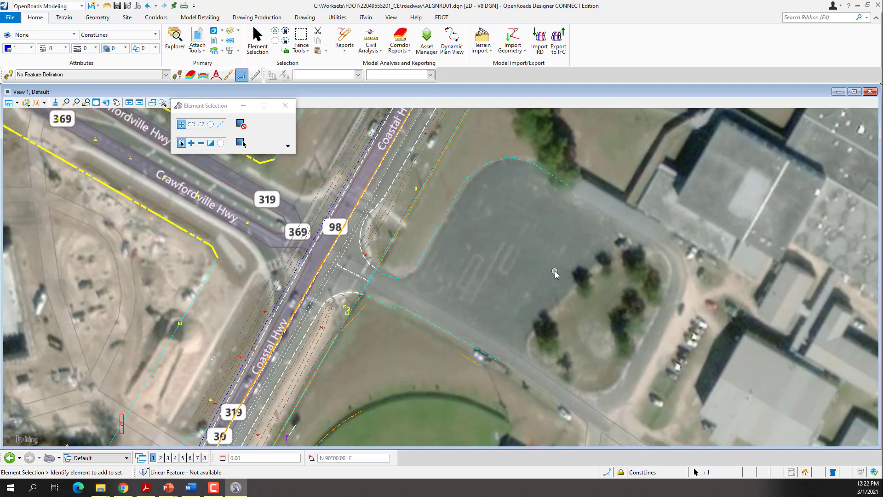
scroll(451, 318, "down", 2)
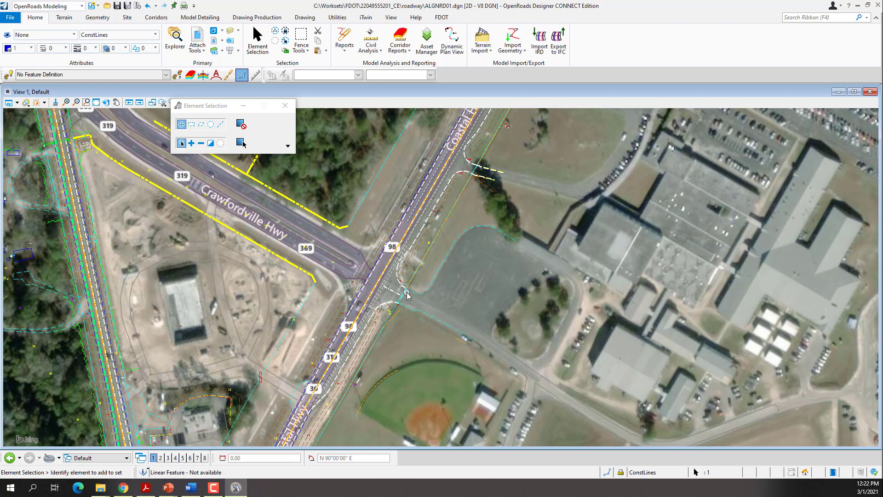
mouse_move(407, 292)
Step: Set Const Lines Blue Dash, from the Plan/Profile 2D construction lines, as the active feature definition and turn on its use for new elements
left_click(166, 75)
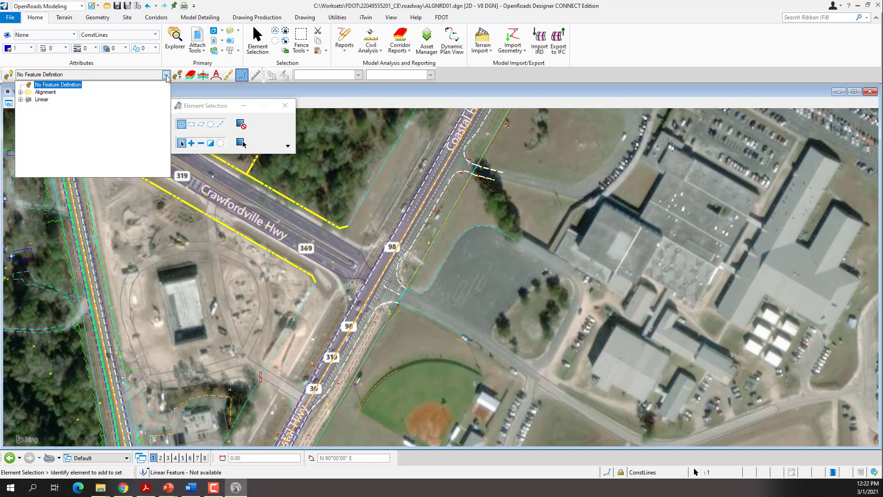
left_click(20, 100)
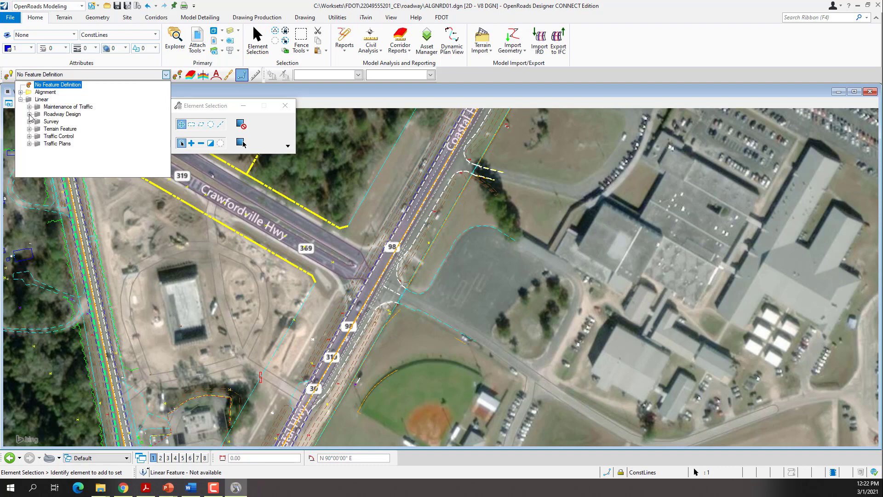
left_click(29, 114)
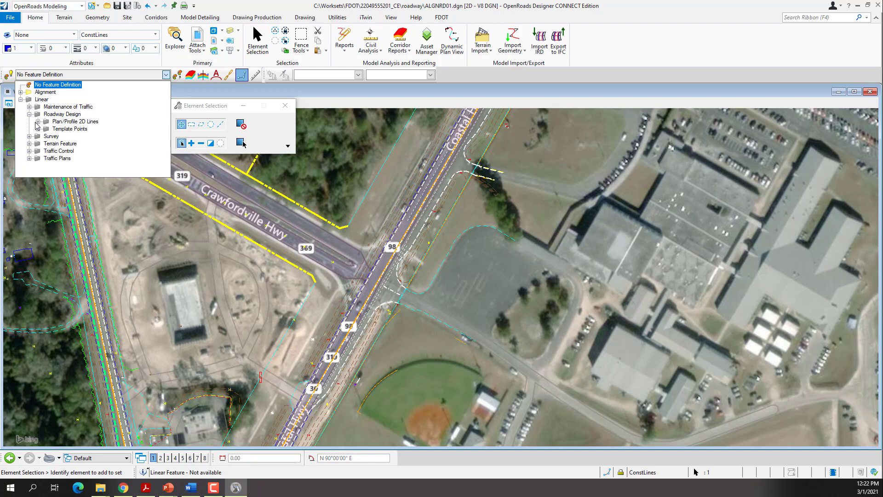
left_click(39, 121)
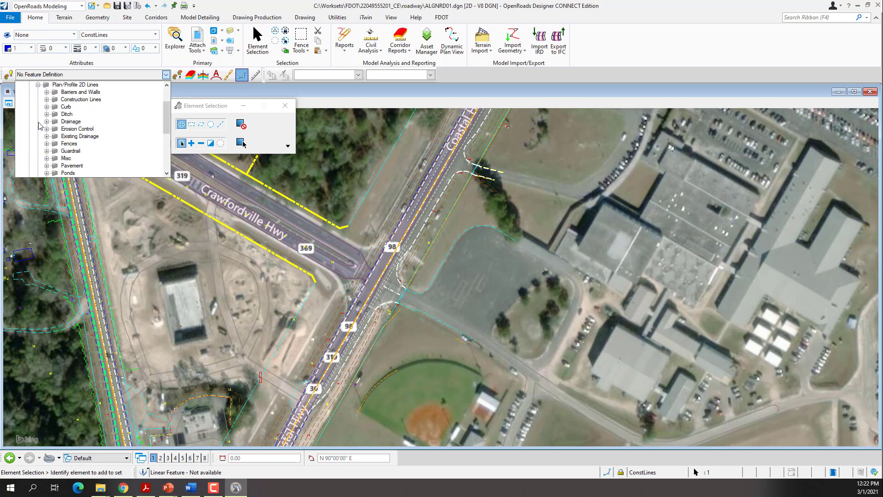
left_click(47, 99)
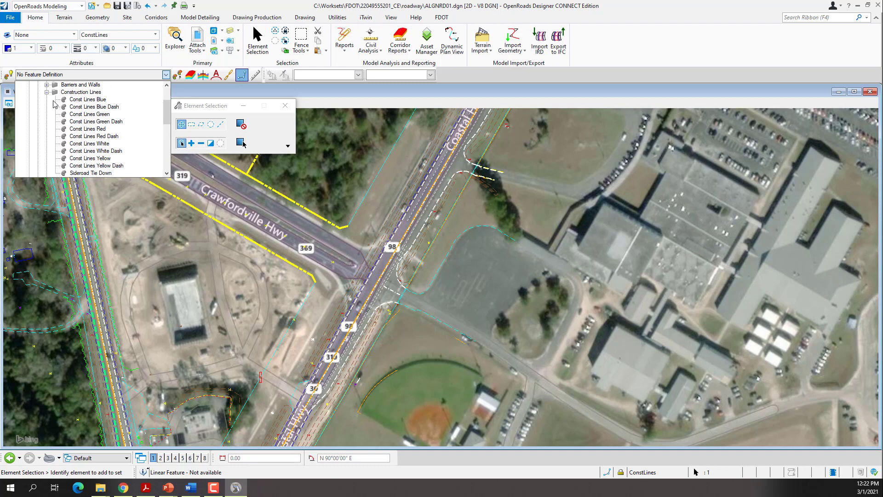
left_click(103, 109)
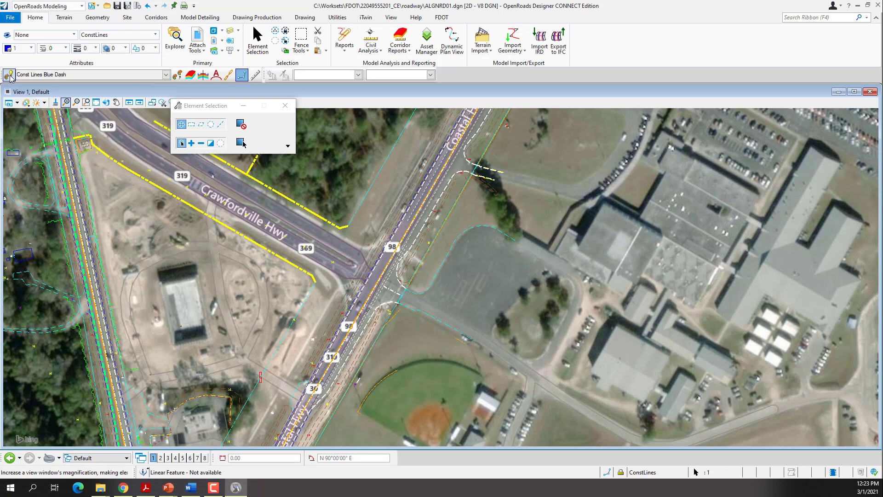
left_click(9, 75)
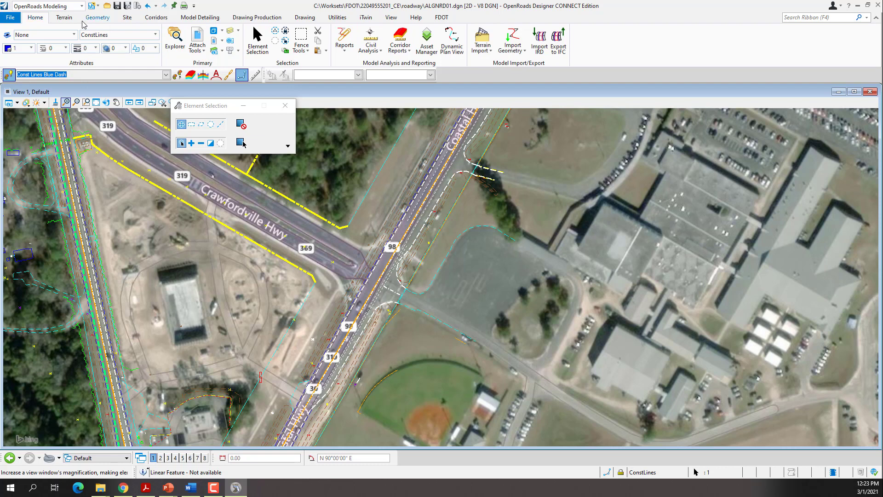
Step: Start a Line Between Points, name the line ConstLines1, and move its settings clear of the drawing area
left_click(94, 18)
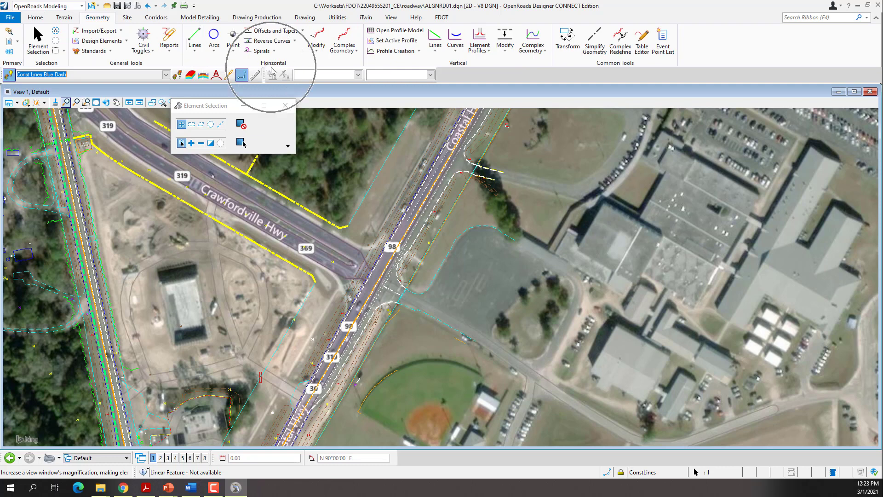
left_click(196, 54)
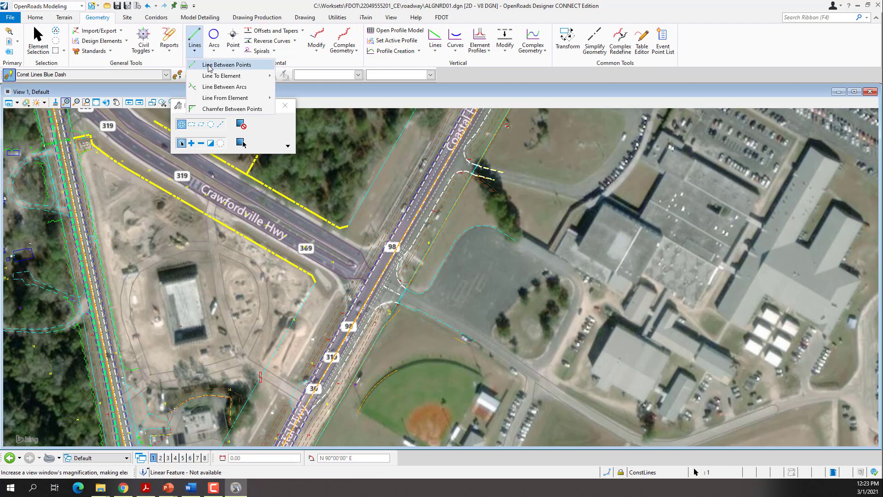
left_click(208, 67)
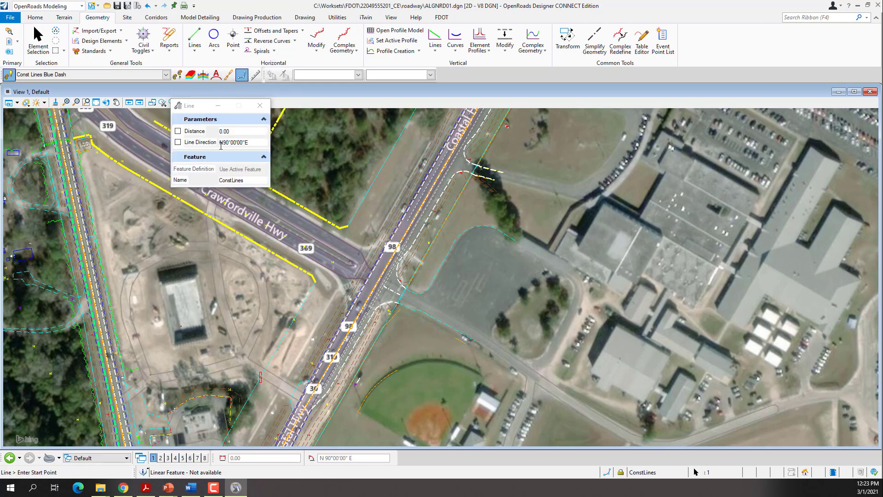
left_click(221, 146)
left_click(250, 180)
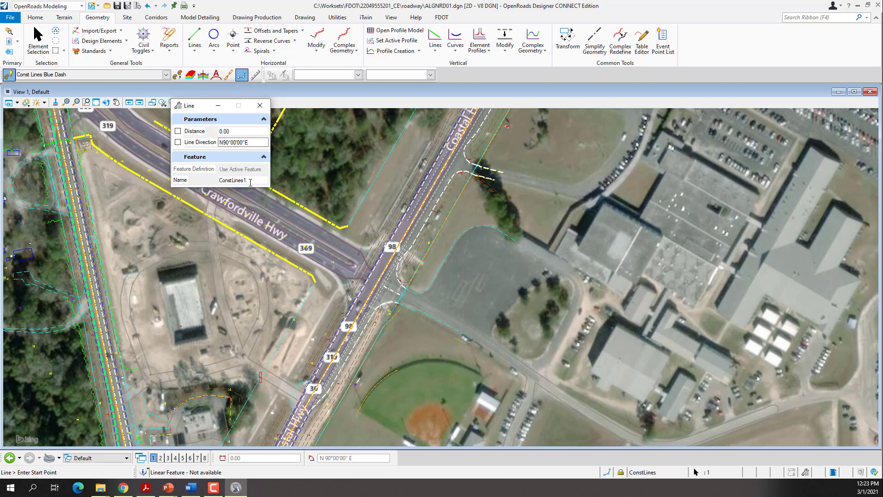
type("1")
left_click_drag(200, 106, 357, 124)
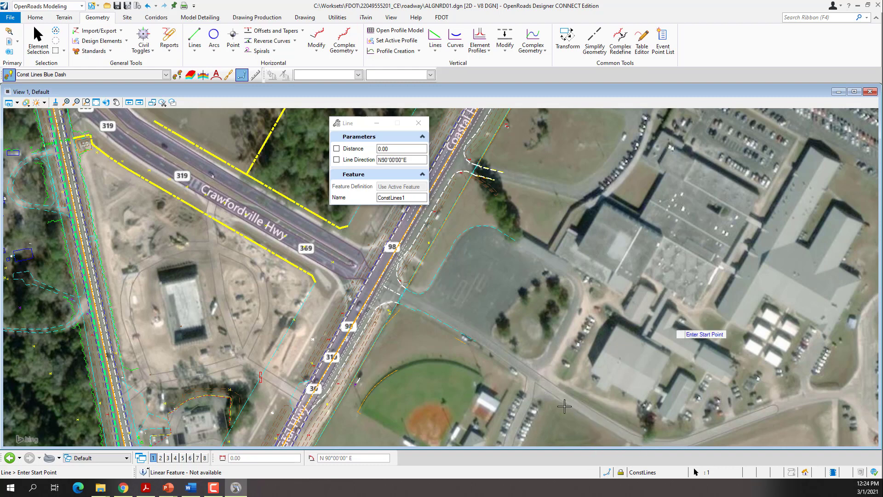
left_click(608, 473)
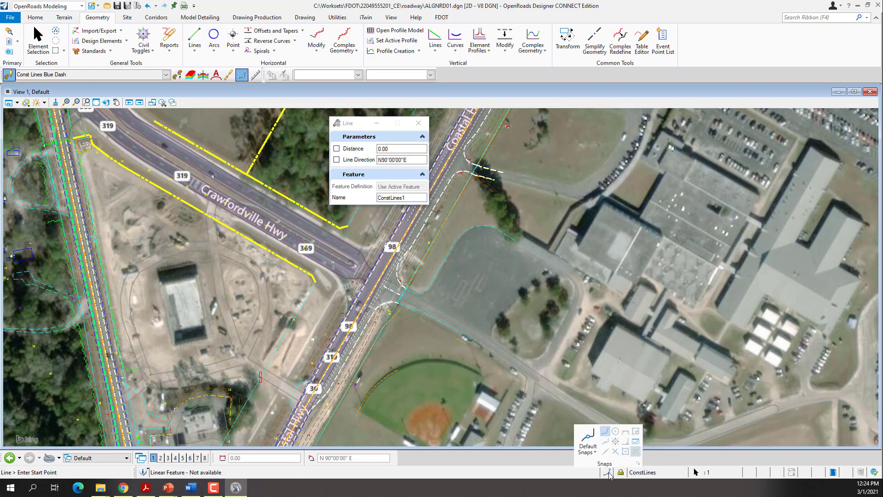
left_click(638, 462)
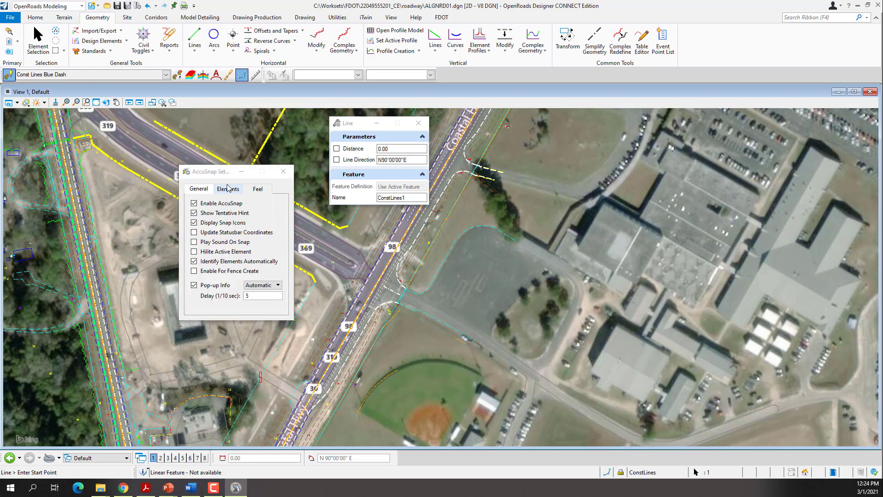
left_click(283, 172)
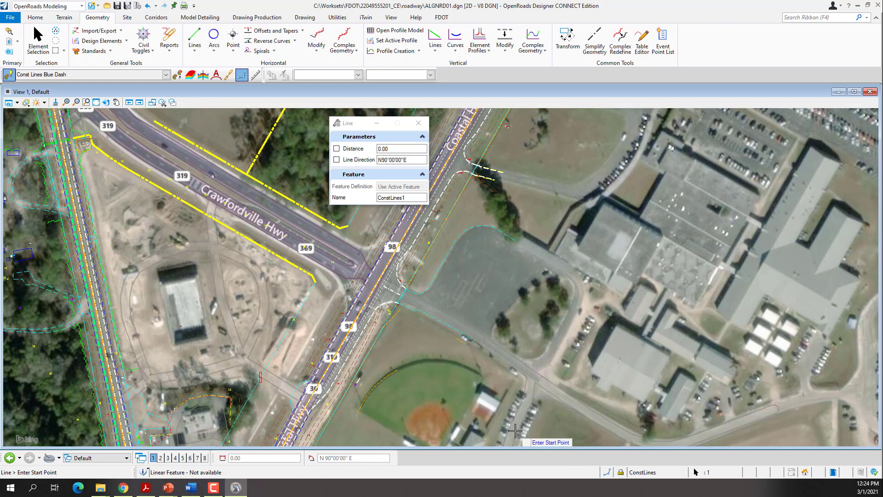
Step: Find Snap Mode by searching the commands for SNAP, show all its snap options, and dock it with the feature definition tools
left_click(799, 19)
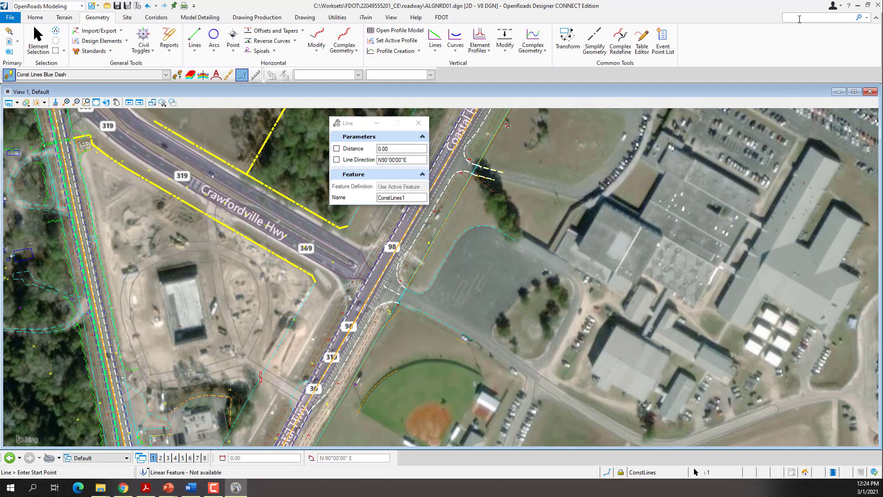
type("SNAP")
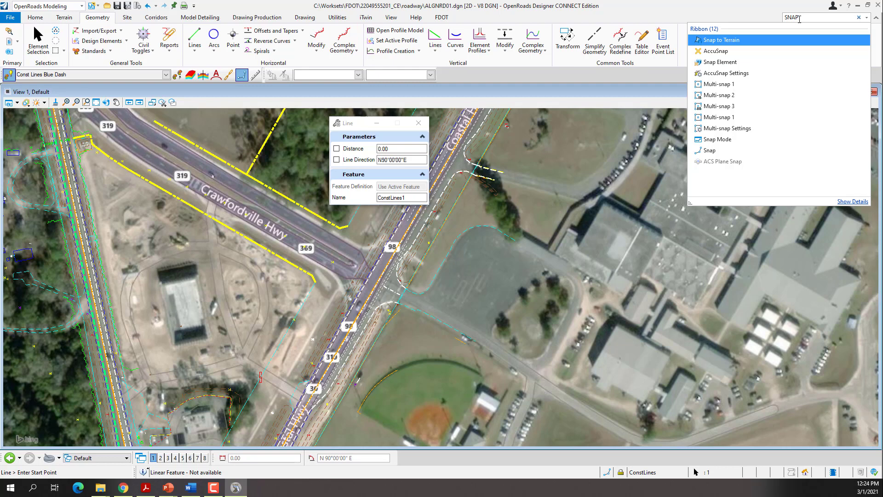
left_click(722, 143)
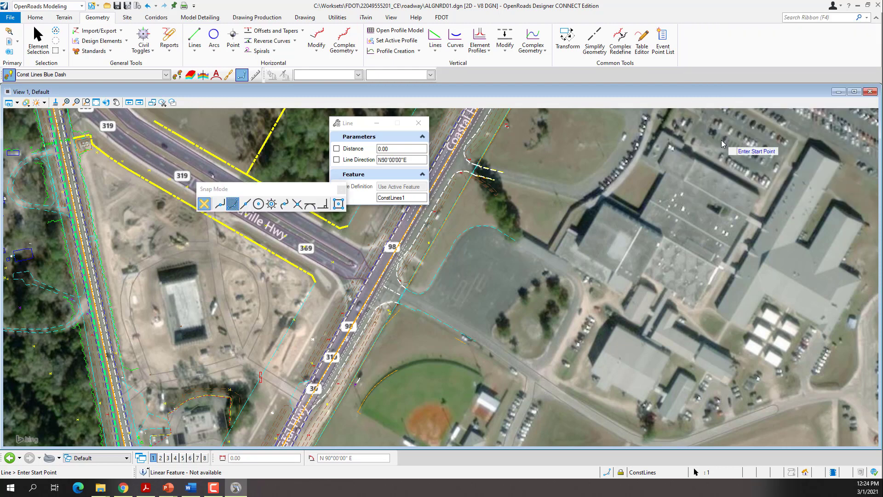
left_click_drag(296, 194, 429, 199)
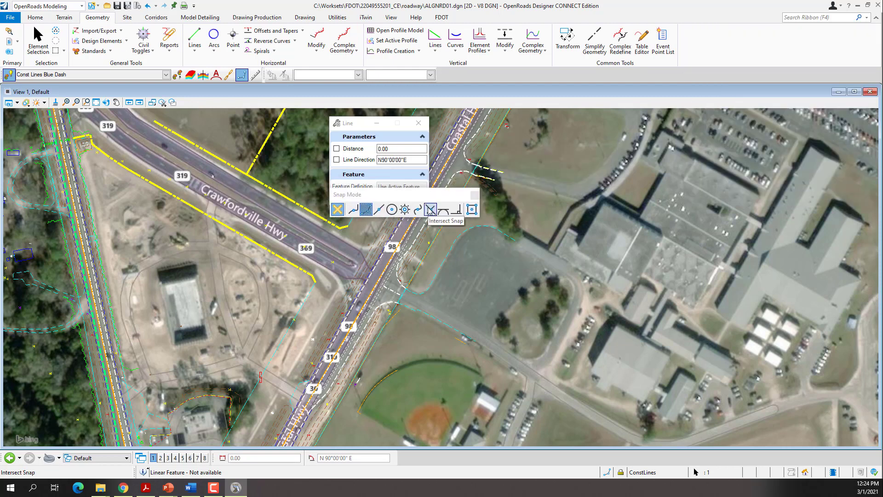
right_click(422, 211)
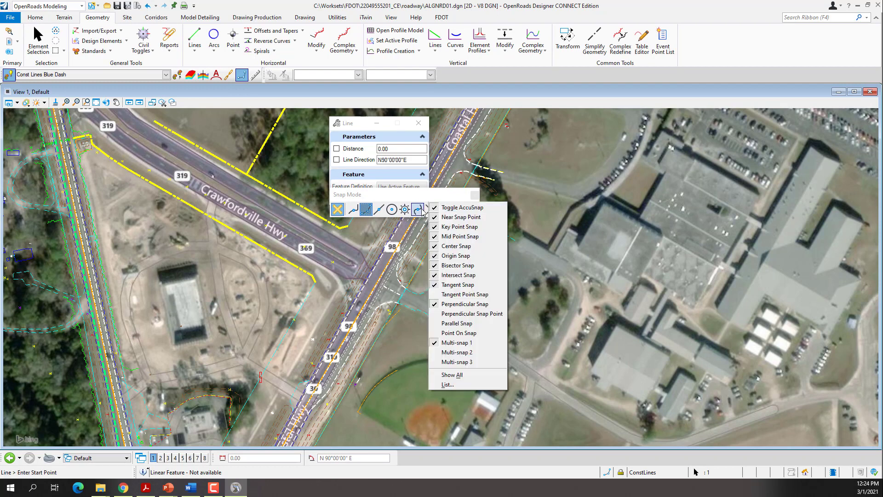
left_click(452, 375)
left_click_drag(477, 187, 593, 77)
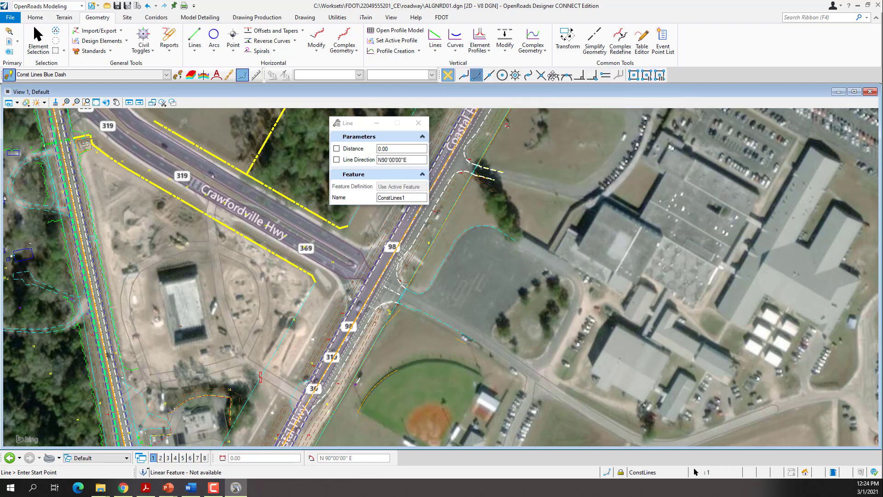
Step: Draw a construction line about 78 units long, perpendicular from the US98 baseline along the school driveway centerline, using Perpendicular snap
left_click(581, 77)
scroll(388, 288, "up", 2)
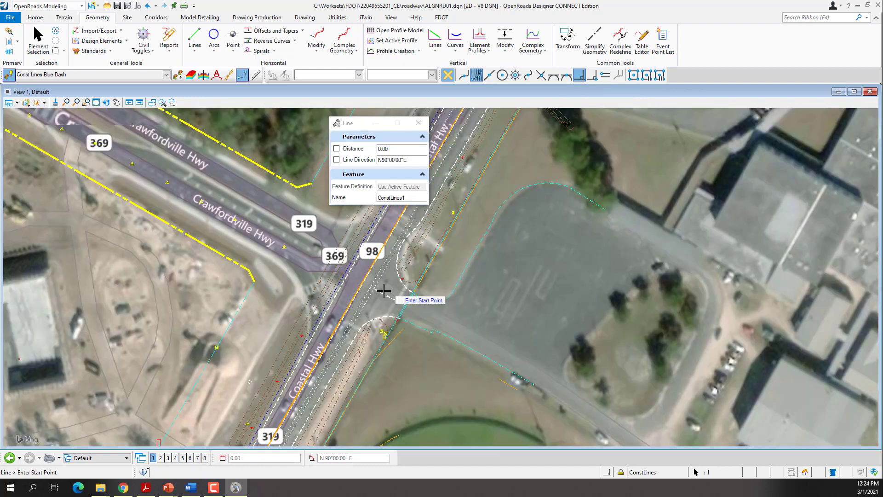
scroll(380, 288, "up", 2)
scroll(361, 276, "up", 2)
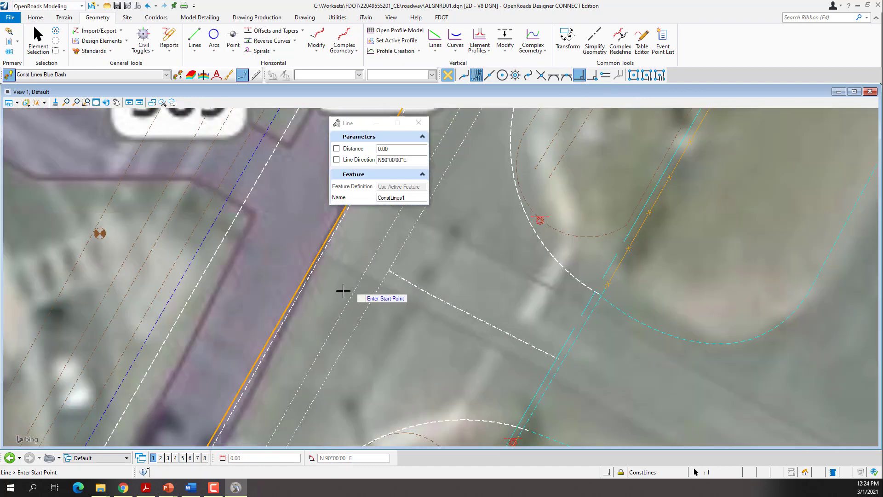
left_click(290, 291)
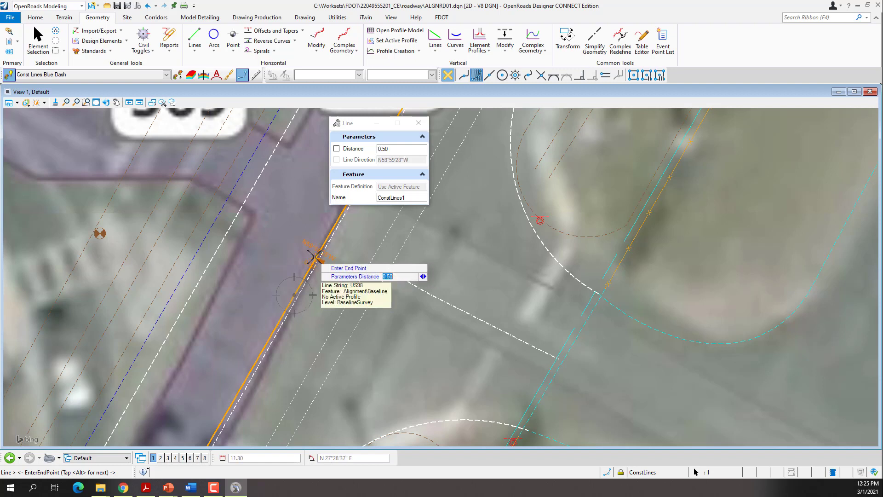
left_click(584, 383)
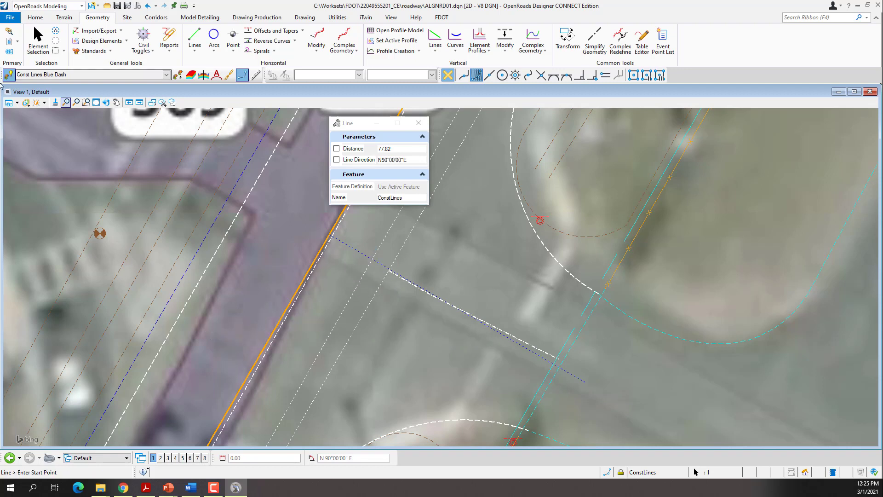
Step: Set the background map type of View 1 to None and view the surrounding linework
left_click(17, 103)
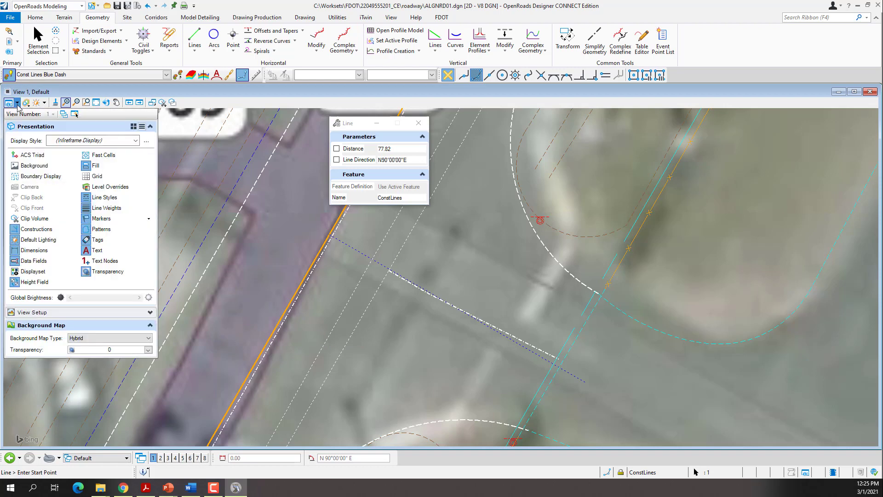
left_click(104, 340)
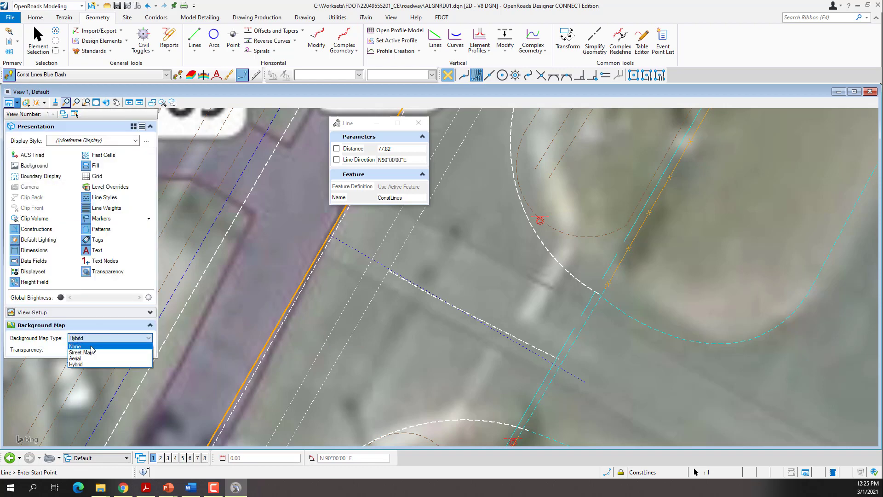
left_click(106, 348)
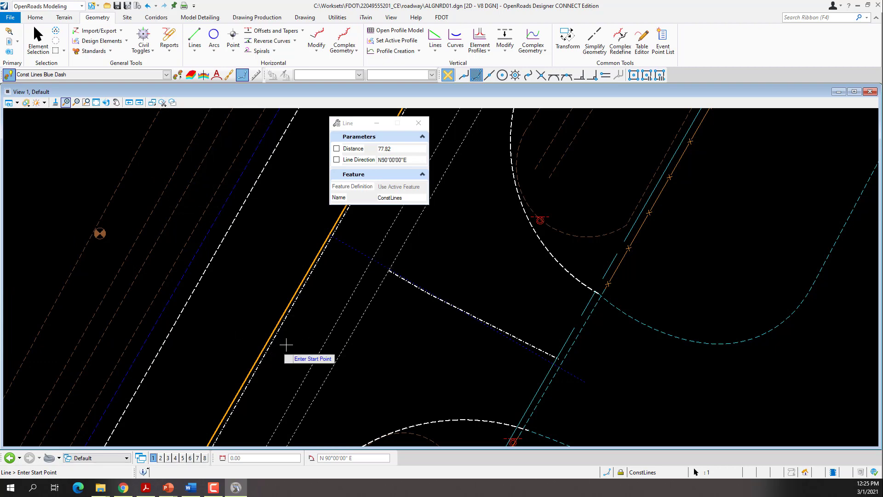
scroll(298, 344, "down", 1)
scroll(301, 341, "down", 1)
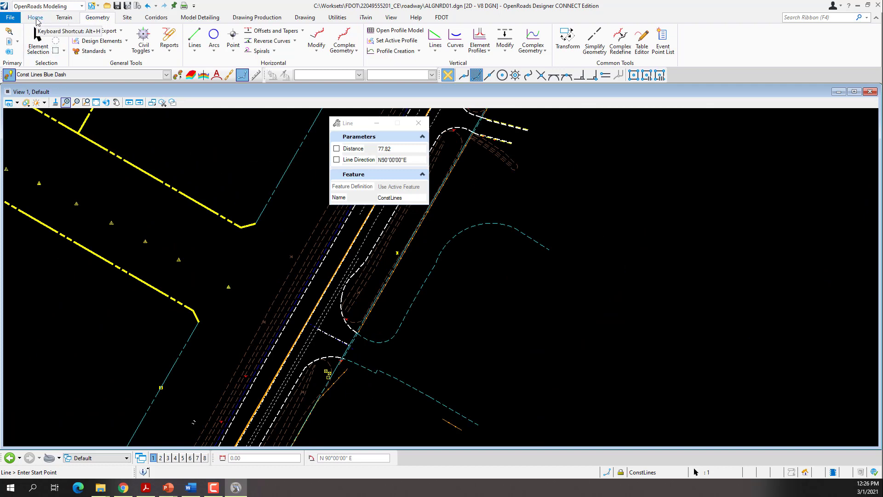
Step: Turn off the display of the TOPO and RWDT references, and move the Line settings clear of the linework
left_click(36, 19)
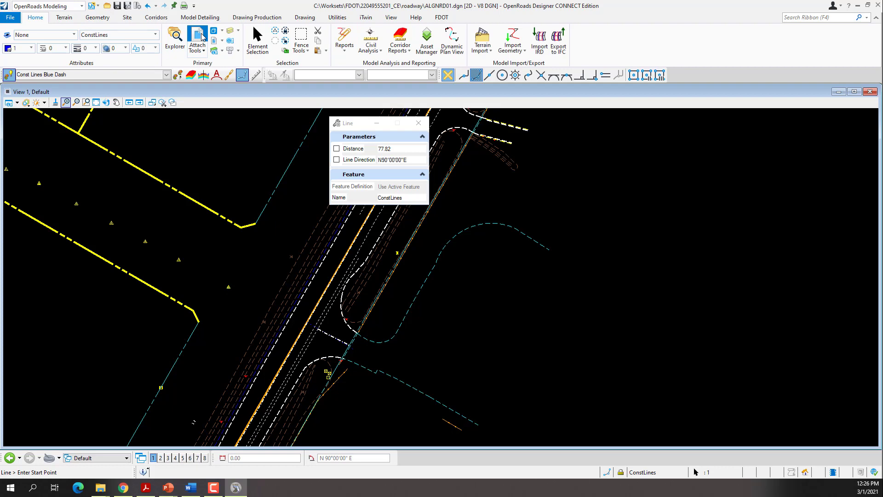
left_click(202, 37)
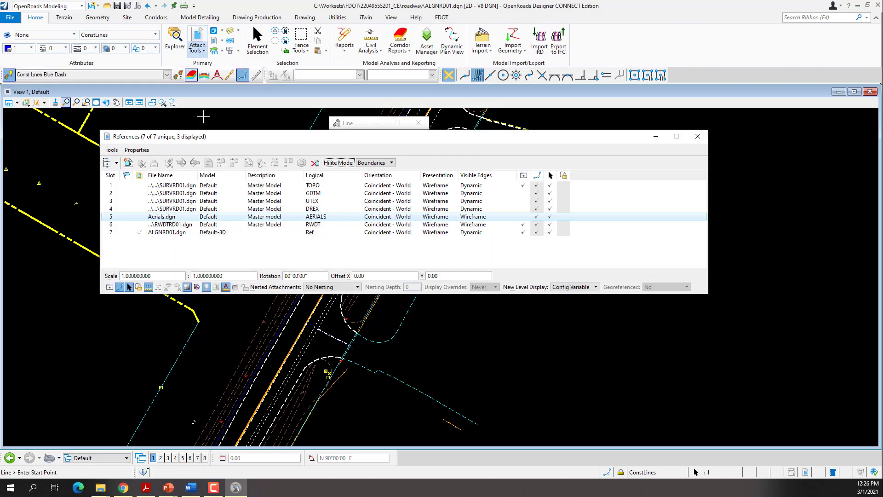
left_click(193, 185)
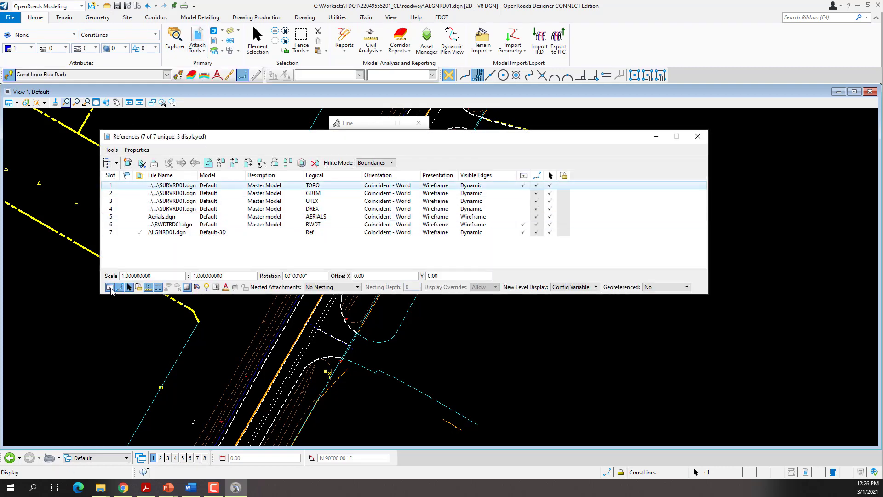
left_click(110, 287)
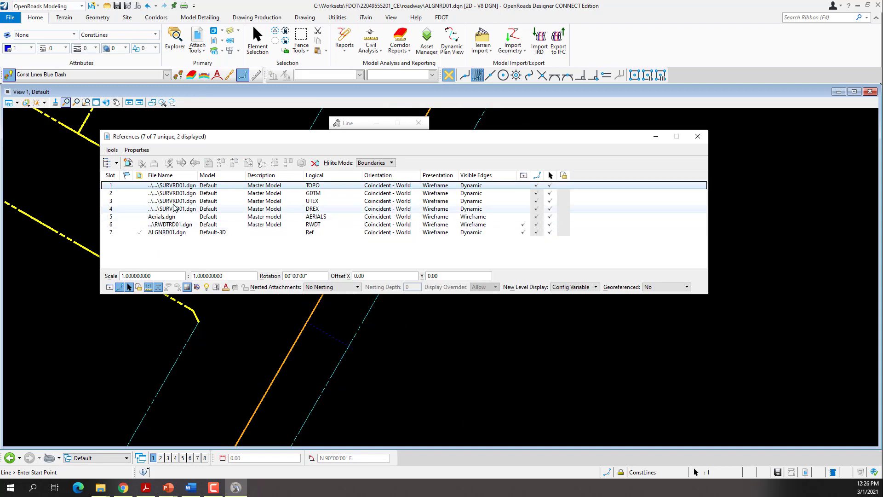
left_click(170, 225)
left_click(109, 287)
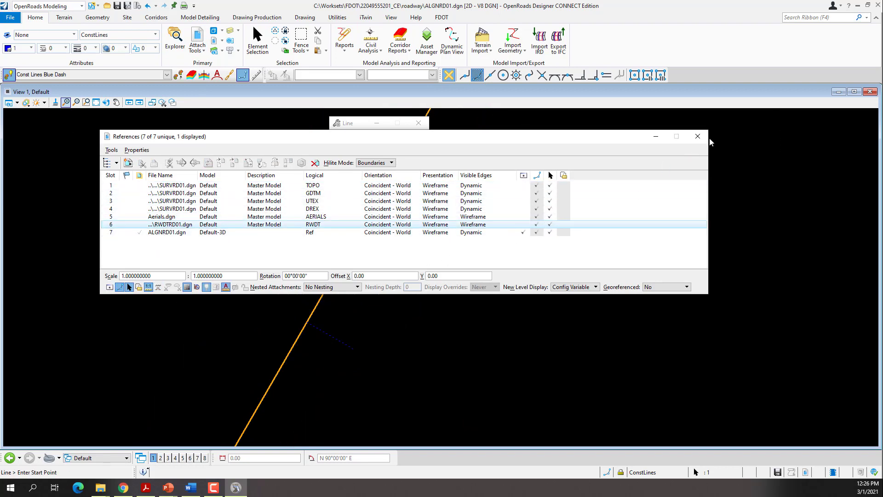
left_click(697, 136)
left_click_drag(363, 124, 677, 149)
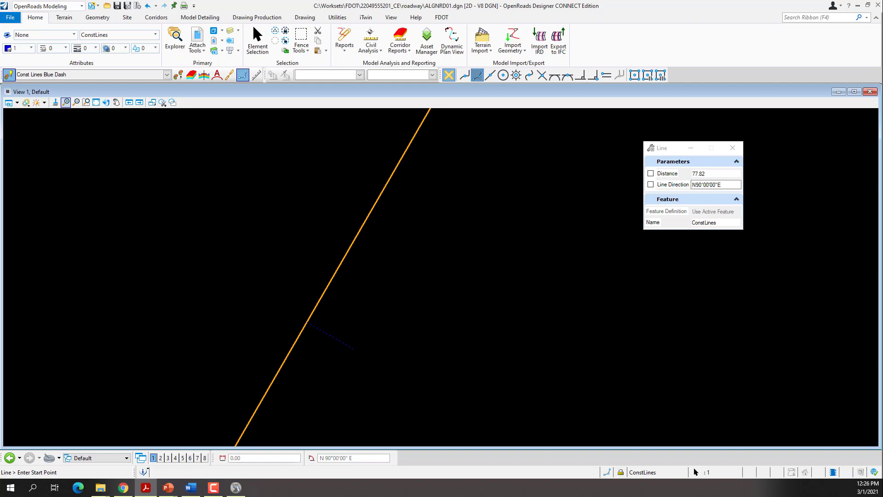
Step: Start a Simple Line From Element with Trim/Extend None, End Distance locked at -2000.00, and the name ConstLines2
left_click(98, 17)
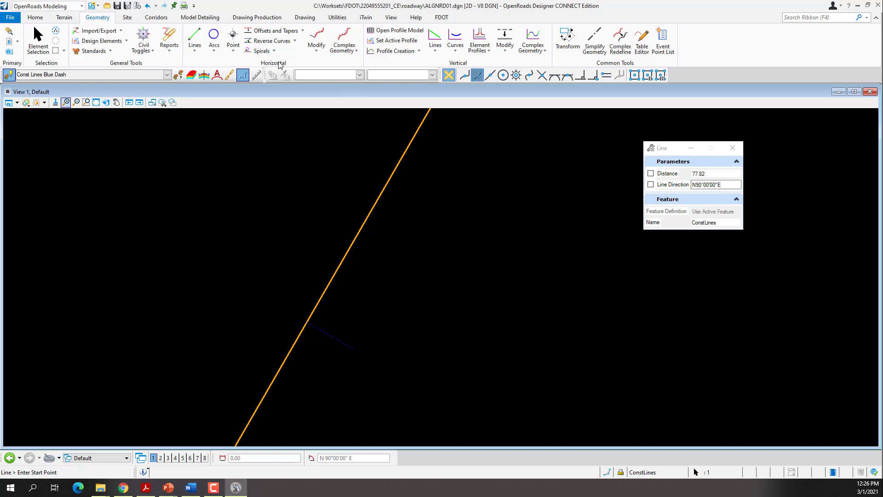
left_click(197, 53)
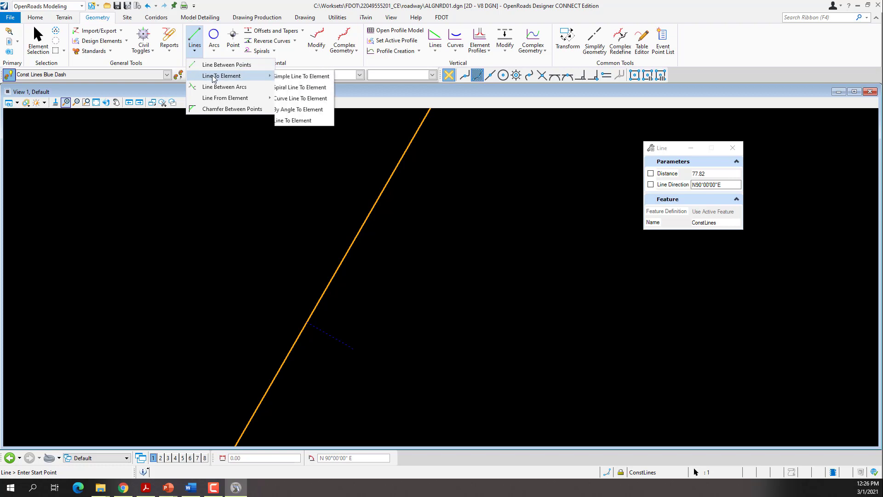
mouse_move(225, 102)
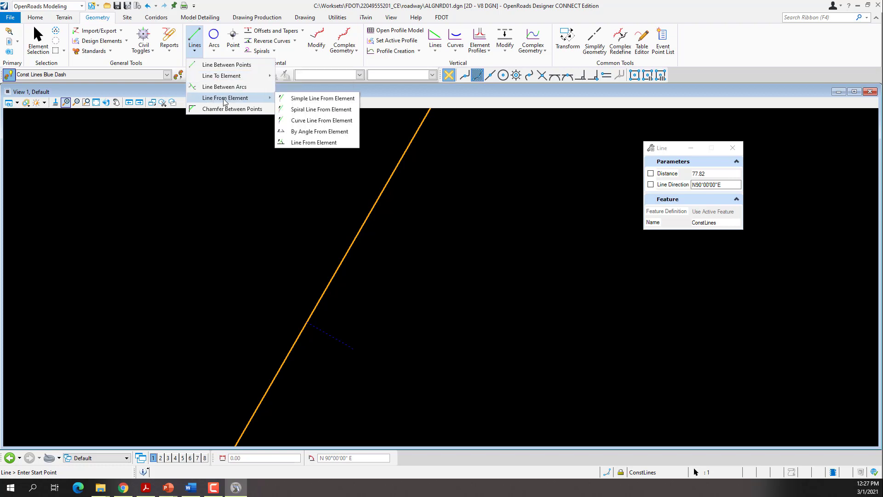
left_click(309, 98)
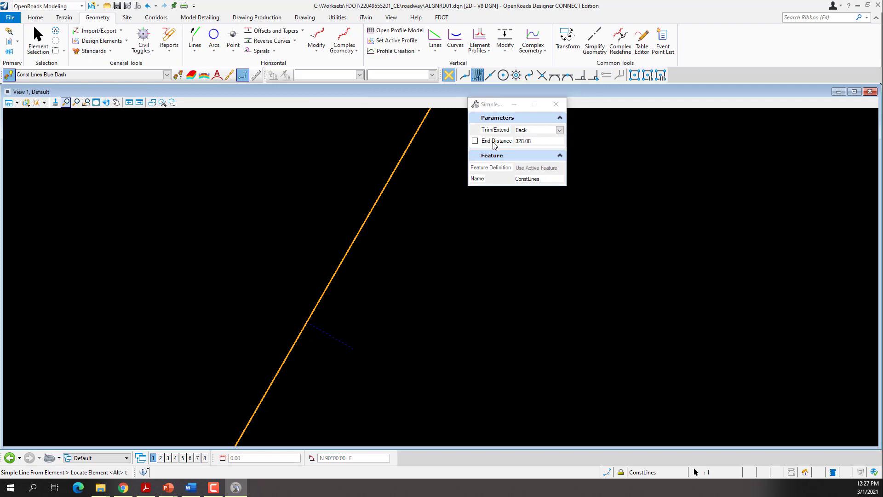
left_click(560, 130)
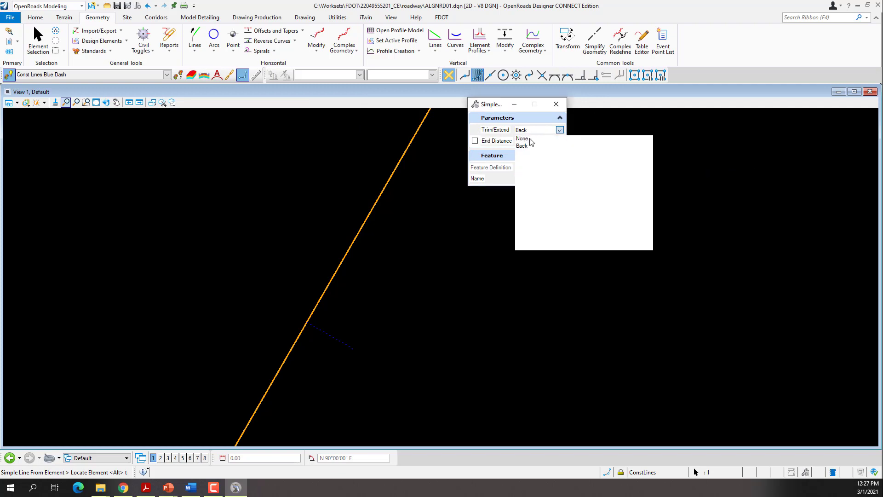
left_click(526, 138)
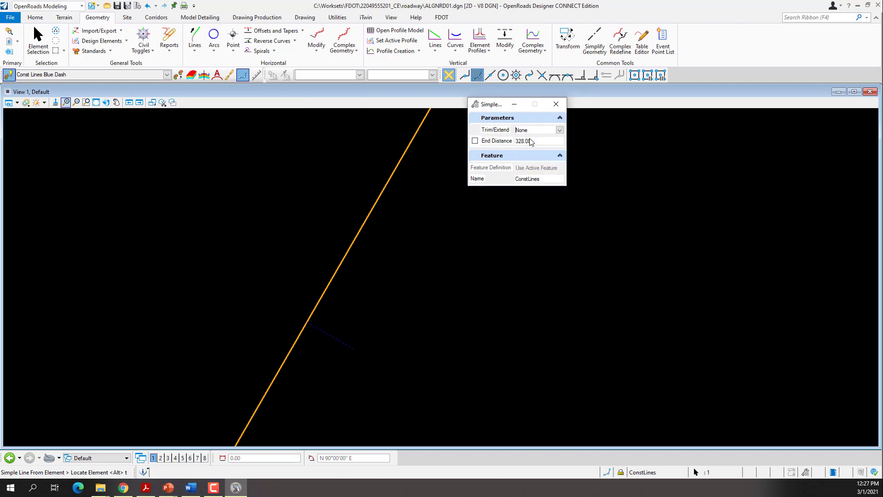
left_click(475, 141)
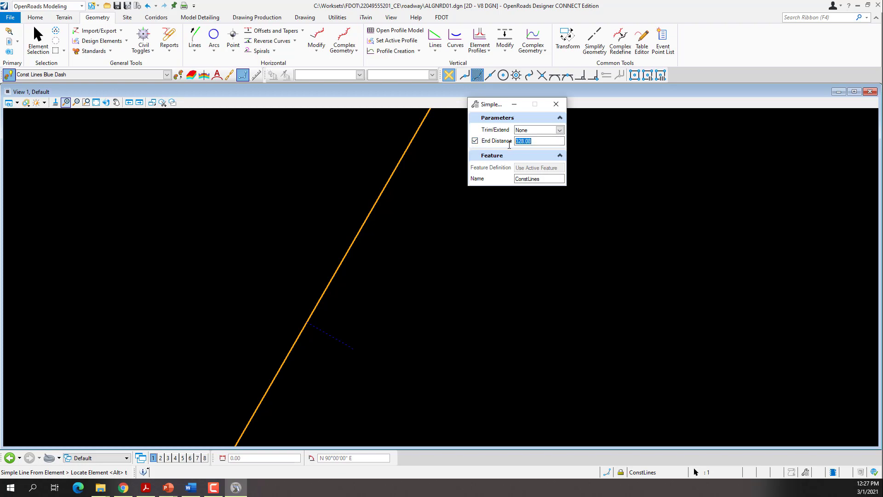
type("-2000.00")
key("Tab")
key("Return")
type("2")
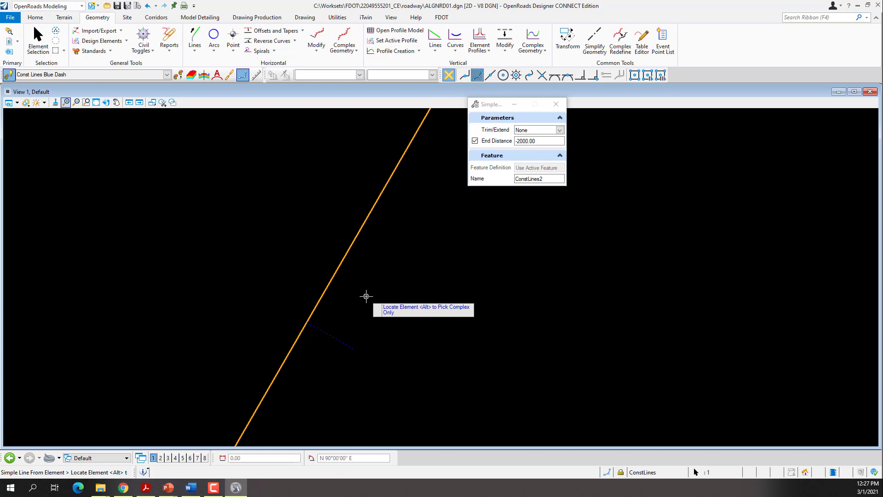
Step: Place ConstLines2 as a 2000-foot extension of ConstLines1 across the US98 baseline, starting at the baseline end and keeping Trim/Extend None
left_click(319, 329)
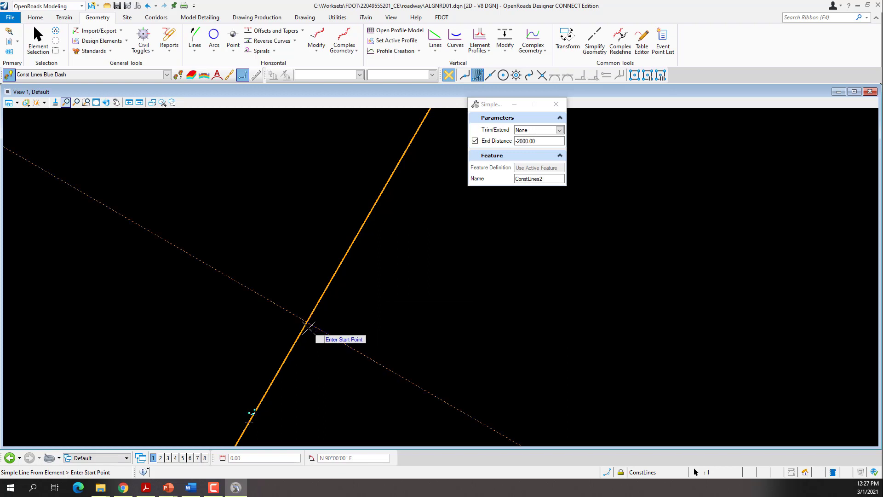
scroll(309, 328, "up", 3)
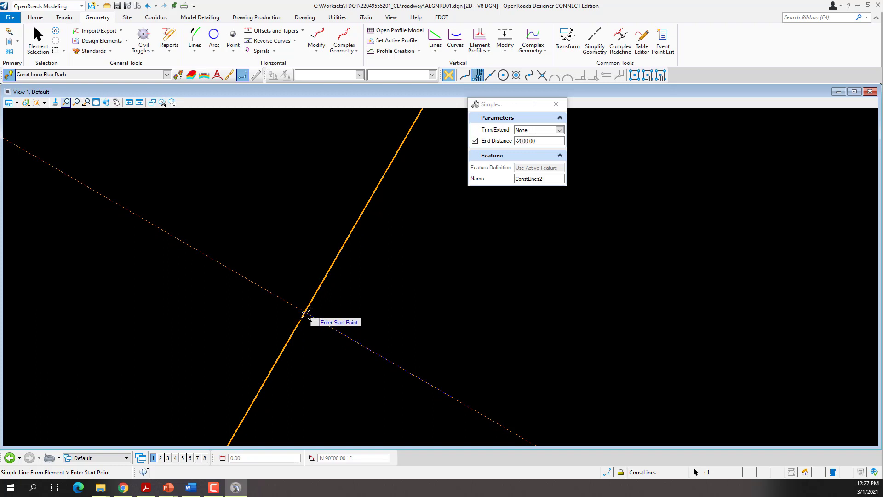
scroll(305, 317, "up", 3)
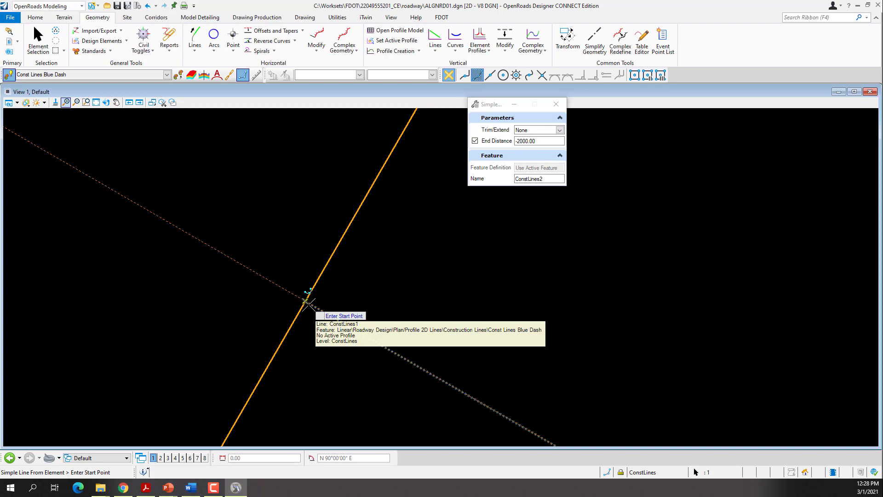
left_click(307, 304)
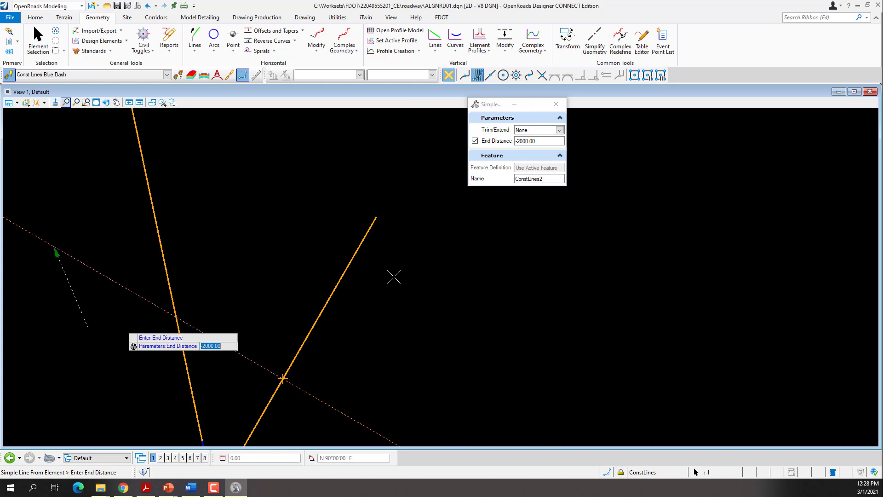
left_click(97, 324)
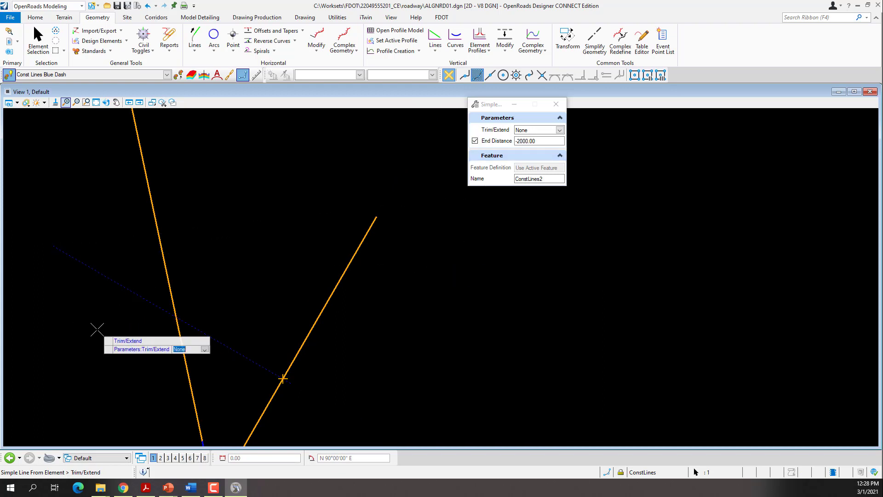
left_click(97, 330)
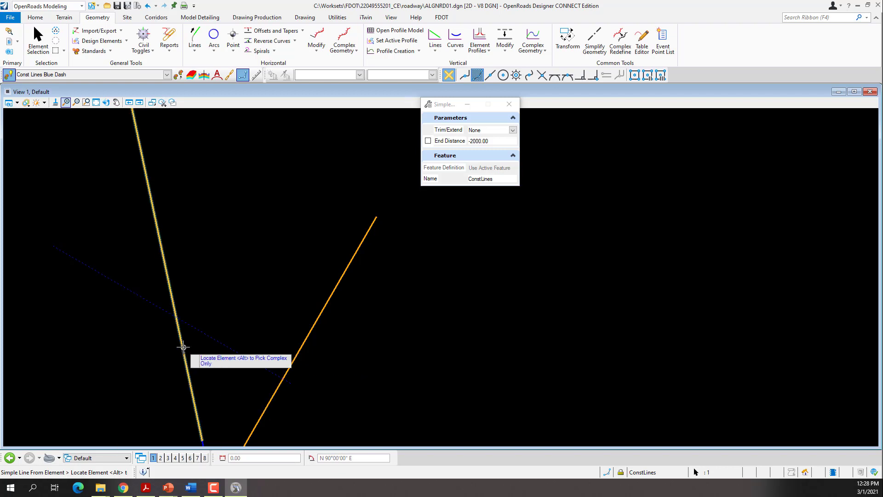
Step: Leave the line command and delete the ConstLines2 line
key("Escape")
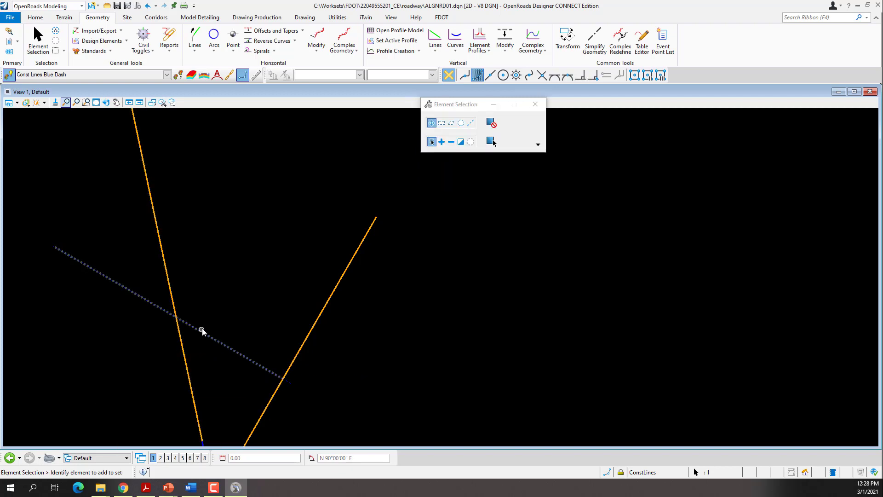
mouse_move(202, 330)
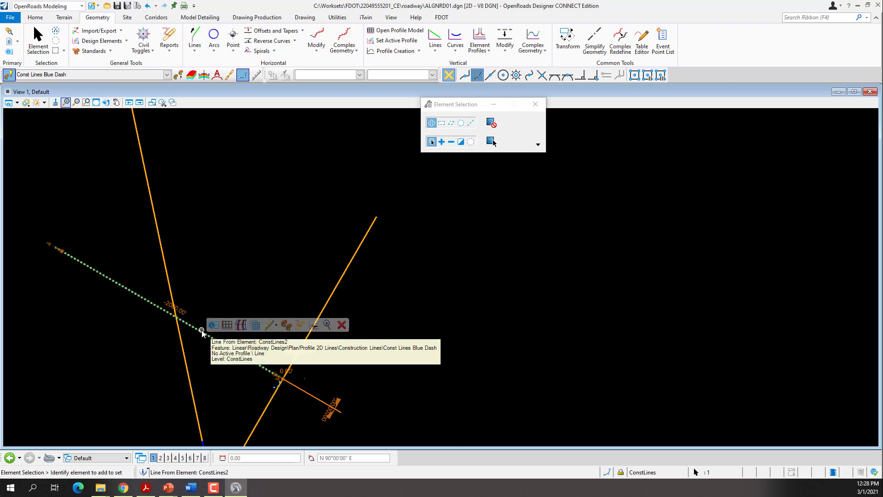
left_click(342, 324)
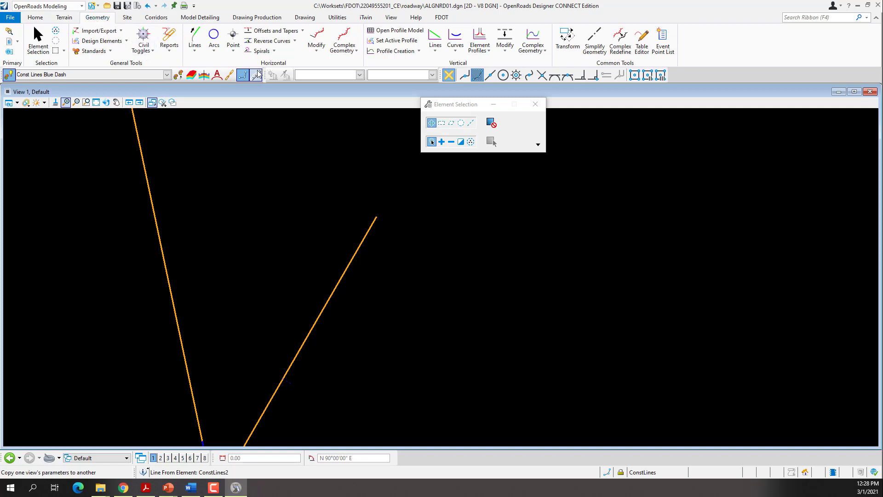
Step: Restart Simple Line From Element, lock the End Distance at -2000.00, and name the line ConstLines2
left_click(195, 52)
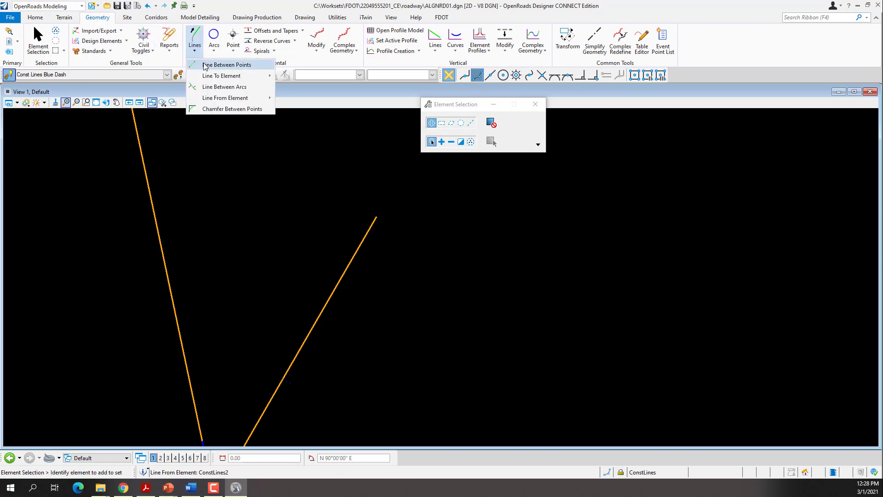
mouse_move(215, 100)
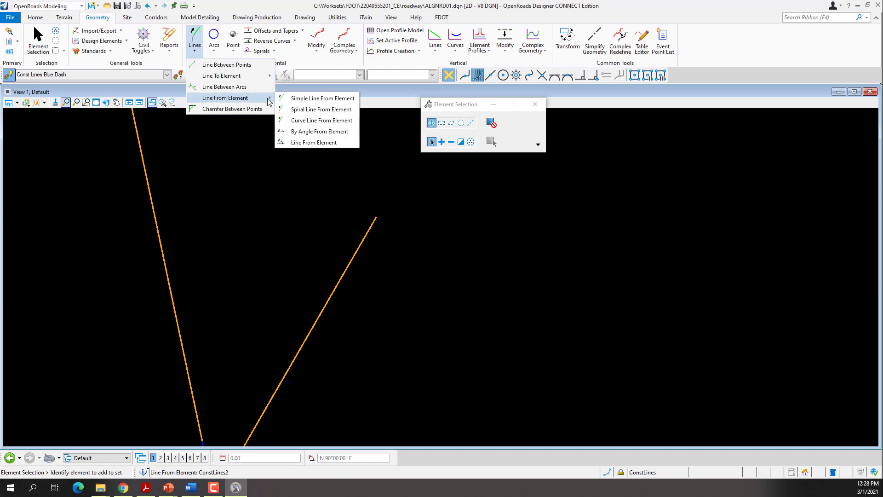
left_click(307, 100)
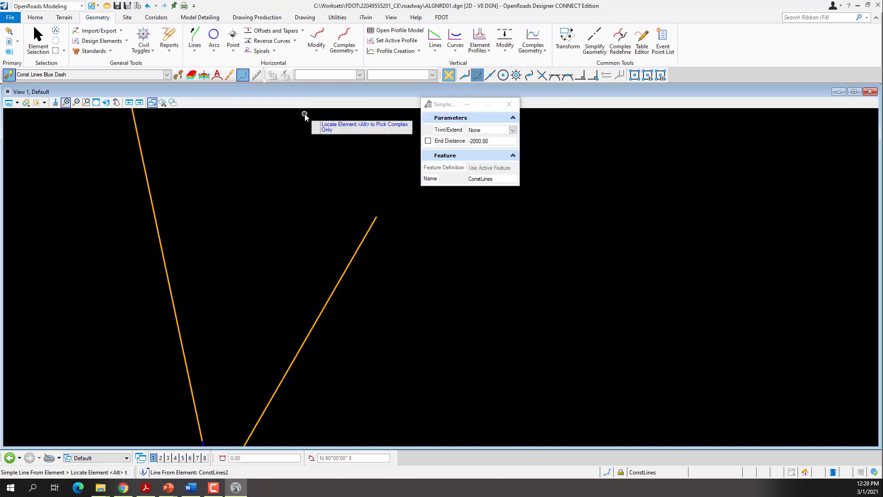
left_click(428, 140)
left_click(499, 179)
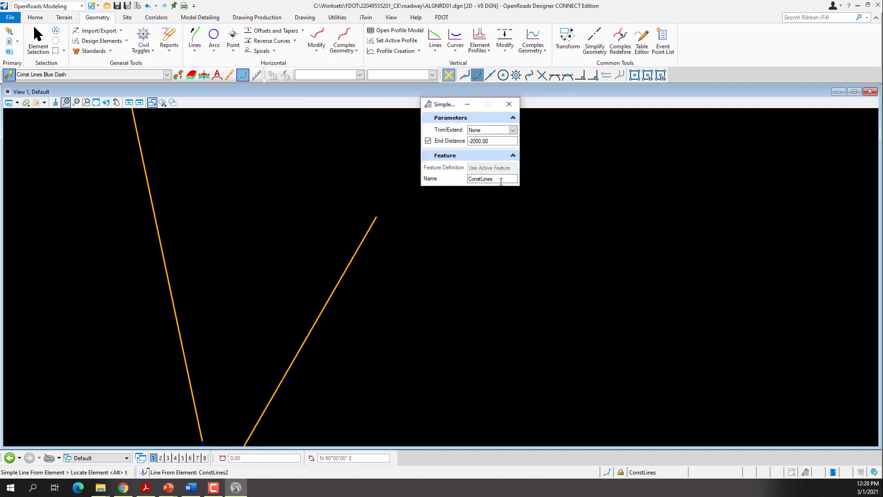
key("Tab")
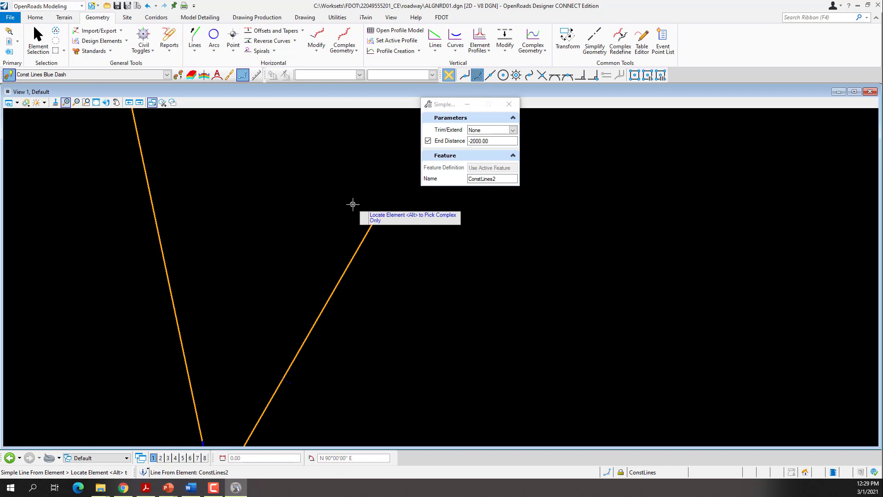
Step: Draw the 2000-foot line from ConstLines1, starting where it meets the US98 baseline and running across to the far side, with Trim/Extend None
scroll(322, 348, "up", 3)
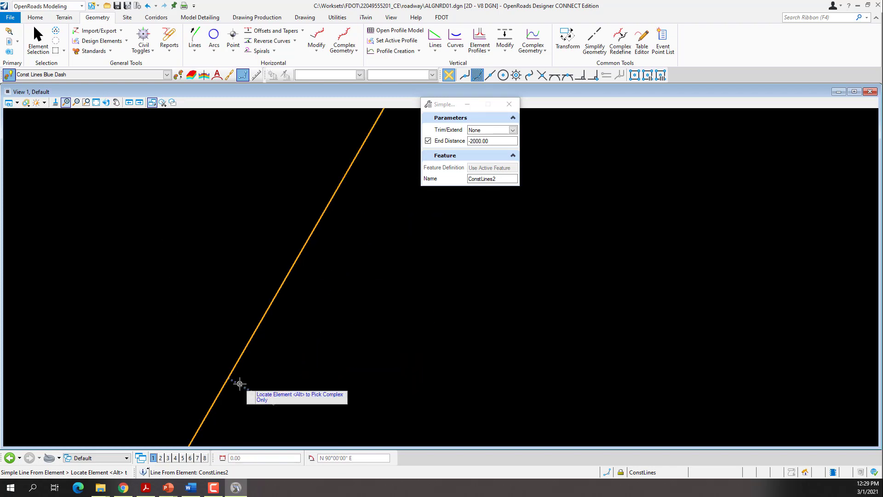
left_click(239, 382)
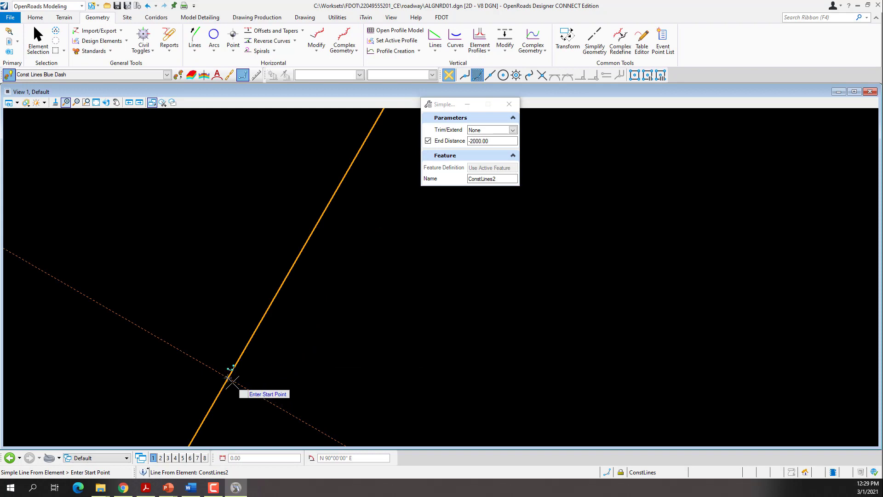
left_click(231, 380)
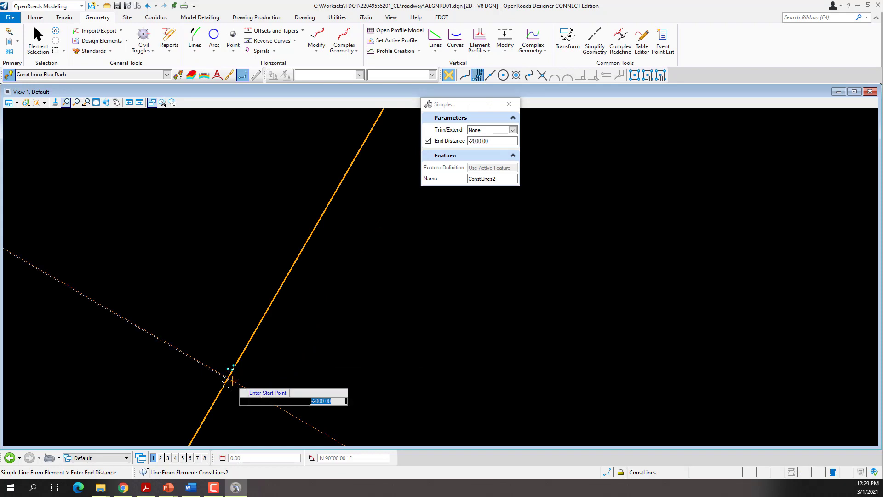
left_click(158, 387)
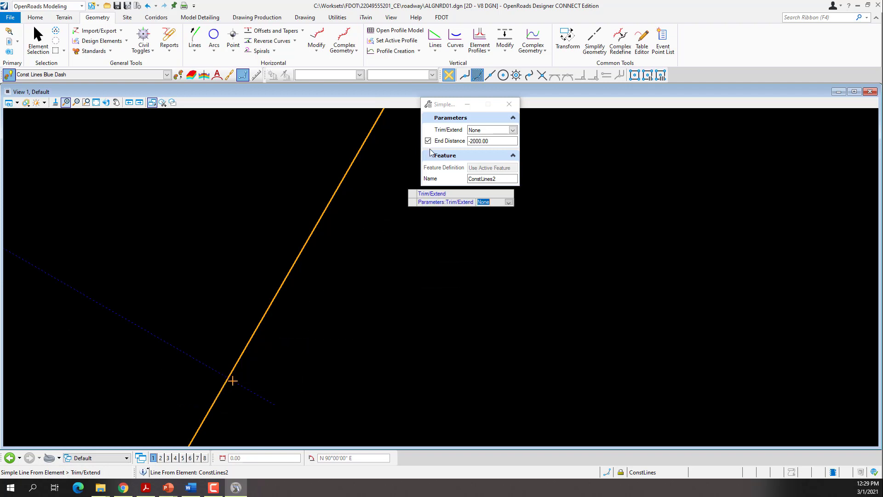
left_click(164, 245)
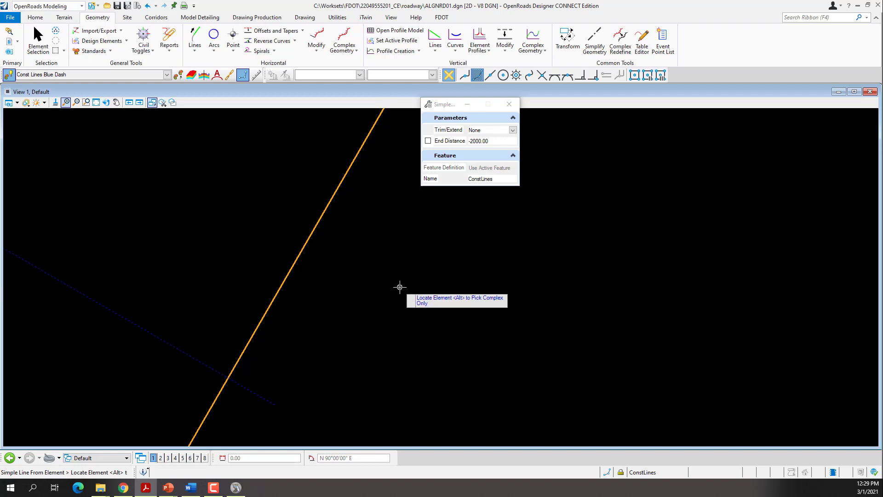
Step: Start a Single Offset Entire Element with the Offset locked at 30.00 and the name ConstLines3
scroll(400, 287, "down", 5)
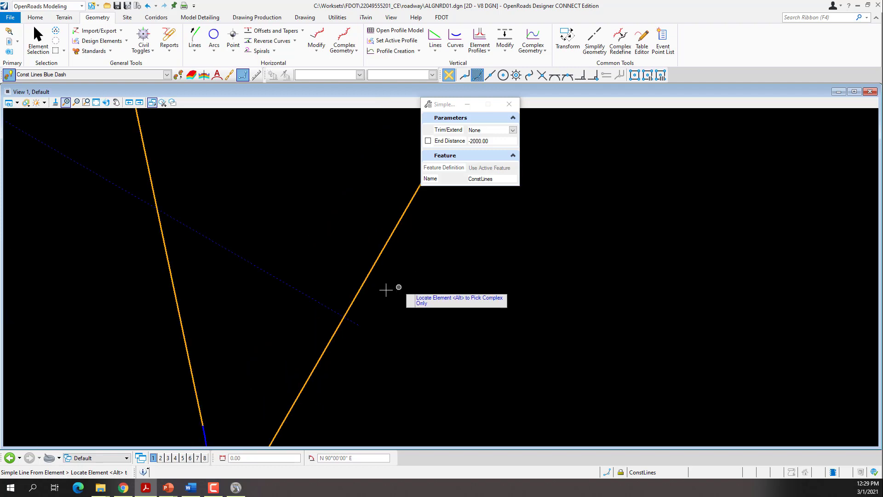
left_click(302, 32)
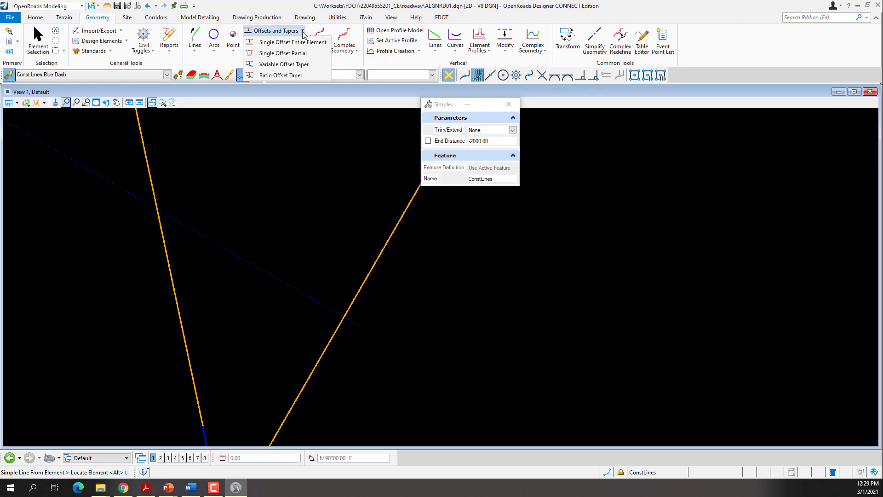
left_click(303, 43)
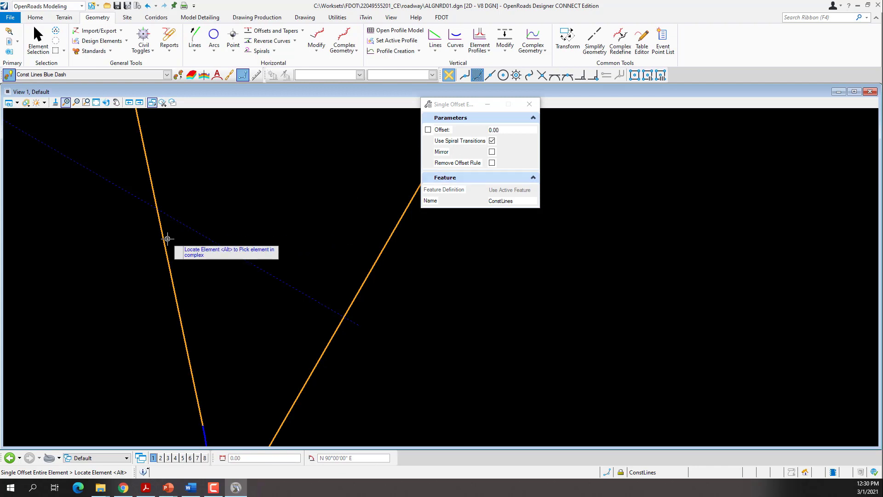
left_click(428, 130)
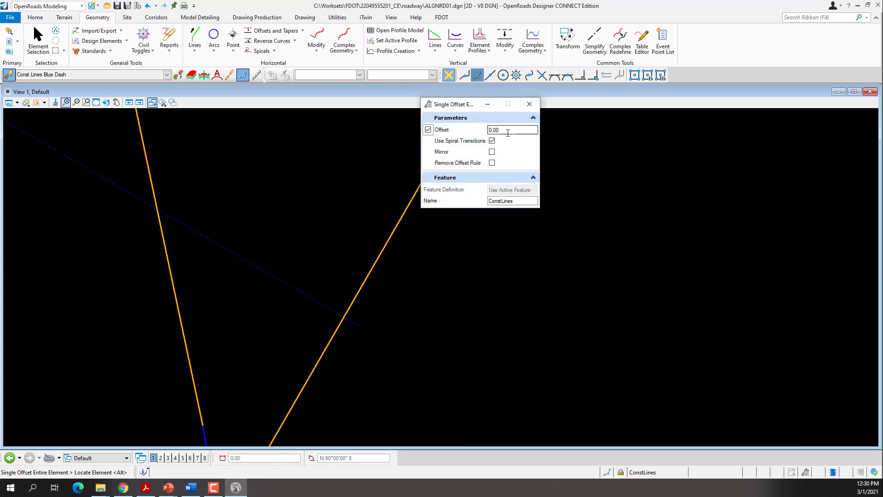
left_click(508, 130)
type("30.")
left_click(511, 201)
type("3")
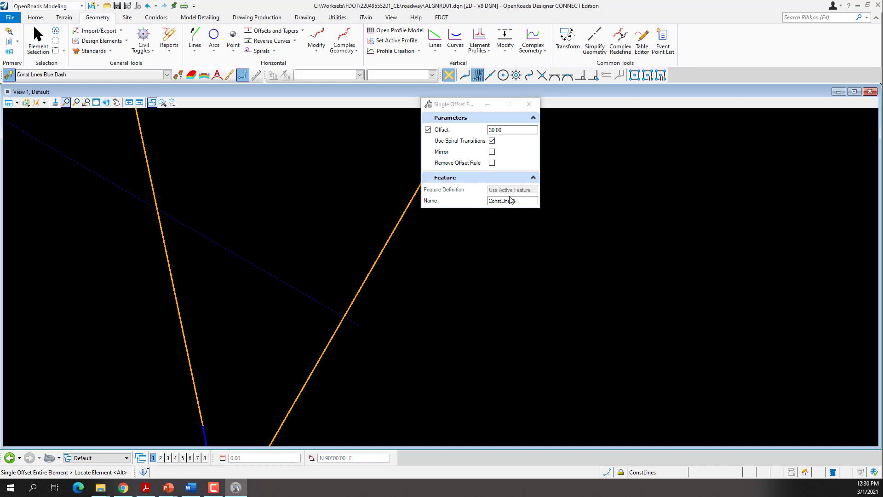
Step: Offset the eX_SR61 baseline 30 feet to its west side without mirroring, and leave the offset command
left_click(163, 250)
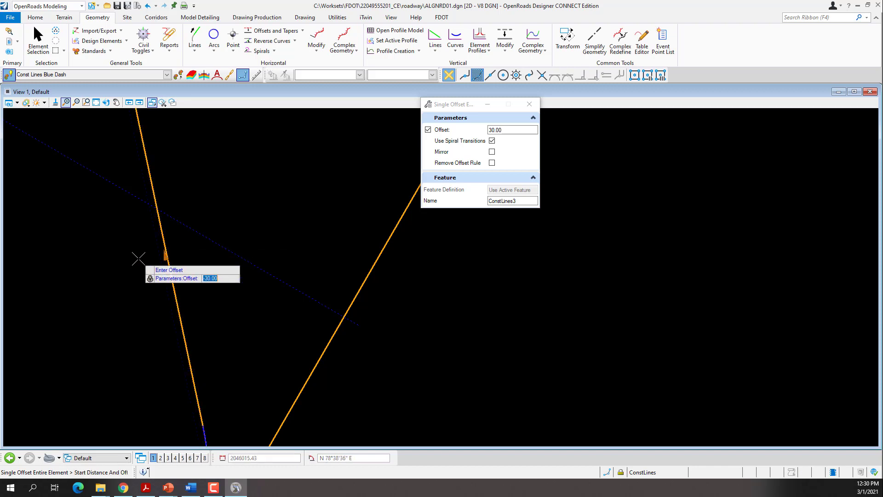
scroll(136, 264, "up", 2)
scroll(136, 264, "up", 1)
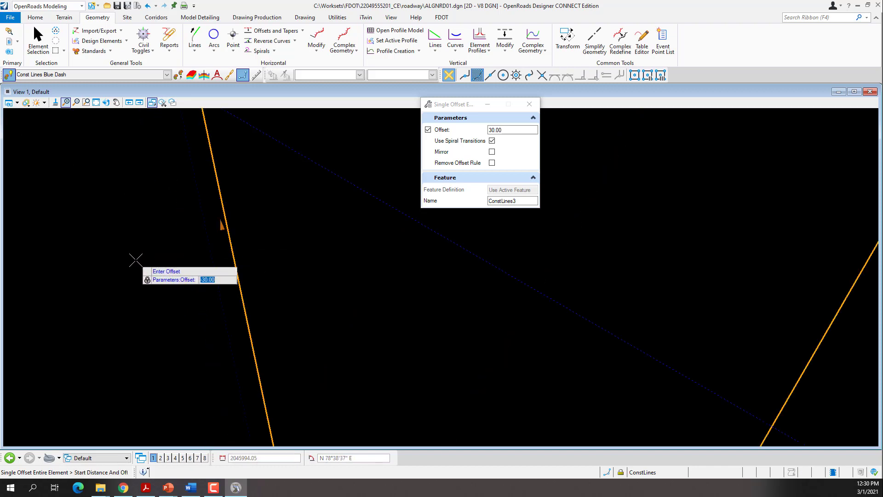
left_click(136, 257)
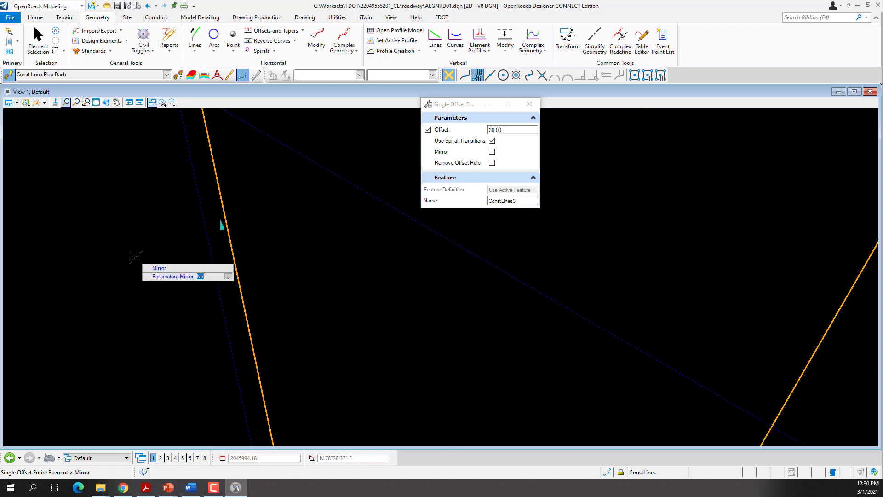
left_click(135, 257)
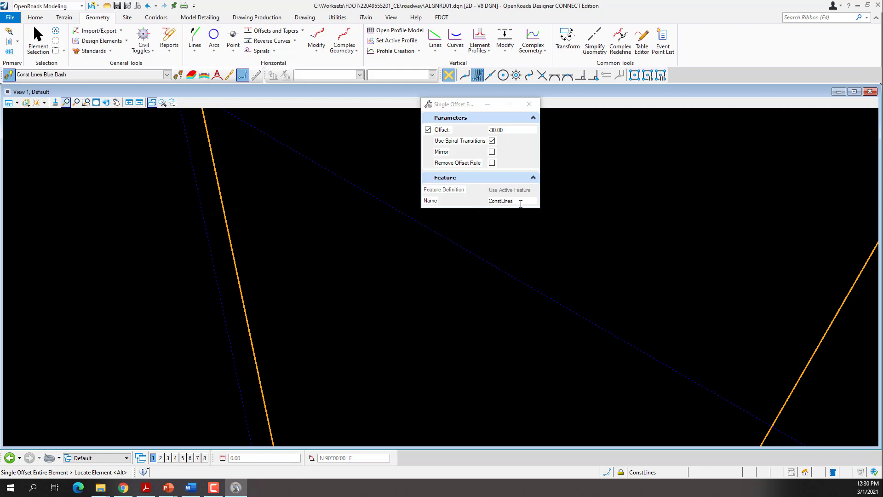
left_click(503, 131)
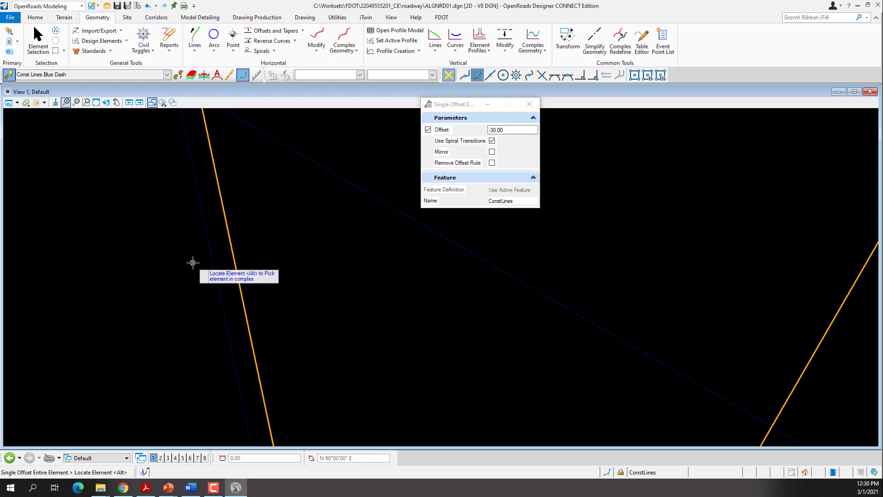
left_click(529, 104)
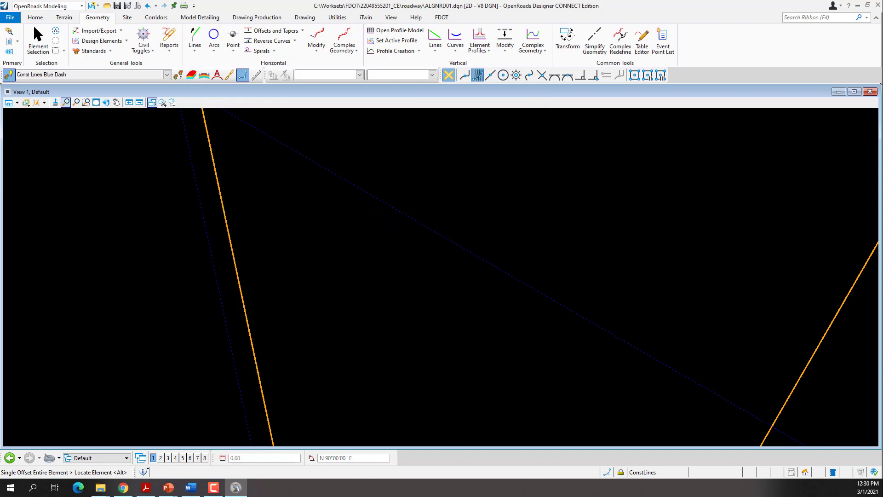
key("alt+Tab")
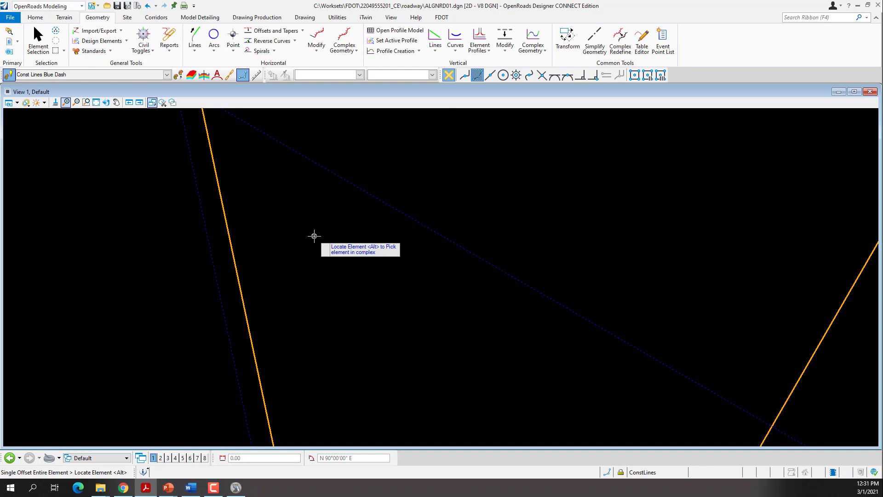
left_click(39, 42)
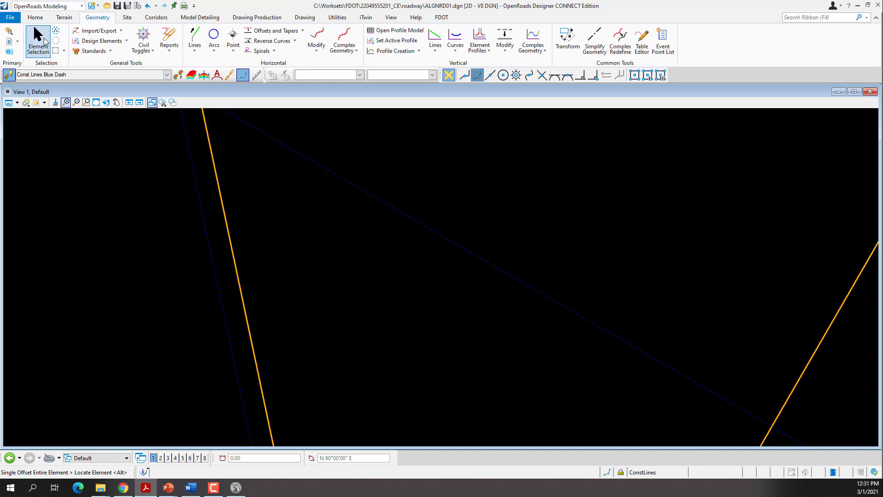
Step: Examine the direction of the eX_SR61 baseline's straight line beside the new offset, then clear the selection
scroll(251, 287, "down", 5)
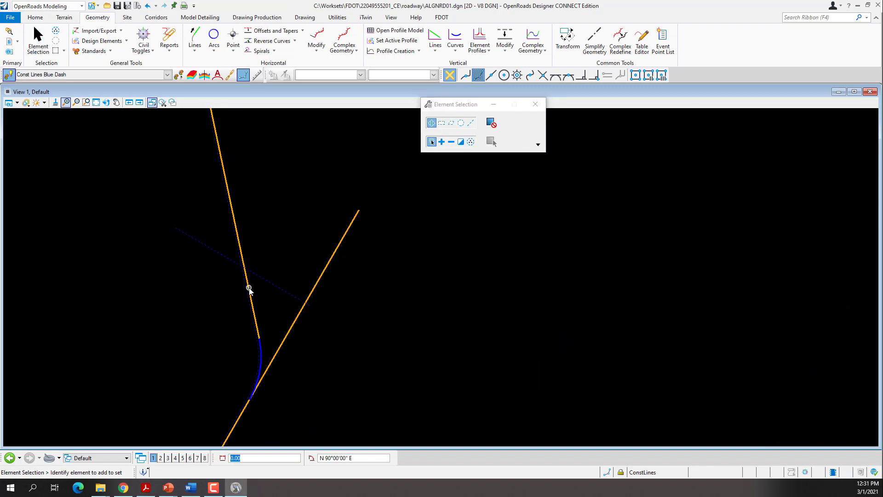
left_click(235, 217)
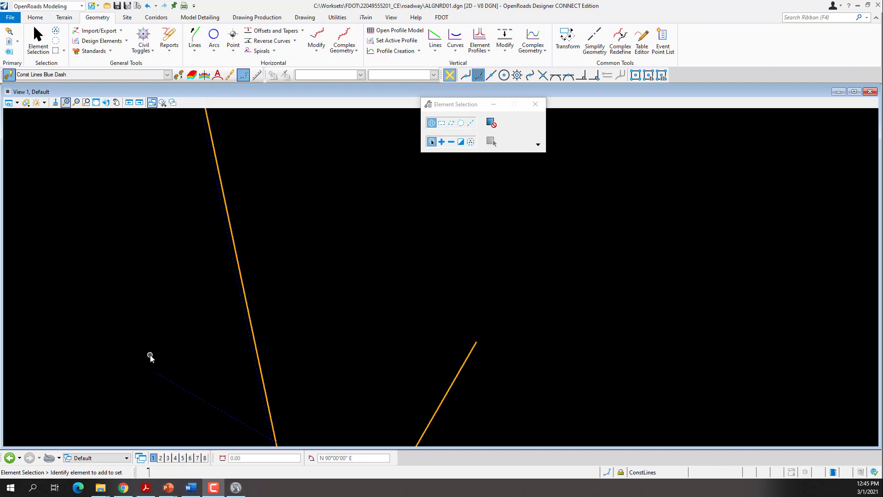
left_click(239, 266)
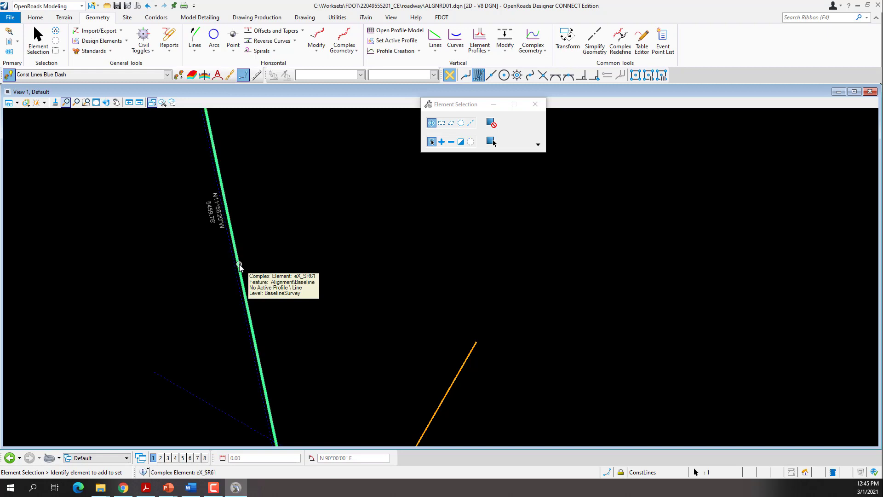
left_click(217, 210)
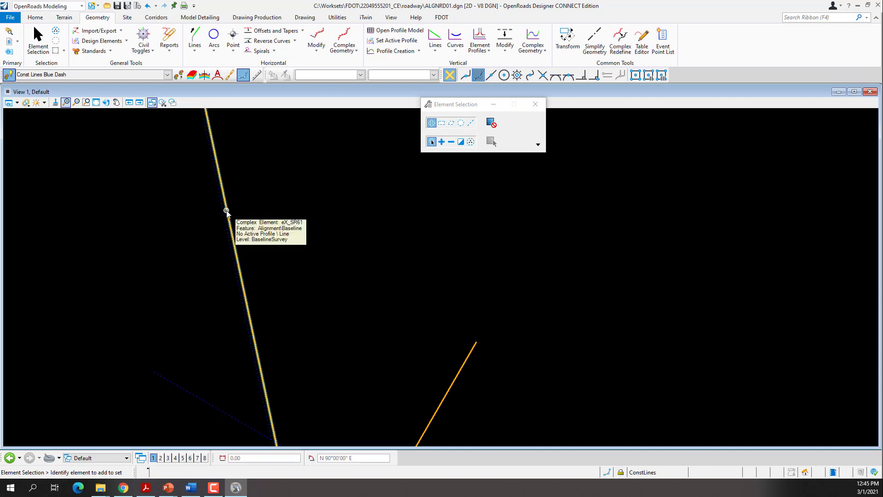
left_click(213, 210)
left_click(216, 211)
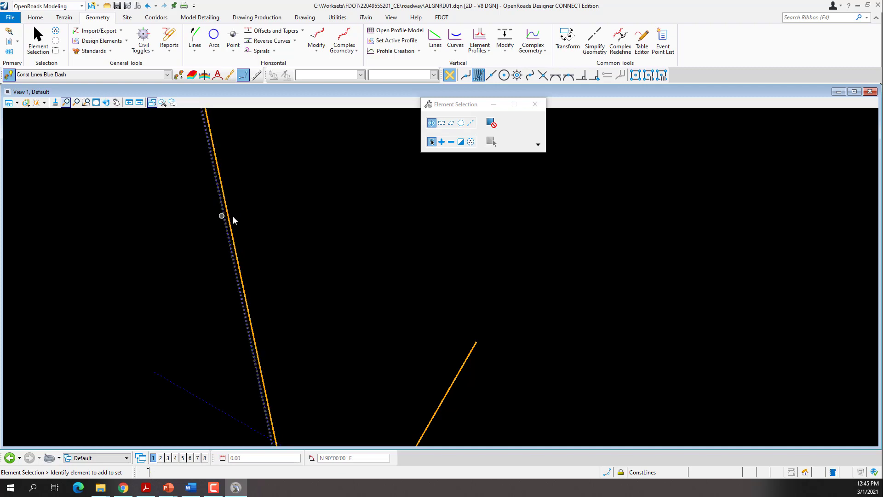
left_click(227, 215)
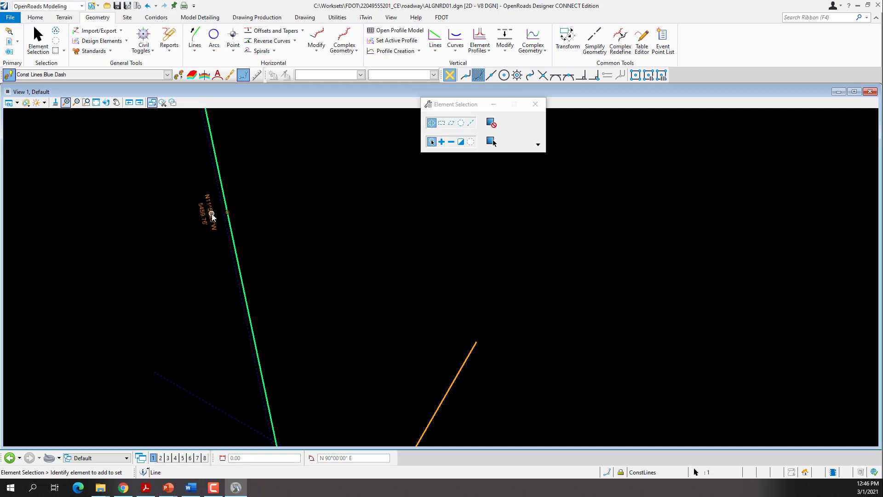
left_click(212, 215)
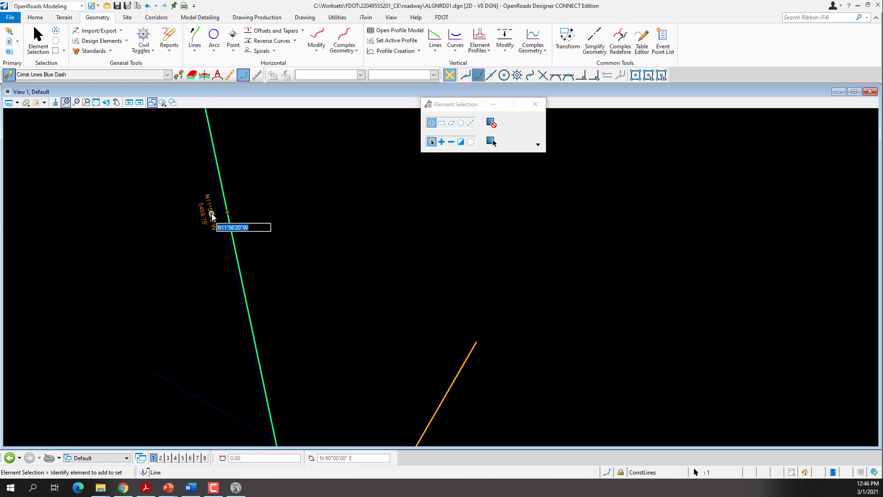
left_click(193, 254)
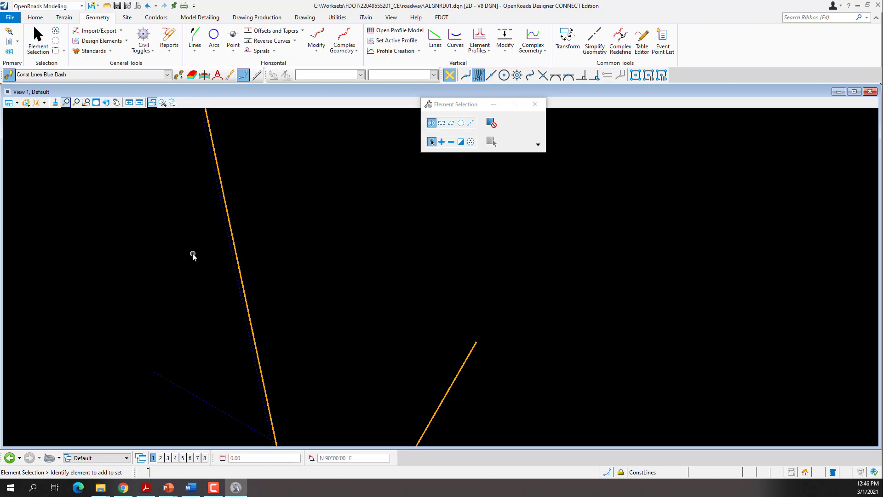
Step: Select the eX_SR61 baseline line again, copy its direction value, and clear the selection
left_click(235, 244)
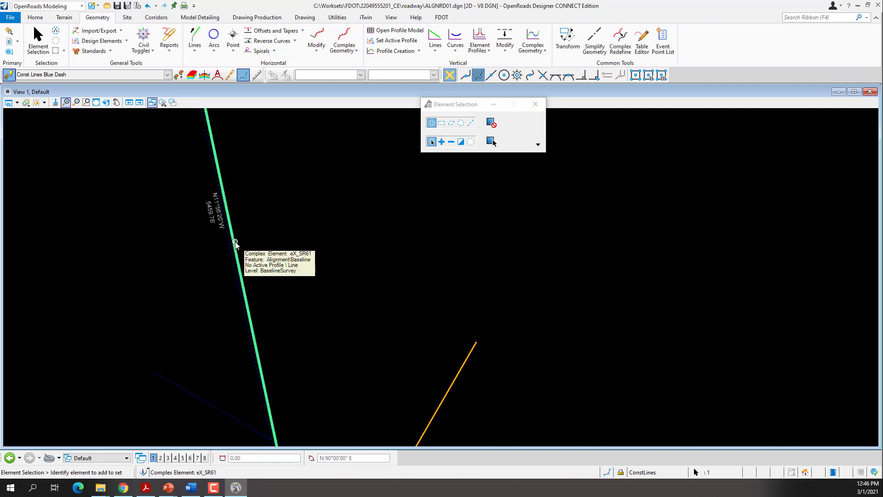
mouse_move(231, 233)
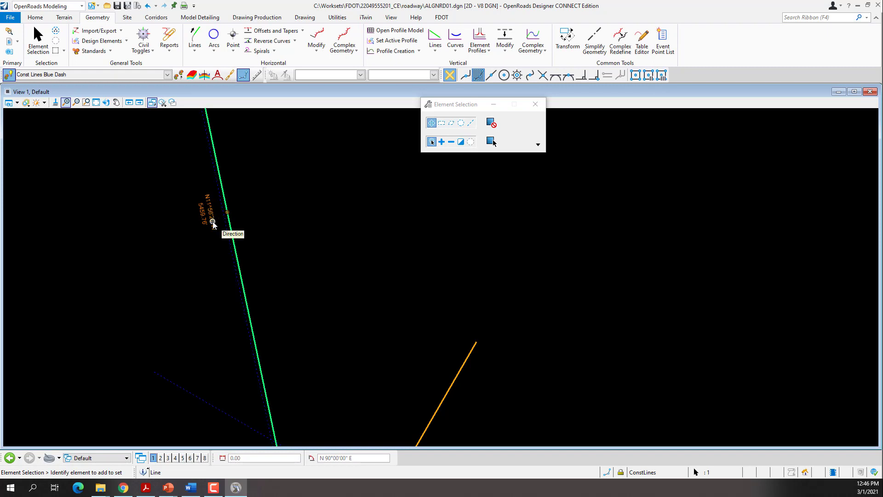
left_click(213, 223)
key("ctrl+c")
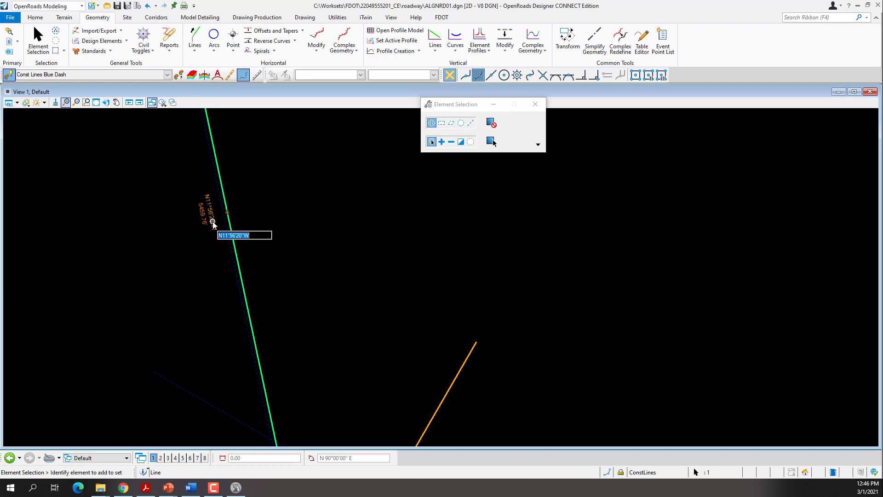
left_click(249, 203)
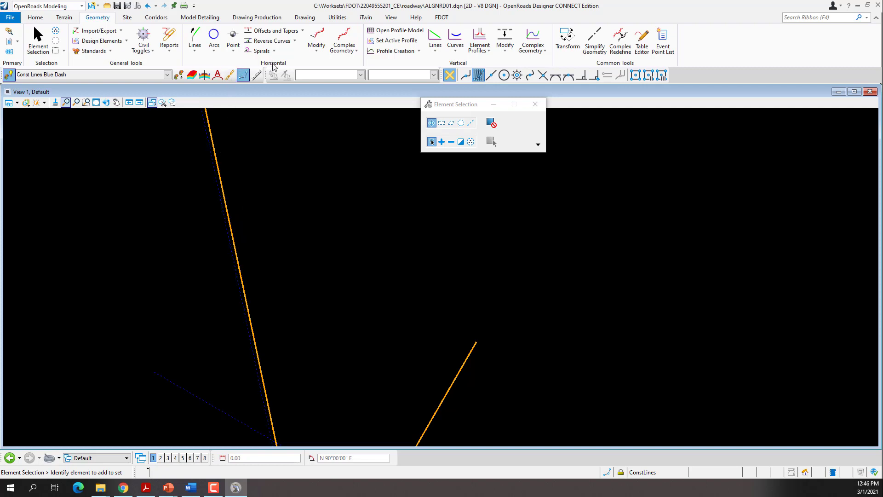
Step: Start a new line named ConstLines4 with its Distance locked at 2000.00
left_click(195, 54)
left_click(212, 66)
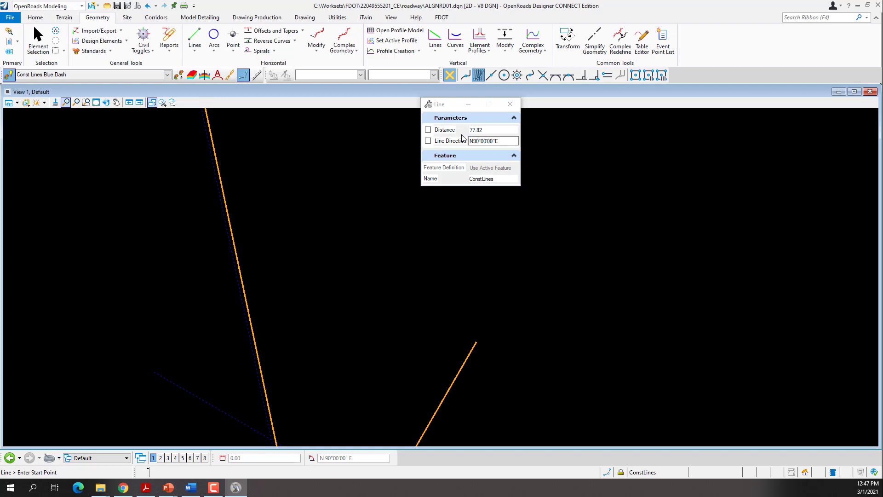
left_click(500, 179)
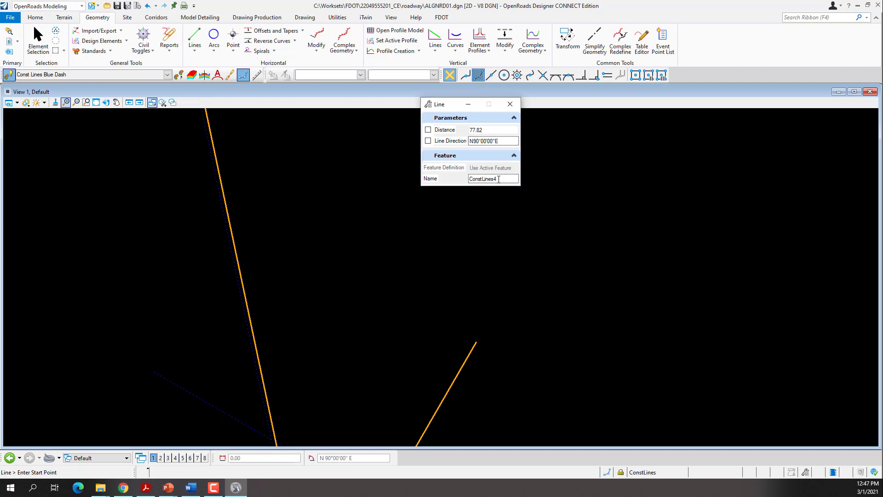
key("Tab")
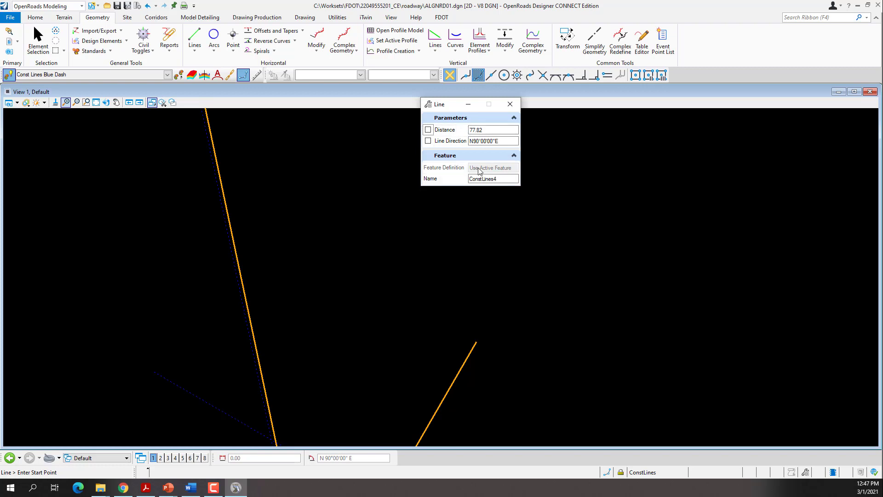
left_click(428, 130)
double_click(474, 130)
type("2000.0")
key("Tab")
Step: Paste the copied bearing as the locked Line Direction and change it to N10°56'20"W
left_click_drag(507, 141, 469, 143)
key("ctrl+v")
left_click(476, 142)
type("0")
key("Delete")
key("Tab")
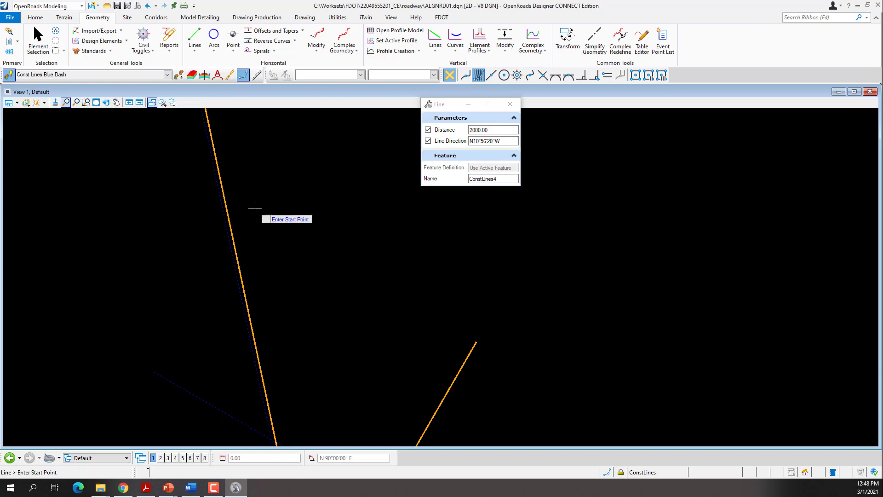
Step: Rename the line ConstLines5 and place it from the intersection of ConstLines2 and ConstLines3, using the Intersection snap for the start point
left_click(542, 77)
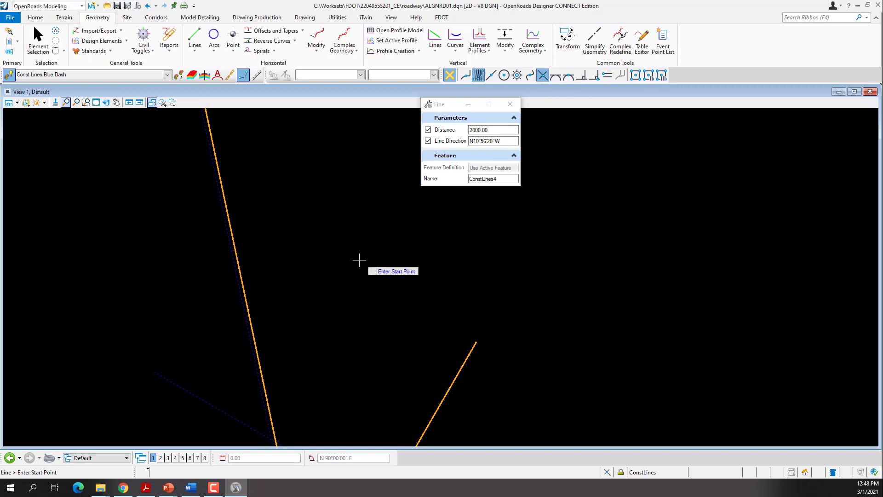
scroll(359, 262, "down", 3)
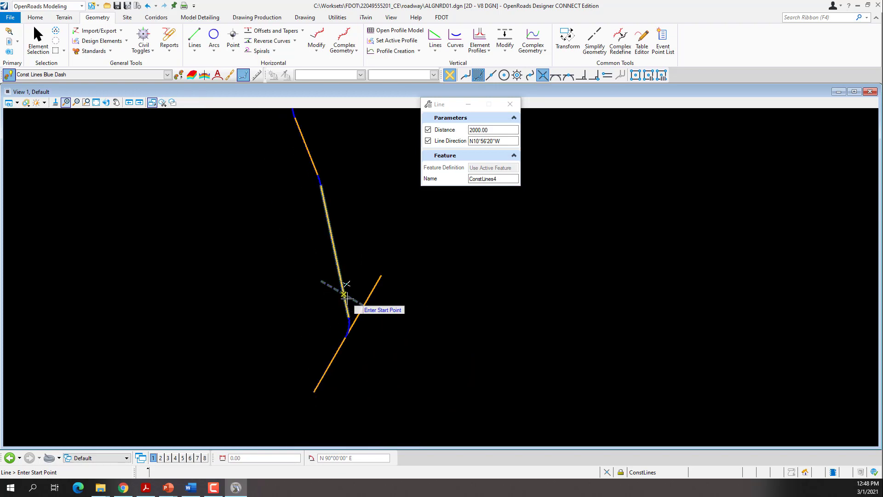
scroll(345, 293, "up", 3)
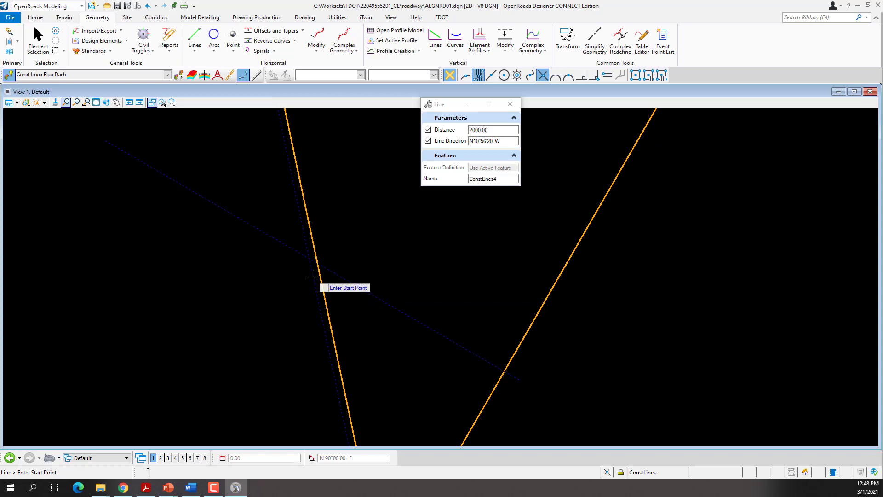
left_click(492, 178)
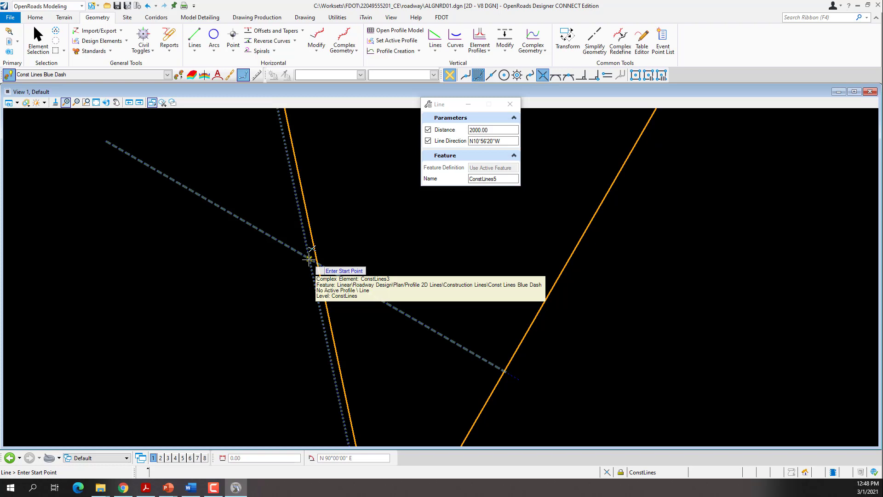
left_click(312, 250)
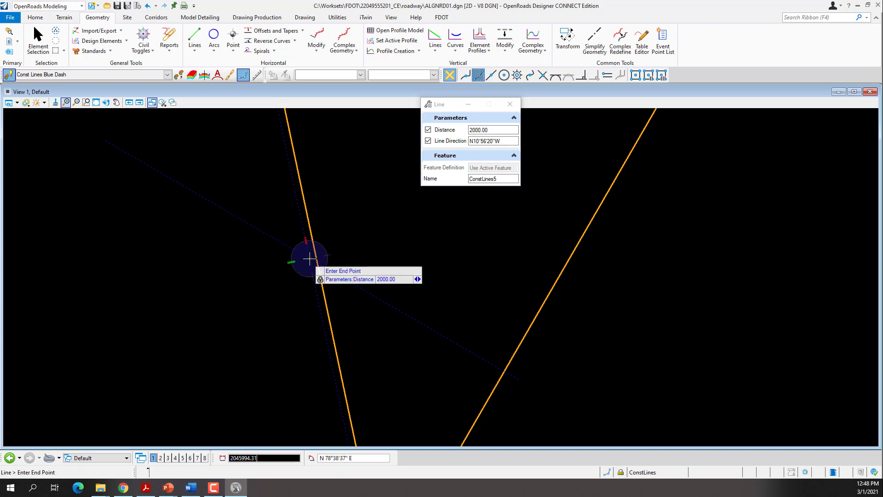
left_click(330, 238)
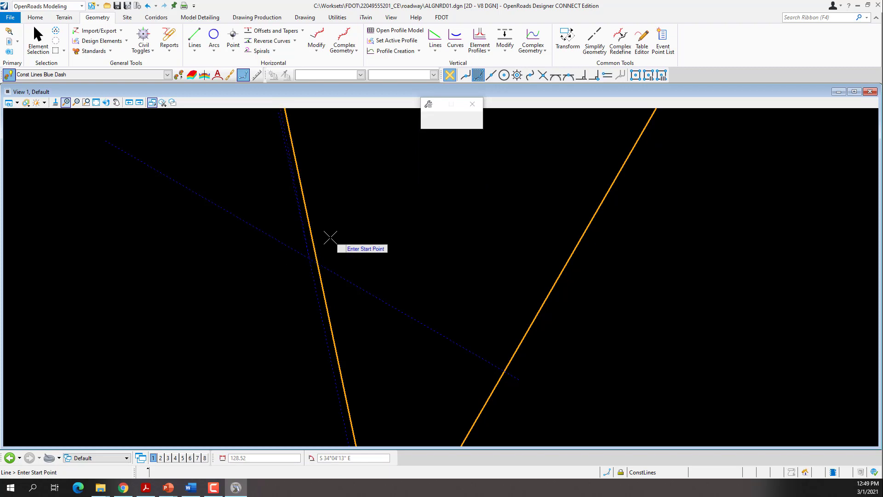
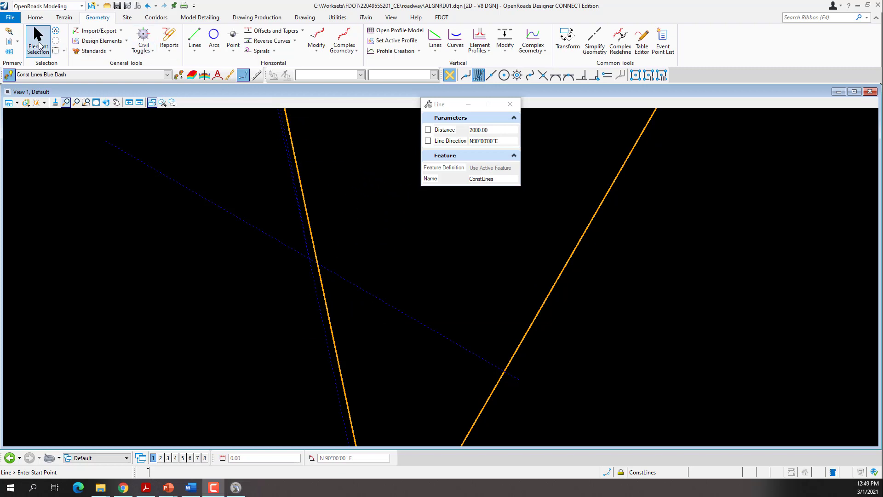
Step: Start a new line between points named ConstLines4 with Distance locked at 2000.00 and Line Direction locked at N10°56'20"W
left_click(39, 43)
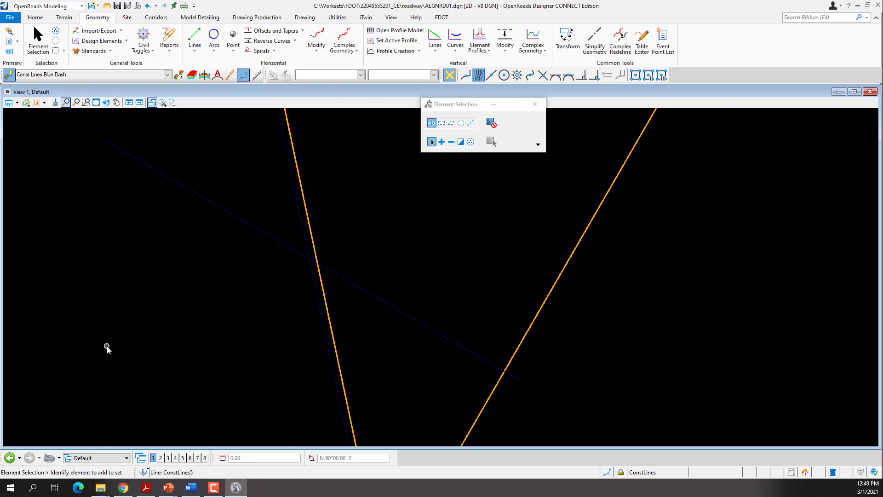
scroll(104, 347, "down", 5)
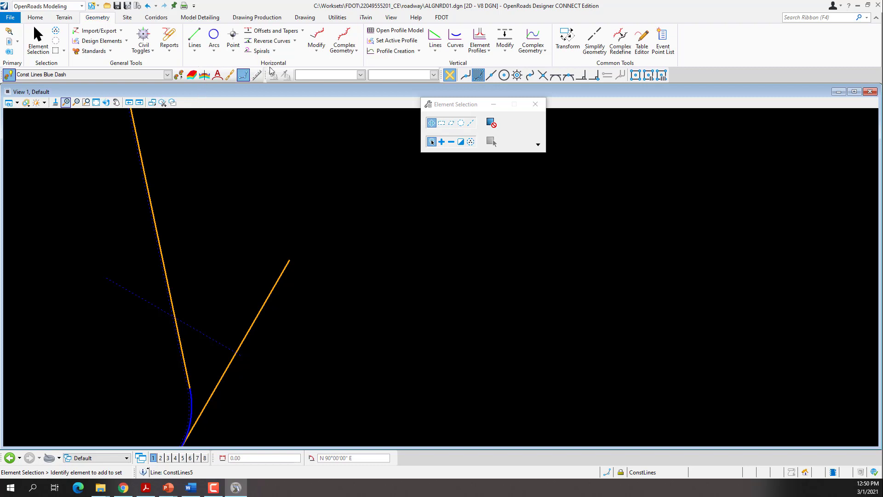
left_click(198, 56)
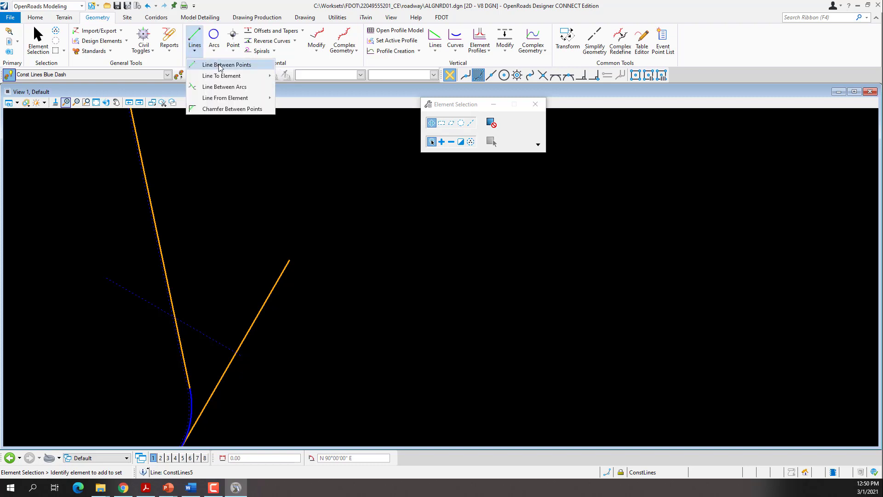
left_click(219, 66)
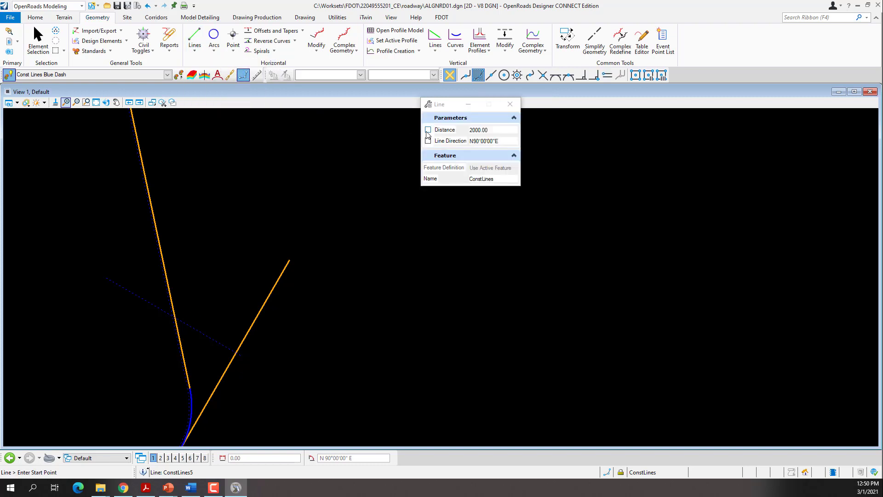
left_click(427, 130)
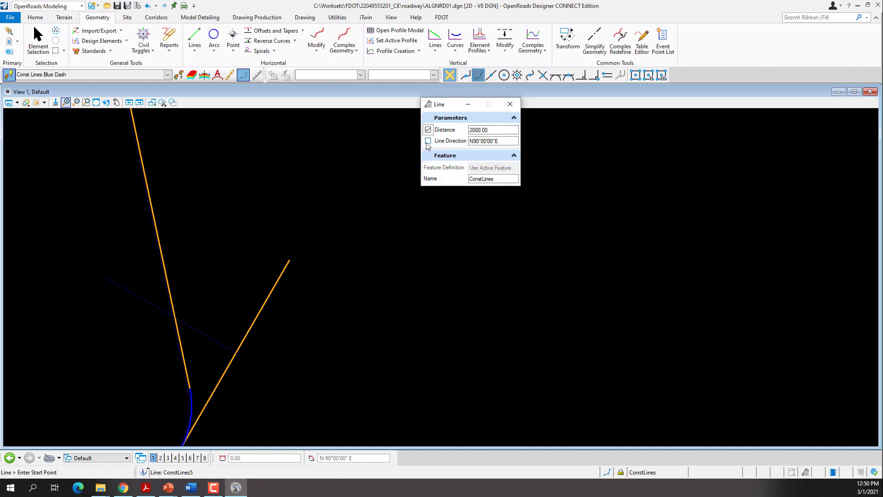
left_click(428, 141)
left_click_drag(458, 146, 458, 146)
type("N11°56'20\"W")
key("BackSpace")
type("0")
left_click(504, 179)
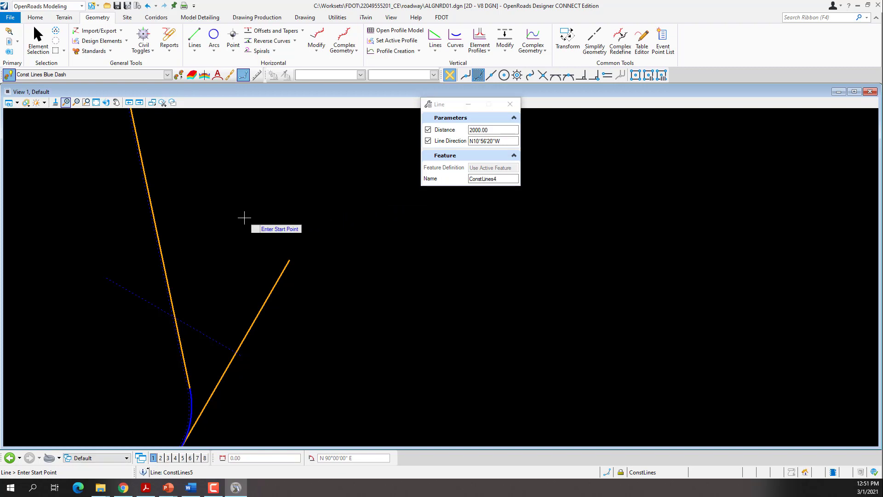
Step: Place the line from the intersection of ConstLines2 and ConstLines3, using the Intersection snap for its start point
left_click(543, 75)
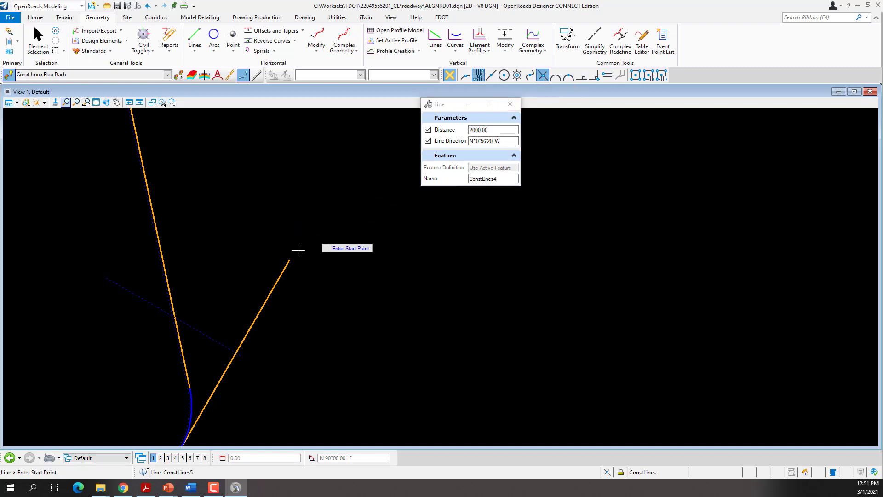
scroll(181, 320, "up", 3)
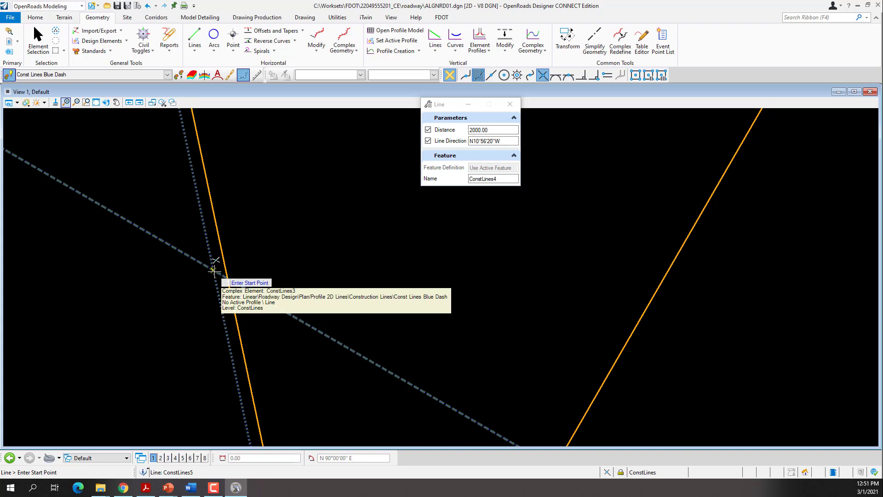
left_click(214, 270)
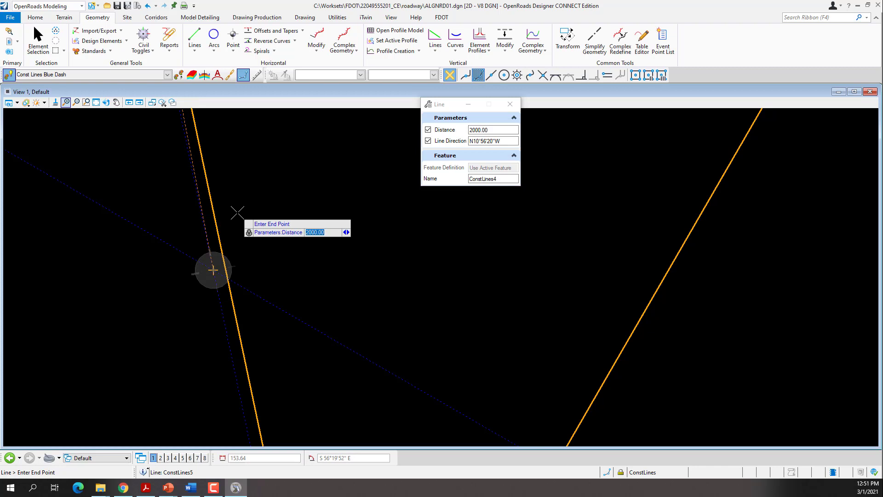
left_click(237, 213)
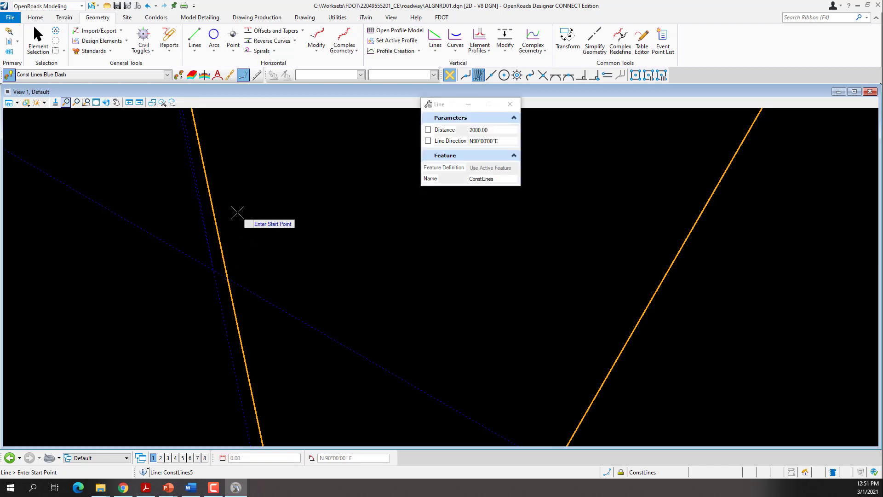
scroll(248, 240, "down", 2)
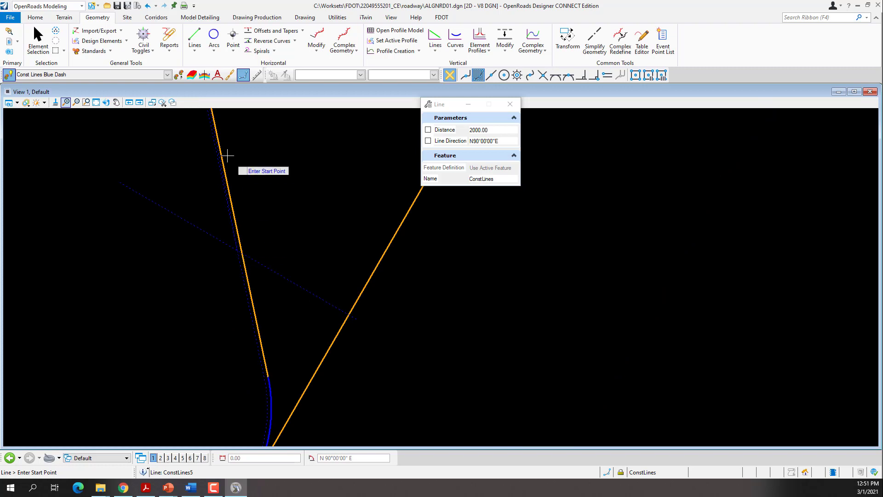
left_click(507, 107)
scroll(238, 258, "down", 1)
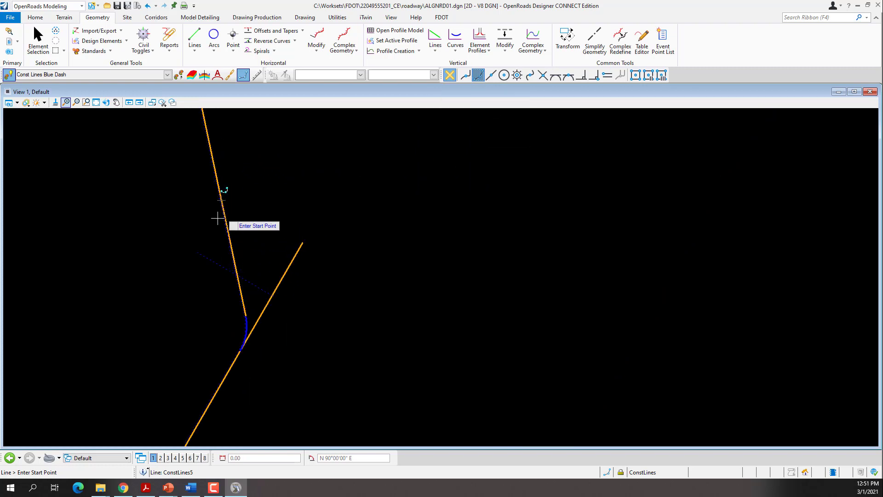
Step: Start the Trim To Element command for the construction lines beside the SR61 baseline
scroll(217, 218, "up", 3)
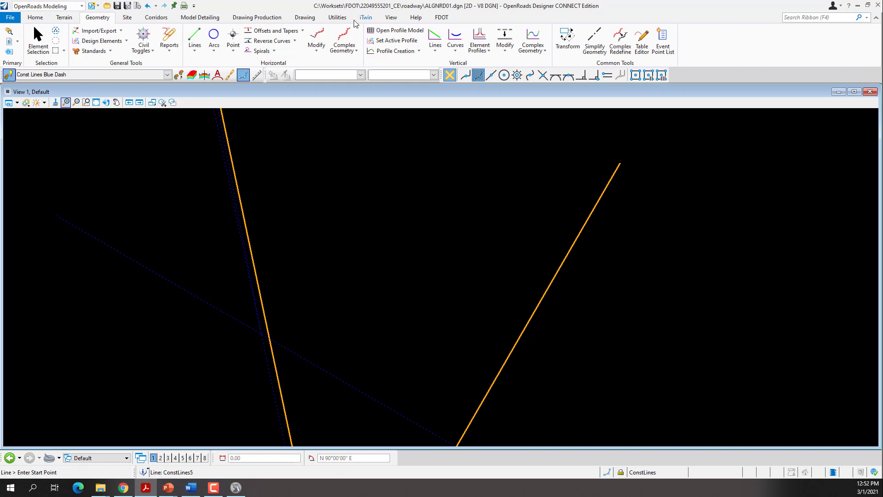
left_click(308, 21)
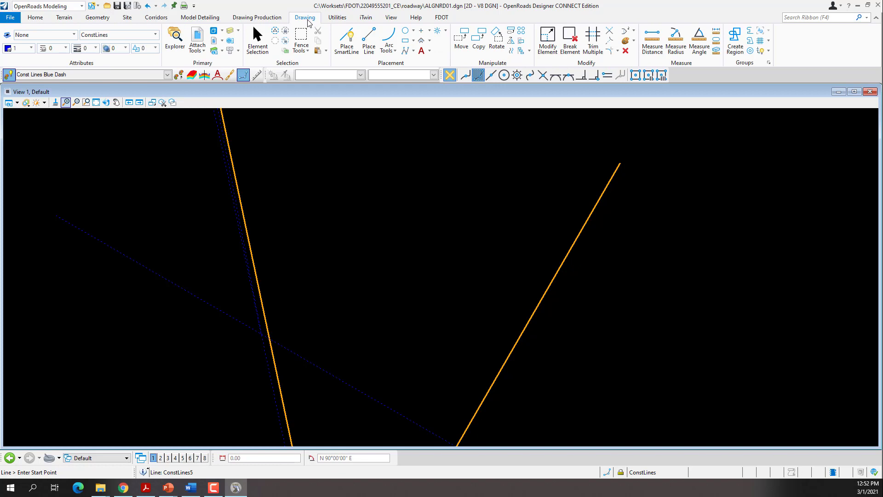
left_click(609, 43)
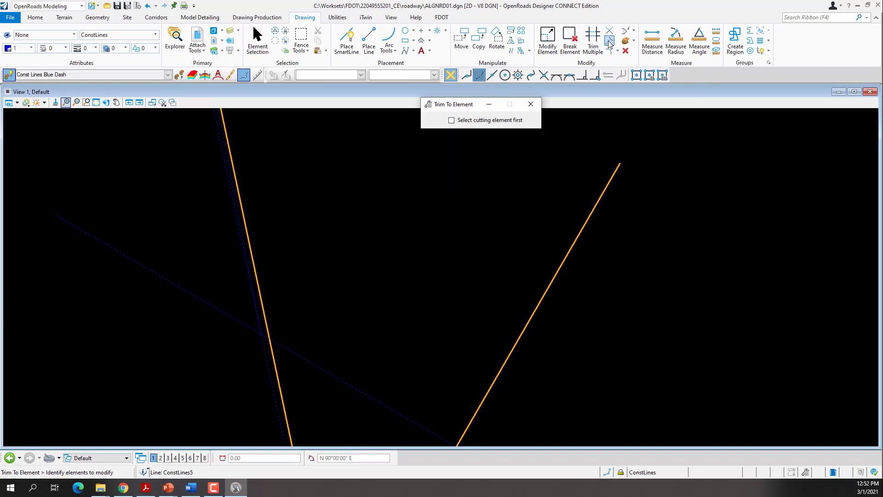
scroll(278, 174, "up", 3)
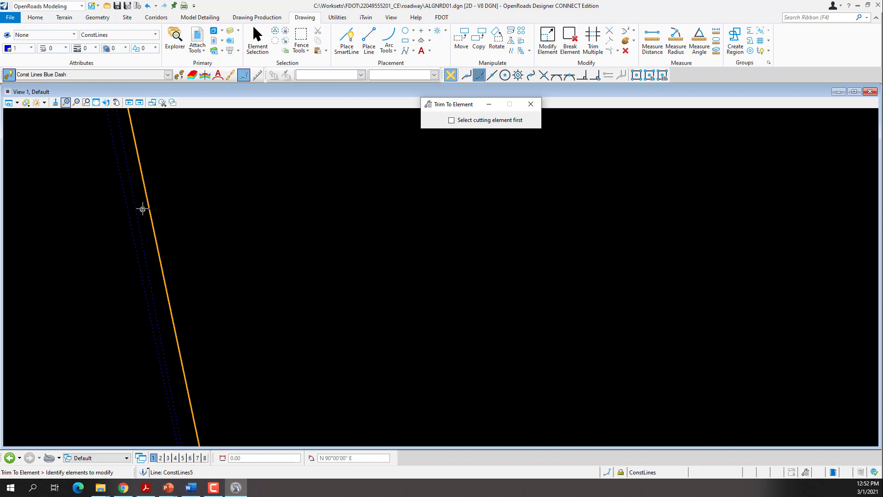
Step: Examine the OpenRoads Standards of ALGNRD01.dgn, expanding the Linear feature definitions down to the Construction Lines under Plan/Profile 2D Lines
left_click(178, 38)
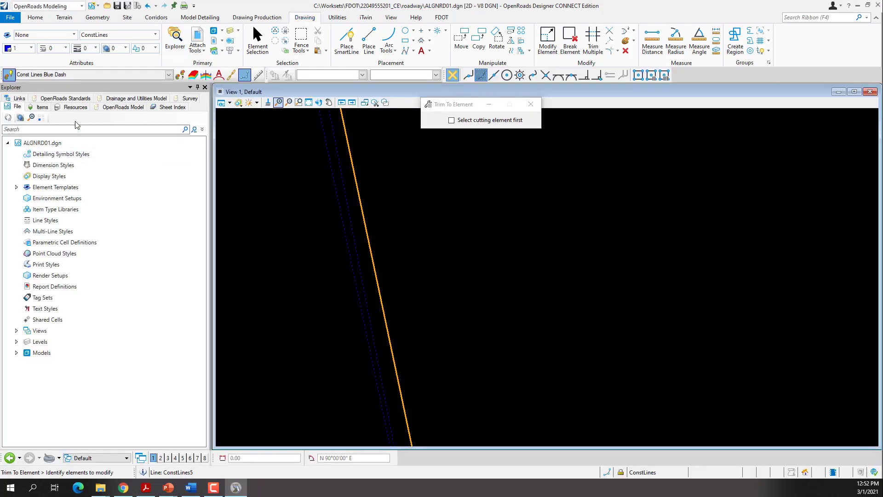
left_click(72, 101)
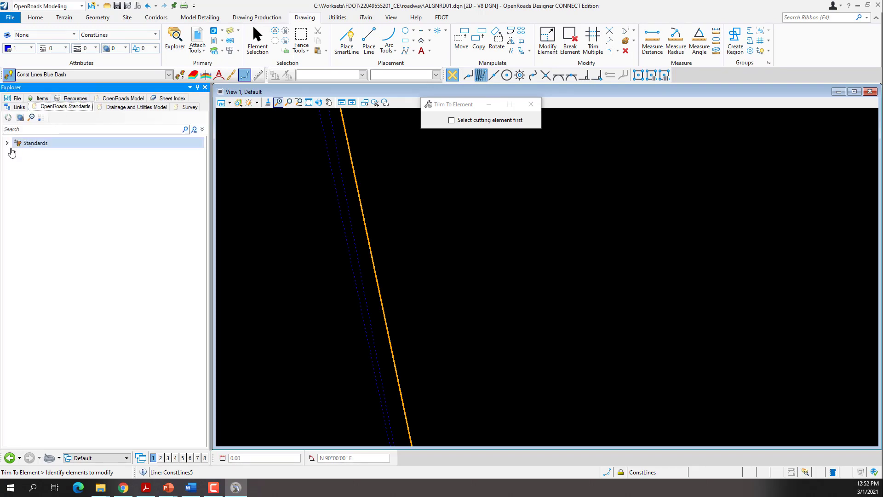
left_click(8, 143)
left_click(13, 166)
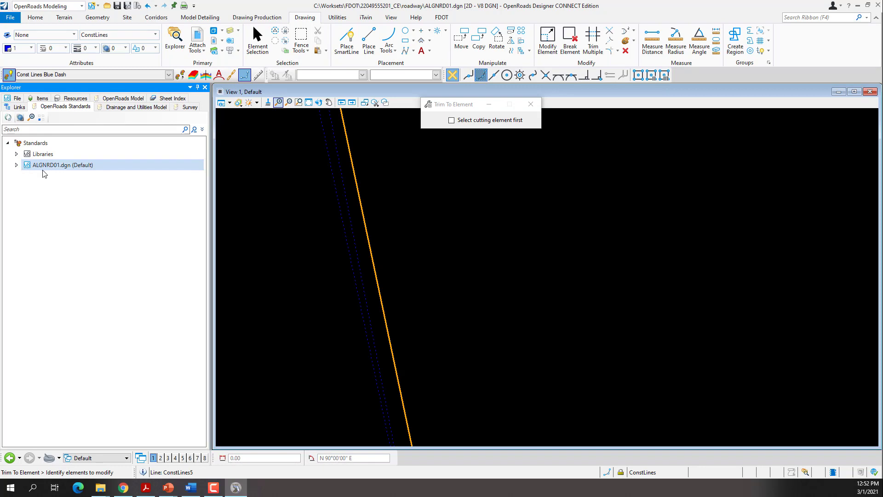
left_click(16, 166)
left_click(25, 176)
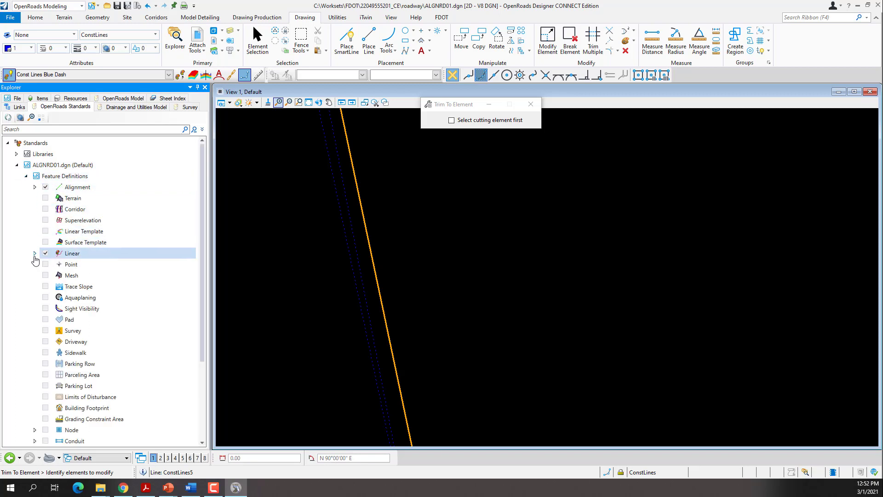
left_click(34, 253)
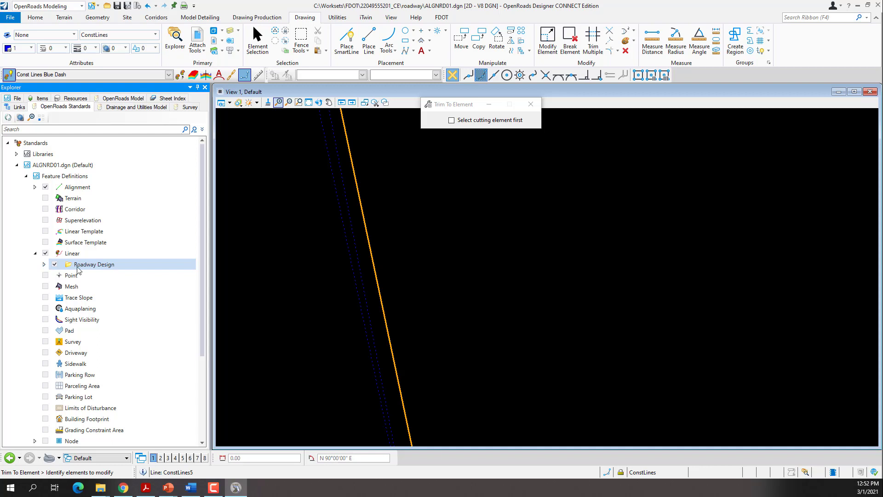
left_click(44, 264)
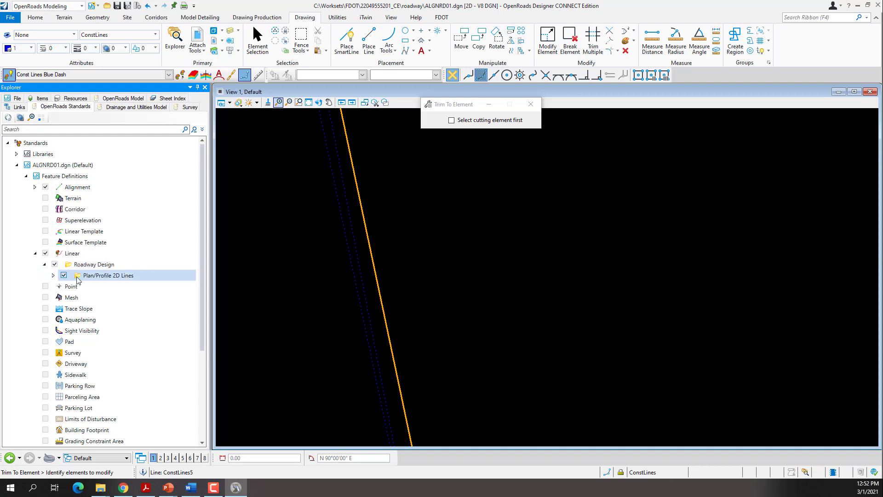
left_click(53, 275)
left_click(63, 287)
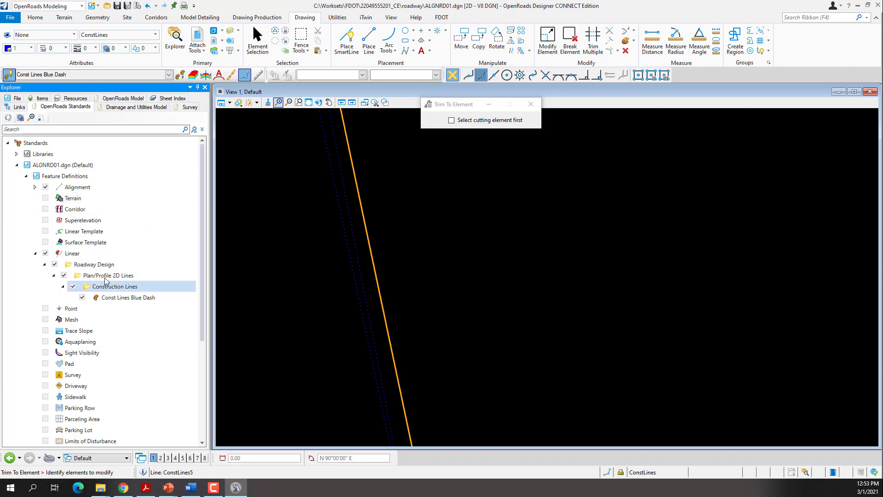
Step: Examine the Const Lines Blue Dash elements under Linear Geometry in the OpenRoads Model of ALGNRD01.dgn
left_click(119, 99)
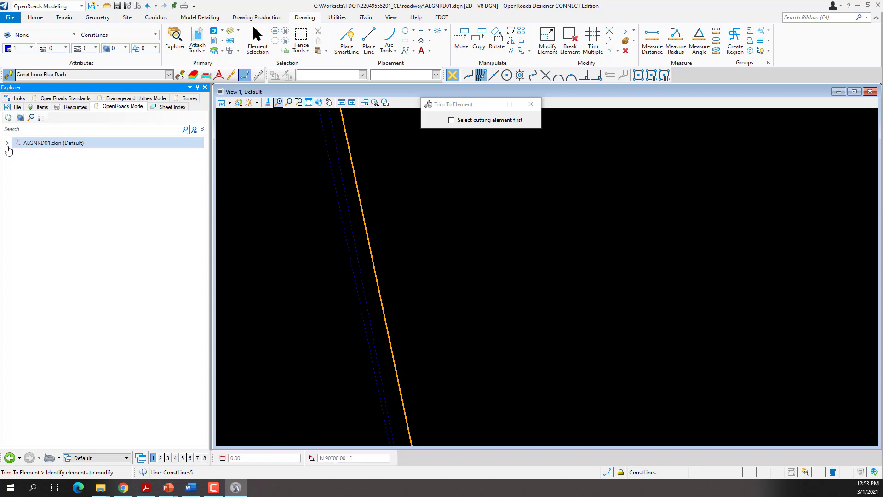
left_click(8, 144)
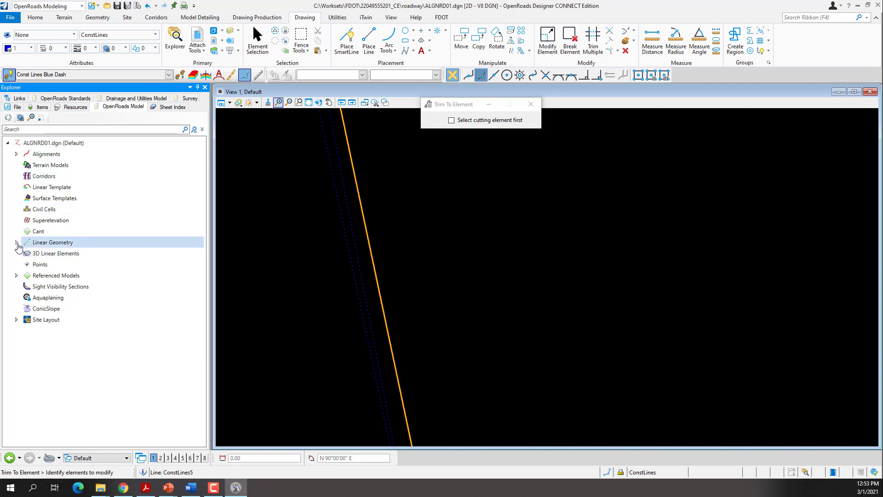
left_click(17, 243)
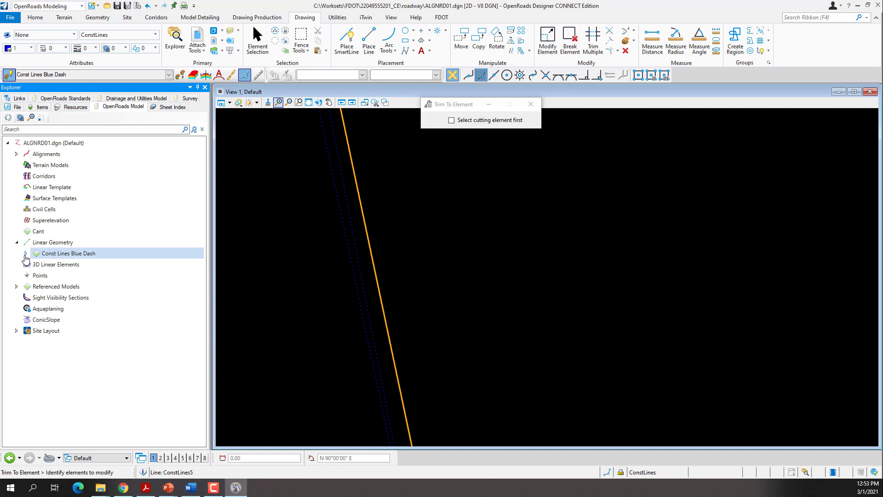
left_click(25, 253)
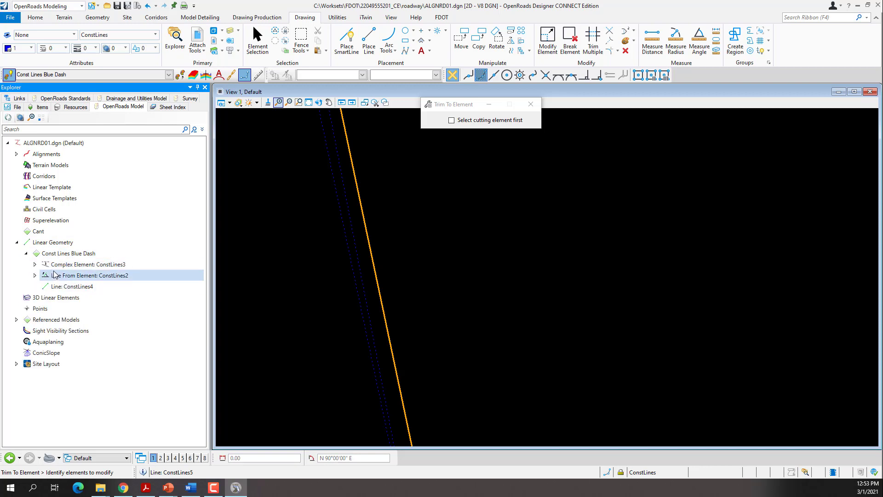
left_click(104, 276)
left_click(104, 285)
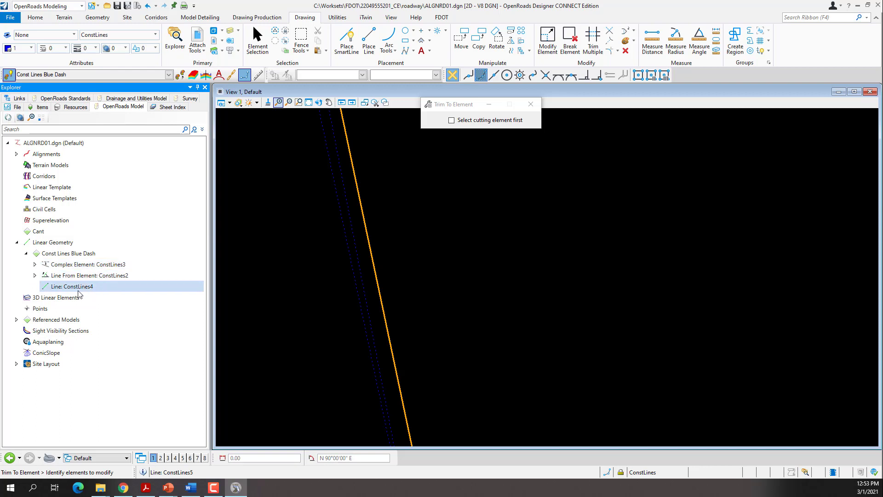
Step: Examine which element ConstLines2 depends on by expanding its dependencies in the model tree
left_click(35, 276)
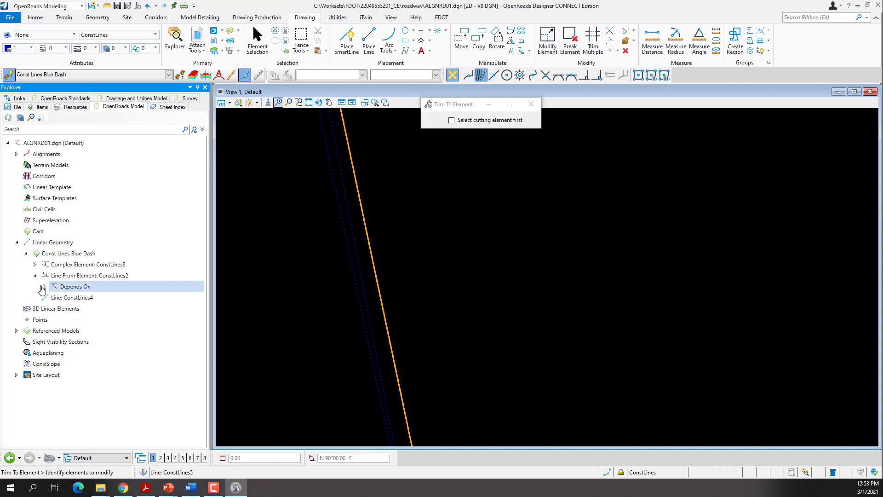
left_click(69, 288)
left_click(45, 286)
left_click(88, 298)
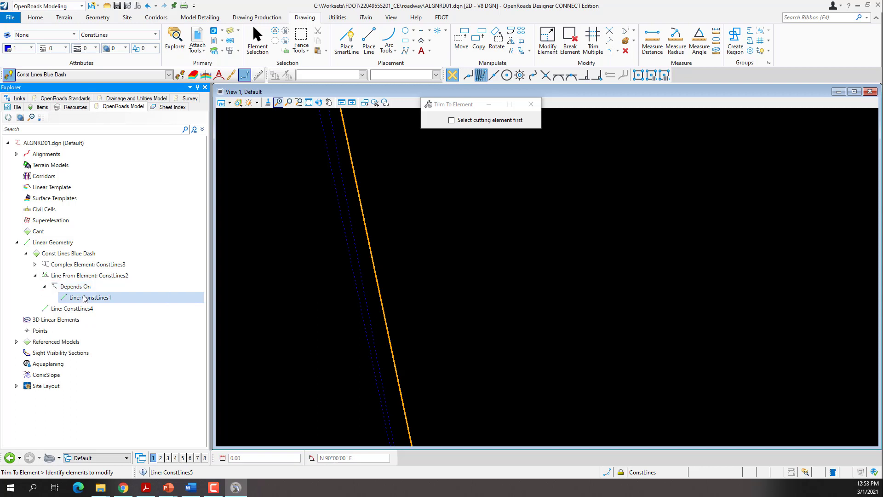
left_click(90, 276)
left_click(91, 286)
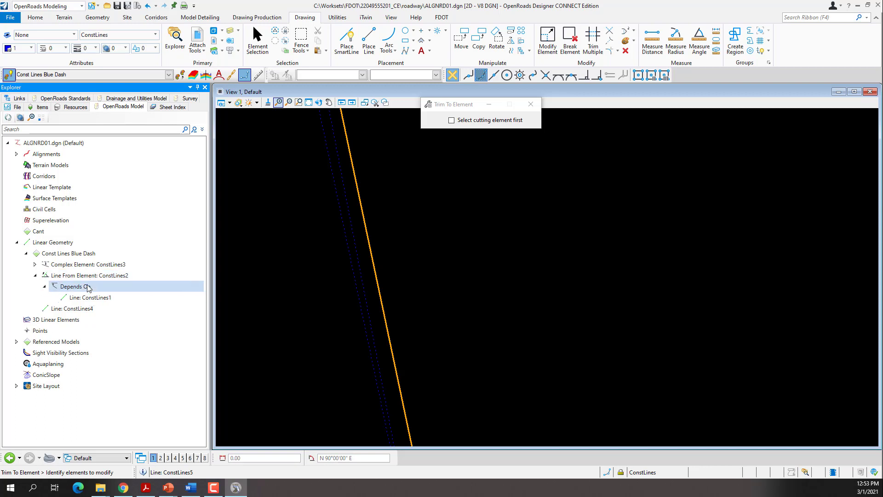
left_click(90, 298)
left_click(89, 286)
Step: Examine which element ConstLines3 depends on by expanding its dependencies in the model tree
left_click(87, 265)
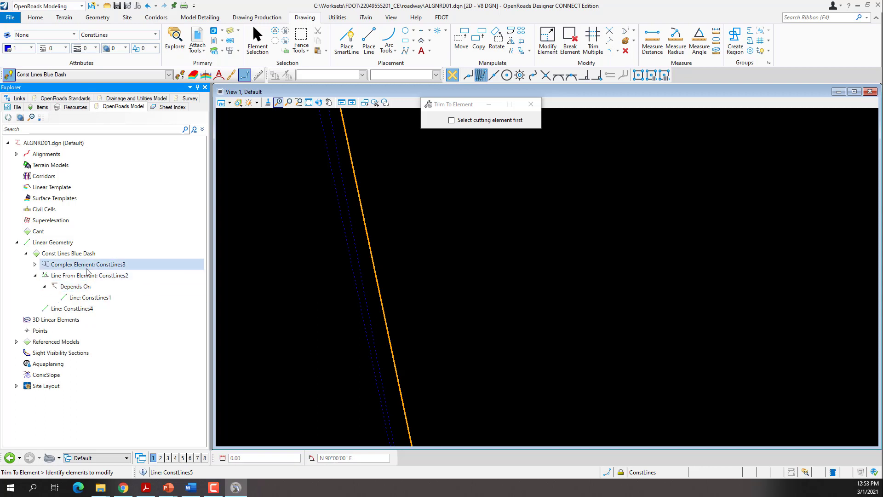
left_click(82, 286)
left_click(43, 276)
left_click(36, 264)
left_click(35, 264)
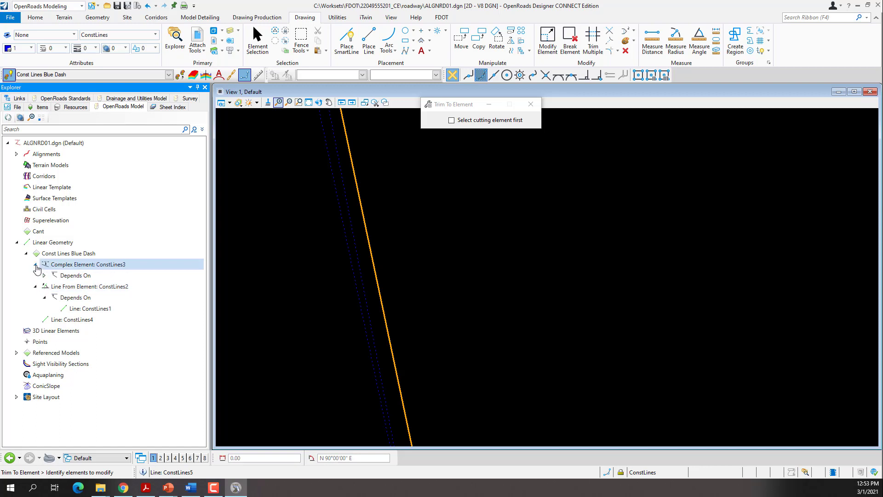
left_click(46, 276)
left_click(45, 275)
left_click(90, 287)
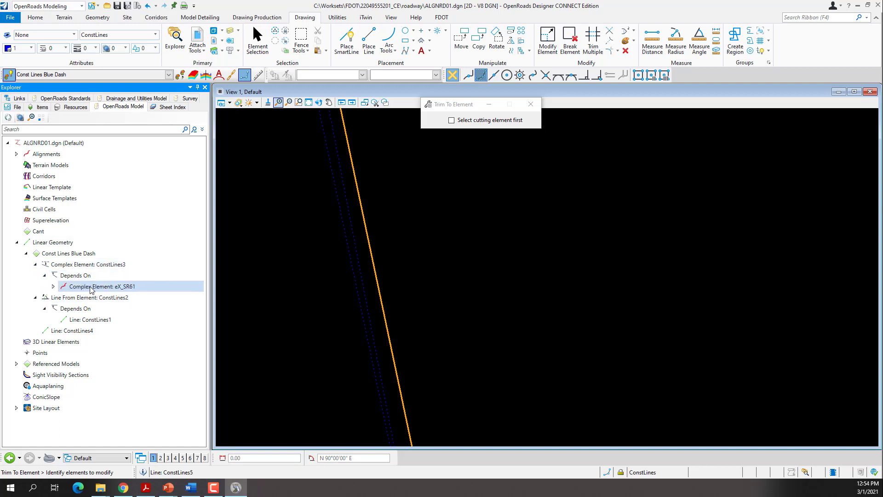
left_click(85, 267)
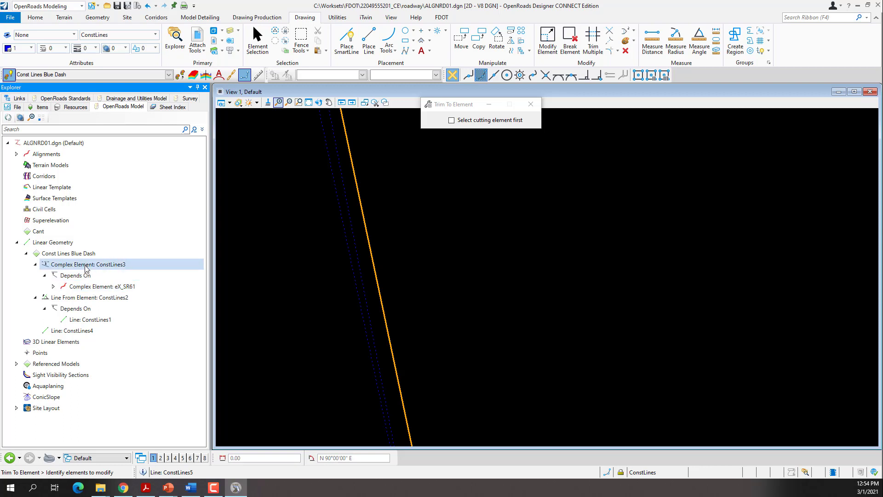
left_click(87, 276)
left_click(93, 287)
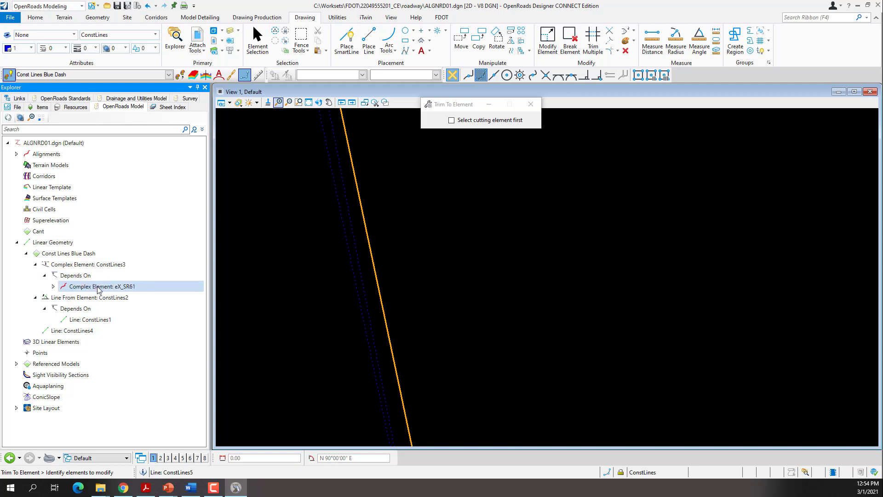
left_click(42, 264)
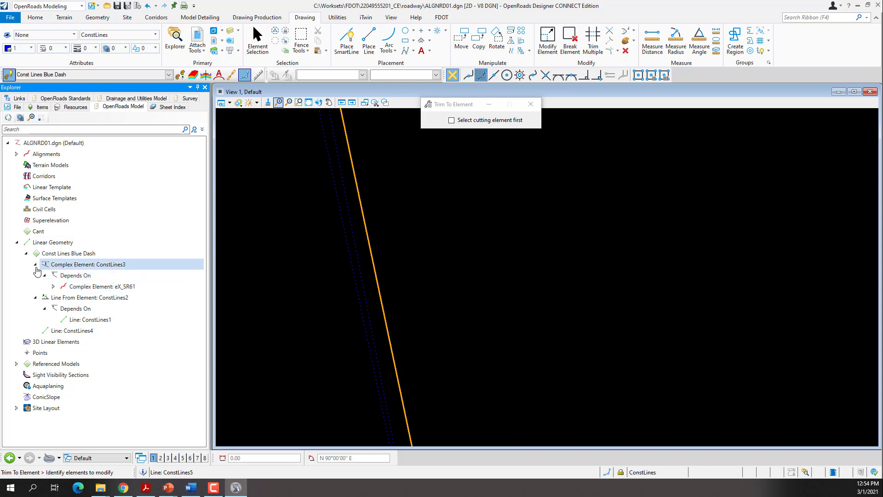
Step: Collapse the ConstLines3 entry under Const Lines Blue Dash and locate the ConstLines4 line among the linear geometry
left_click(35, 265)
left_click(59, 288)
left_click(69, 309)
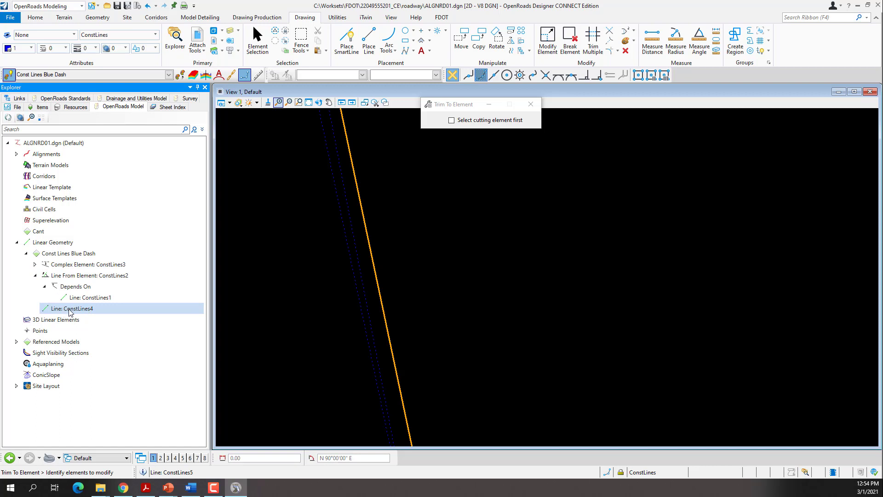
Step: Trim line ConstLines4 to the eX_SR61 alignment and expand the trimmed line's Depends On entry in the model tree
scroll(321, 239, "down", 2)
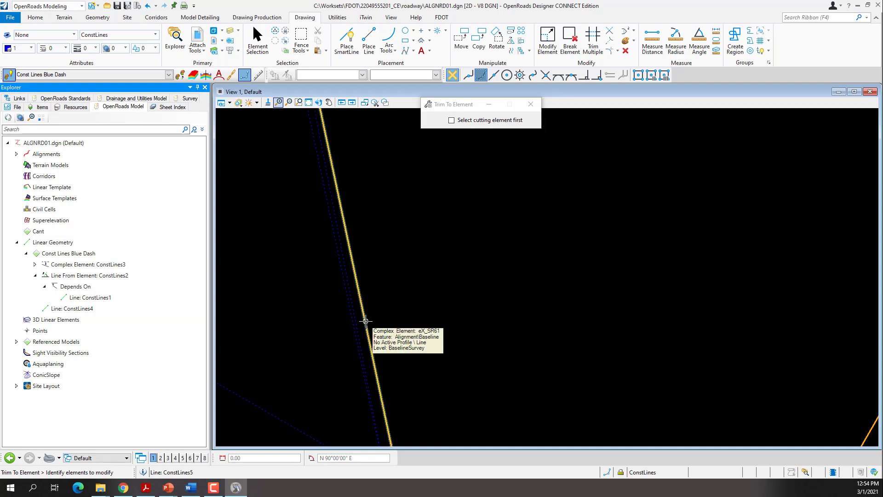
left_click(608, 42)
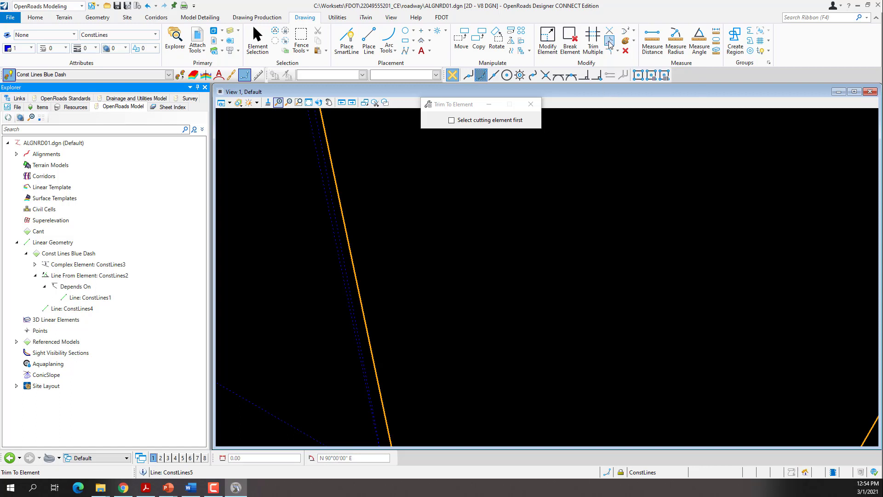
left_click(349, 279)
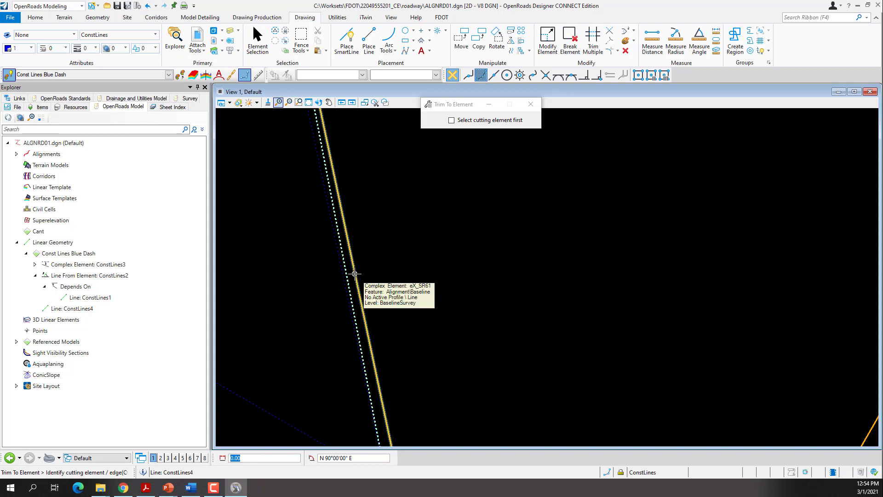
left_click(354, 274)
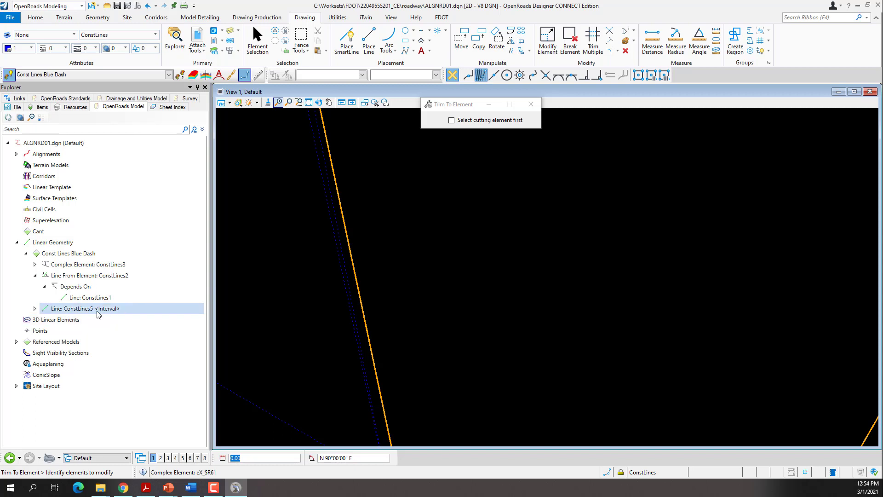
left_click(34, 308)
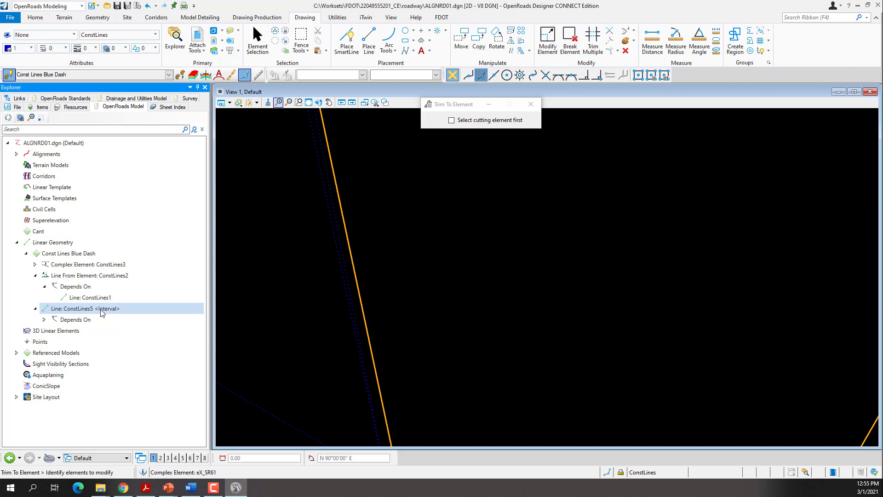
left_click(44, 320)
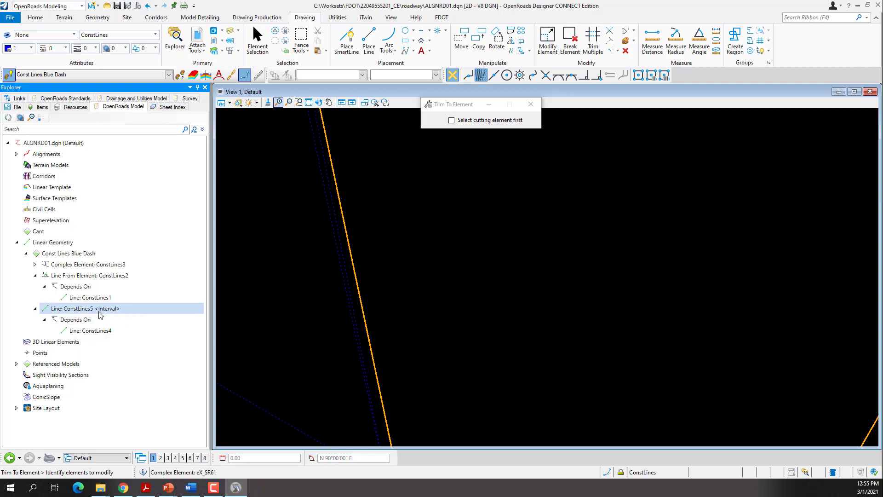
Step: Select the trimmed construction line beside the alignment, inspect its end interval handle, and clear the selection
scroll(416, 277, "down", 5)
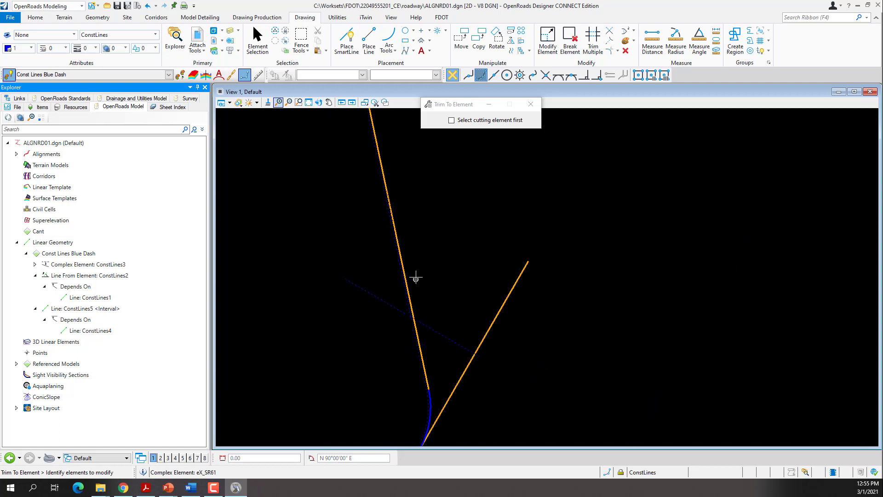
left_click(257, 37)
scroll(360, 299, "up", 3)
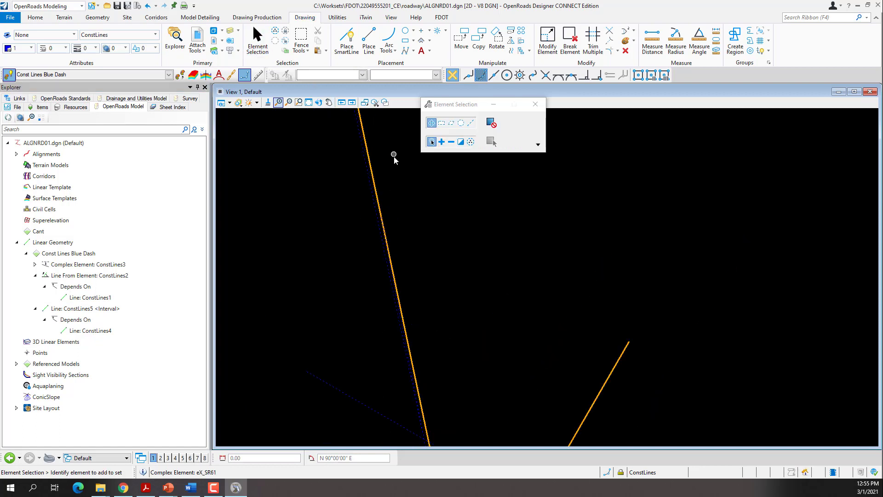
scroll(355, 259, "down", 1)
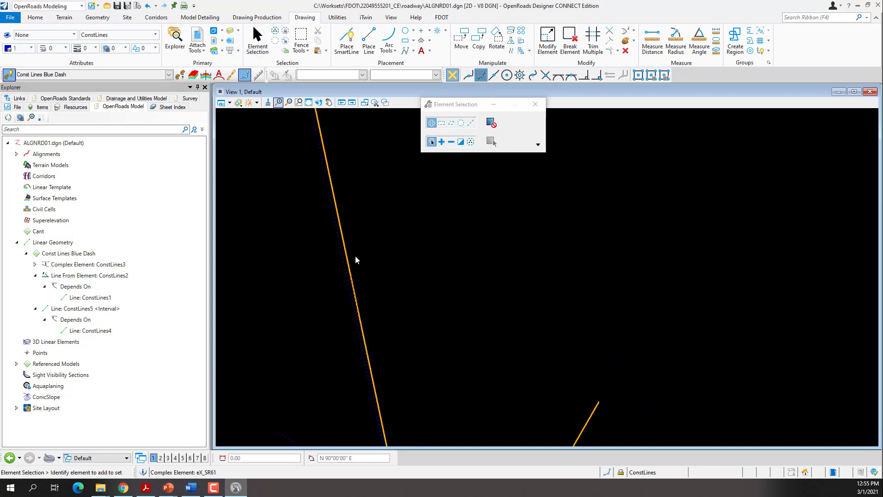
scroll(387, 386, "up", 3)
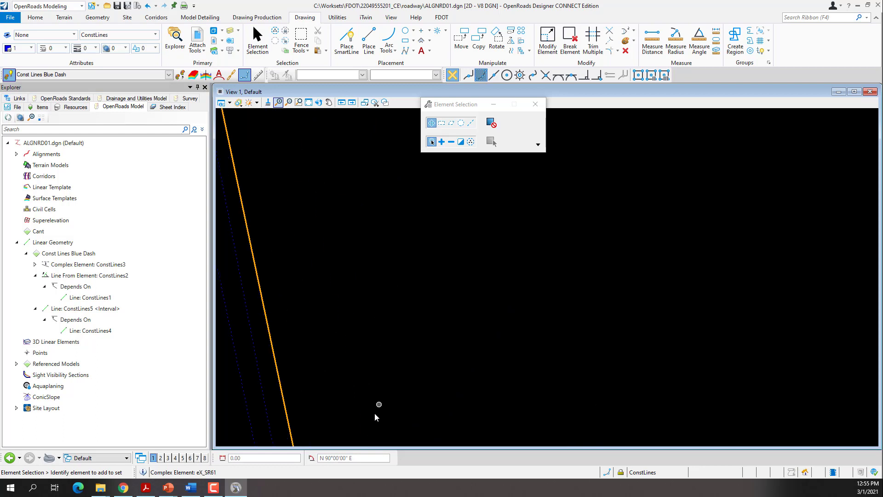
left_click(271, 421)
scroll(363, 366, "down", 3)
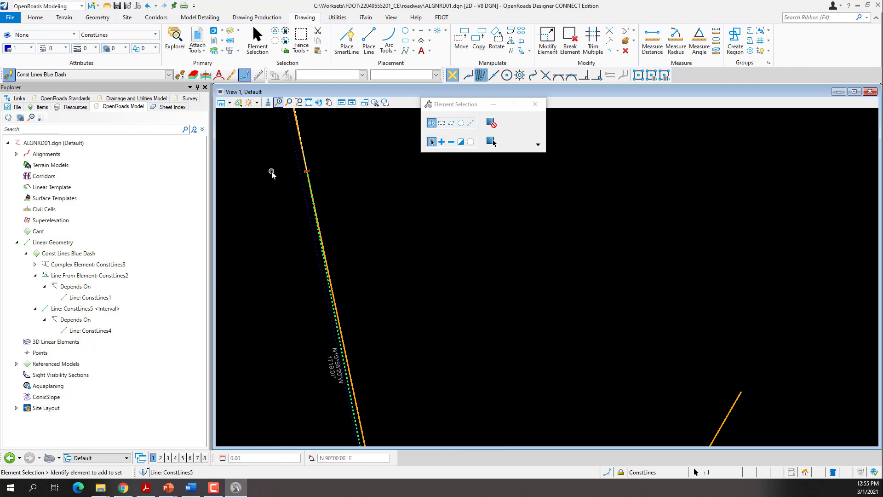
scroll(304, 170, "up", 2)
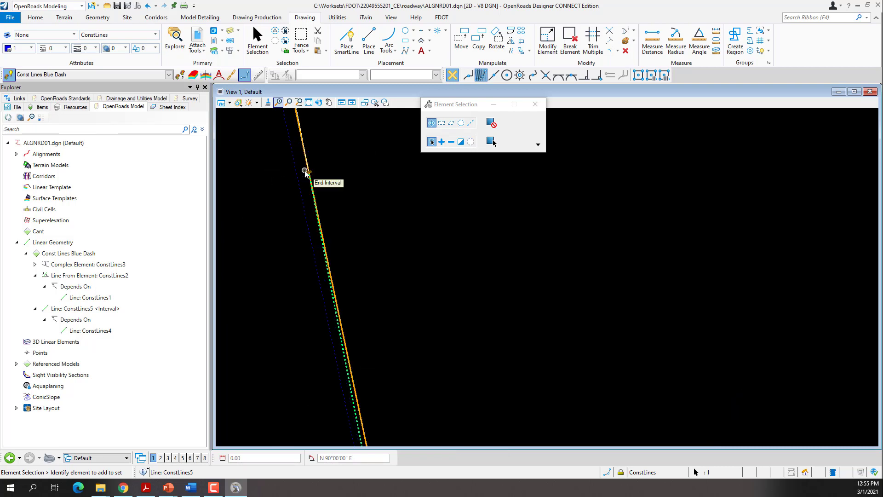
left_click(272, 213)
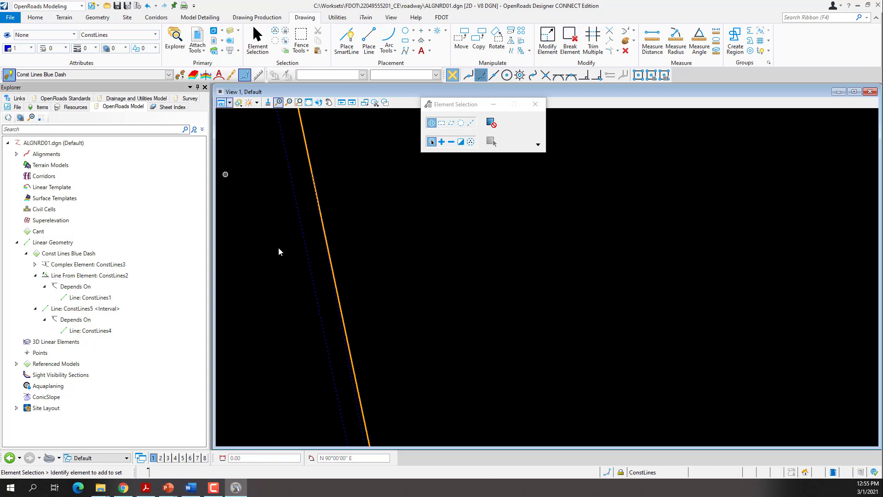
Step: In the user preferences for View Options - Civil, set the Manipulator Size to 25
left_click(10, 17)
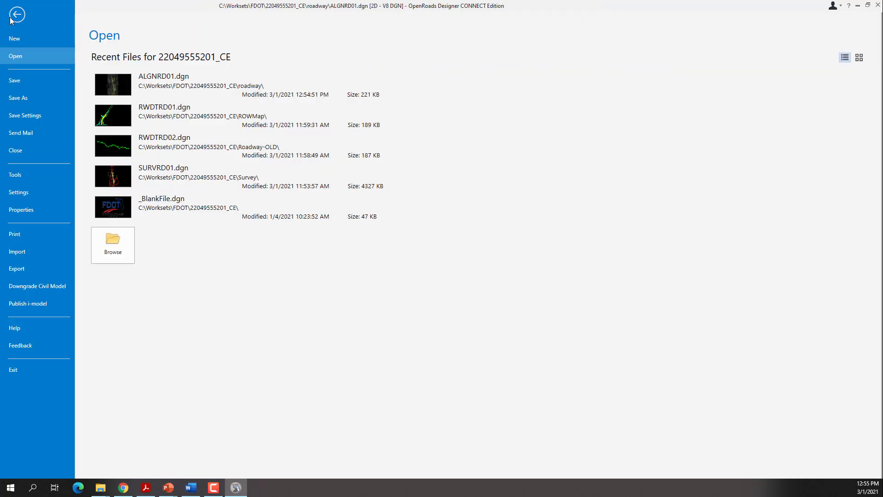
left_click(23, 194)
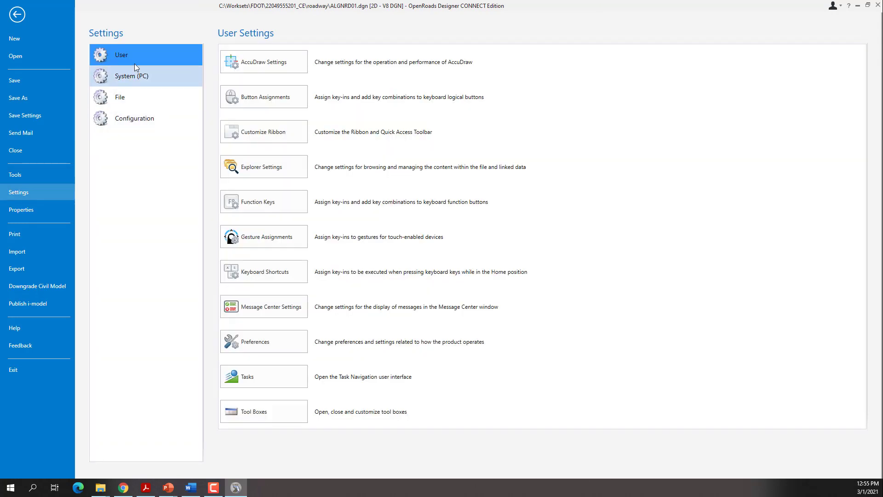
left_click(244, 337)
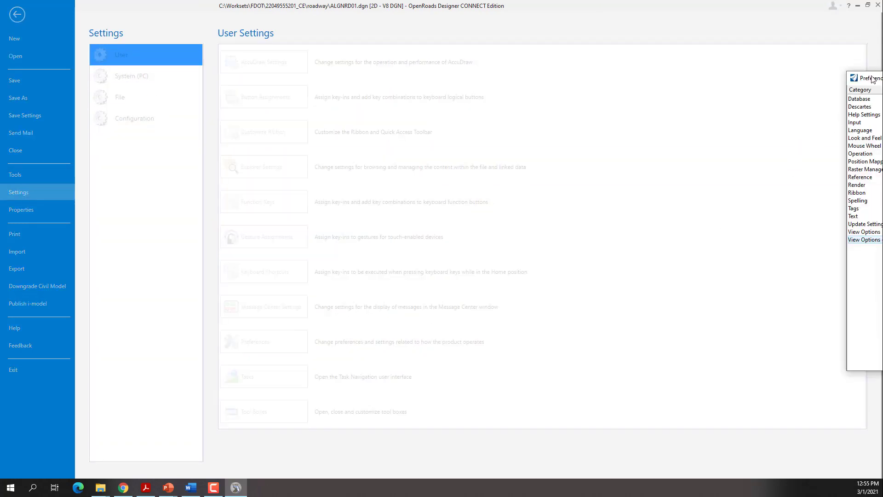
left_click_drag(873, 81, 289, 107)
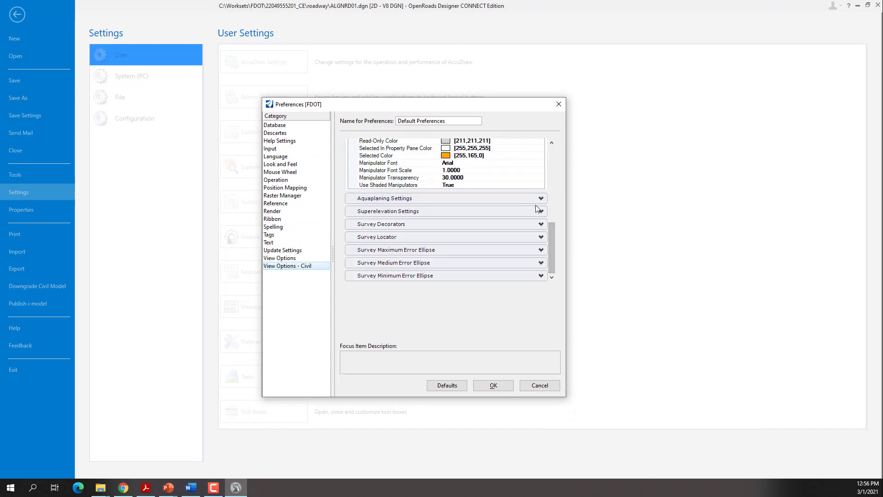
scroll(549, 234, "up", 3)
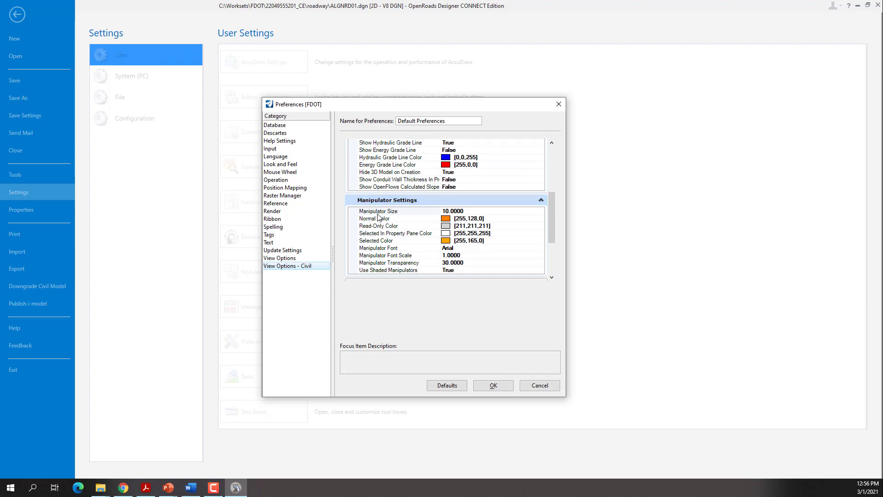
left_click(465, 210)
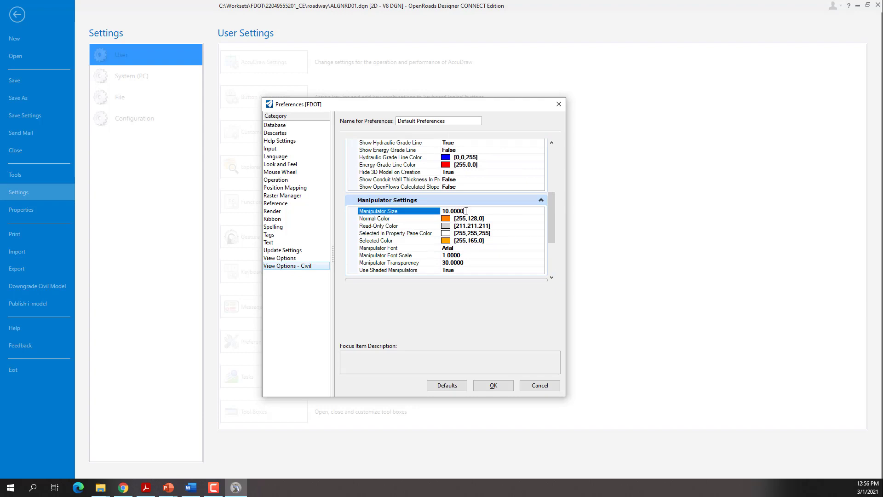
double_click(466, 211)
type("25")
key("Tab")
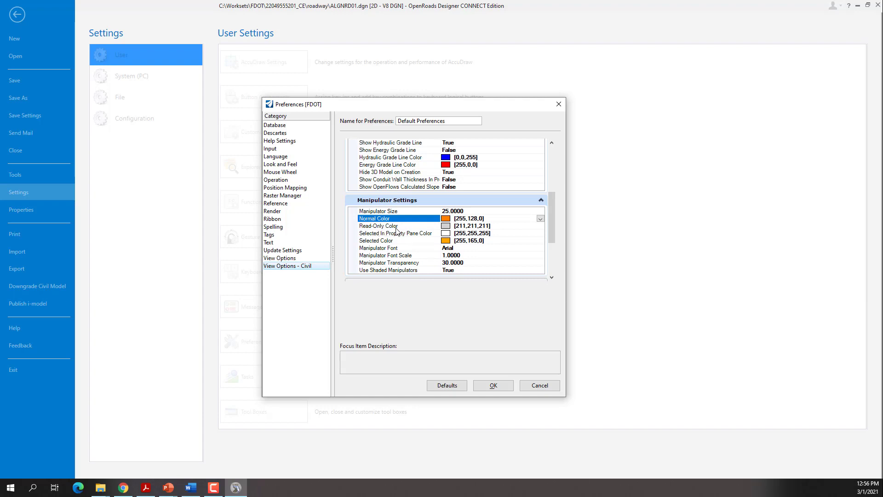
Step: Set the manipulator Read-Only Color to red, the Selected In Property Pane Color to cyan, and the Selected Color to green
left_click(541, 228)
left_click(519, 249)
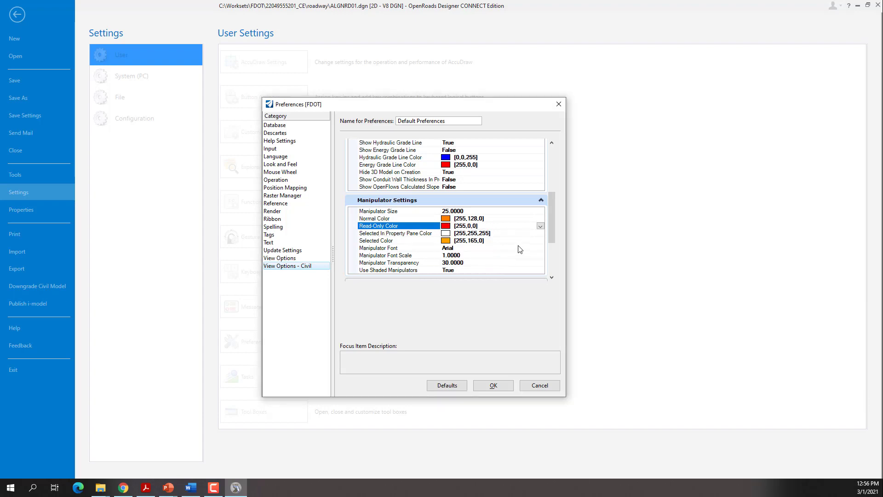
left_click(541, 234)
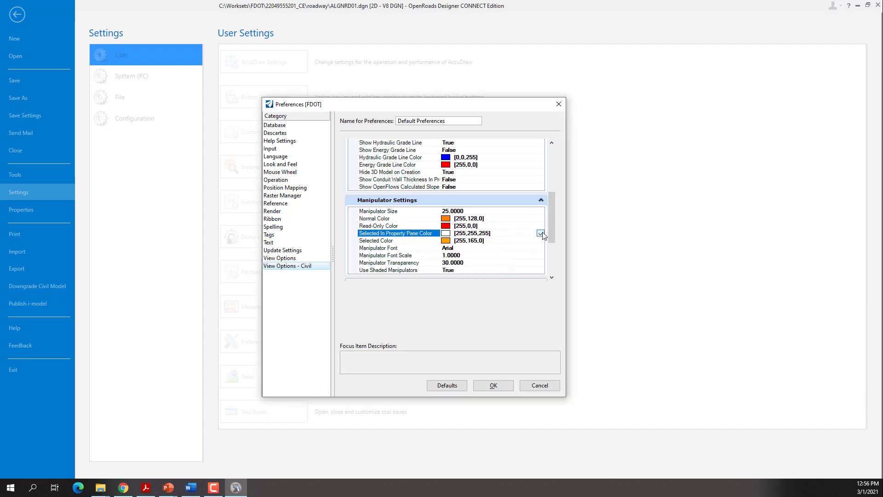
left_click(541, 234)
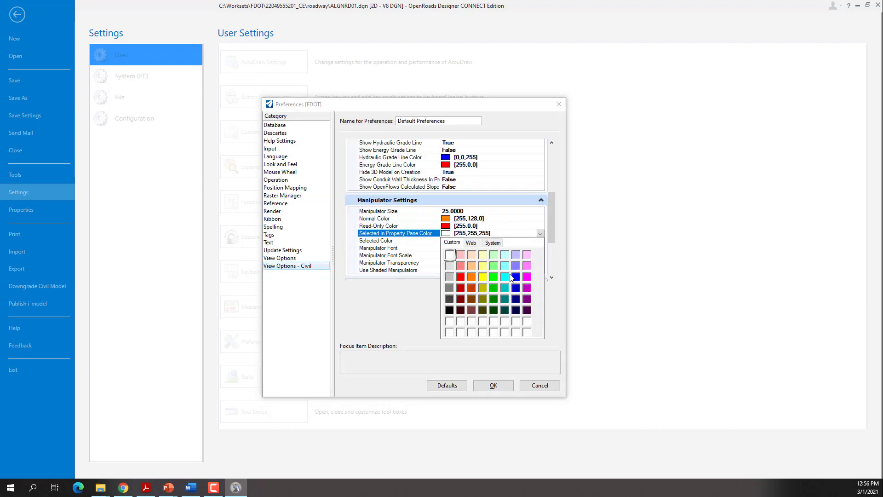
left_click(505, 279)
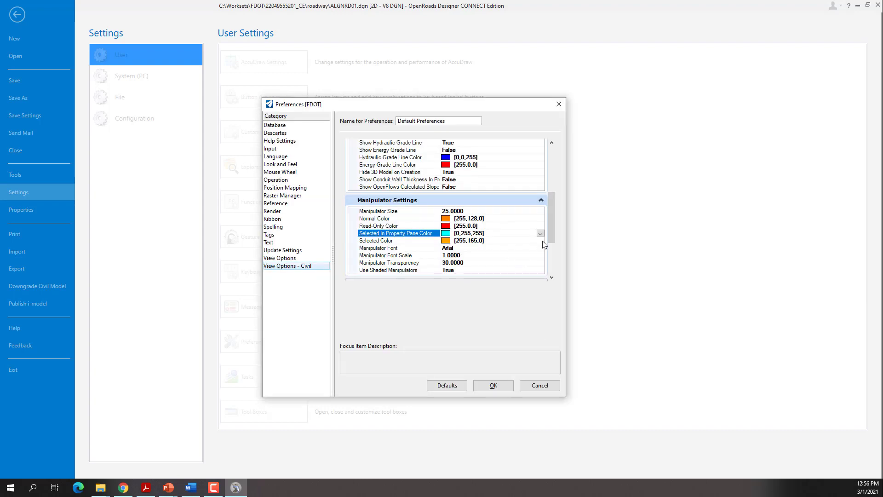
left_click(541, 241)
left_click(541, 240)
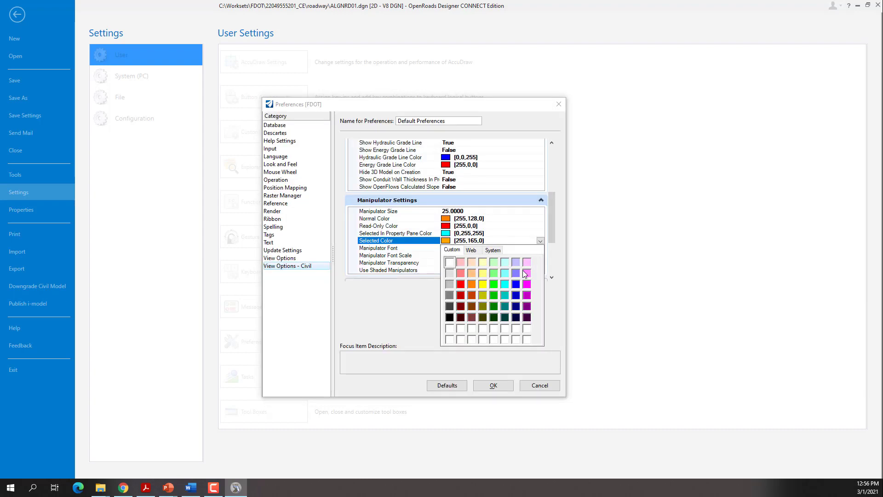
left_click(490, 283)
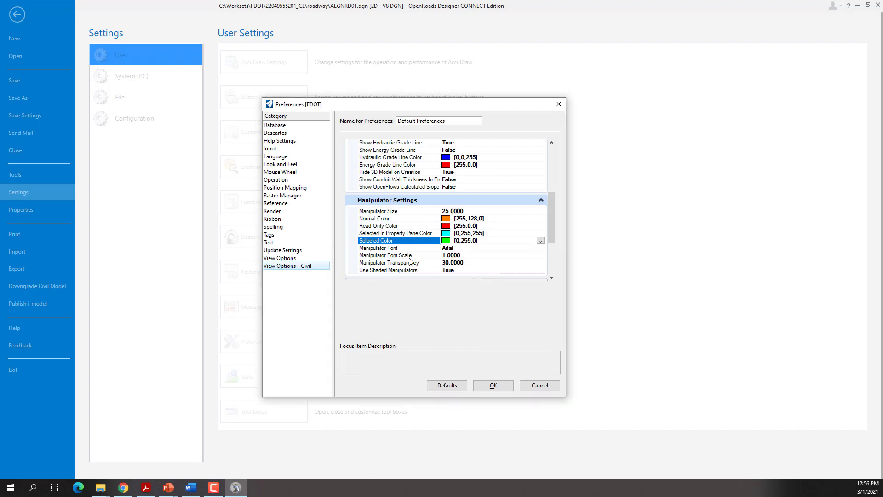
Step: Set the Manipulator Font Scale to 1.3
left_click(456, 256)
type("1")
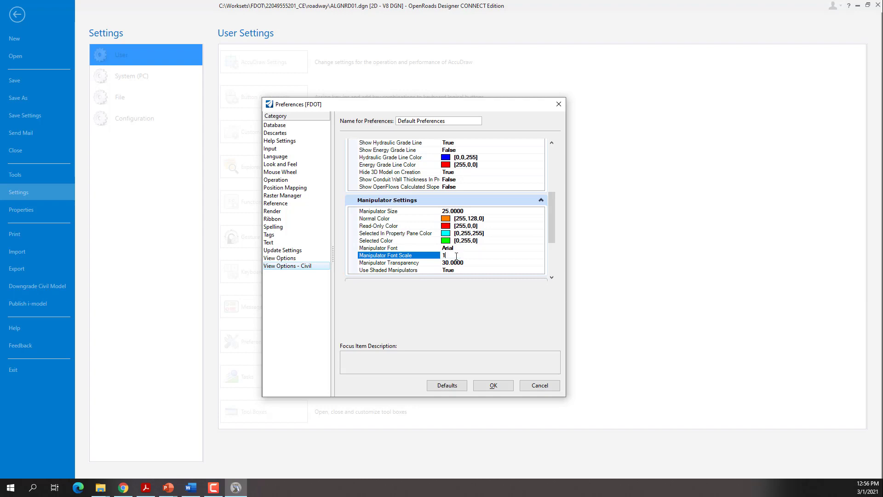
type(".3")
key("Return")
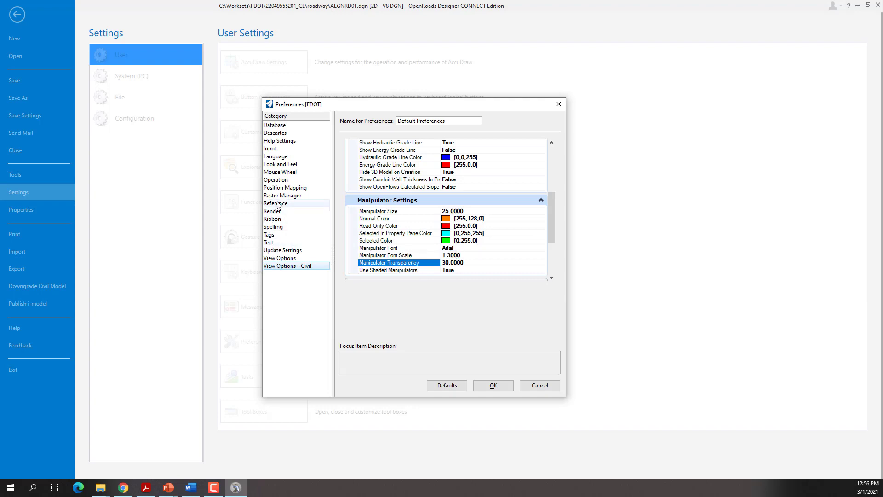
Step: Accept the changed civil view preferences and save the file settings
left_click(282, 188)
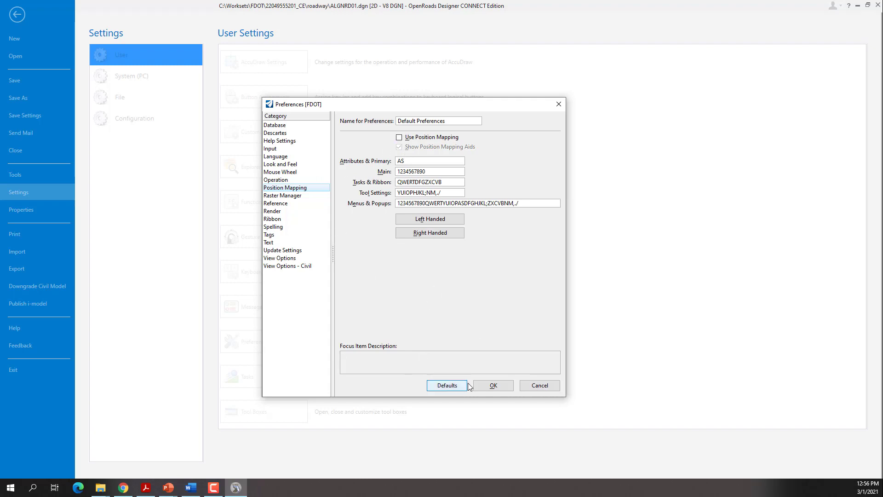
left_click(291, 266)
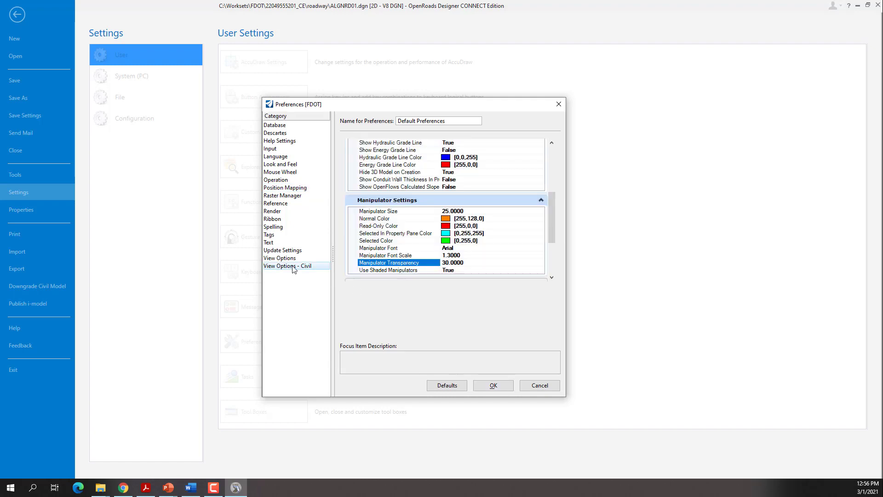
left_click(508, 388)
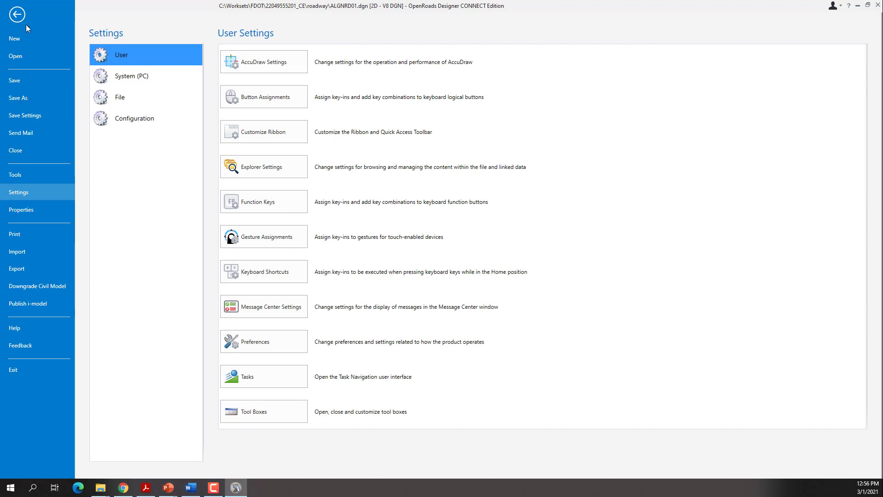
left_click(21, 116)
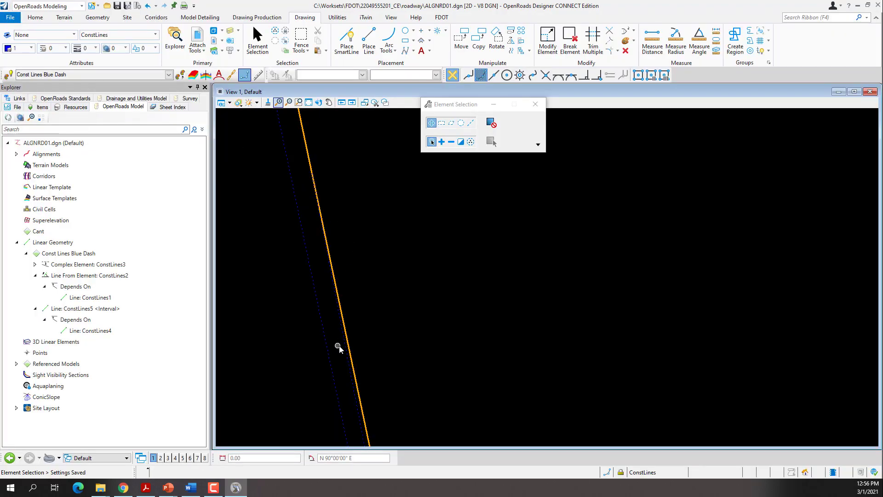
Step: Select the trimmed construction line again and inspect its restyled manipulators and end interval handle
left_click(315, 174)
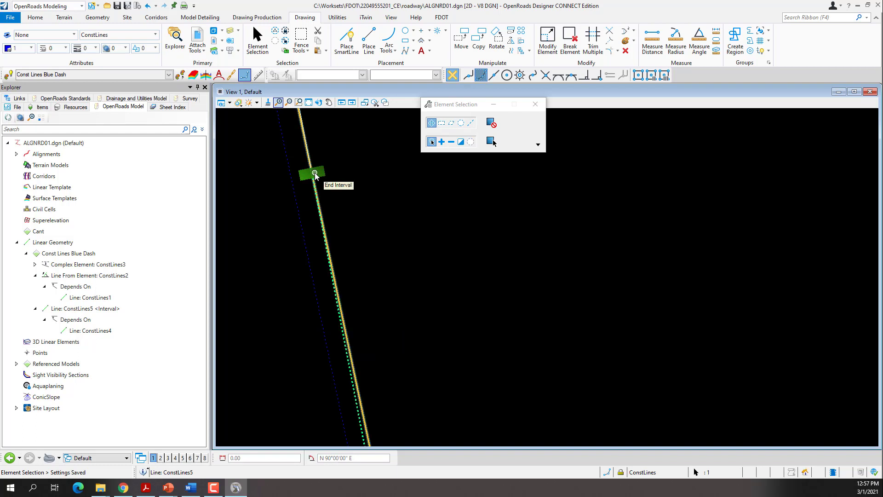
left_click(314, 172)
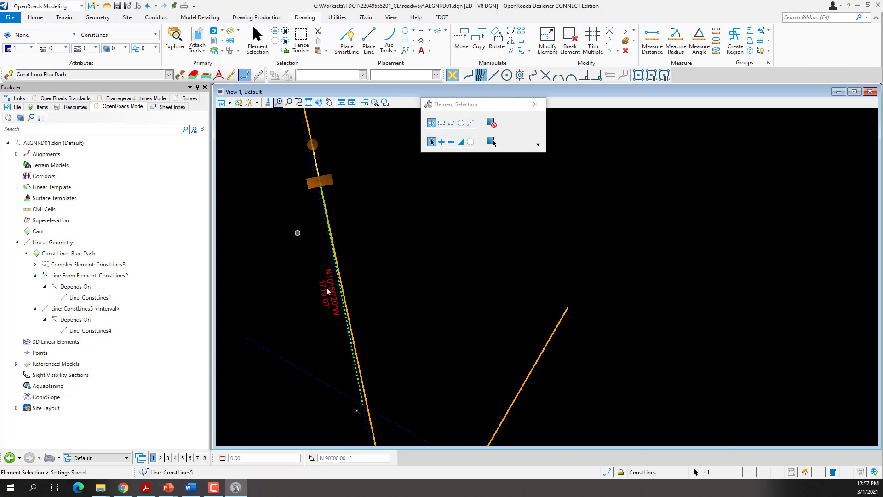
scroll(363, 331, "down", 2)
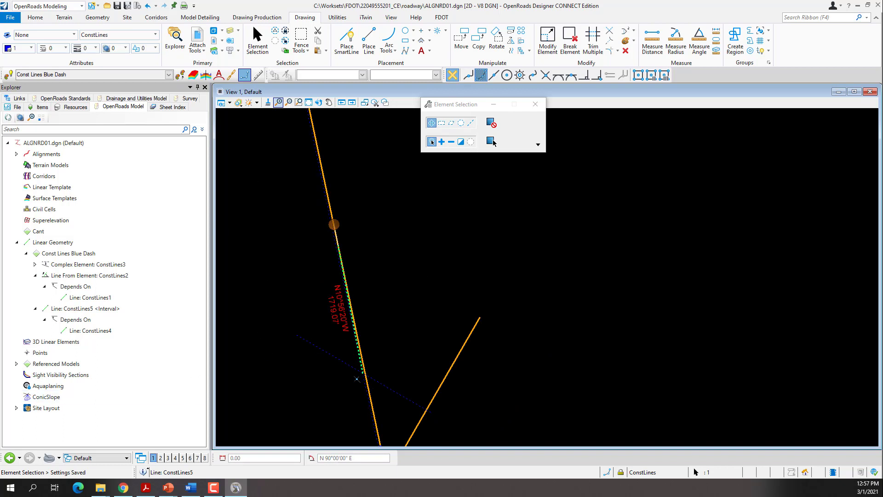
left_click(146, 487)
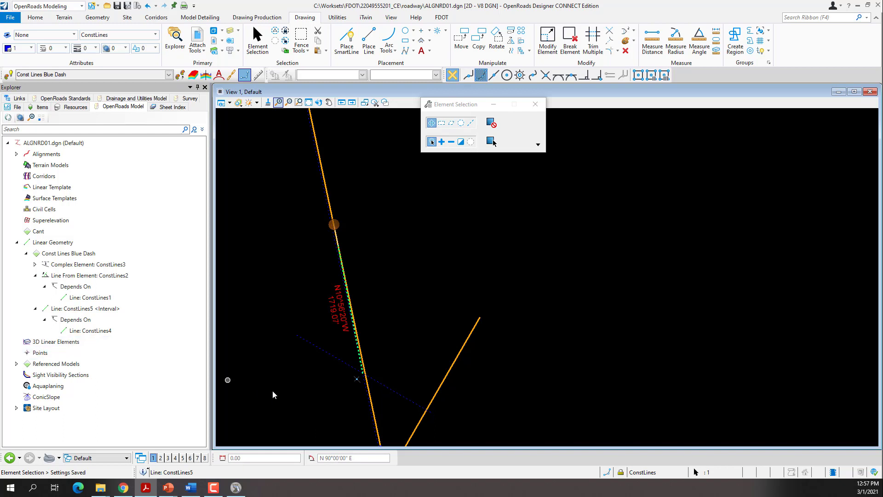
scroll(373, 382, "up", 5)
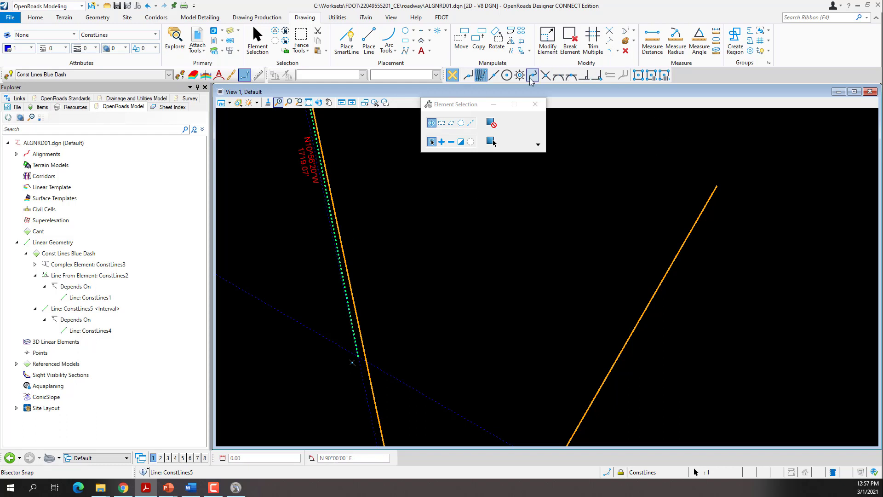
Step: Close the Element Selection settings and choose the 45MPH design standard from the Low Speed Desired Length group
left_click(535, 104)
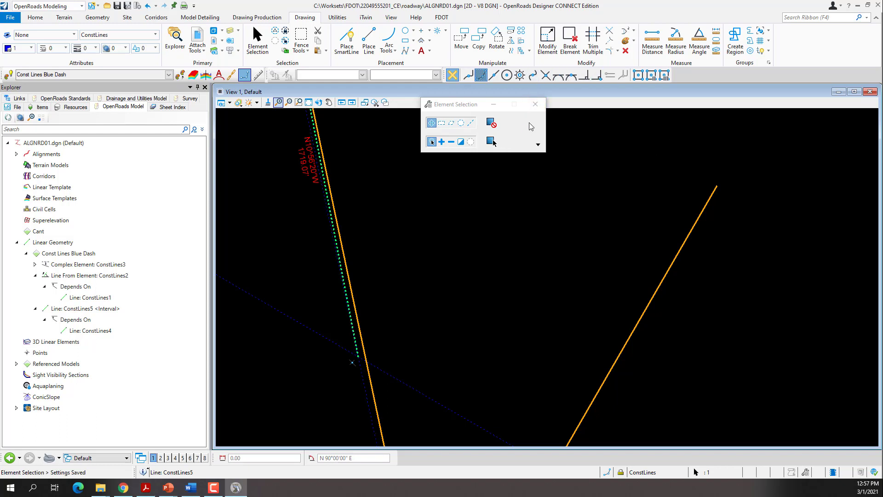
left_click(535, 104)
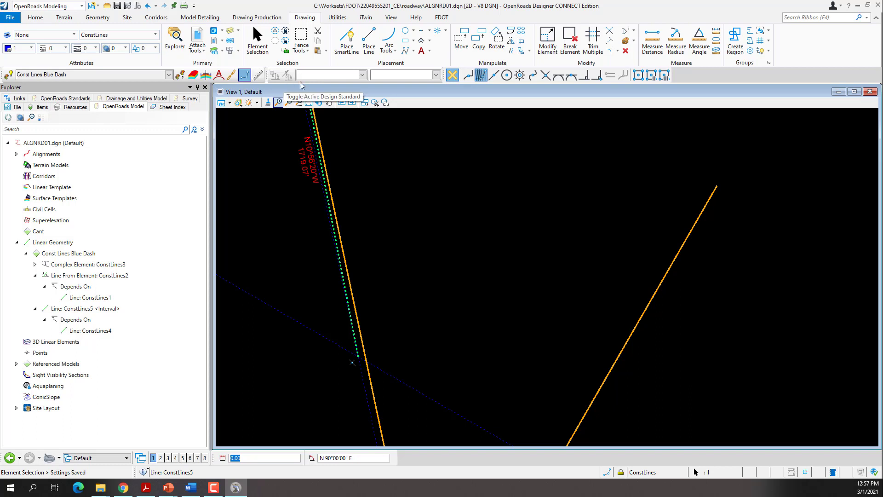
left_click(363, 75)
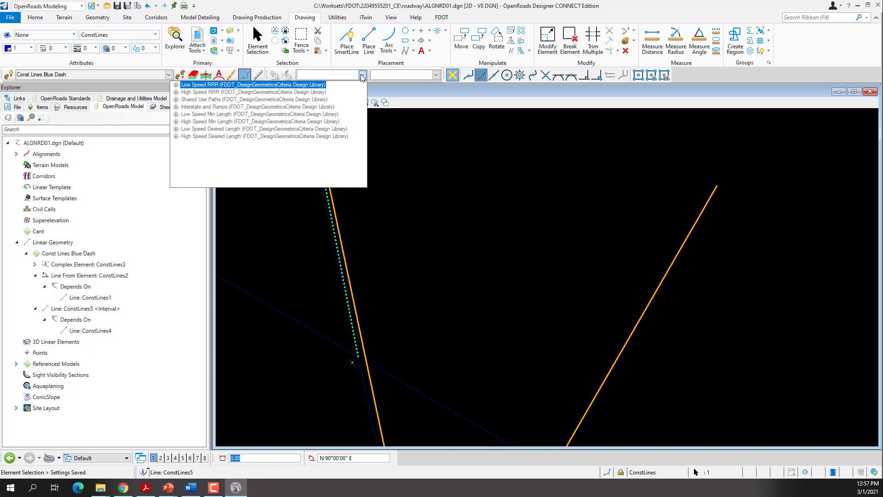
left_click(176, 129)
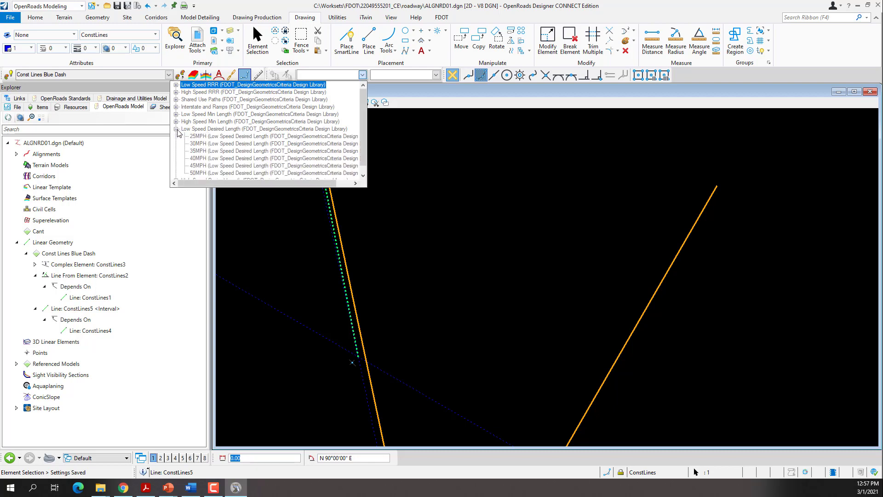
left_click(200, 166)
left_click(299, 102)
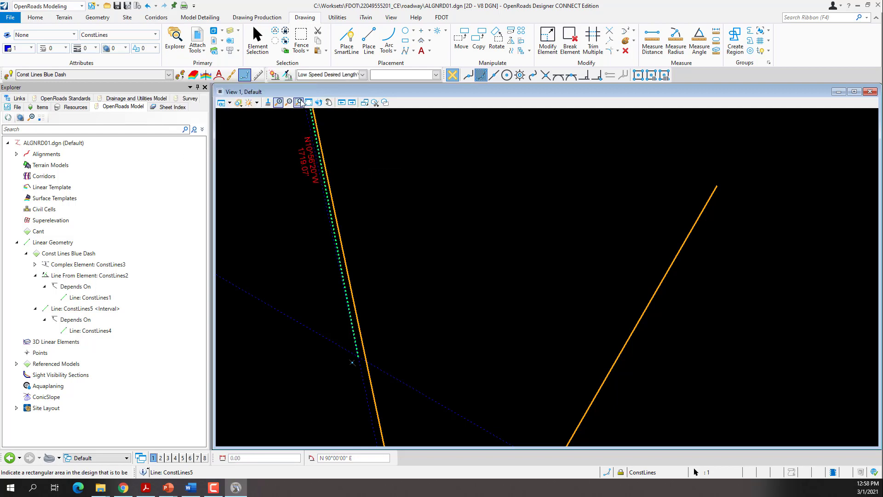
left_click(287, 75)
left_click(278, 102)
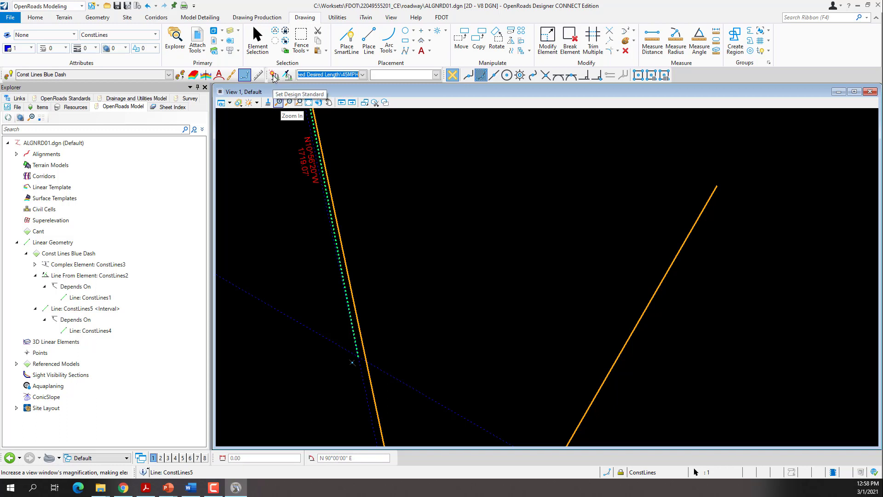
left_click(274, 76)
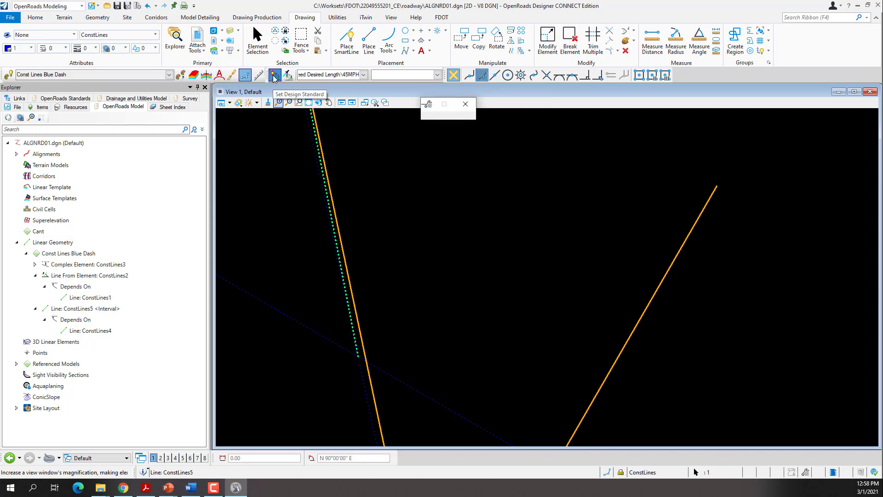
left_click(96, 17)
left_click(41, 75)
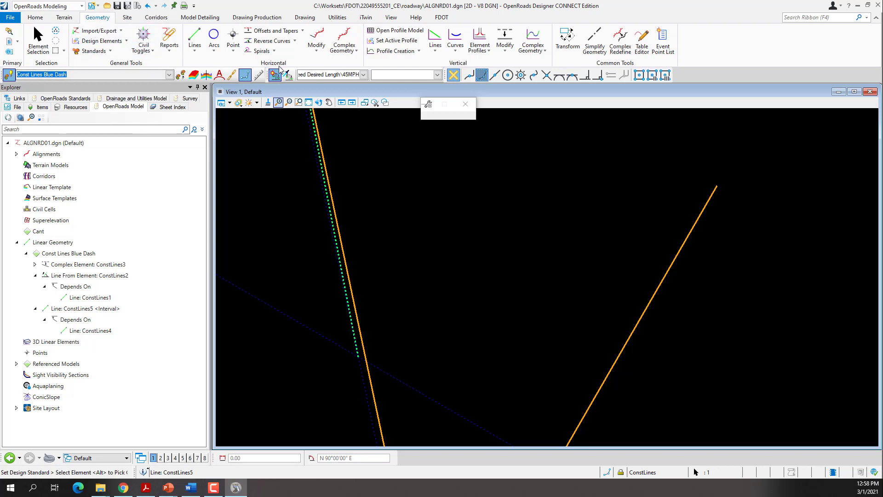
left_click(216, 56)
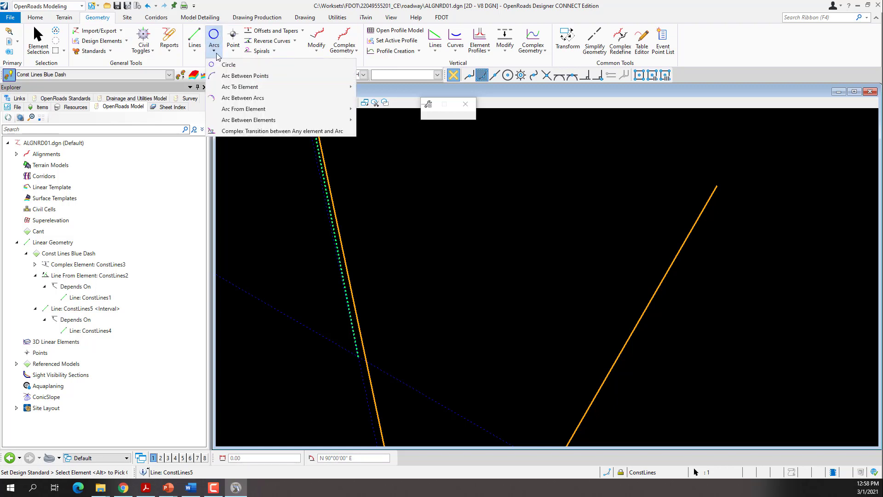
mouse_move(251, 121)
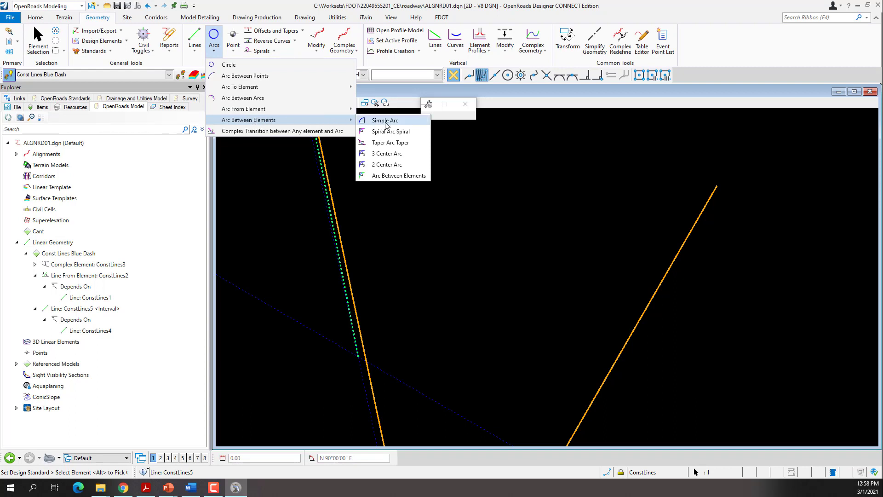
left_click(360, 67)
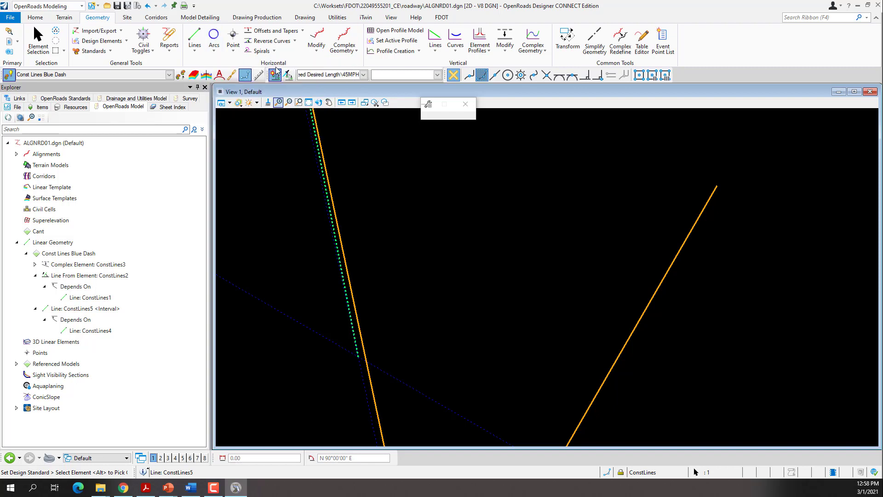
left_click(215, 53)
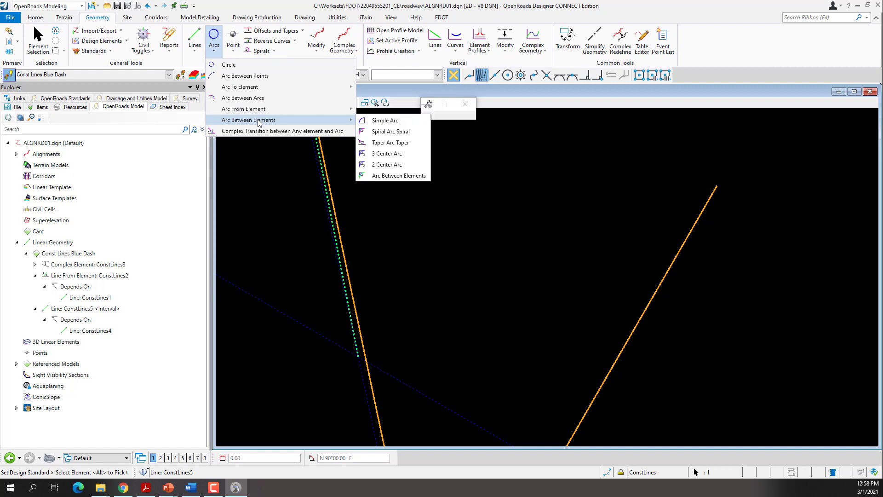
left_click(379, 122)
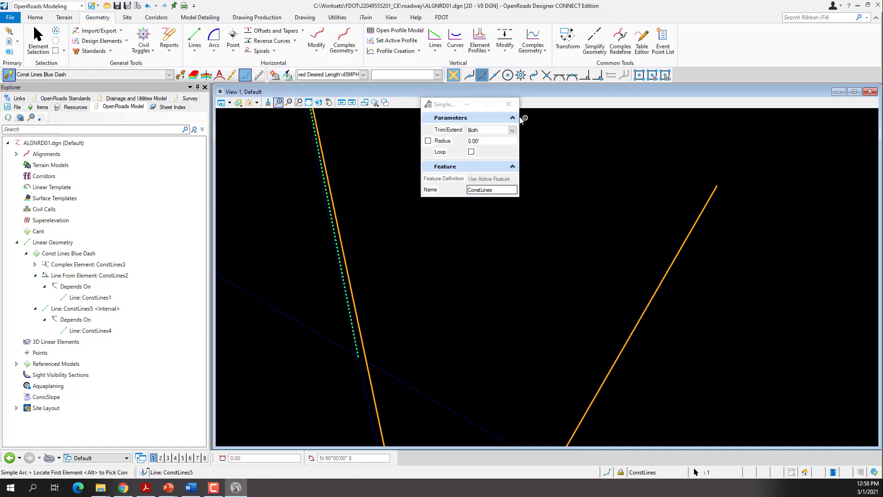
left_click(275, 75)
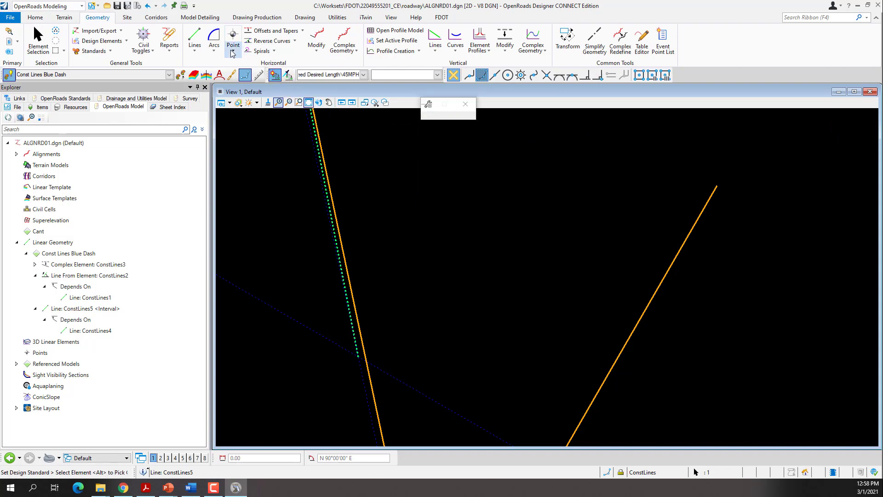
Step: Start a Simple Arc between elements with the active design standard toggled on, and override its radius with 881 feet
left_click(214, 46)
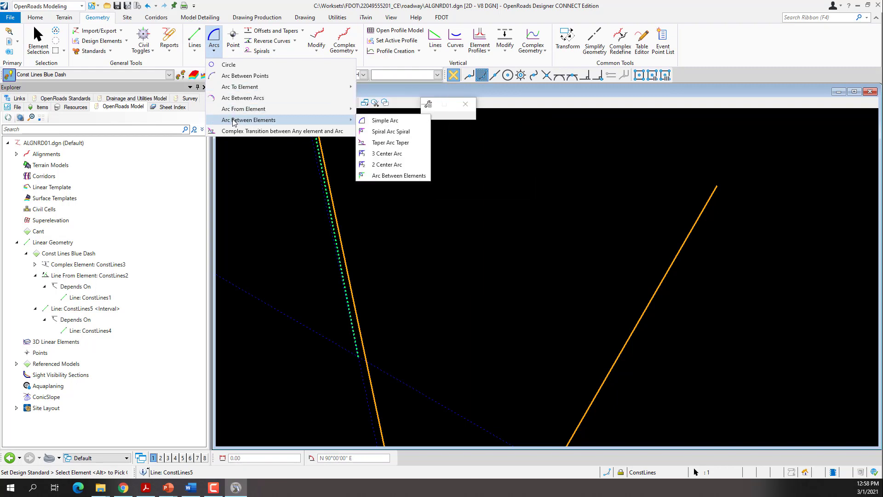
left_click(372, 119)
left_click_drag(455, 104, 353, 138)
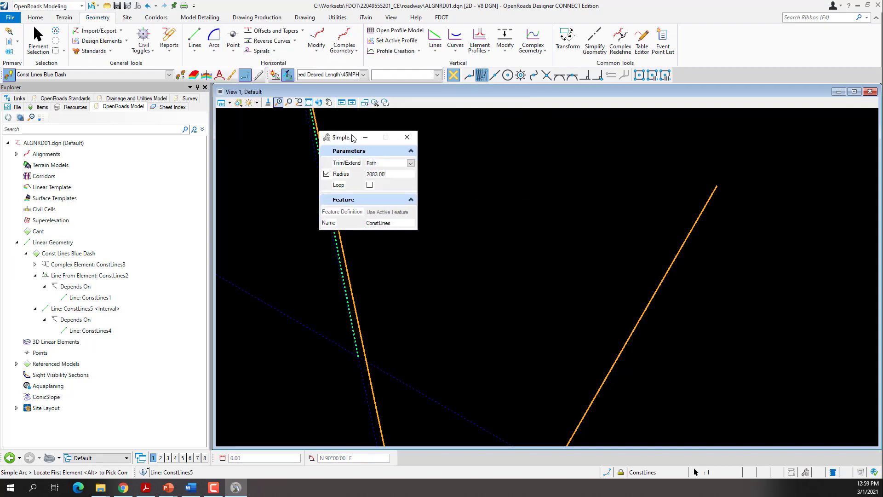
left_click(288, 77)
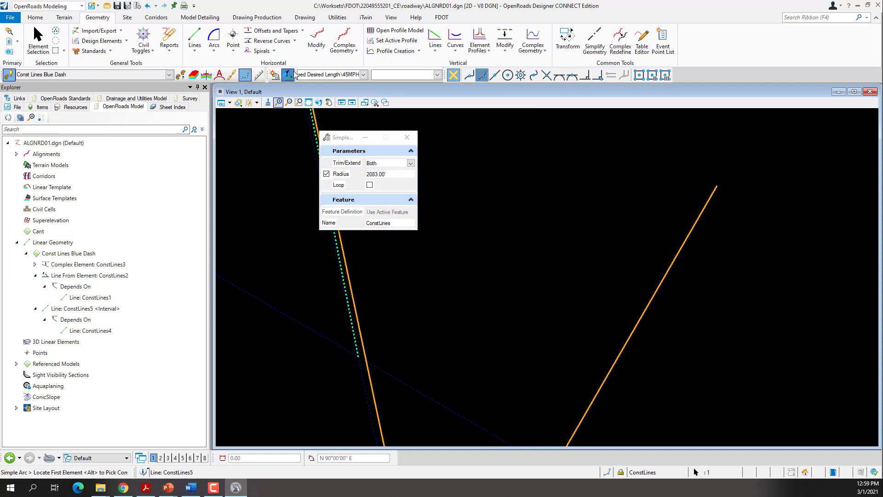
left_click(378, 174)
left_click_drag(396, 174, 362, 175)
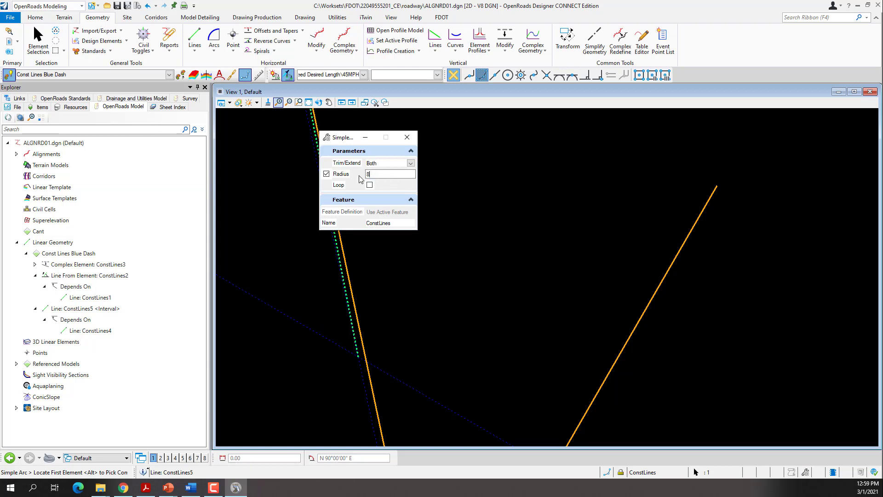
key("Tab")
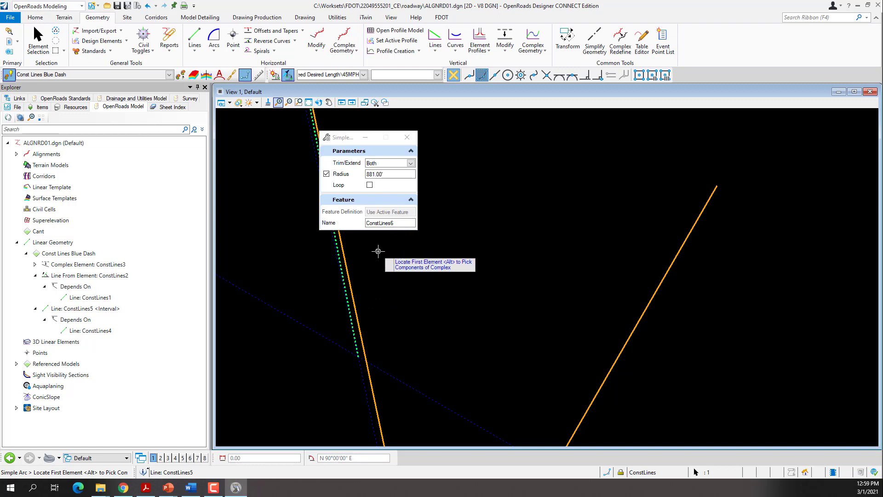
Step: Place the 881-foot arc between the diagonal construction line and the trimmed construction line, with Trim/Extend set to Both
left_click(401, 378)
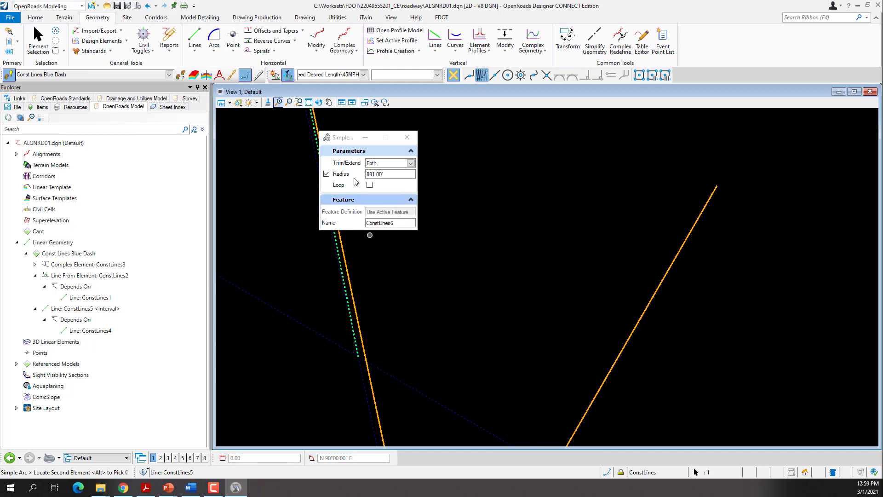
left_click_drag(336, 137, 500, 139)
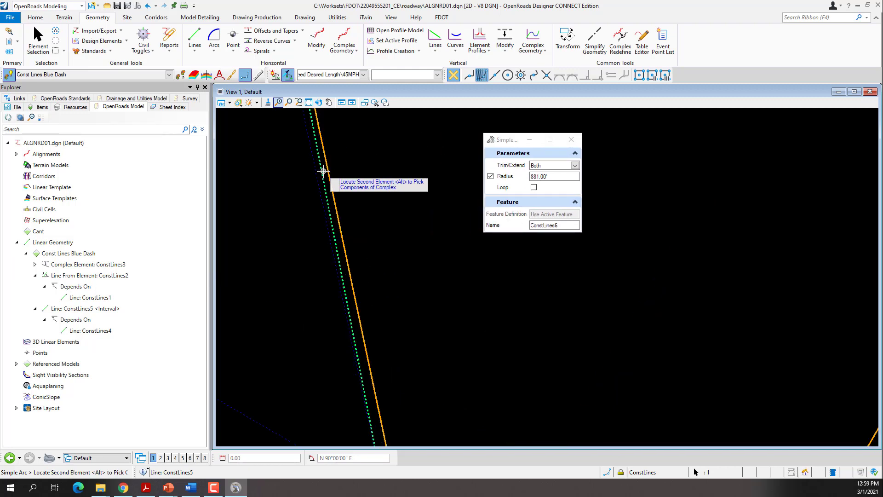
left_click(333, 201)
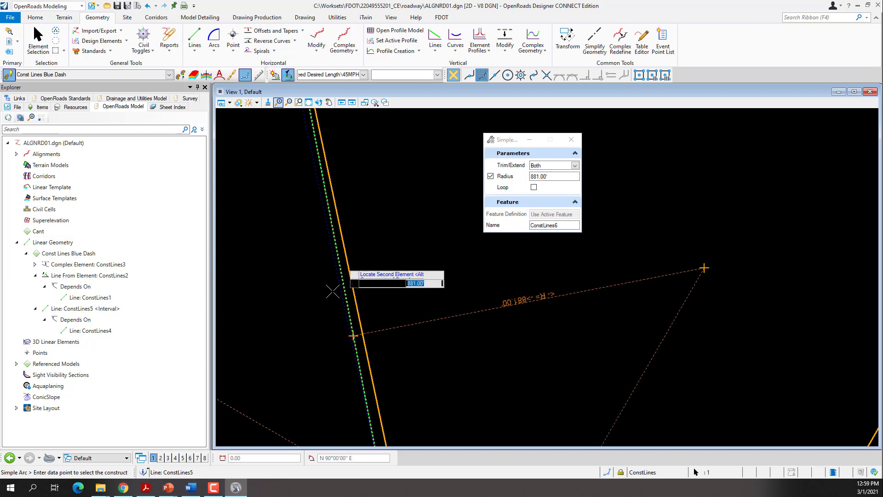
scroll(332, 291, "down", 3)
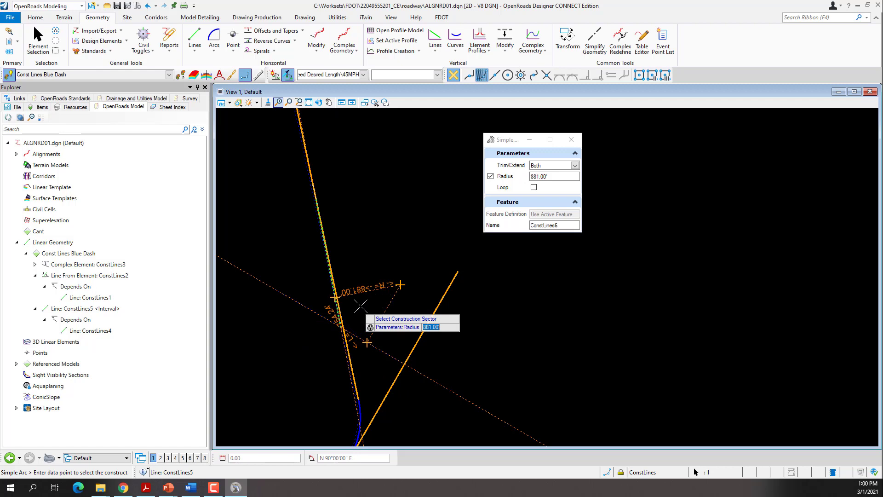
scroll(355, 316, "up", 4)
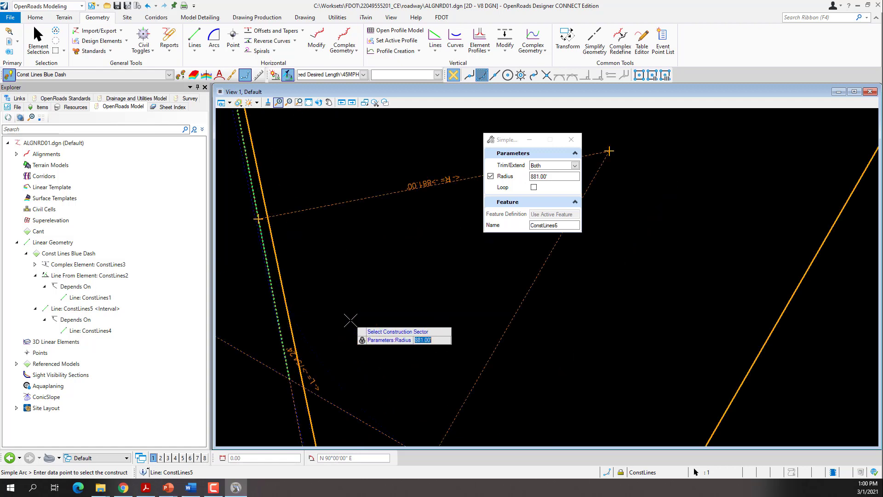
scroll(375, 312, "down", 4)
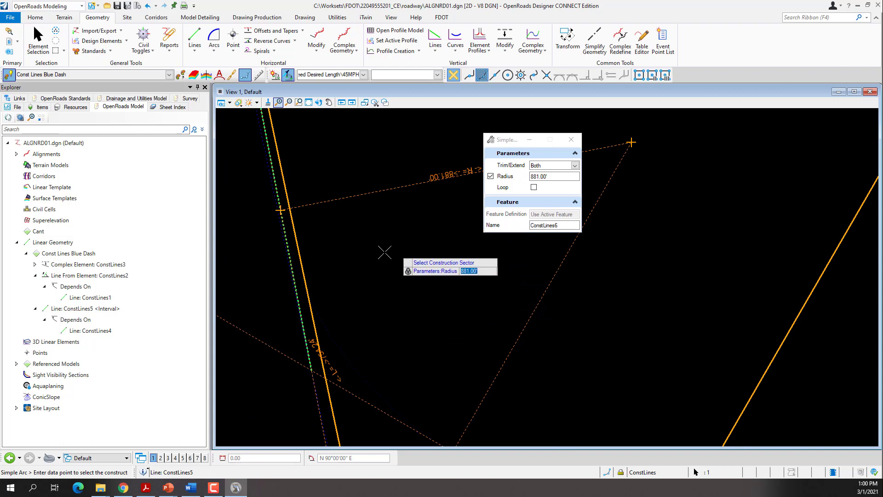
left_click(408, 283)
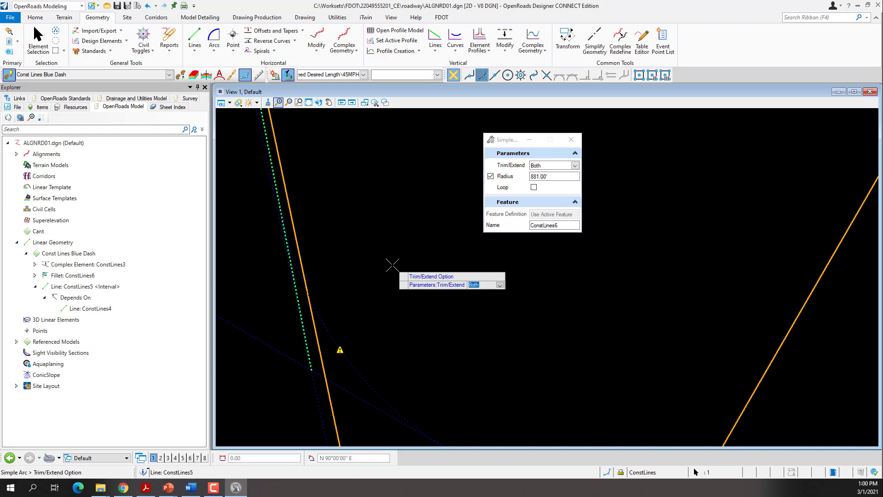
left_click(392, 265)
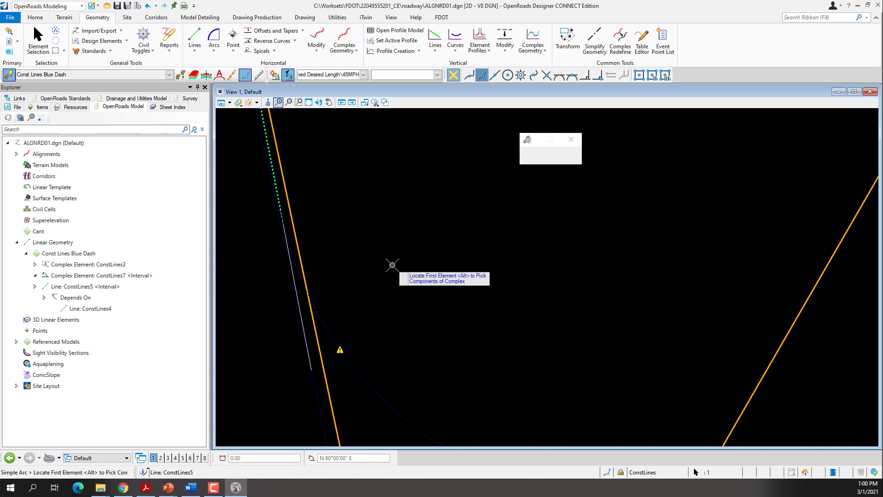
Step: Inspect the new arc's design standard marker and the construction lines it was joined to
scroll(393, 265, "down", 5)
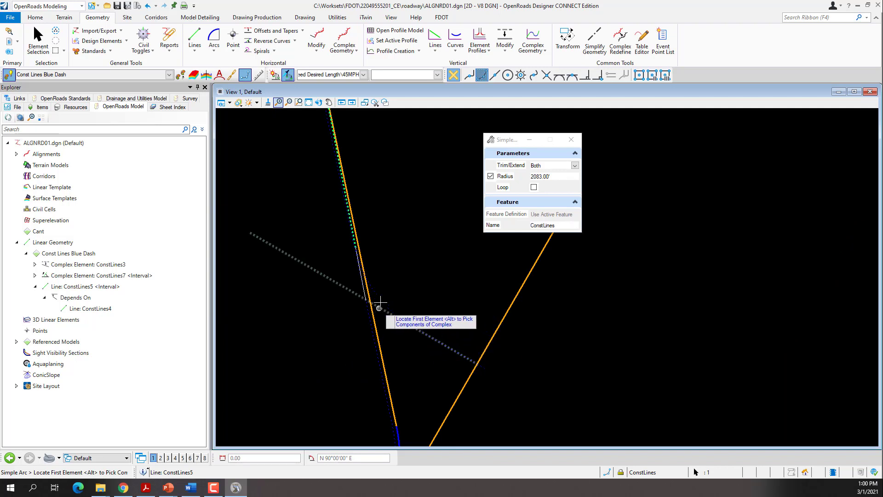
scroll(354, 233, "up", 3)
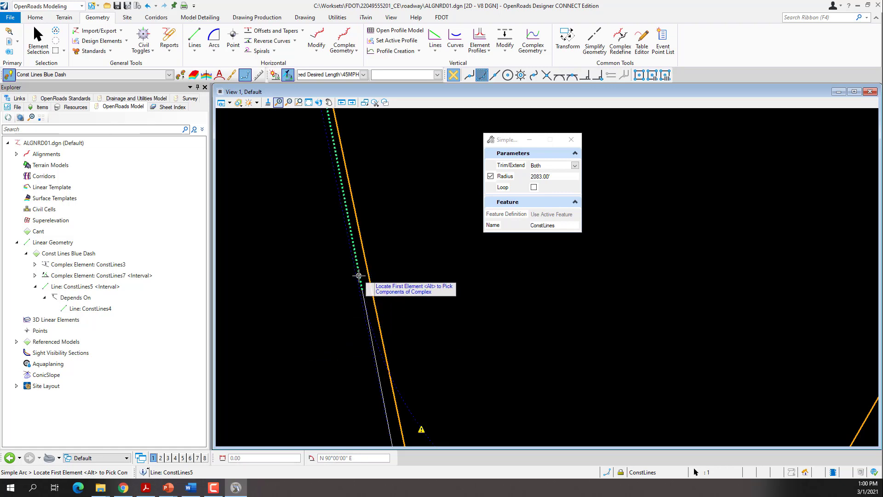
scroll(294, 279, "down", 2)
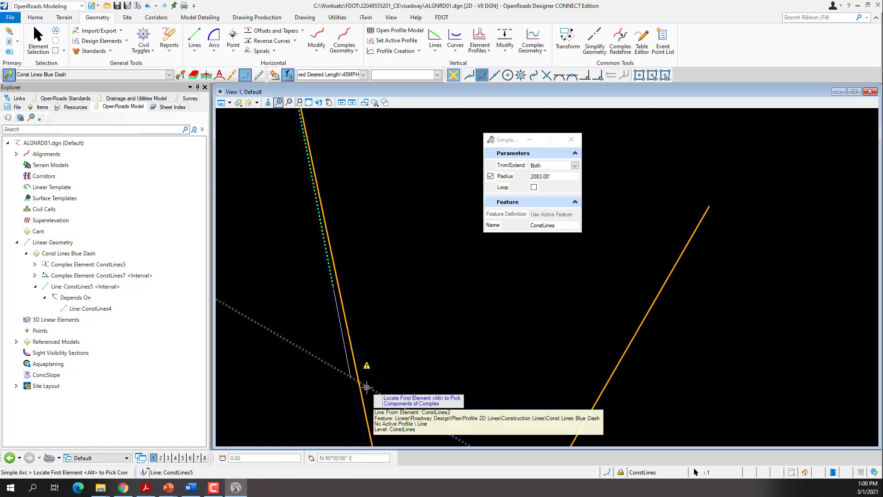
left_click(299, 102)
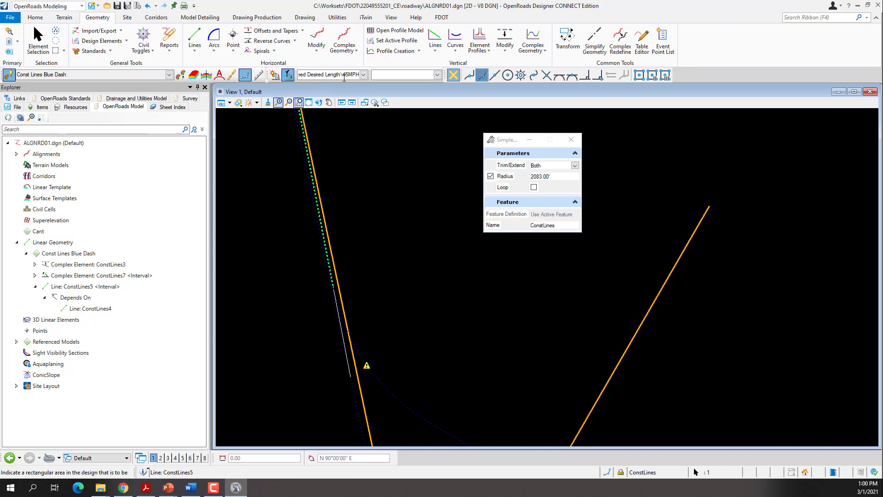
right_click(366, 153)
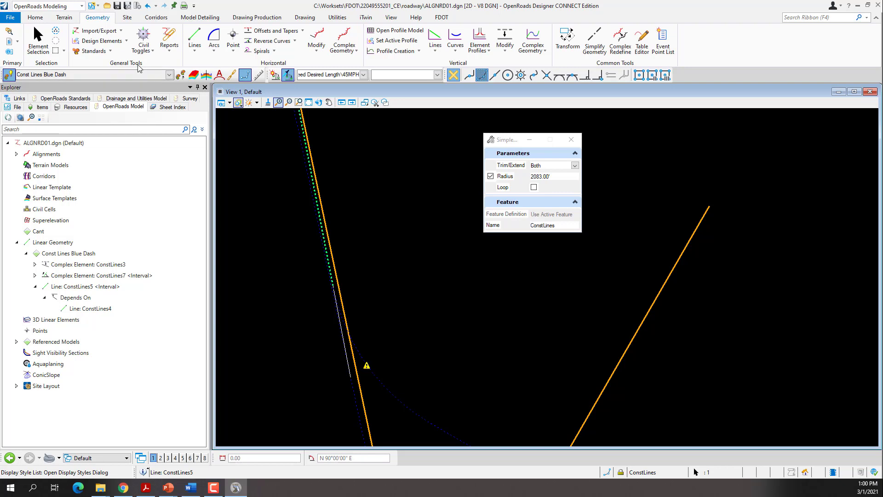
Step: Open the Civil Message Center from the geometry standards tools and set it to auto-hide
left_click(111, 51)
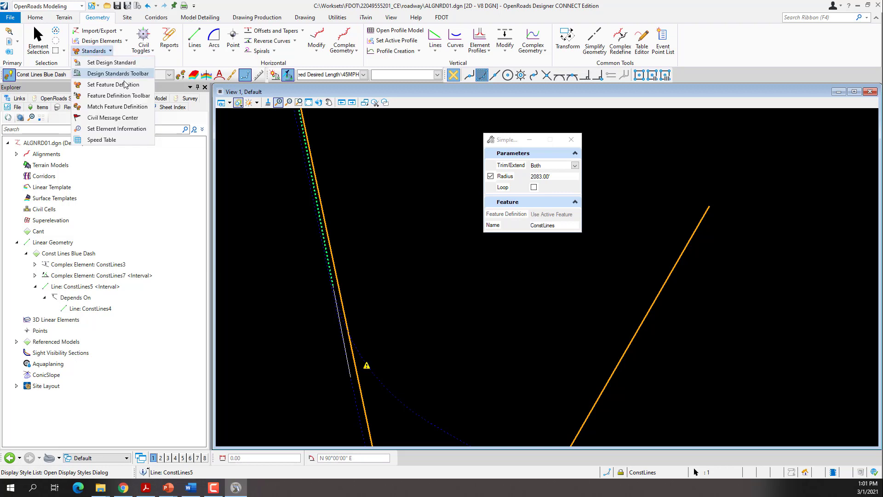
left_click(125, 120)
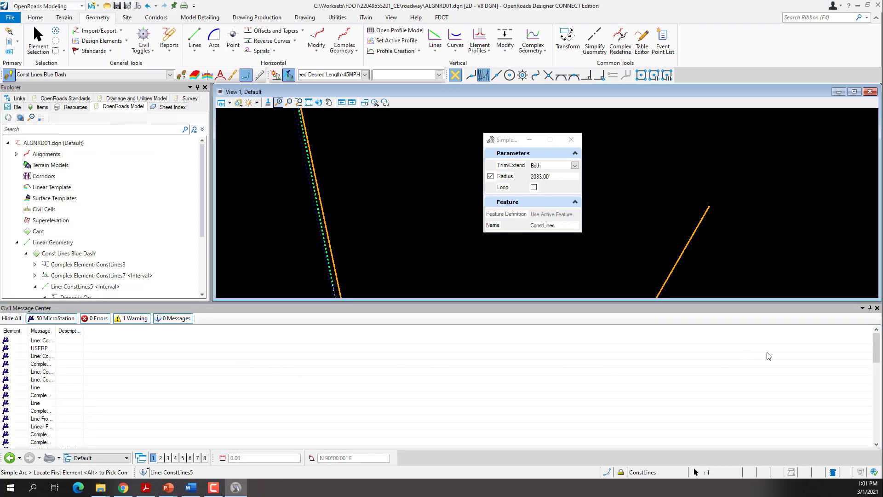
left_click(870, 309)
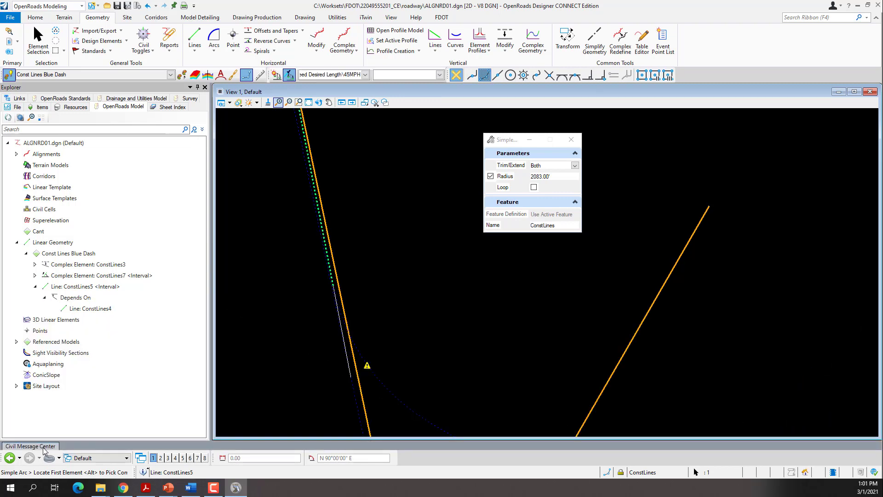
mouse_move(46, 449)
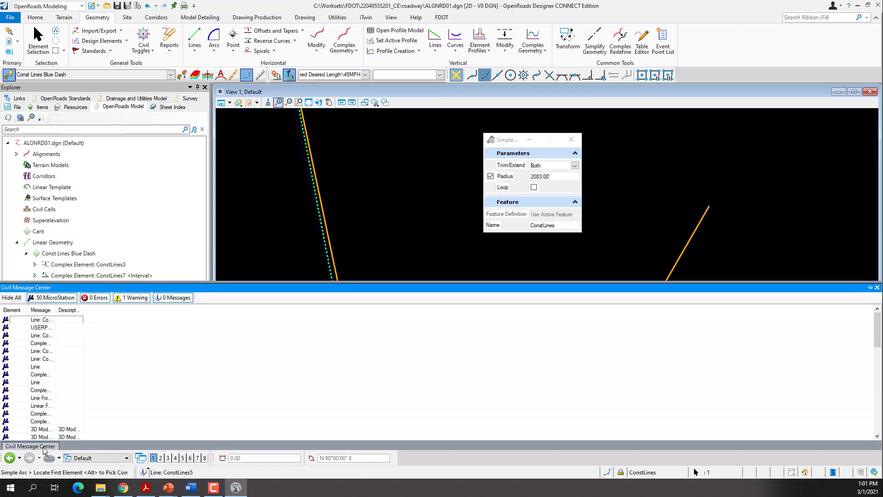
Step: Hide the MicroStation messages, widen the Message Center columns to read the arc radius warning, and switch off the warnings display
left_click(54, 300)
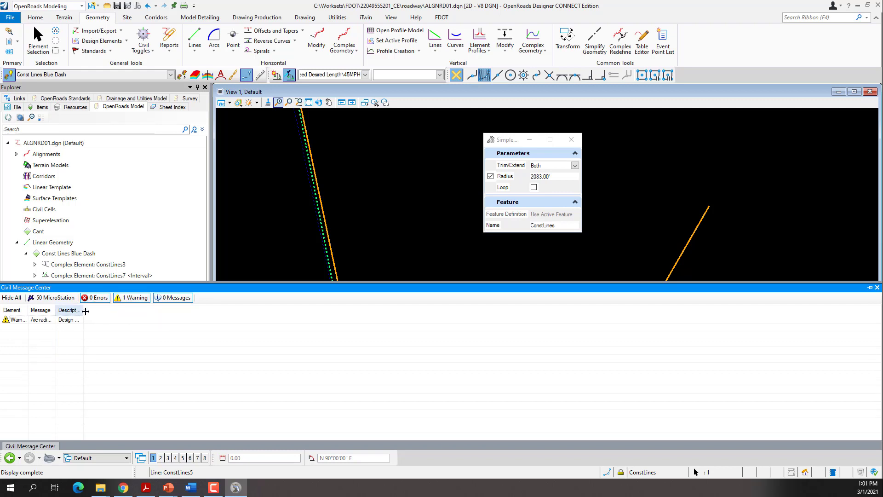
left_click_drag(85, 311, 233, 311)
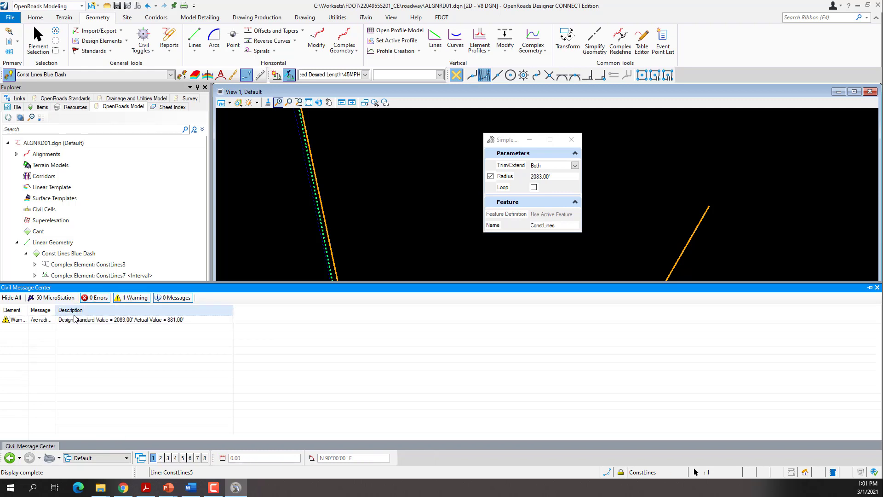
left_click_drag(55, 311, 180, 312)
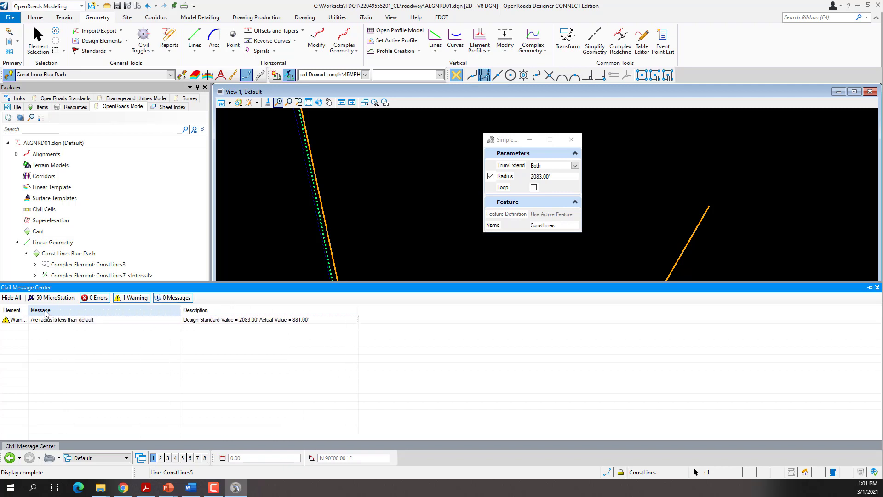
left_click_drag(29, 311, 75, 311)
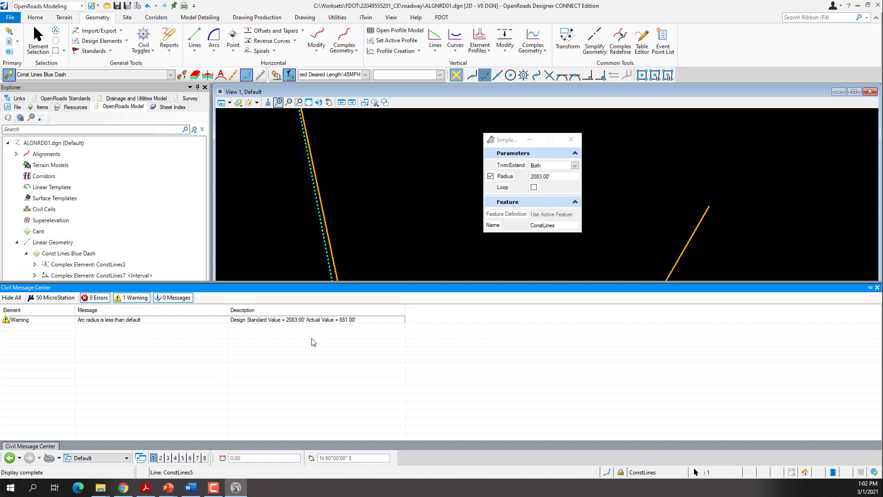
left_click(135, 298)
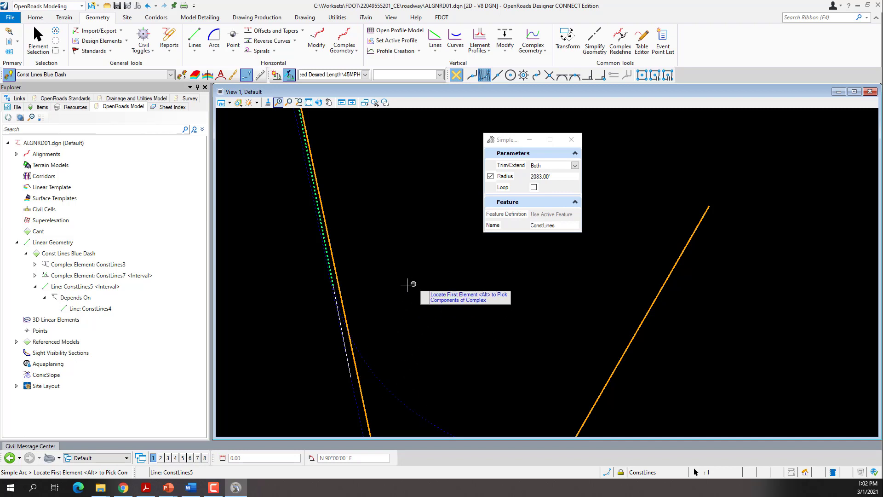
left_click(299, 102)
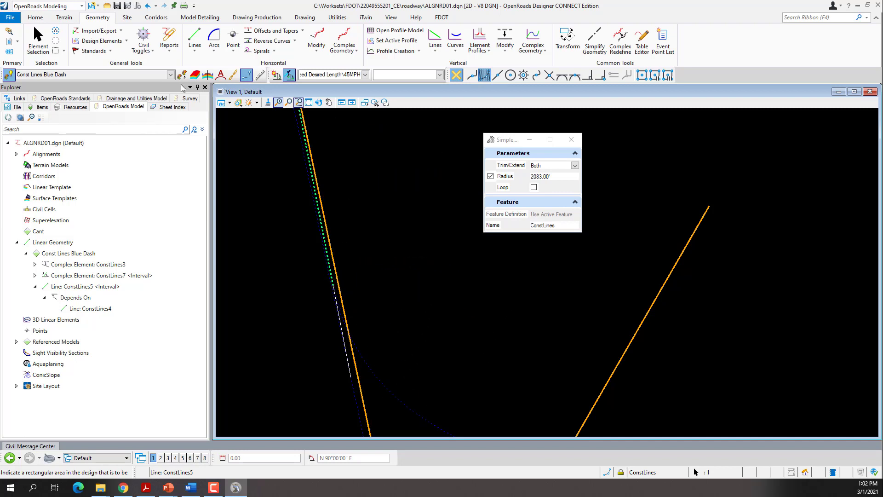
left_click(214, 52)
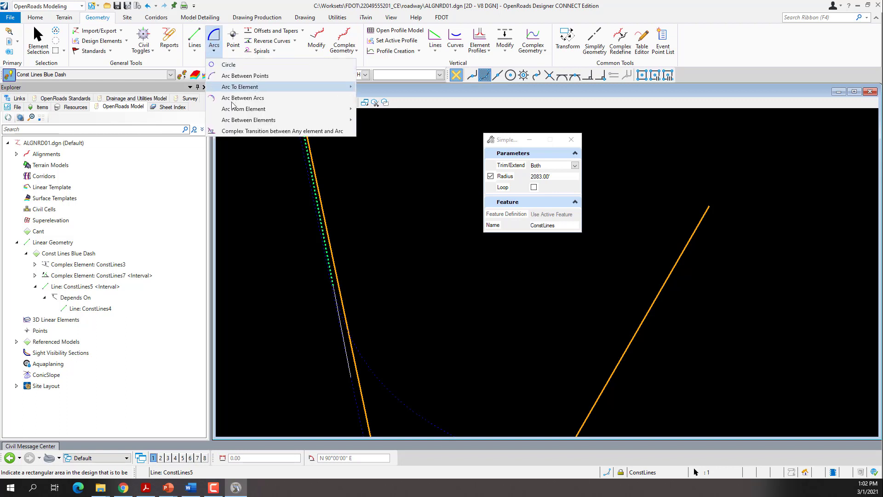
mouse_move(237, 121)
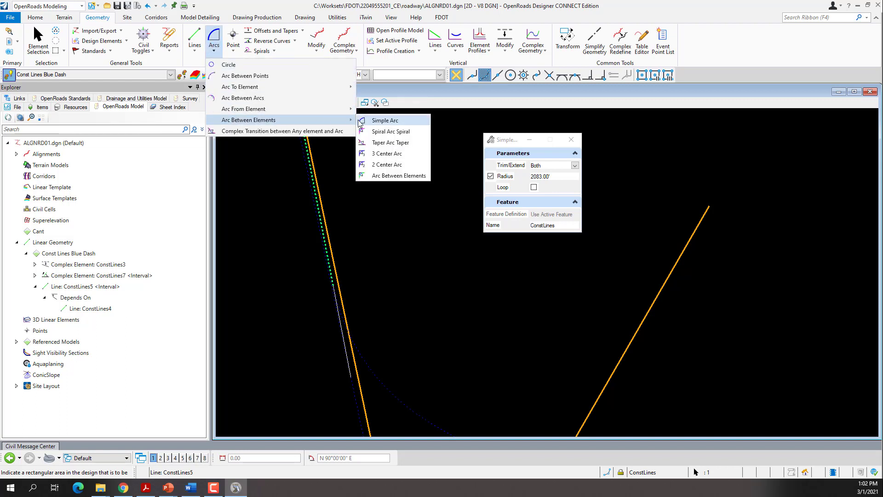
left_click(368, 63)
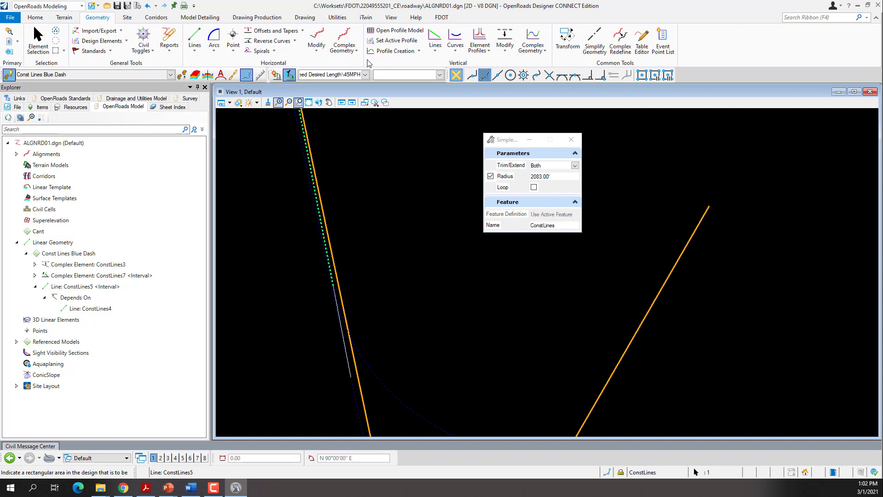
left_click(289, 77)
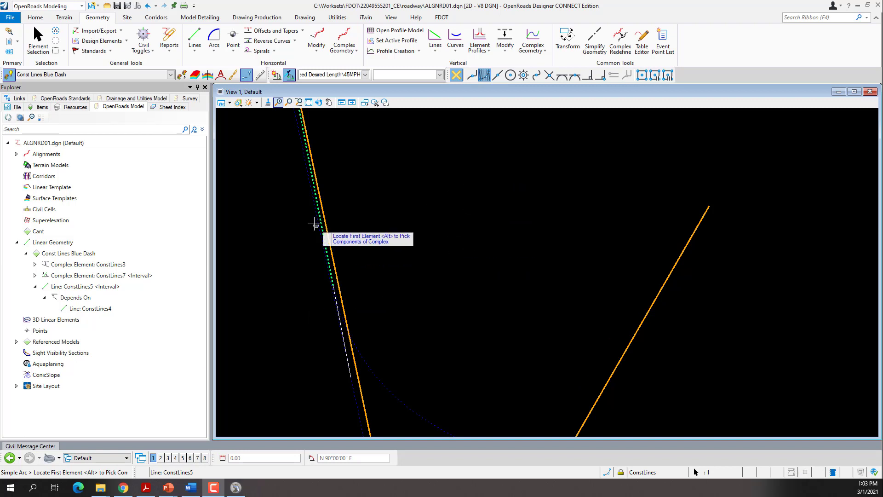
Step: Start Complex By Element with the Manual method and use Centerline from the Alignment group as the active feature definition
scroll(310, 221, "down", 5)
scroll(369, 310, "up", 5)
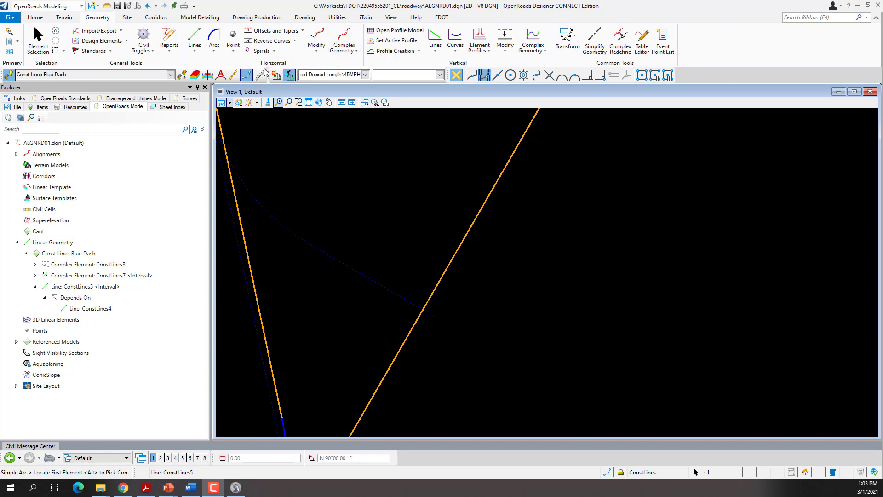
left_click(356, 54)
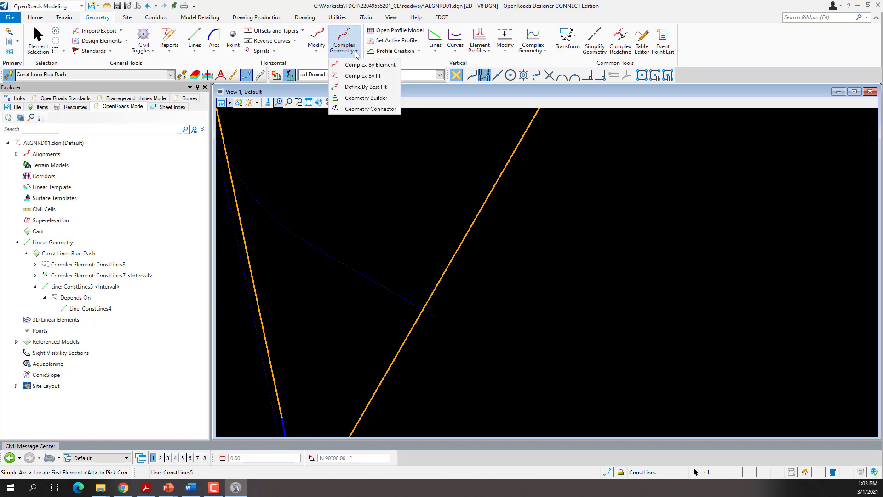
left_click(359, 65)
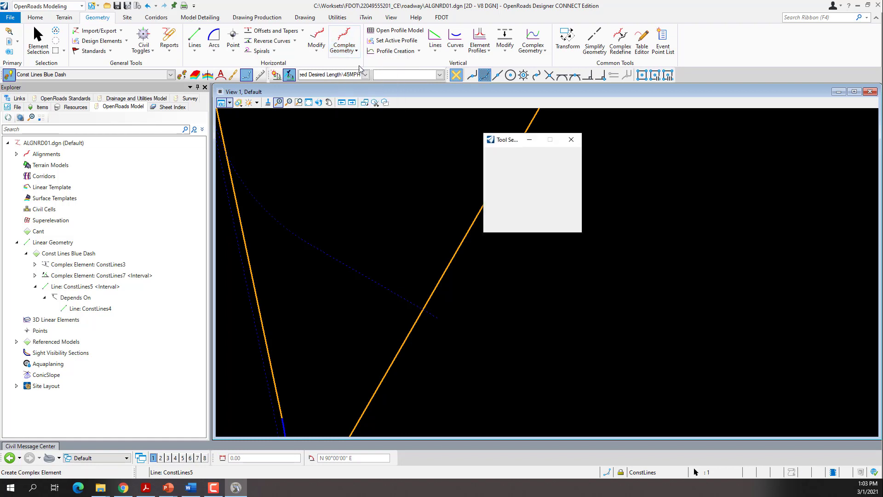
left_click_drag(519, 146, 452, 136)
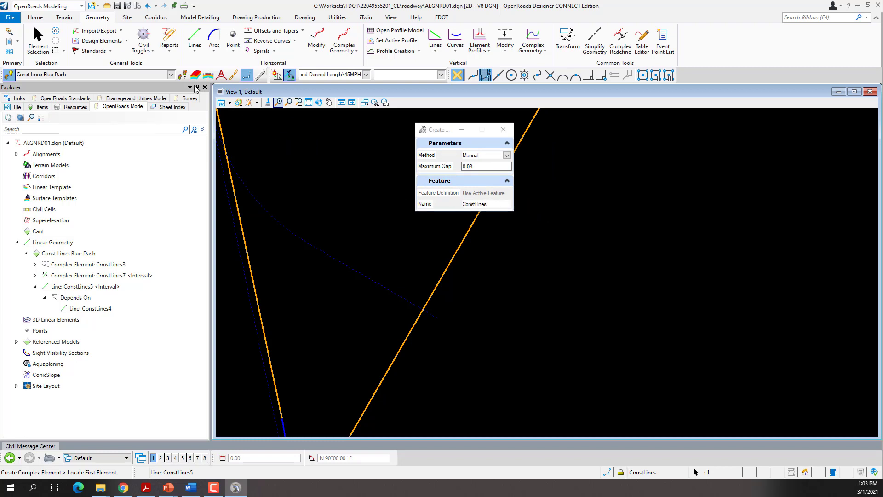
left_click(171, 75)
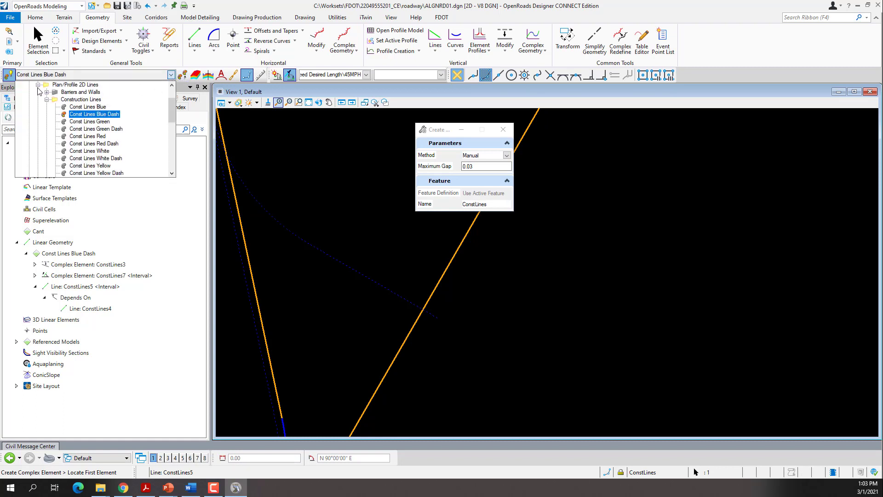
left_click(39, 85)
left_click(20, 100)
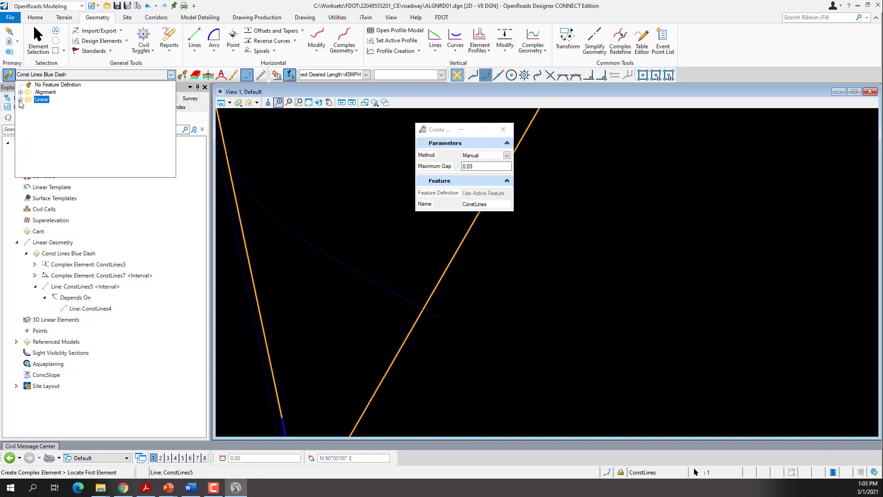
left_click(20, 93)
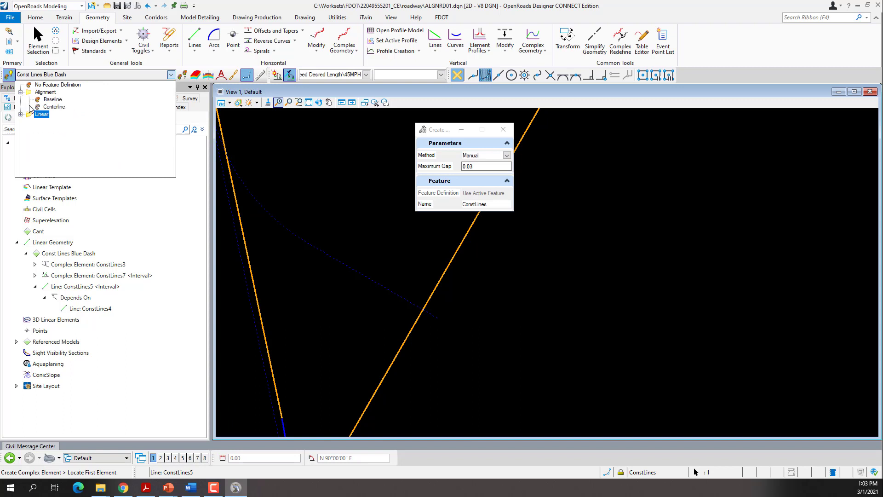
left_click(54, 108)
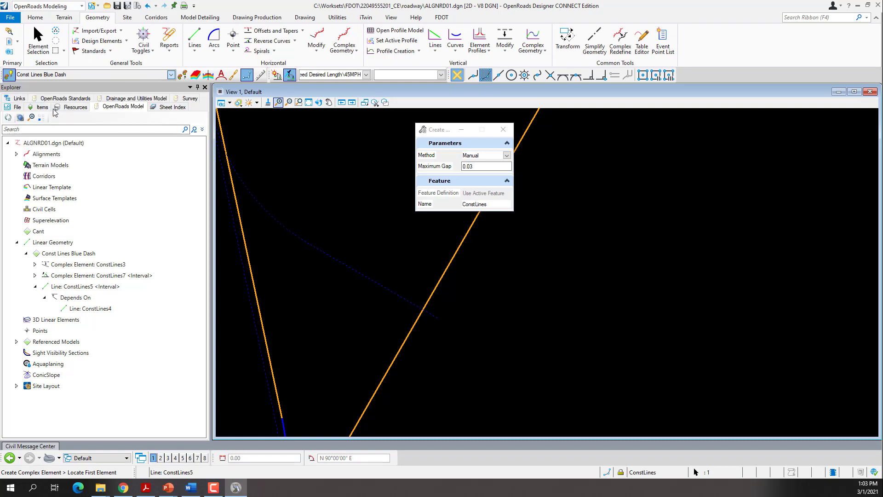
left_click(10, 75)
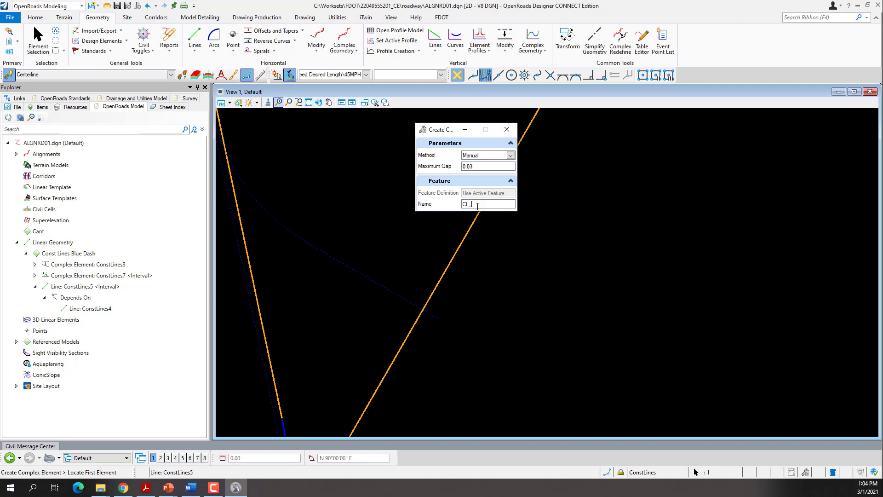
Step: Name the complex element CL_SR61 and move its settings dialog clear of the construction lines
type("61")
key("Tab")
left_click_drag(438, 130, 536, 130)
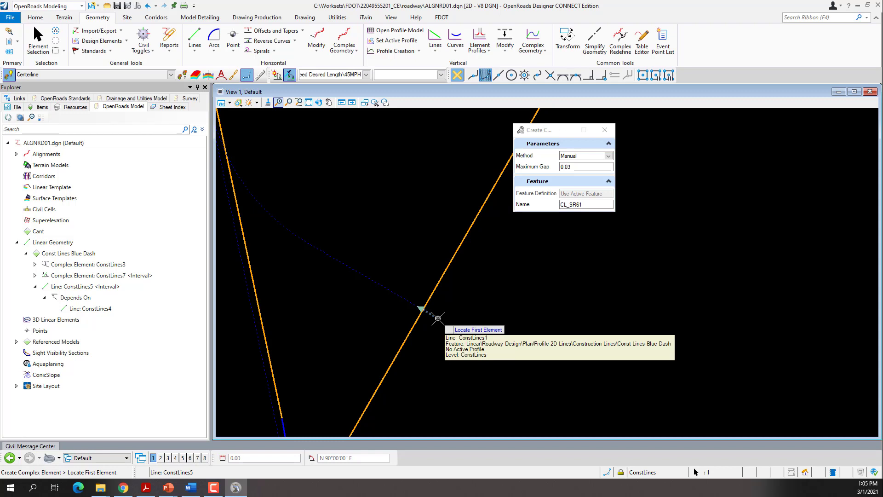
Step: Join the diagonal construction line, the arc and the trimmed construction line into one complex element, starting from the diagonal line's far end
left_click(420, 309)
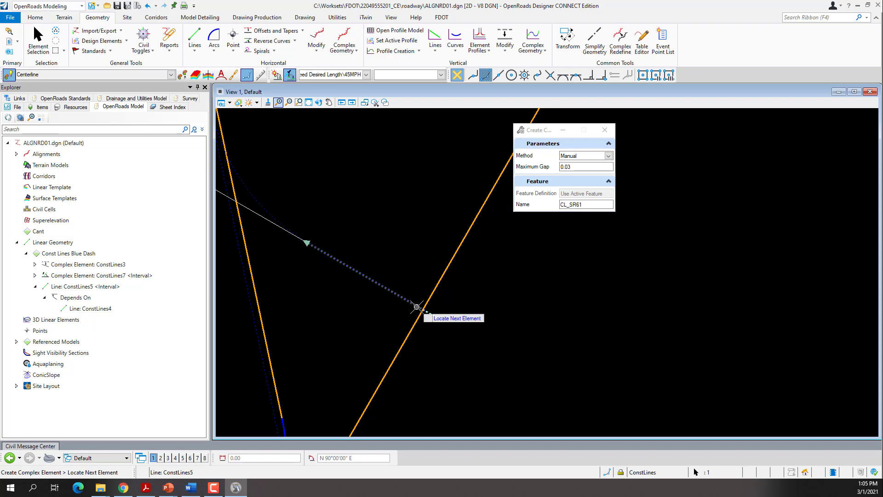
scroll(359, 253, "up", 3)
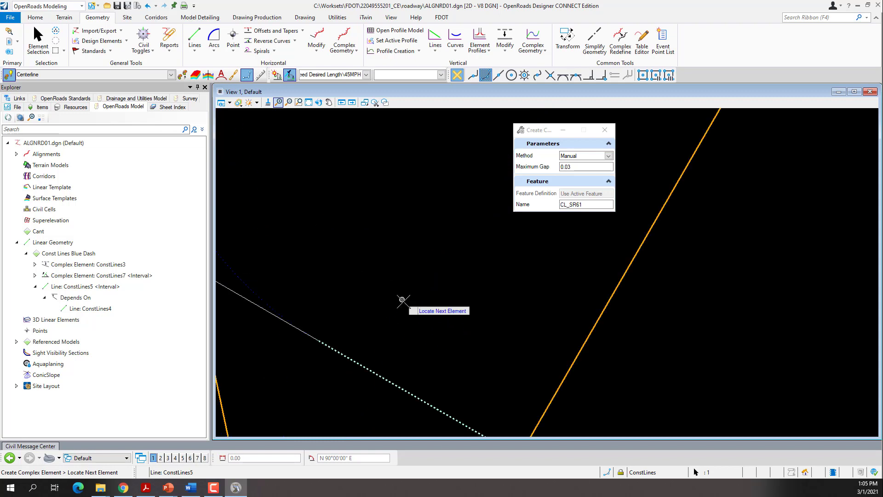
scroll(395, 299, "down", 2)
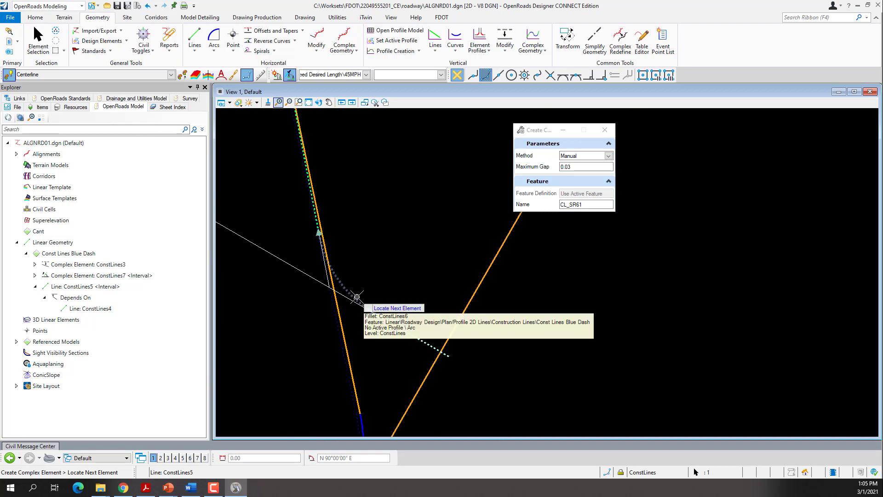
scroll(323, 229, "up", 2)
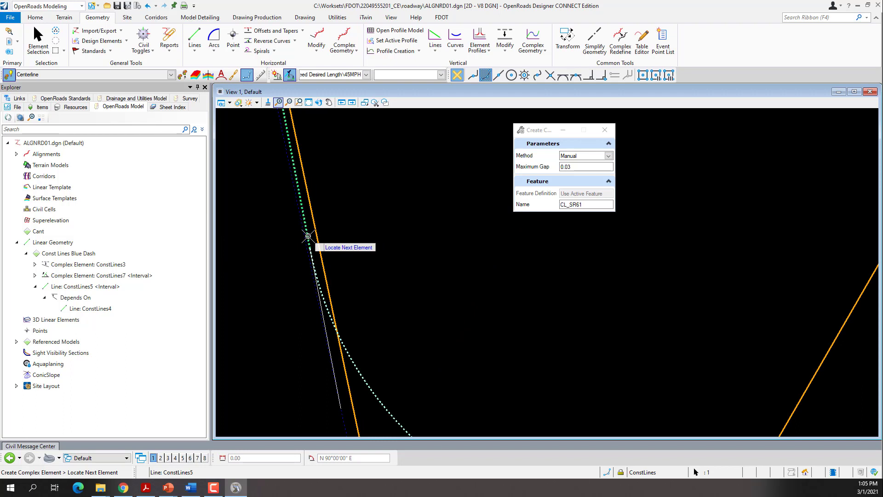
scroll(278, 310, "down", 2)
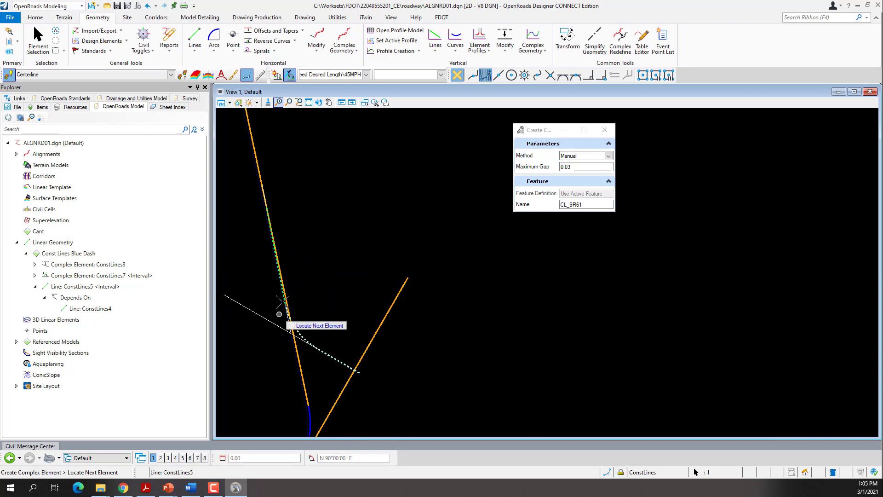
scroll(278, 303, "up", 2)
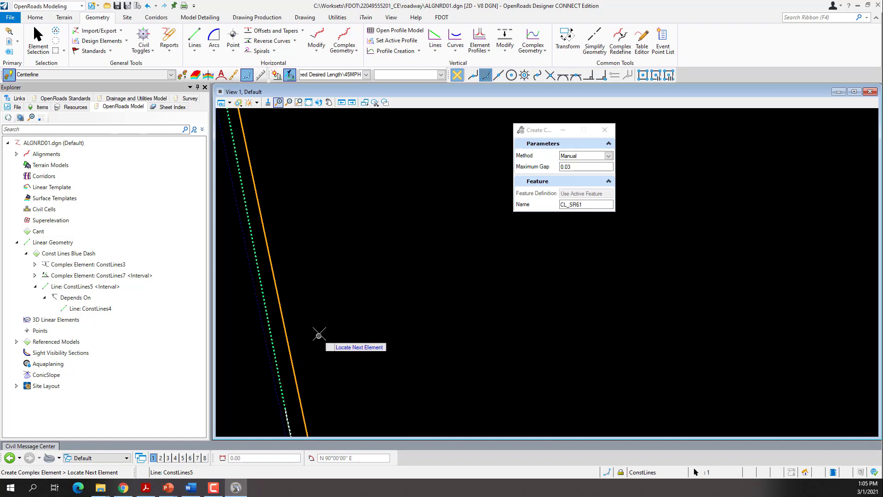
scroll(319, 321, "down", 4)
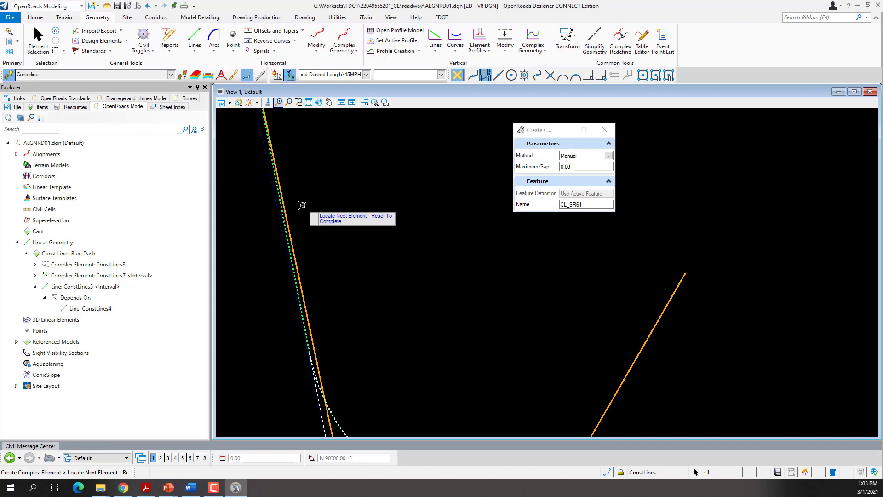
right_click(303, 205)
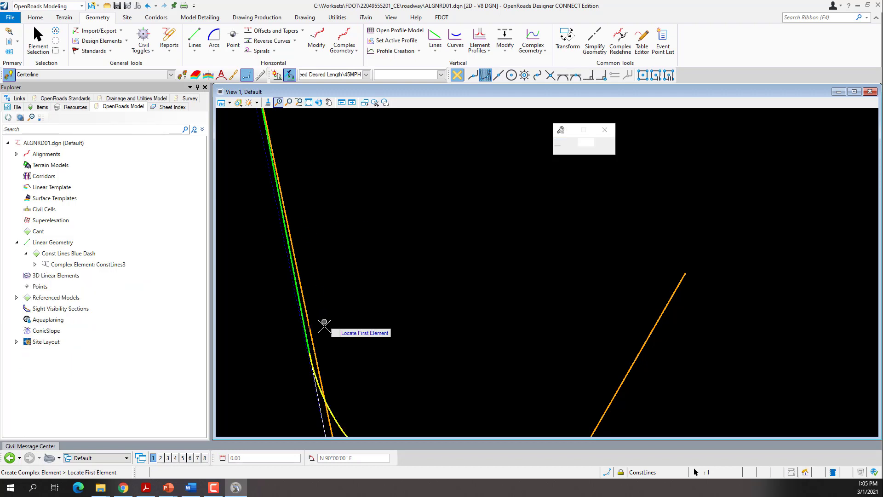
Step: Assign the 45MPH design standard to the CL_SR61 centerline and switch off the active design standard toggle
scroll(300, 249, "down", 5)
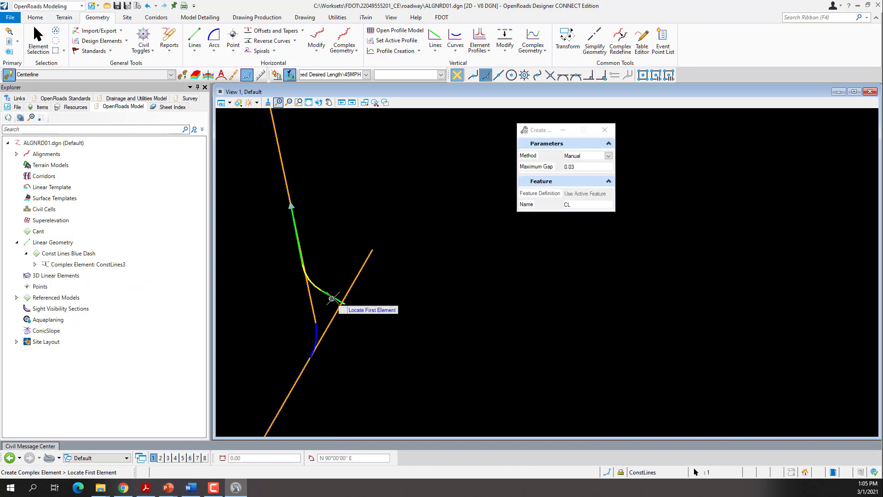
scroll(331, 298, "up", 5)
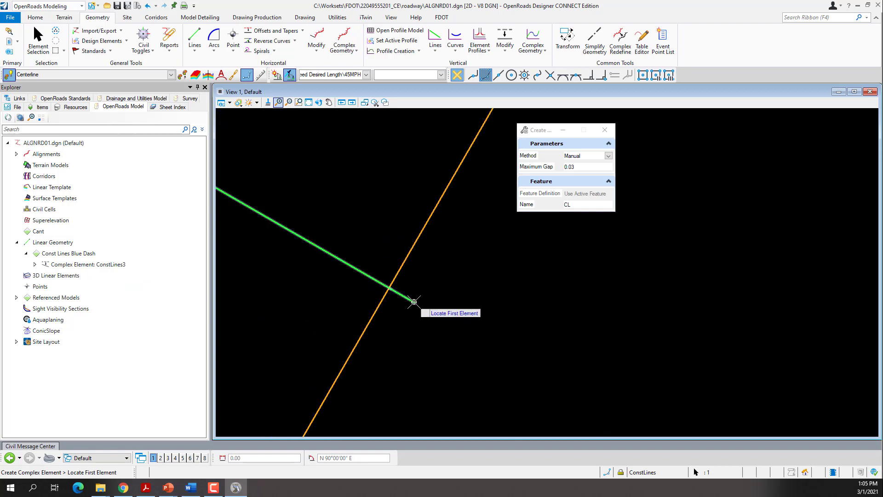
left_click(277, 75)
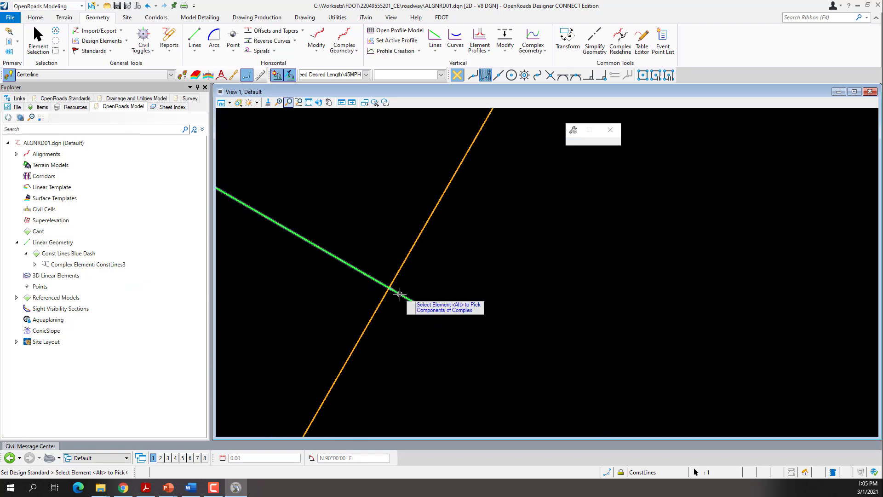
scroll(399, 293, "up", 3)
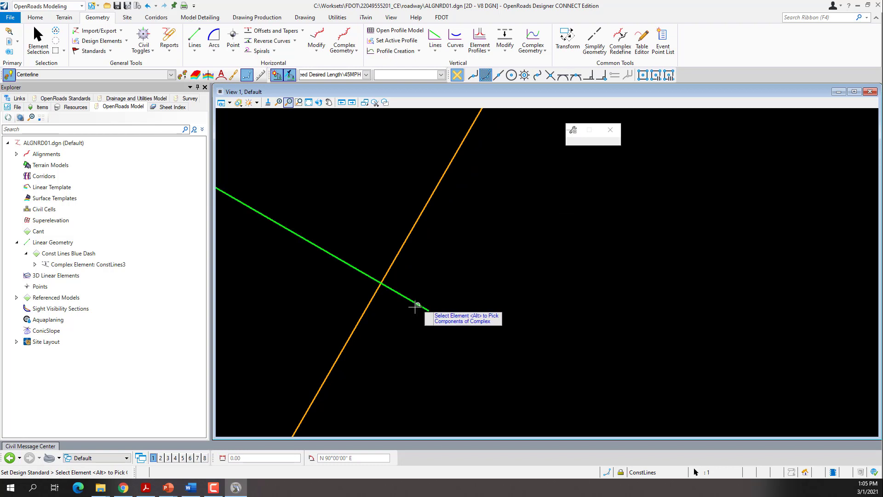
left_click(289, 75)
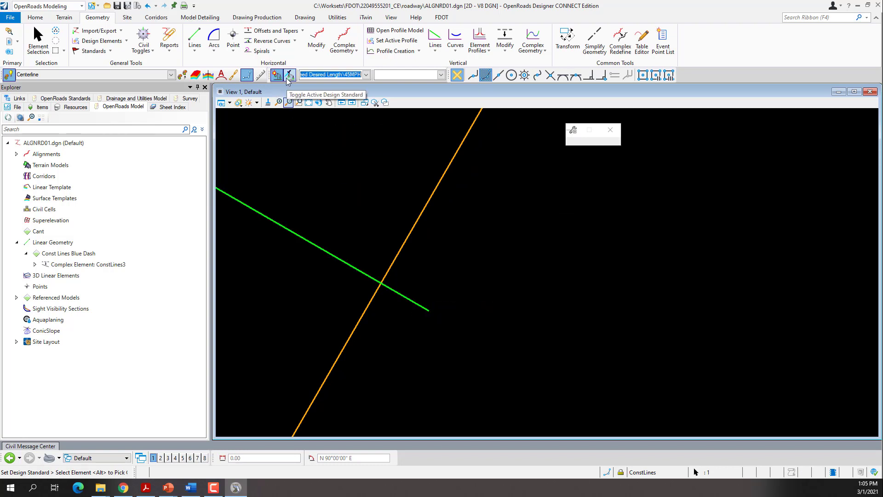
scroll(400, 303, "down", 5)
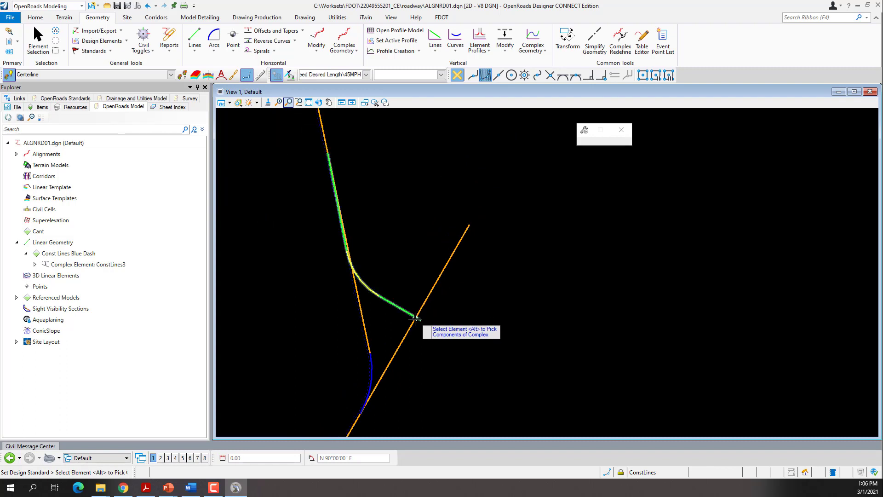
Step: Show the warnings in the Civil Message Center and locate the short-tangent warning on the CL_SR61 centerline
left_click(39, 449)
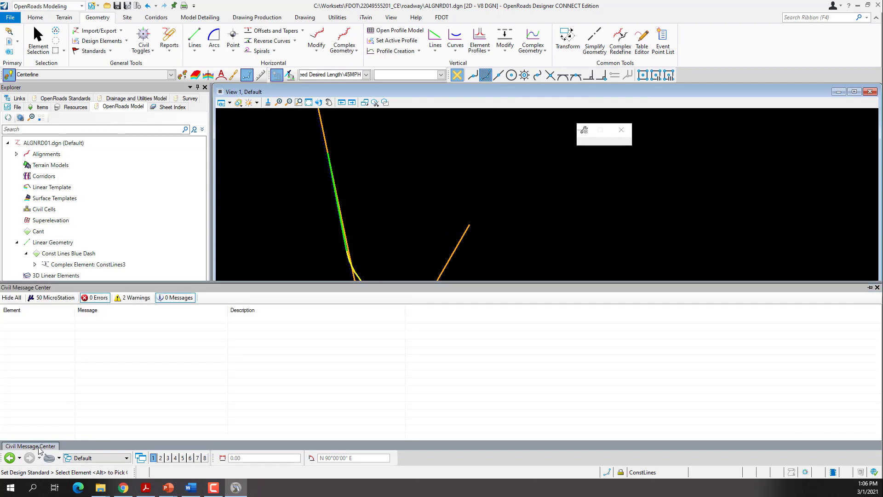
left_click(134, 299)
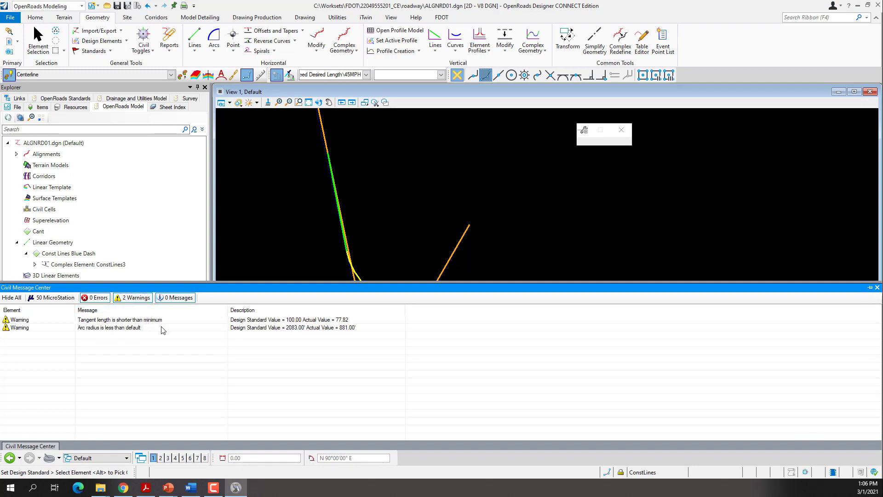
scroll(401, 313, "up", 5)
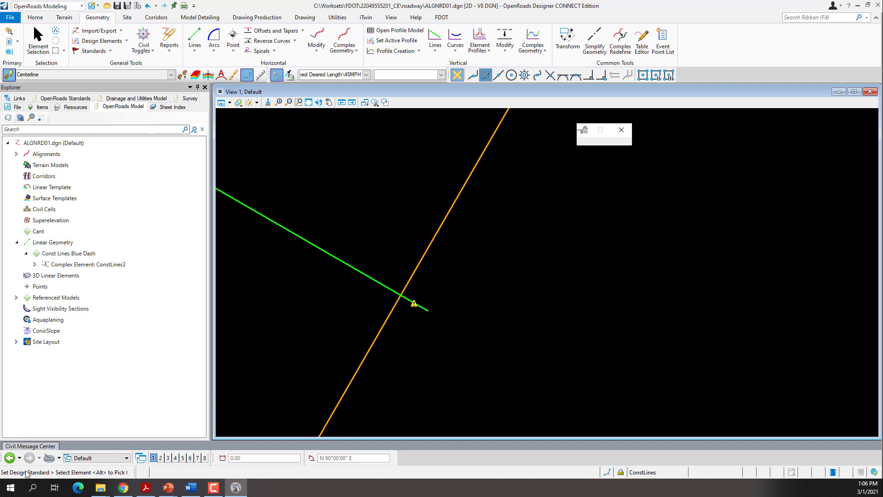
scroll(420, 308, "up", 1)
scroll(420, 309, "up", 1)
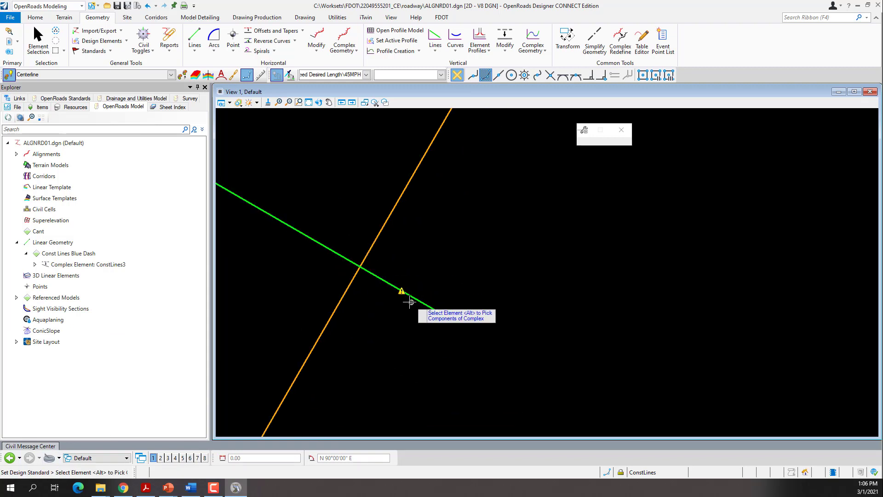
left_click(52, 446)
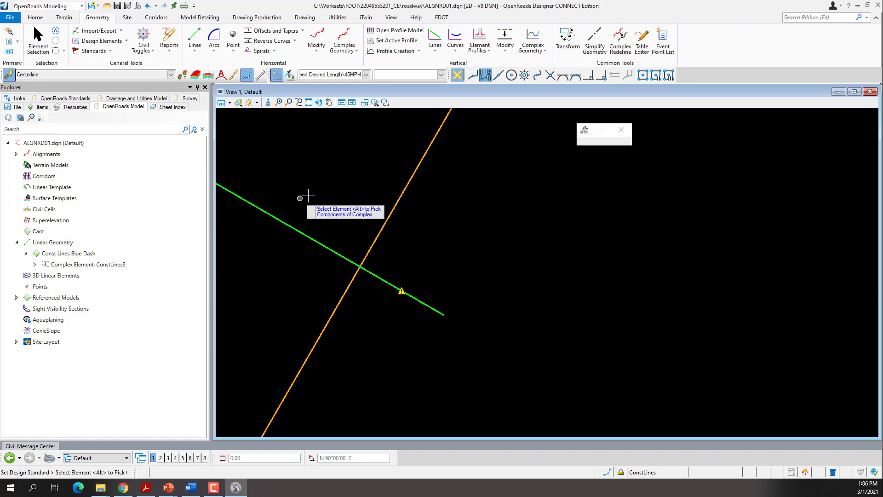
Step: Set the length of CL_SR61's short end tangent to 105 feet and reselect the centerline to check the edit
left_click(39, 42)
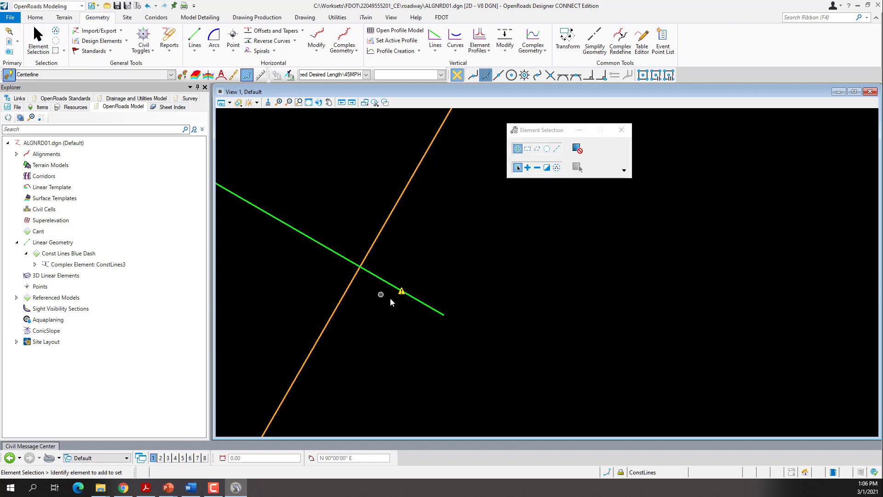
left_click(406, 297)
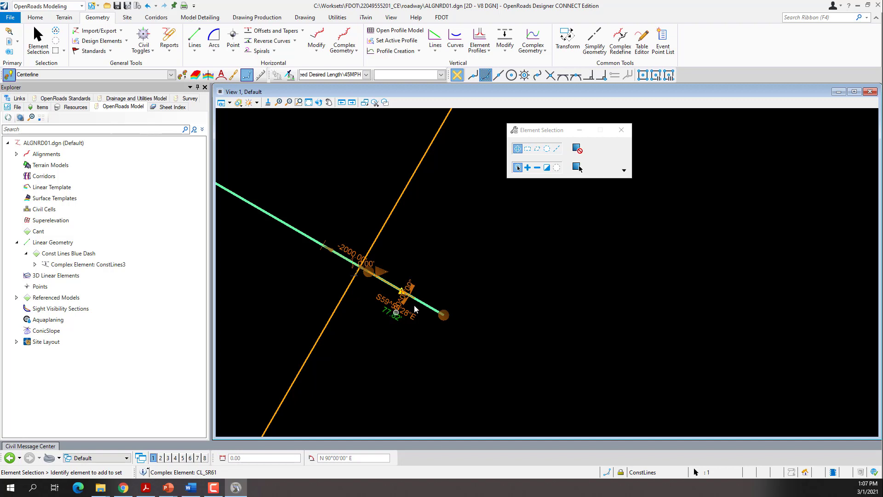
left_click(394, 317)
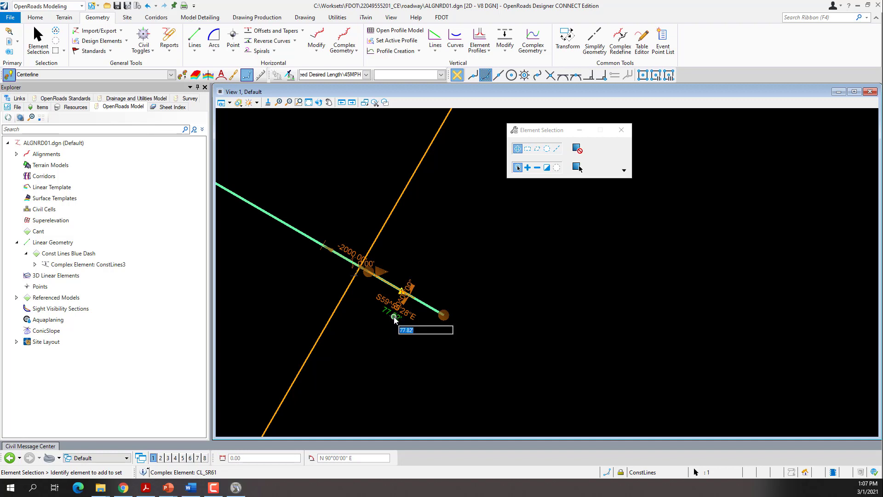
type("10")
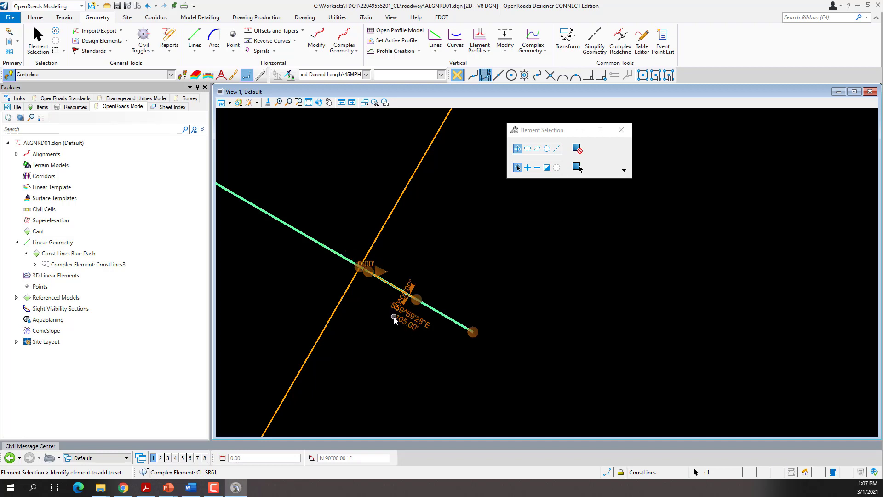
key("Return")
left_click(386, 366)
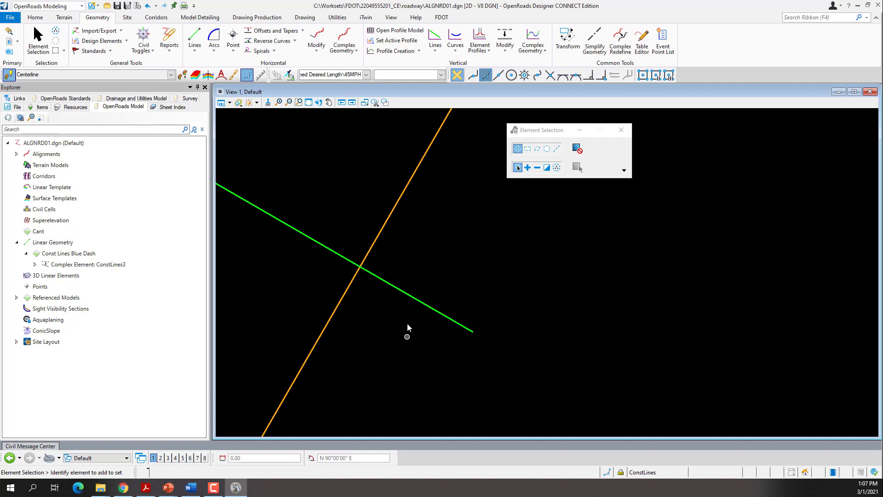
left_click(411, 295)
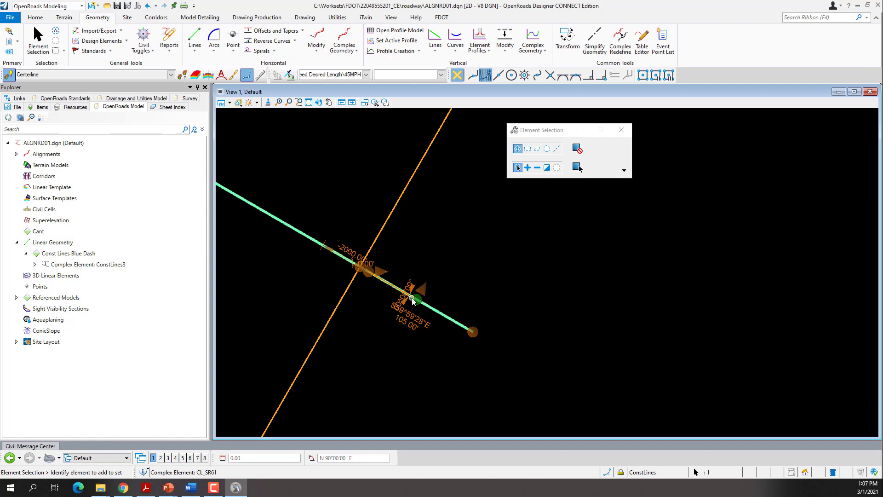
left_click(410, 269)
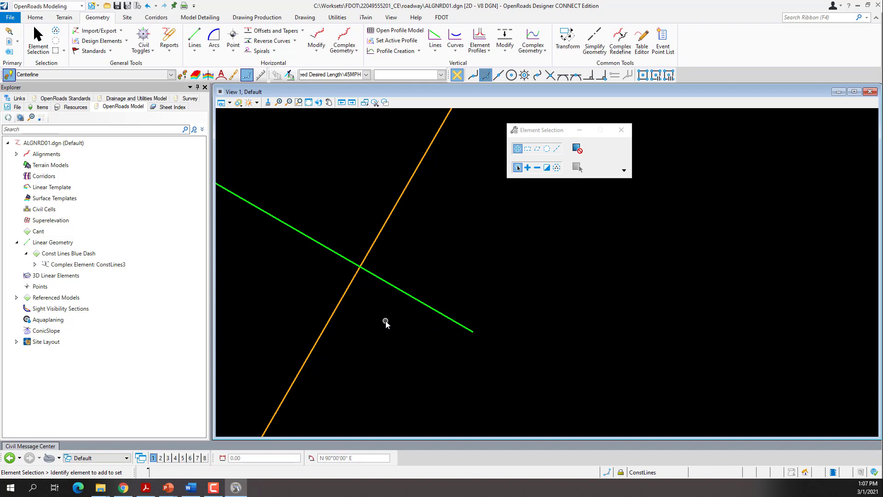
Step: Zoom to the arc radius warning on CL_SR61 from the Civil Message Center and switch off the warnings display
scroll(384, 322, "down", 5)
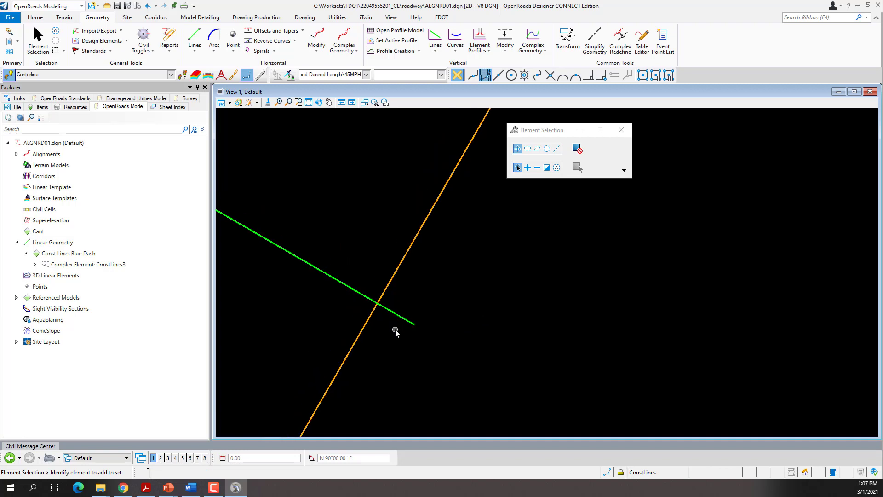
left_click(36, 448)
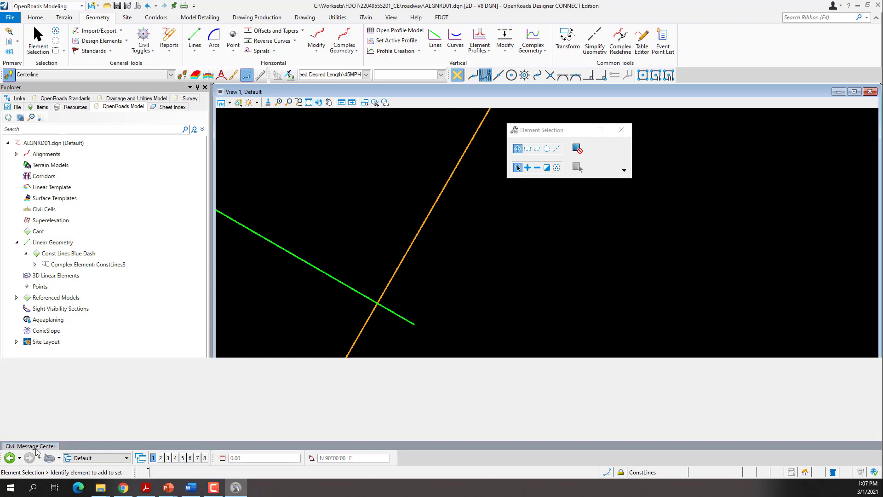
double_click(40, 321)
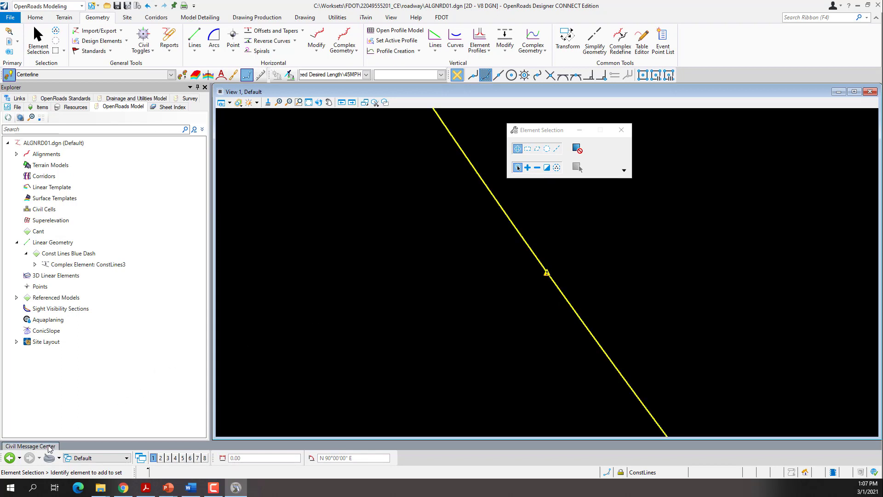
mouse_move(49, 447)
left_click(129, 301)
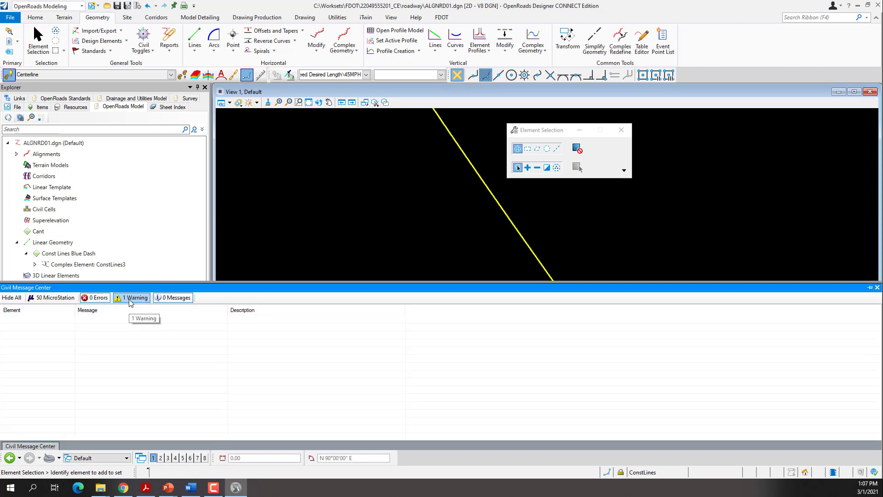
Step: Start the Start Station command for the horizontal geometry and enter 700+00 as the start station
scroll(341, 258, "down", 3)
scroll(340, 257, "down", 2)
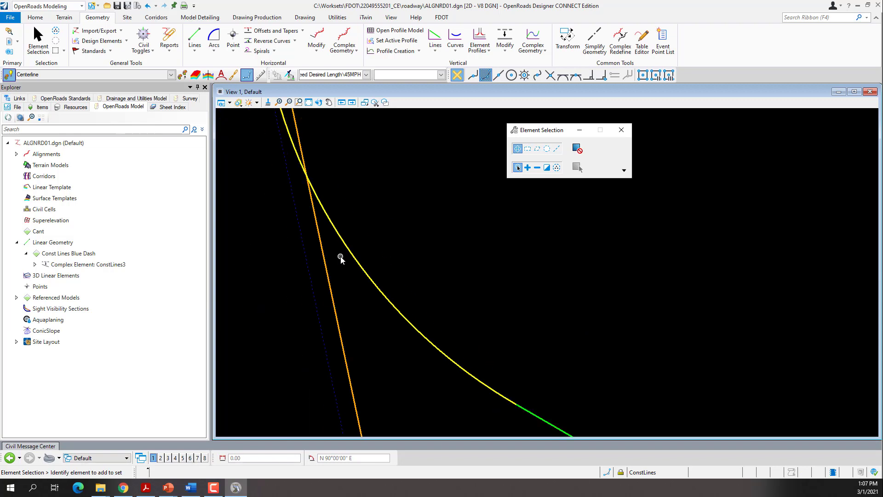
scroll(441, 346, "down", 3)
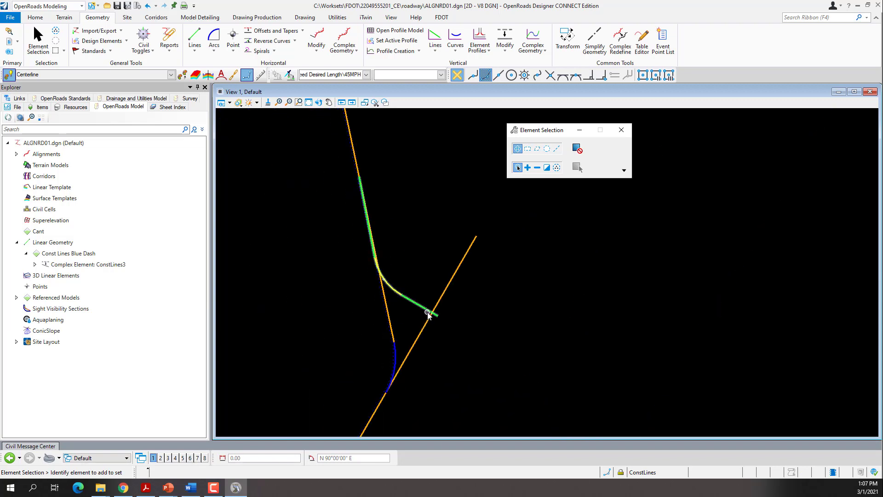
scroll(437, 317, "up", 3)
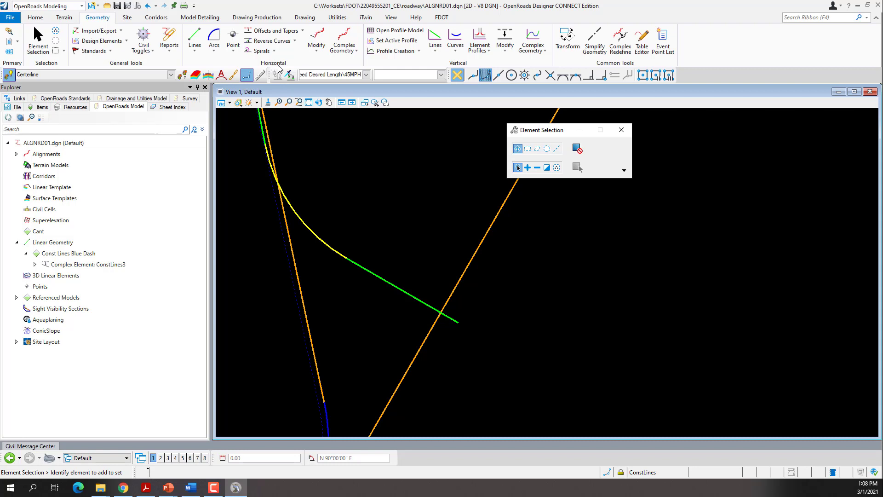
left_click(317, 54)
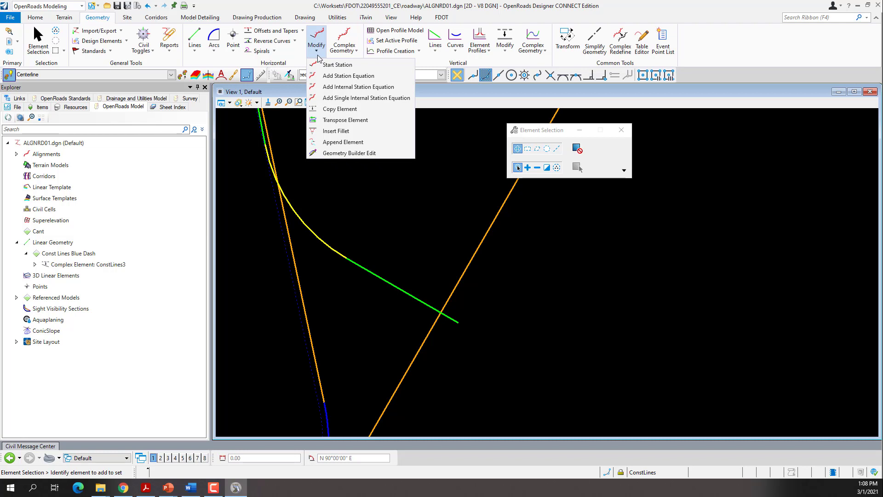
left_click(337, 64)
mouse_move(549, 135)
left_mouse_down()
mouse_move(422, 134)
mouse_move(534, 134)
mouse_move(554, 144)
left_mouse_up()
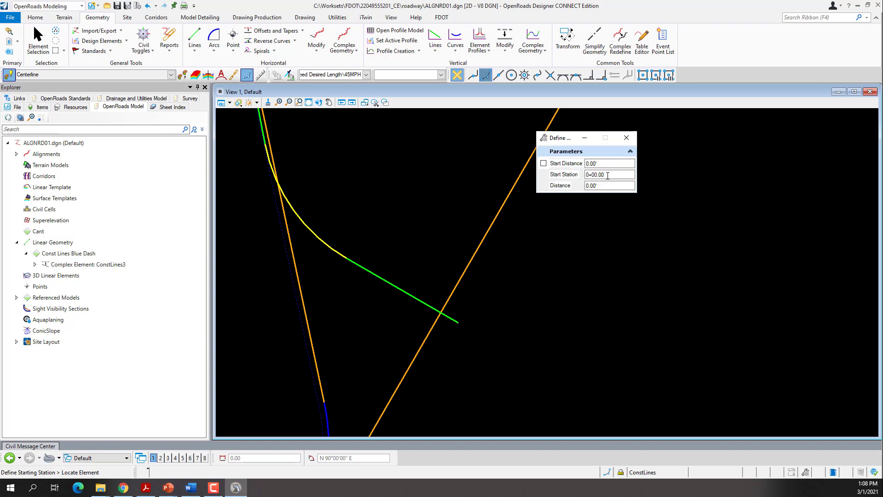
left_click_drag(608, 175, 582, 180)
type("700")
key("Tab")
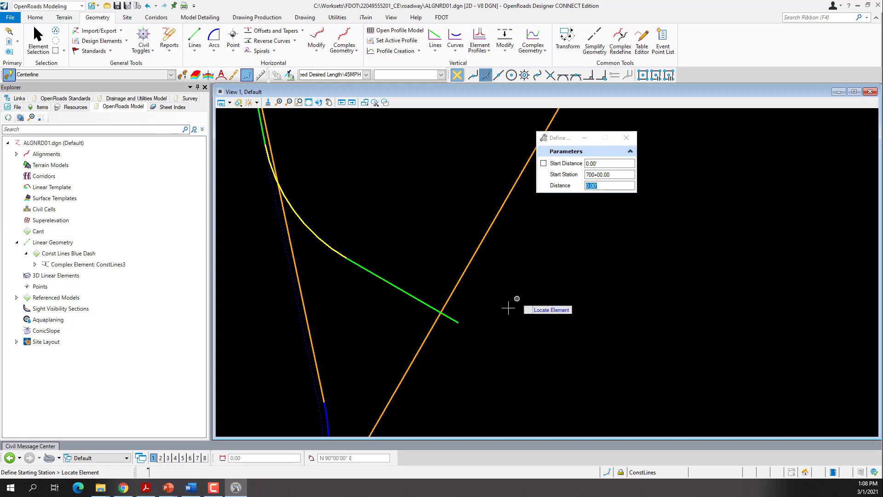
Step: Apply start station 700+00 to CL_SR61 at its intersection with the crossing orange line, using the Intersection snap
left_click(455, 321)
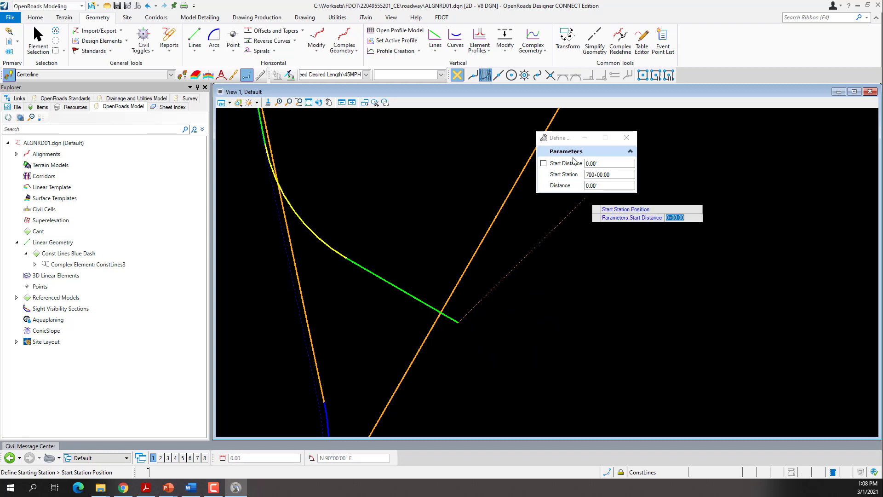
left_click(550, 76)
scroll(479, 305, "up", 5)
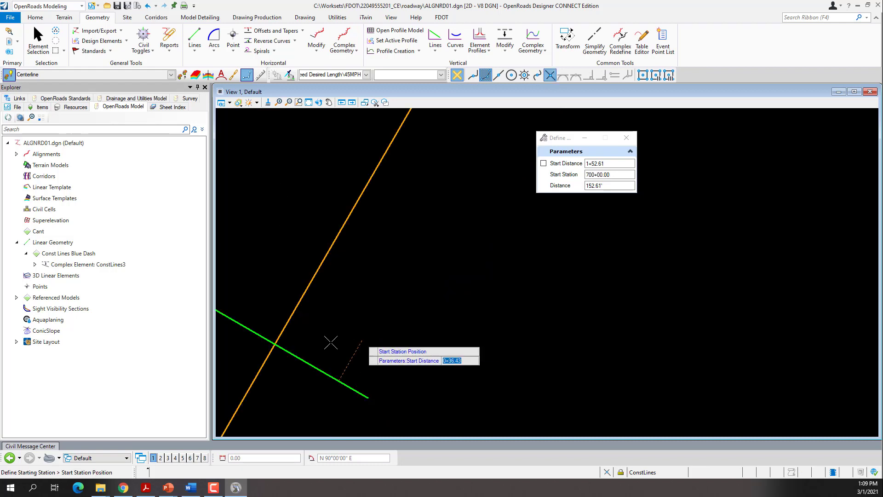
left_click(277, 335)
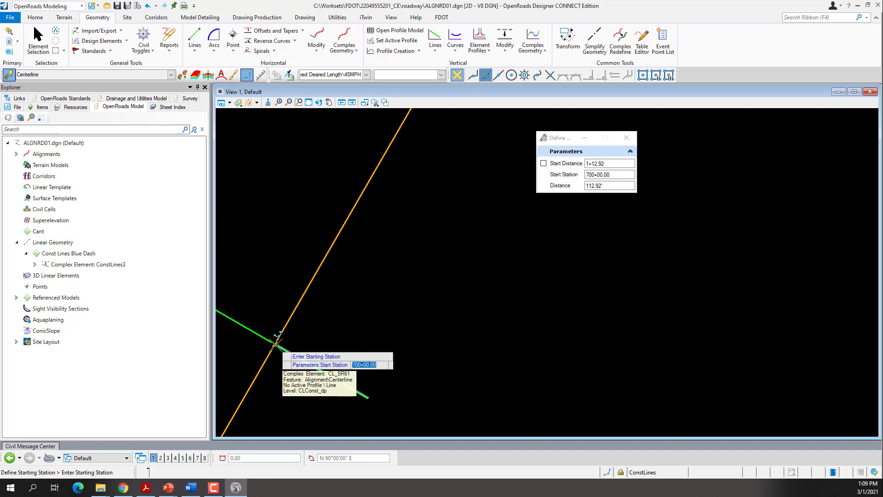
left_click(275, 344)
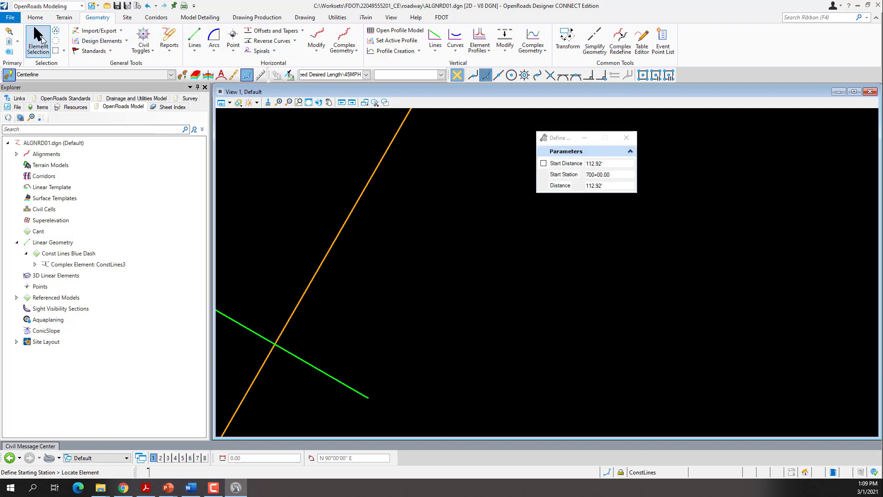
Step: Select CL_SR61 to inspect its start station, clear the selection, and auto-hide the Explorer to enlarge the view
left_click(39, 41)
left_click(307, 367)
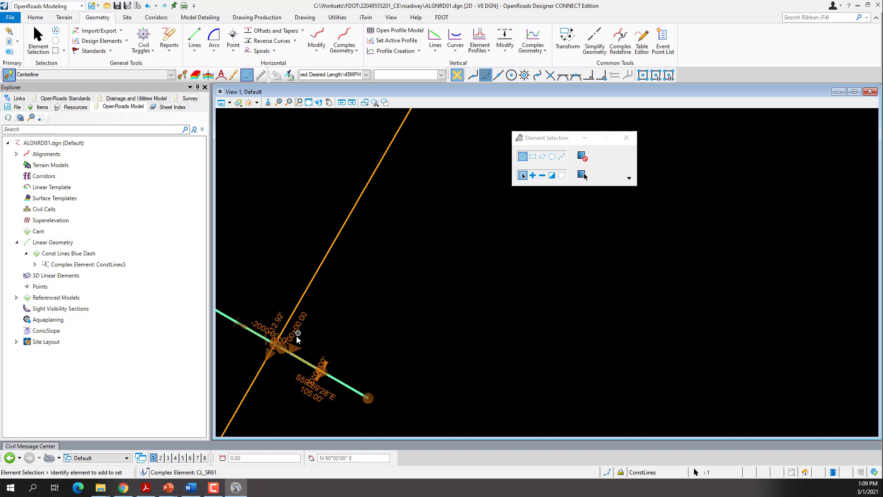
left_click(384, 320)
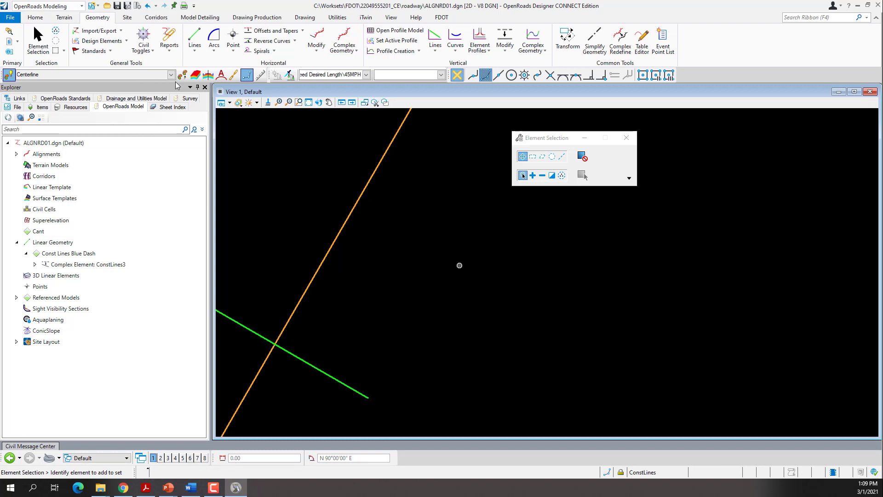
left_click(197, 87)
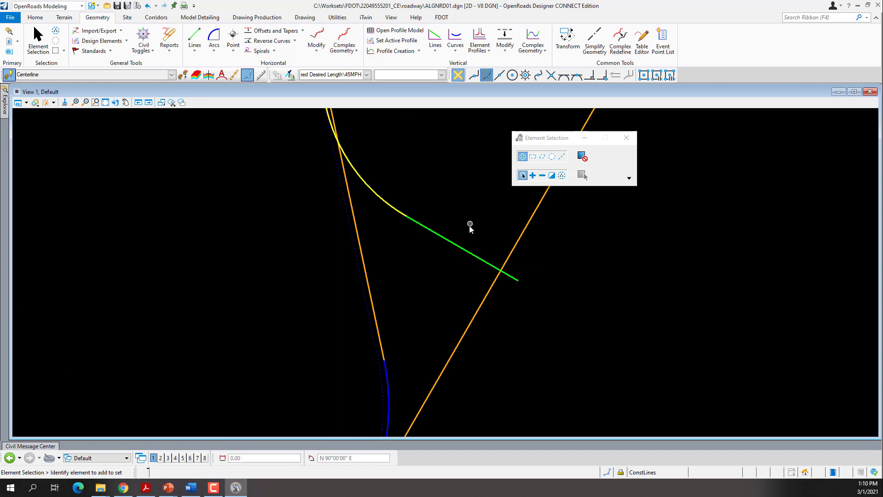
Step: Generate the horizontal geometry report for CL_SR61, enlarge the report window, and review the alignment elements
left_click(455, 247)
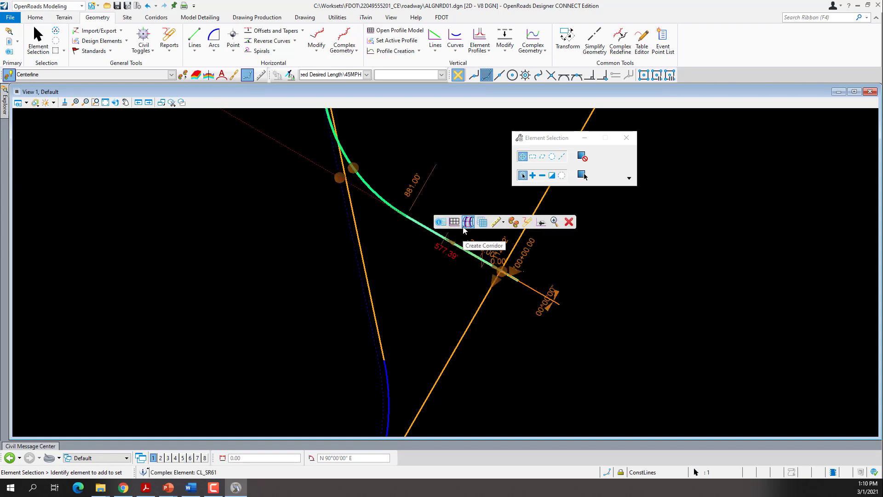
left_click(528, 224)
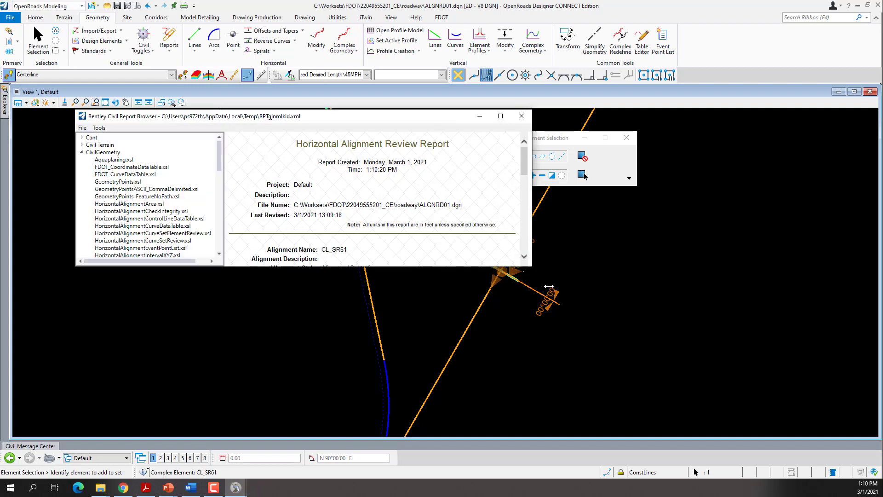
left_click_drag(532, 265, 715, 443)
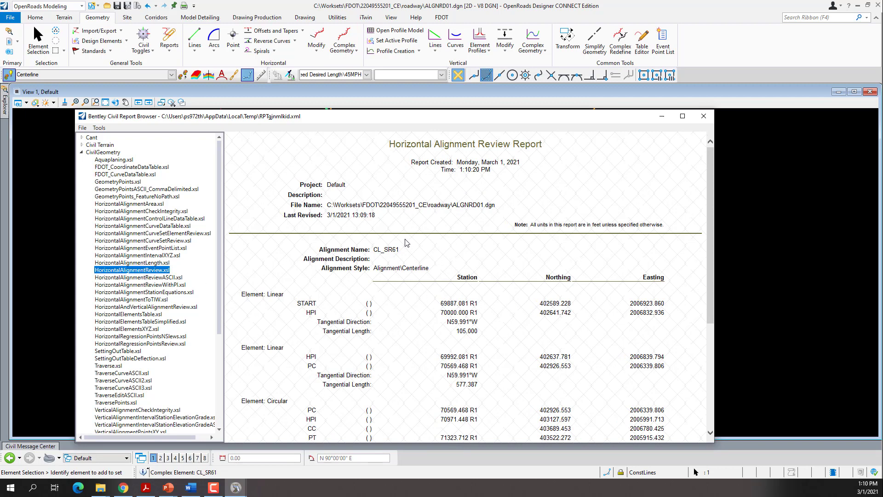
scroll(409, 248, "down", 1)
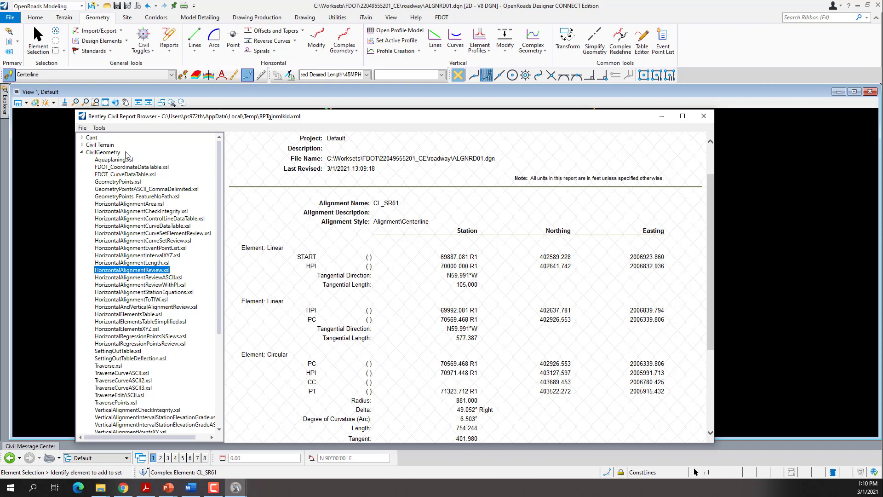
Step: Set the station format of the alignment review report to ss+ss.ss in the format options
left_click(104, 129)
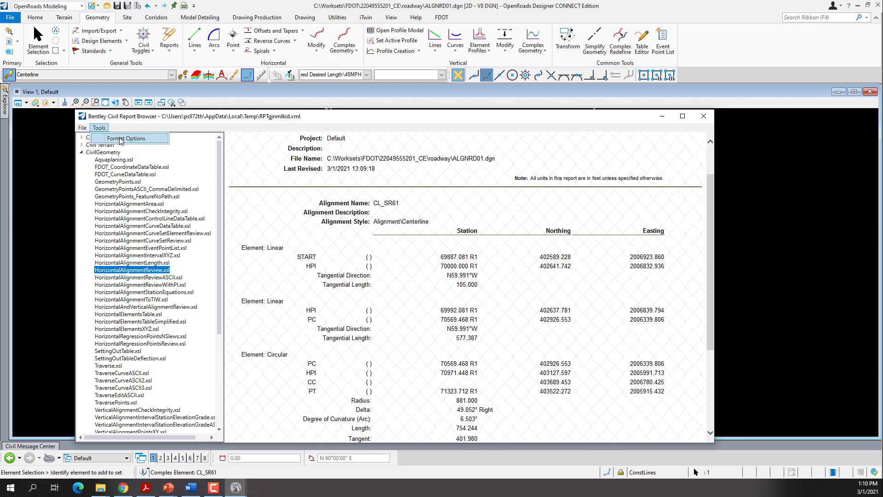
left_click(122, 139)
left_click_drag(389, 134, 376, 127)
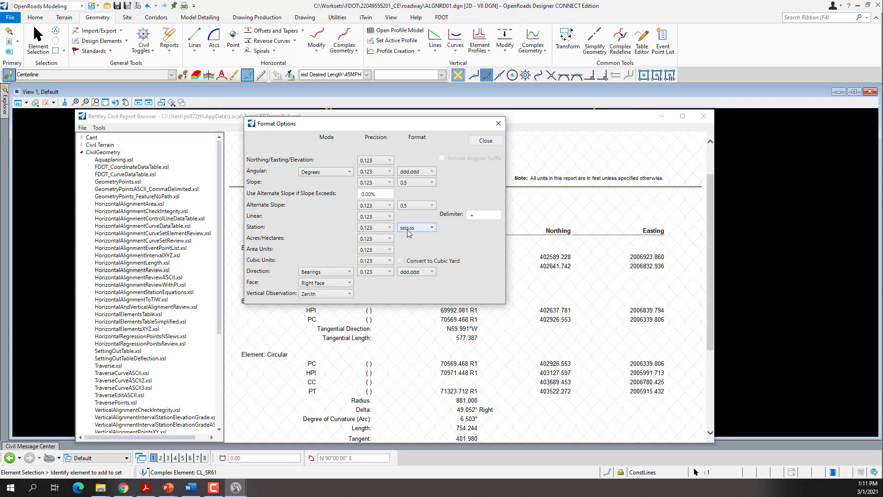
left_click(433, 230)
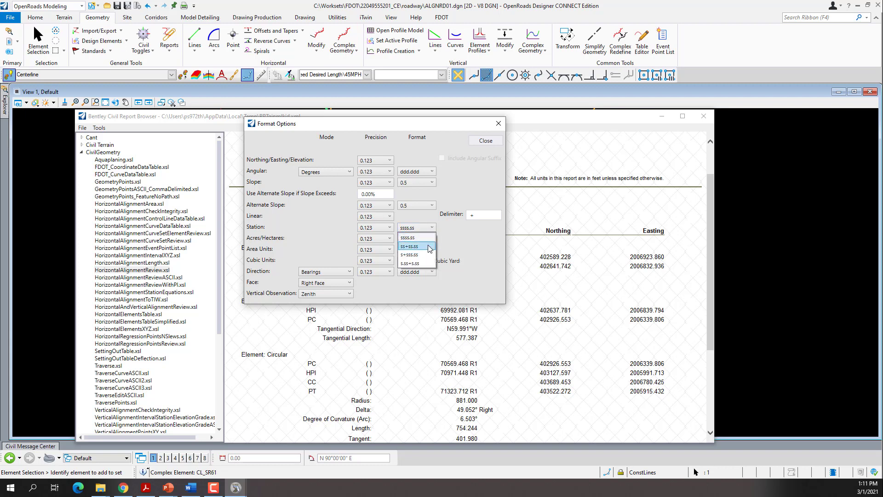
left_click(409, 246)
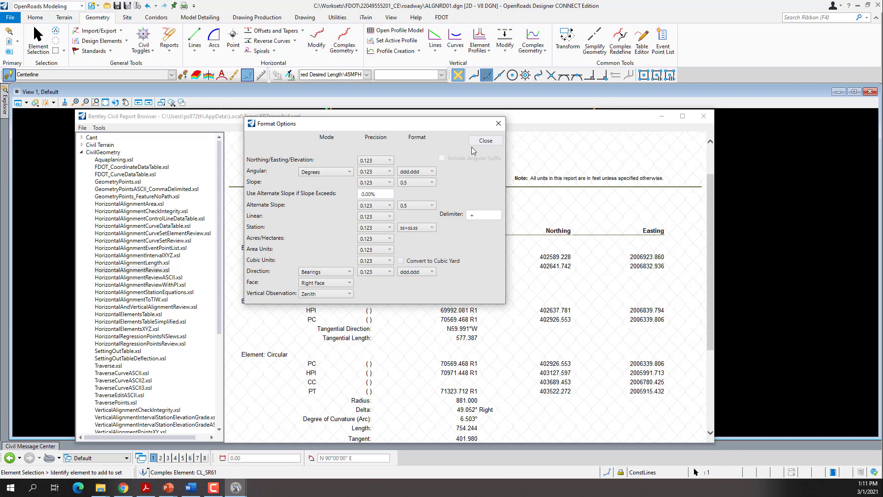
left_click(485, 141)
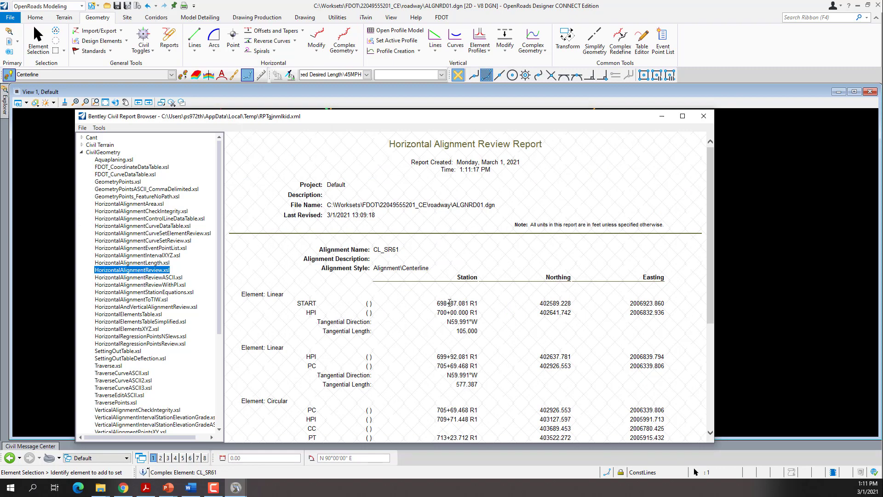
Step: Review the reformatted stations, close the report browser, and deselect CL_SR61
scroll(450, 303, "down", 1)
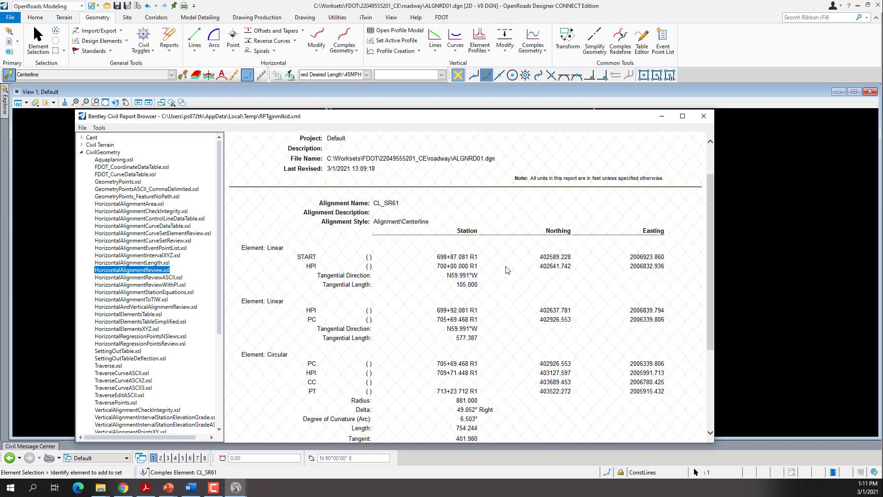
left_click(86, 129)
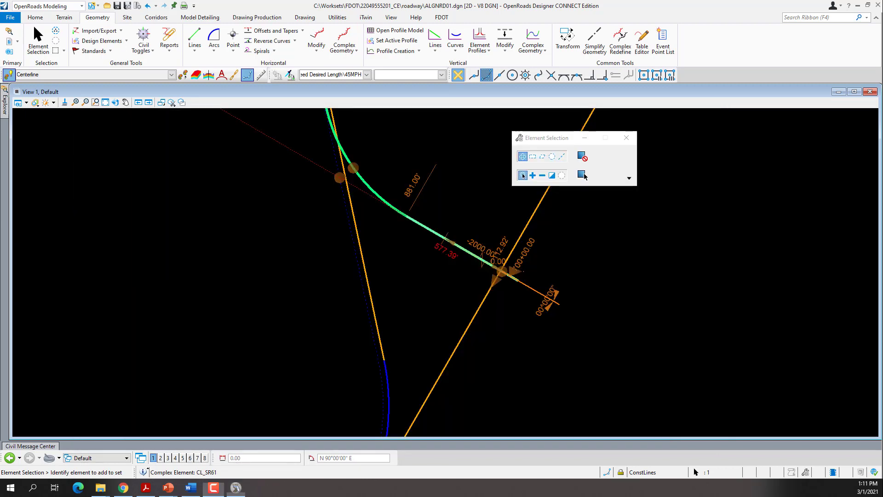
left_click(703, 116)
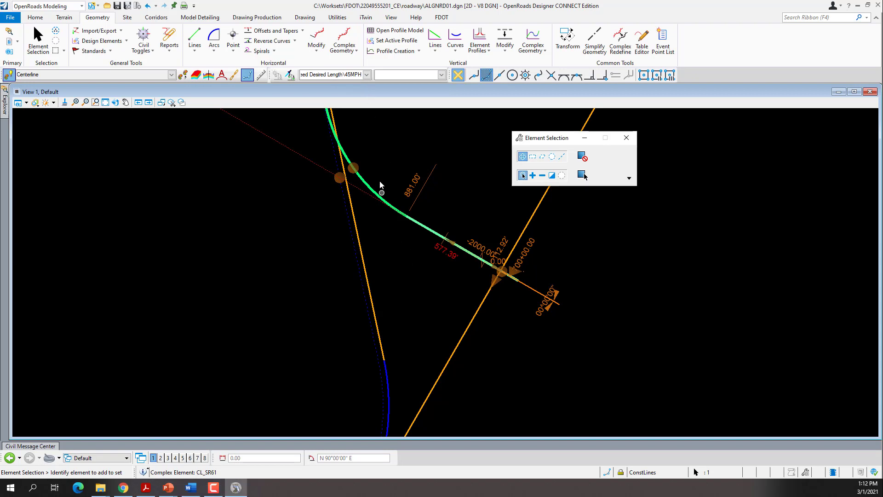
left_click(423, 274)
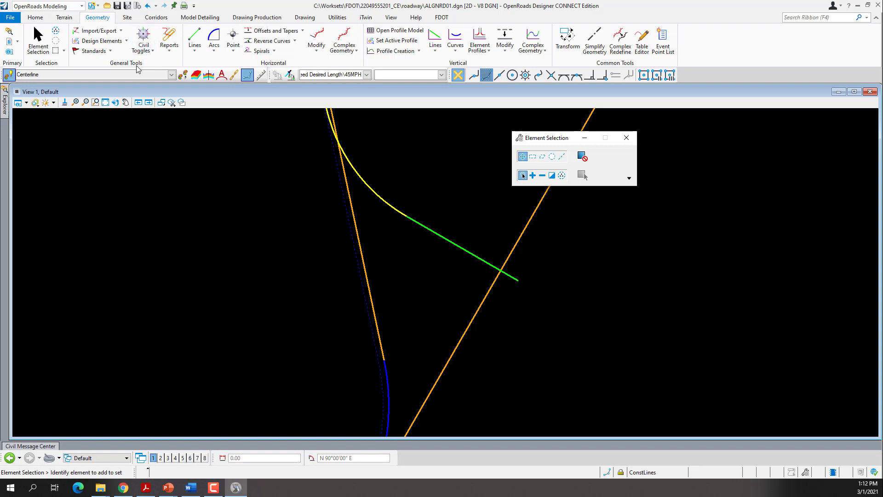
Step: Start Export Geometry with export type LandXML, version 1.2, and Only Active Profiles switched off
left_click(121, 31)
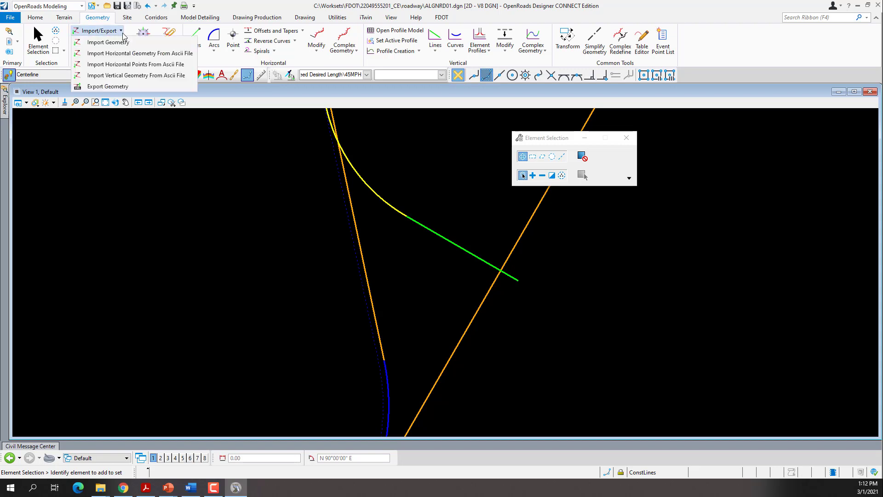
left_click(115, 87)
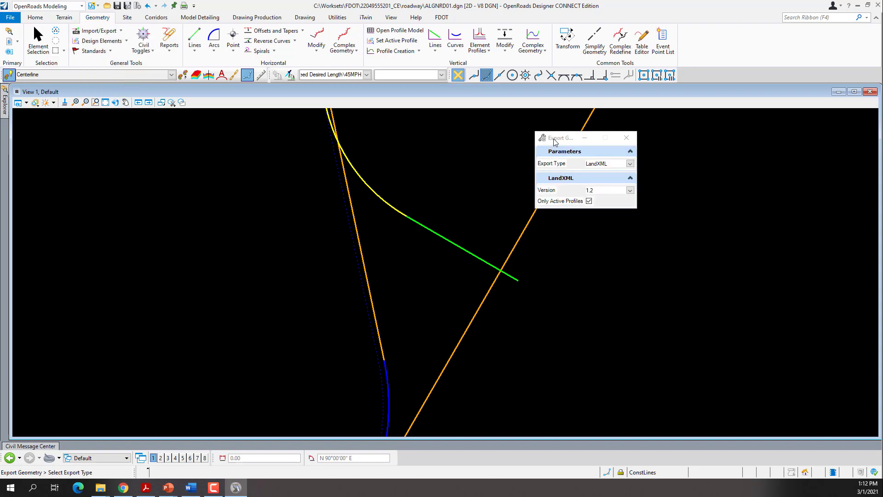
left_click_drag(555, 141, 161, 156)
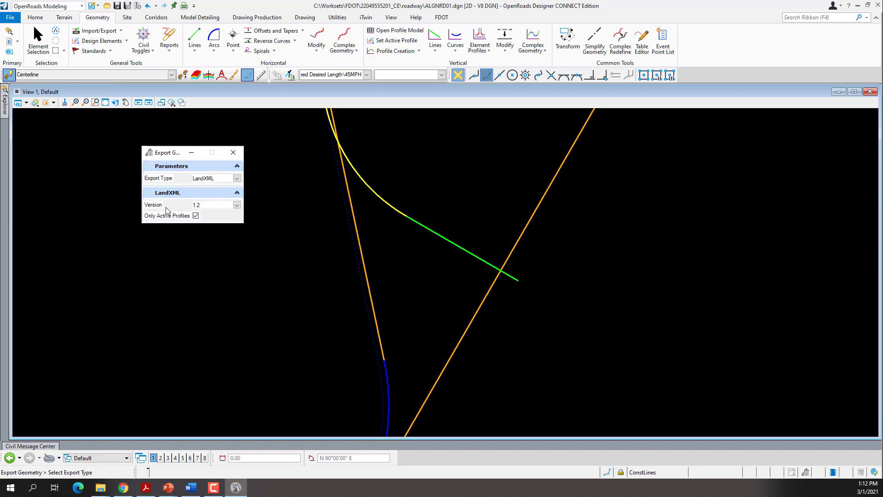
left_click(195, 215)
left_click(196, 215)
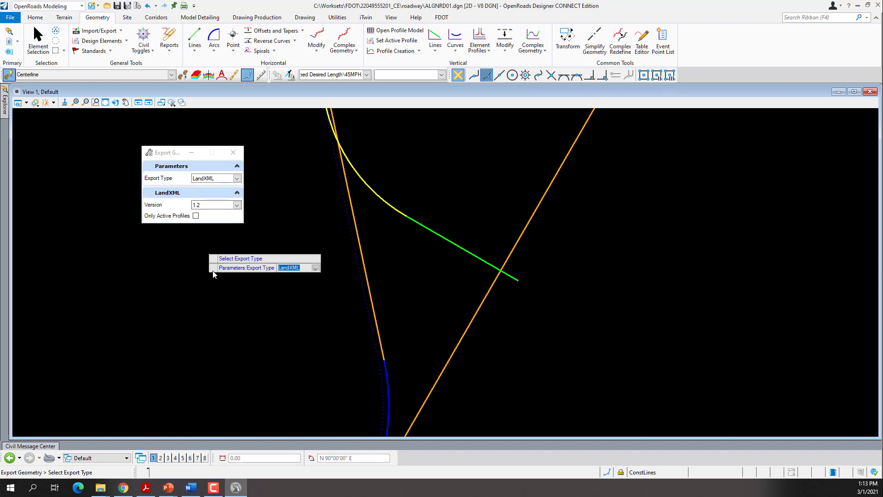
Step: Export the CL_SR61 alignment as CL_SR61.xml to the Roadway folder, accepting the LandXML settings
left_click(213, 270)
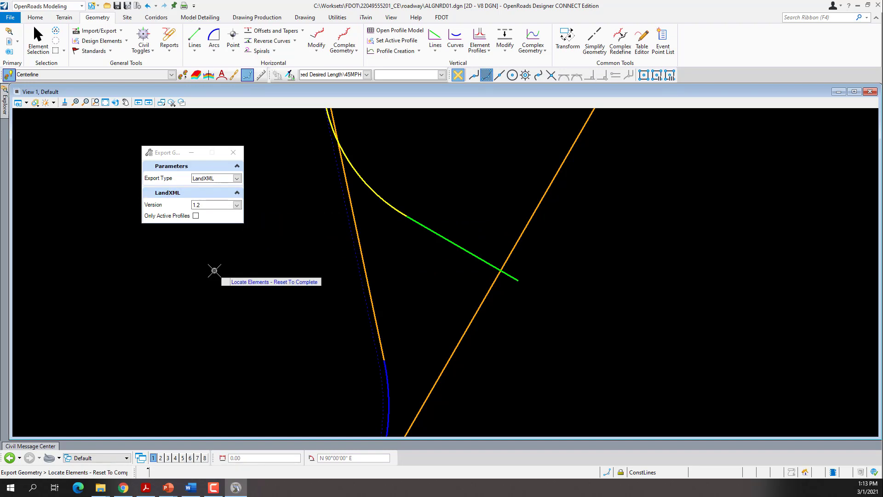
left_click(441, 240)
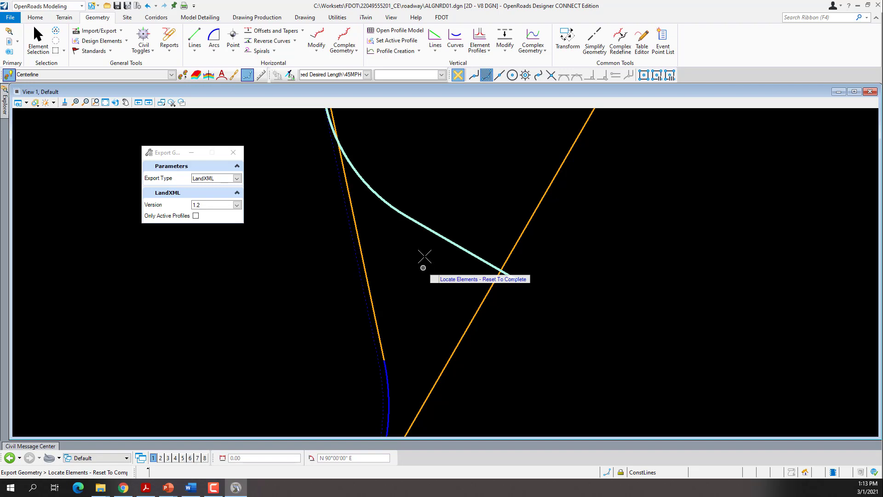
right_click(392, 274)
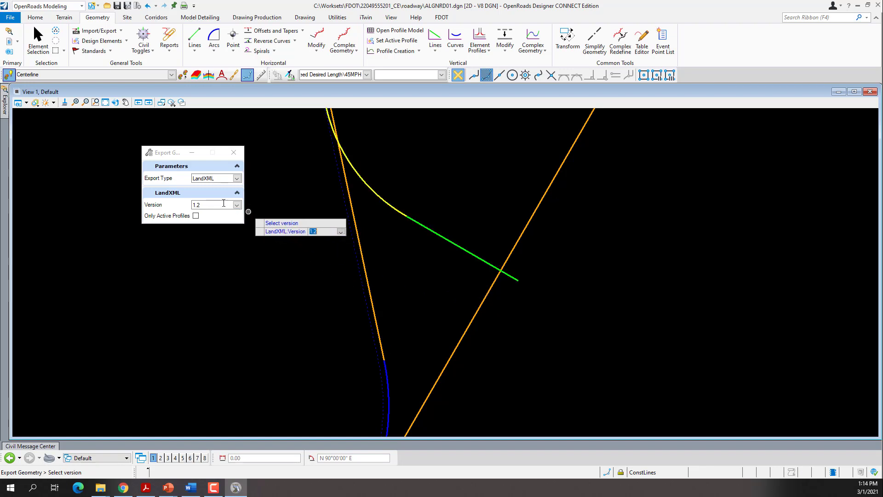
left_click(243, 277)
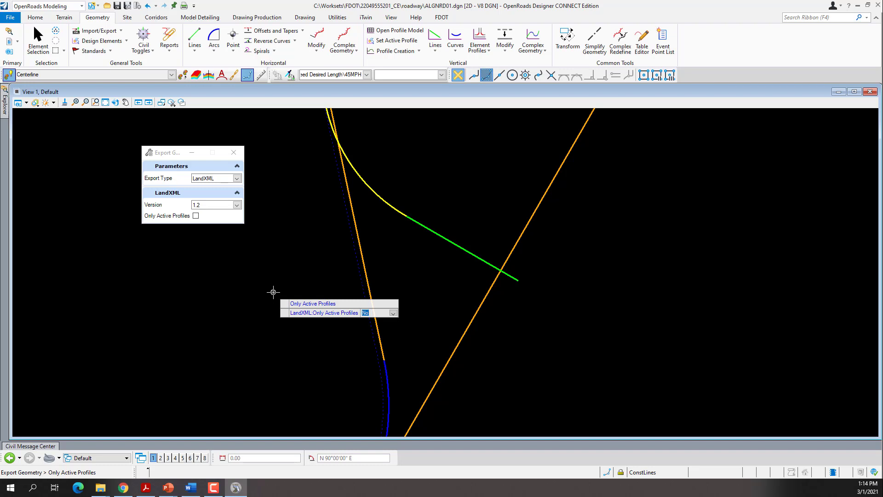
left_click(273, 292)
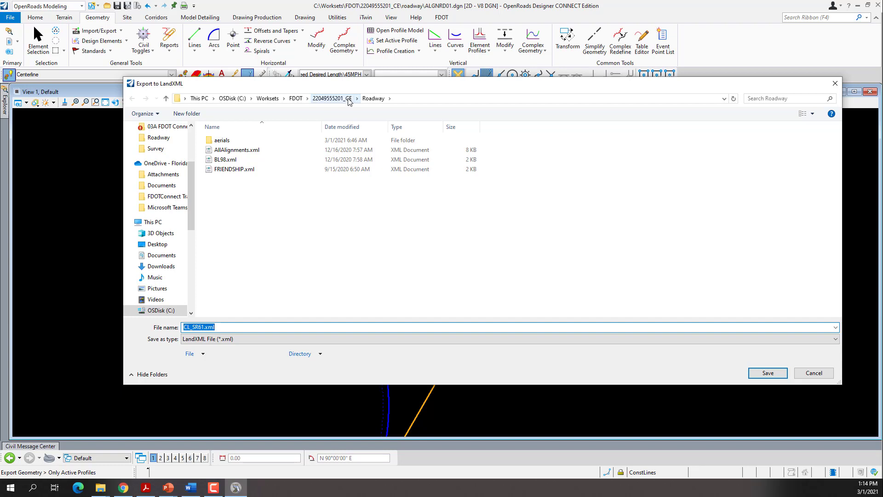
left_click(776, 380)
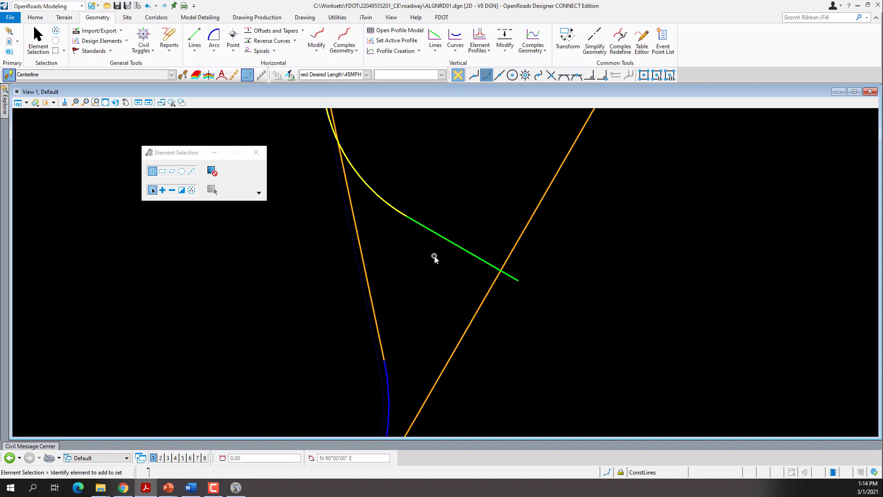
Step: Start Import Geometry and open FRIENDSHIP.xml from the Roadway folder
scroll(209, 331, "down", 2)
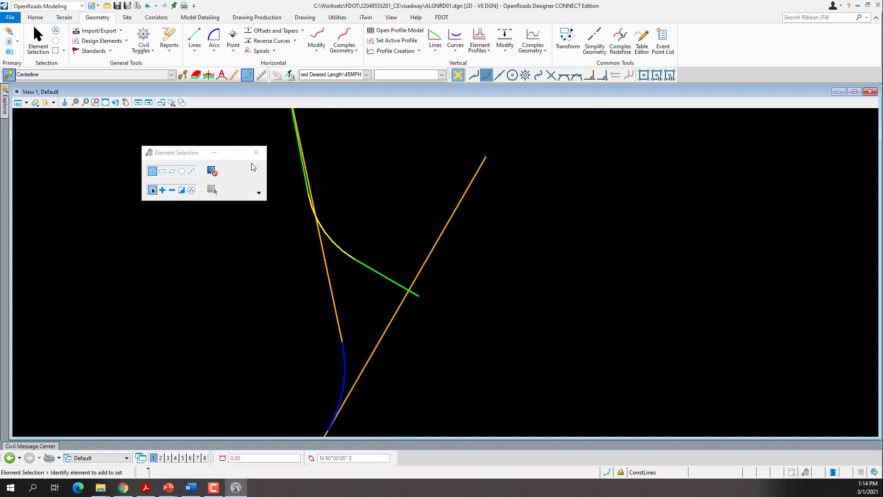
left_click(256, 152)
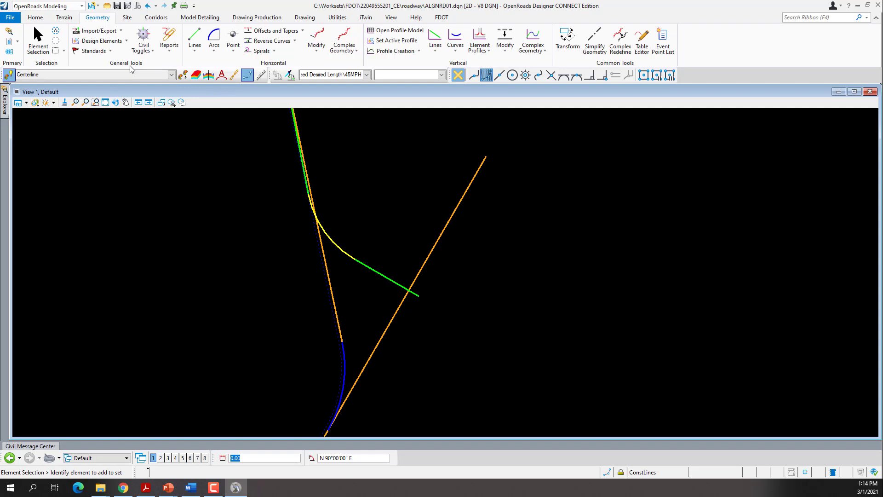
left_click(105, 32)
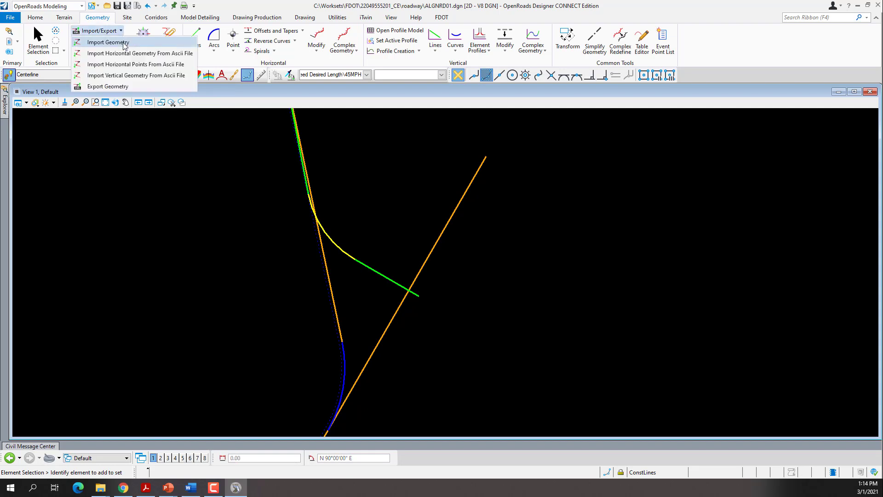
left_click(108, 42)
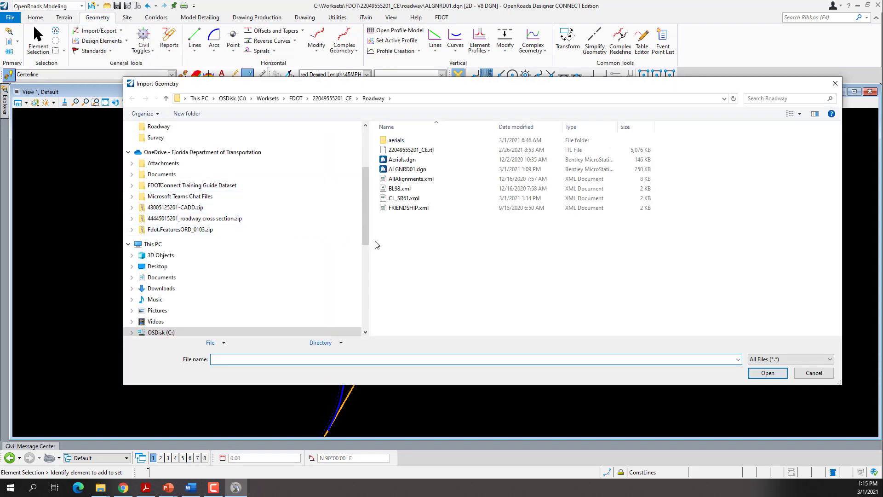
left_click(407, 211)
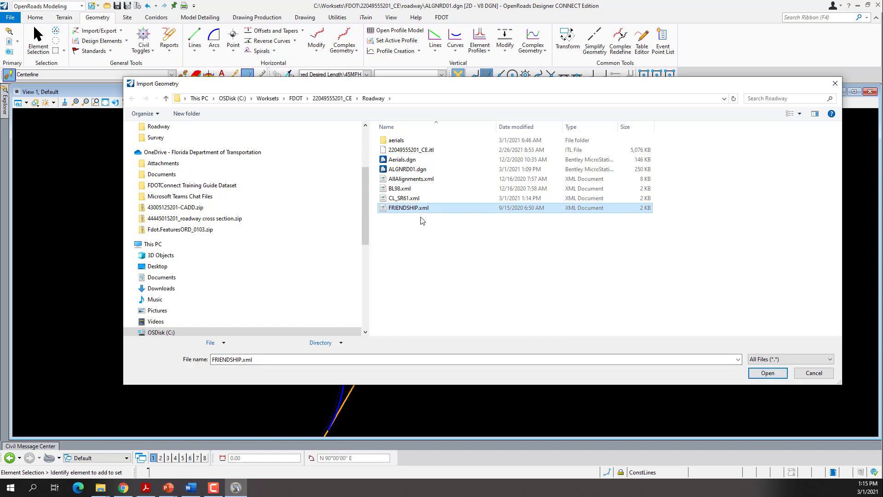
left_click(761, 374)
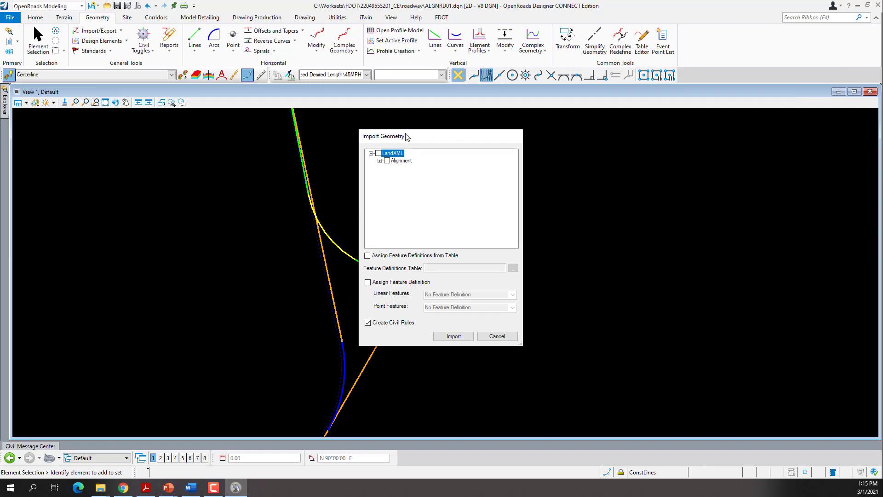
Step: Import the FRIENDSHIP and FRIENDSHIP2 centerline alignments from the LandXML file, keeping Create Civil Rules on
left_click_drag(402, 138, 264, 136)
left_click(241, 158)
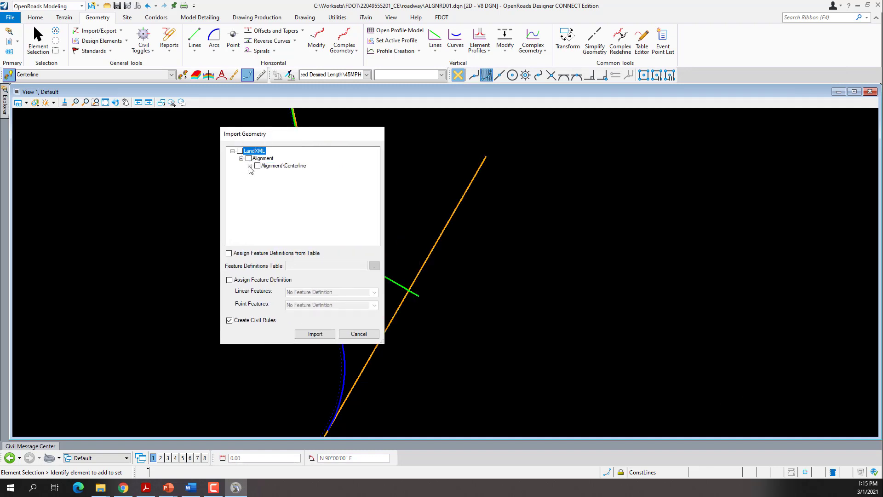
left_click(250, 166)
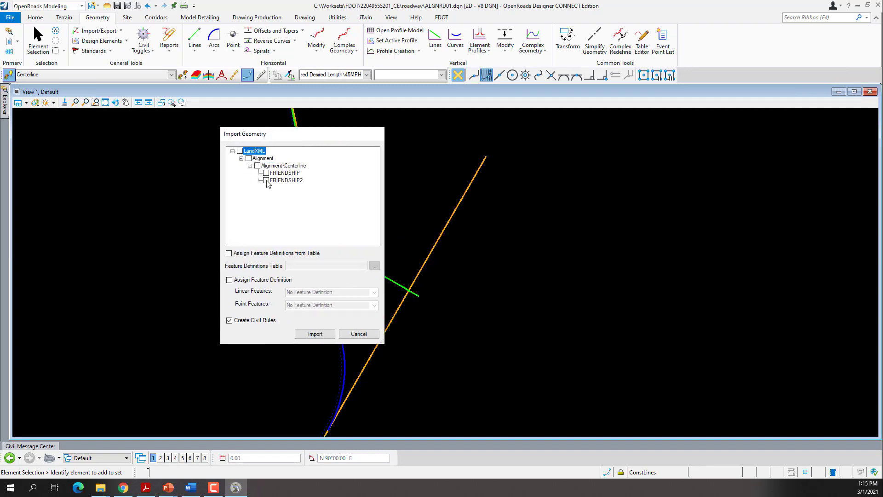
left_click(265, 180)
left_click(266, 173)
left_click(322, 336)
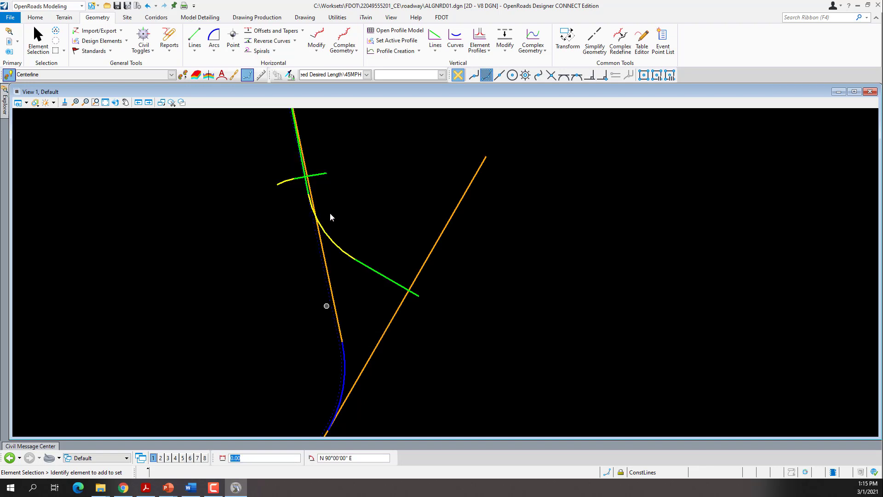
key("alt+Tab")
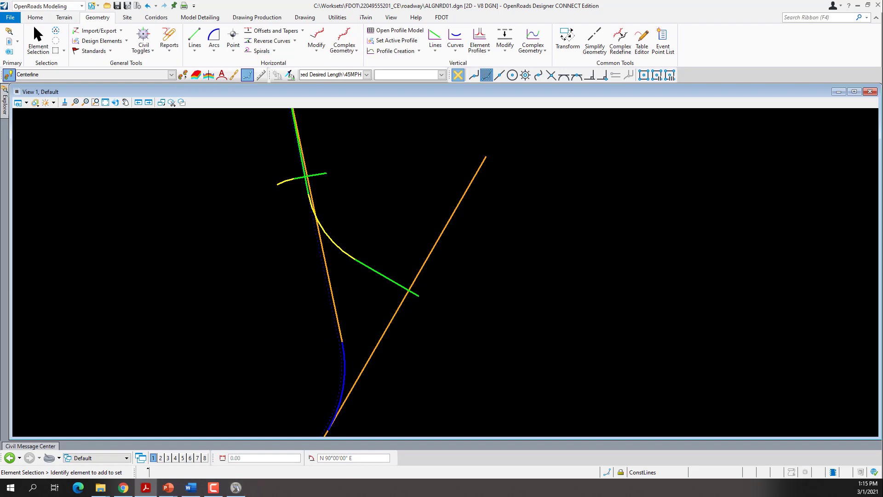
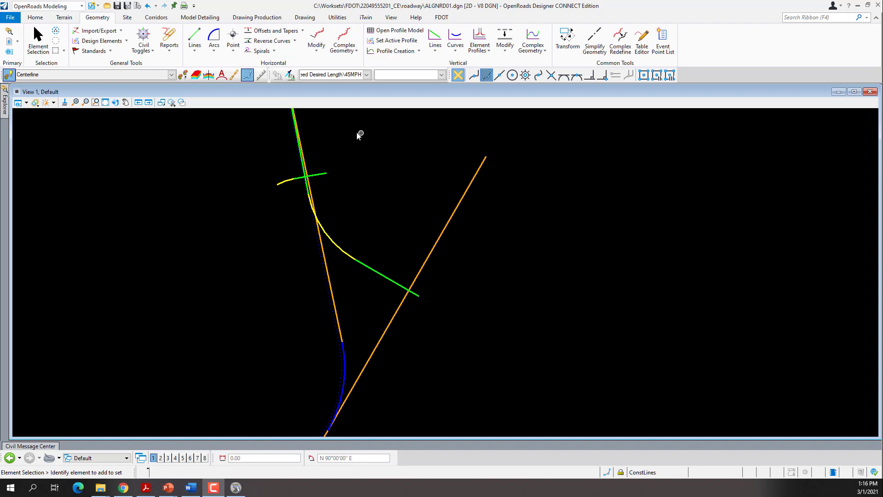
Step: Turn on Civil AccuDraw and set it to Station-Offset input
left_click(147, 37)
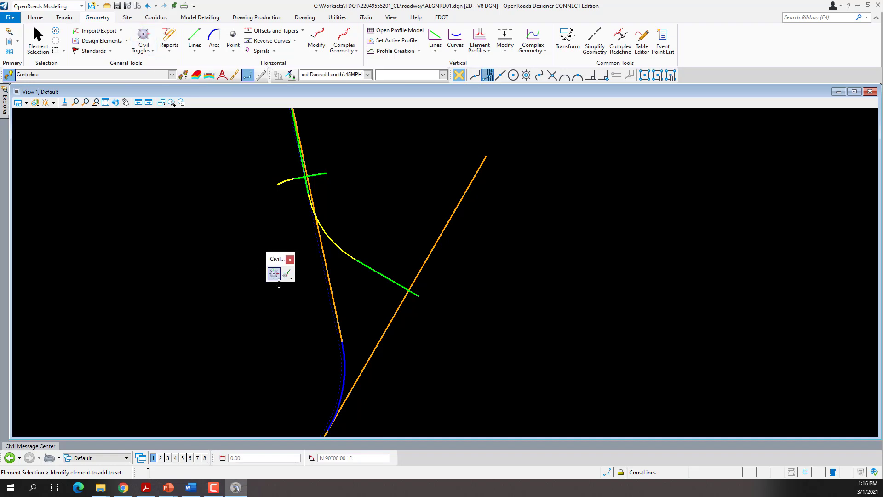
left_click_drag(276, 257, 183, 141)
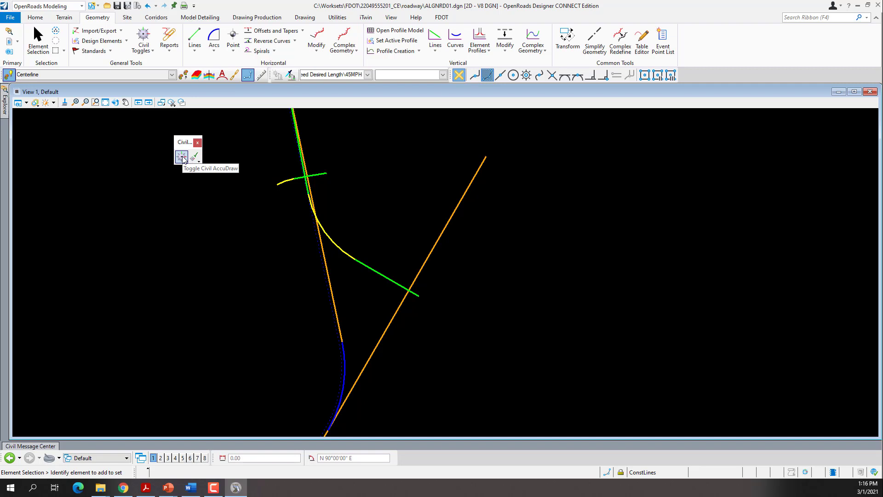
left_click(183, 157)
left_click_drag(183, 157, 177, 230)
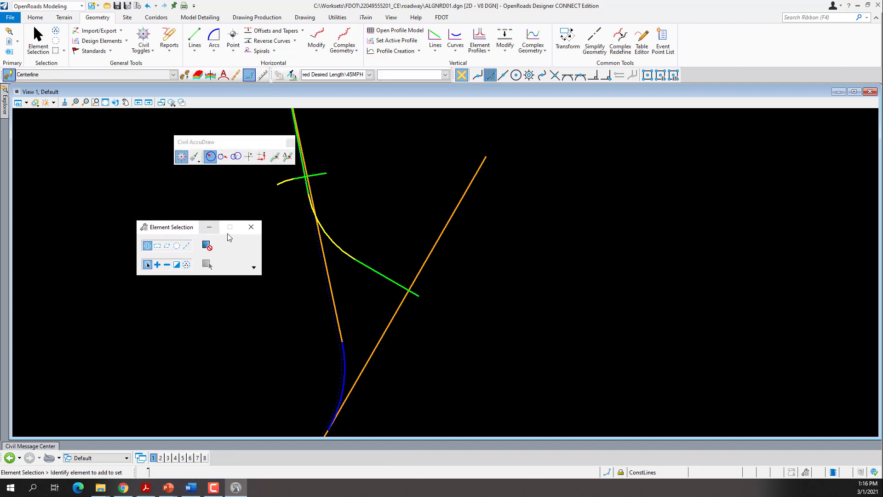
left_click(251, 227)
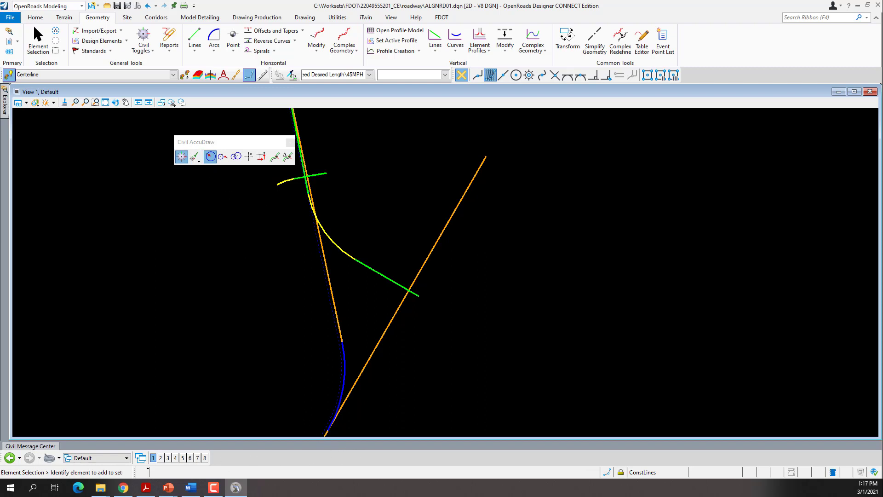
left_click(274, 158)
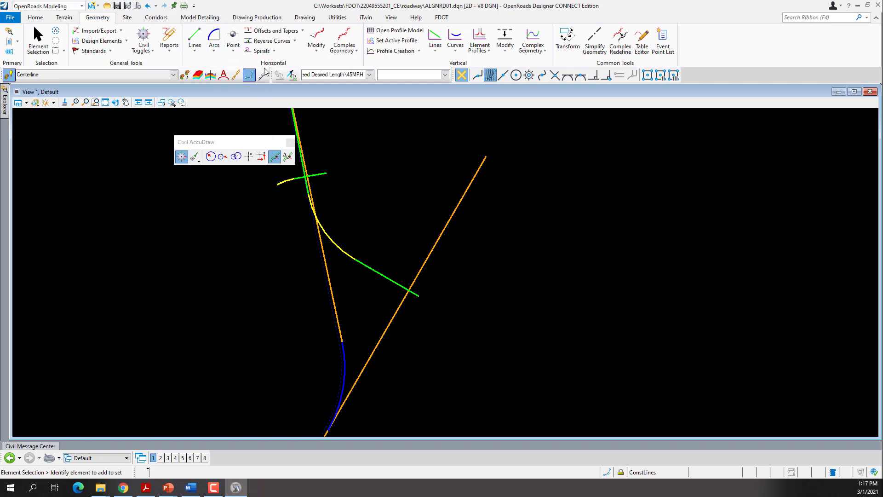
left_click(196, 40)
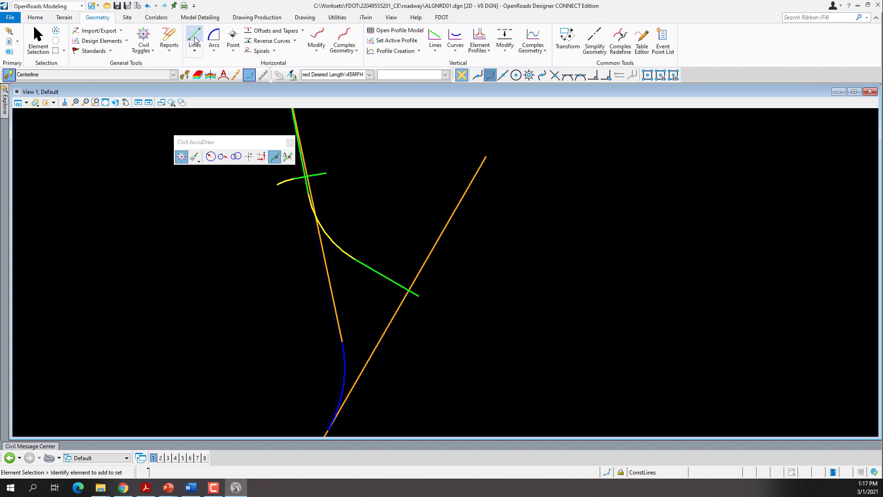
left_click(195, 51)
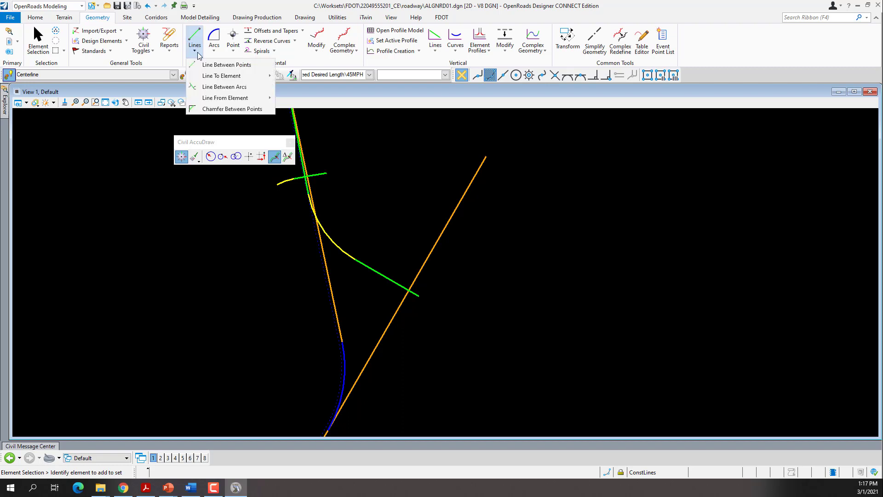
left_click(210, 65)
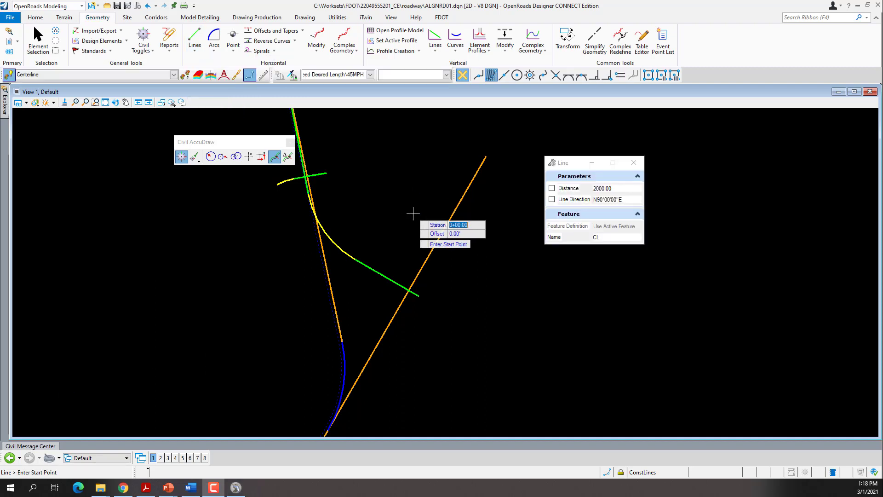
left_click(40, 43)
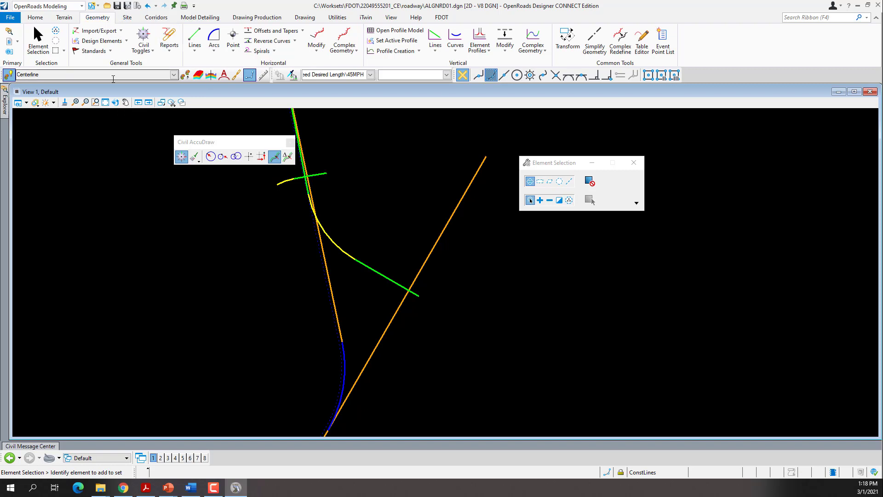
Step: Rotate the view with the 2 Points method so the straight orange centerline segment with the side-road crossing runs horizontally
left_click(115, 102)
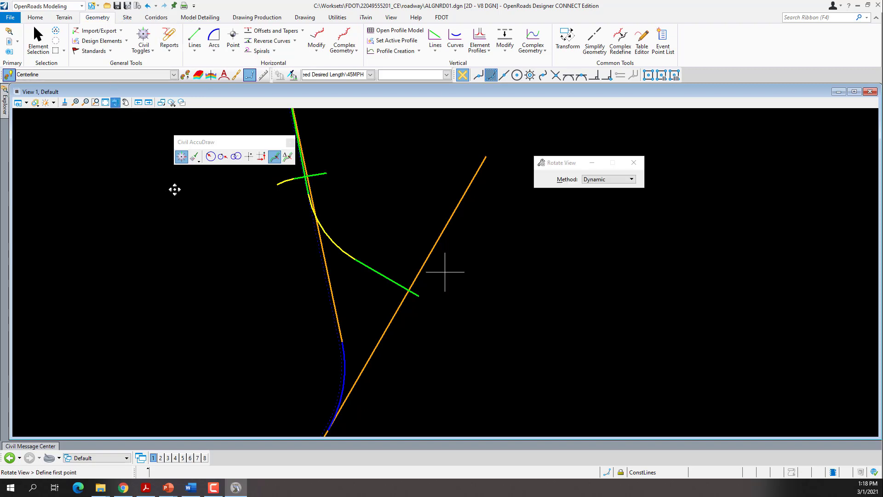
left_click(610, 181)
left_click(609, 189)
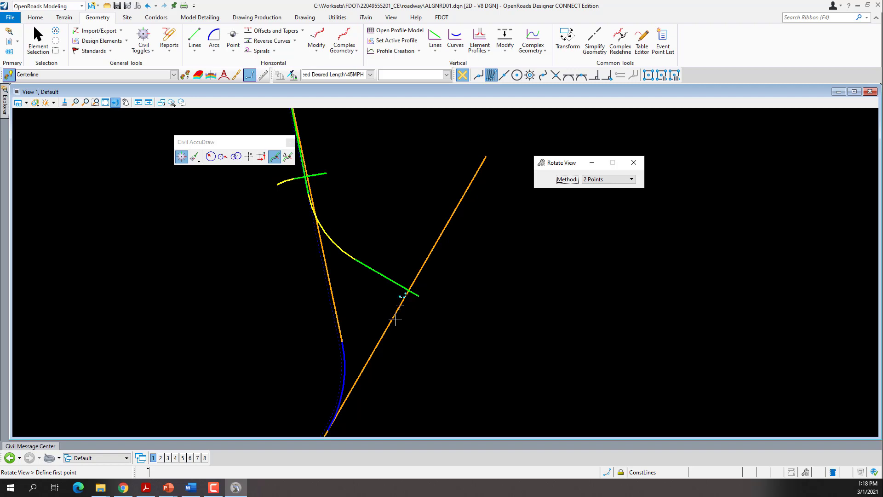
left_click(365, 364)
left_click(401, 308)
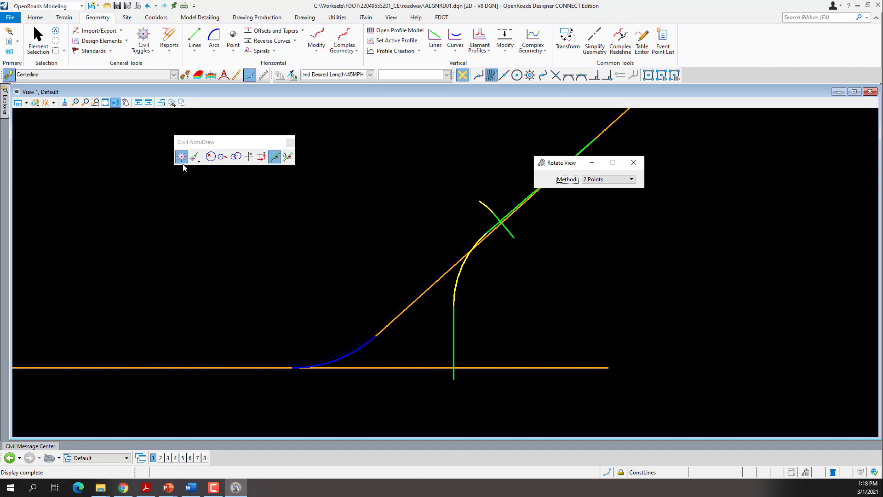
Step: Start Line Between Points and set the horizontal orange centerline as the reference element for station and offset
left_click(199, 35)
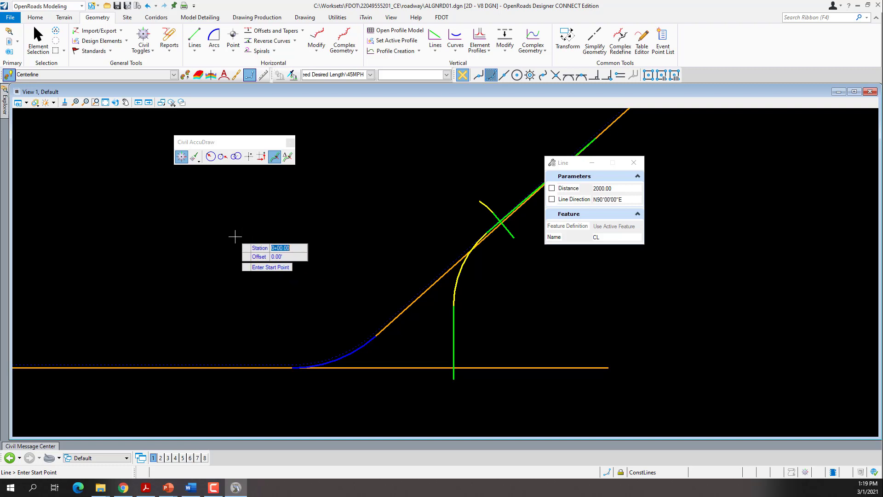
key("Tab")
key("Return")
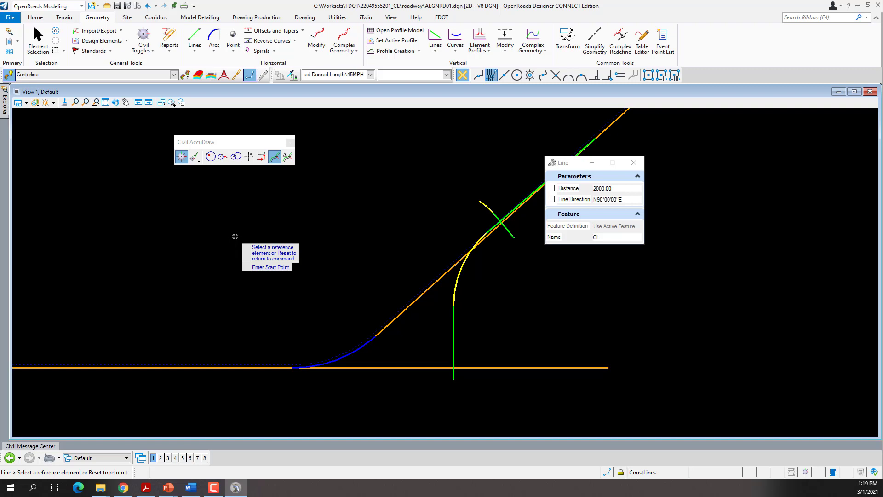
left_click(426, 369)
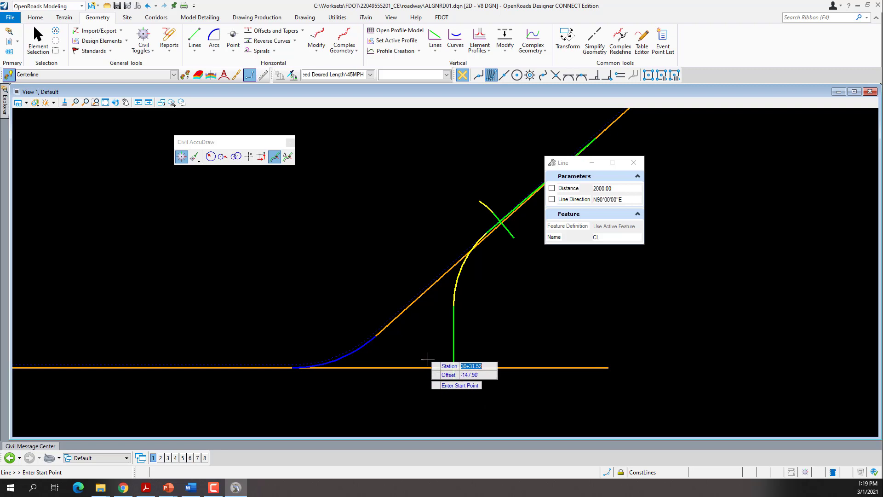
Step: Draw an 80-foot line at station 39+00.00, ending perpendicular to the orange centerline with the Perpendicular snap
scroll(533, 375, "up", 2)
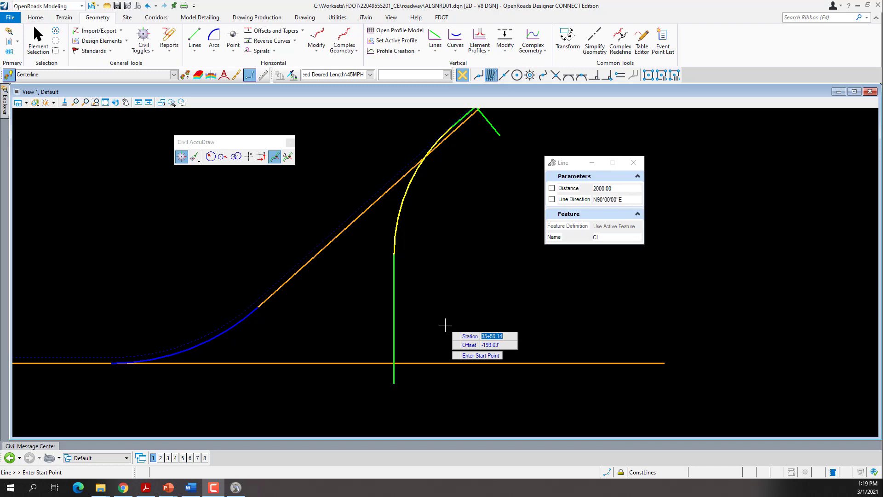
type("39+00.00")
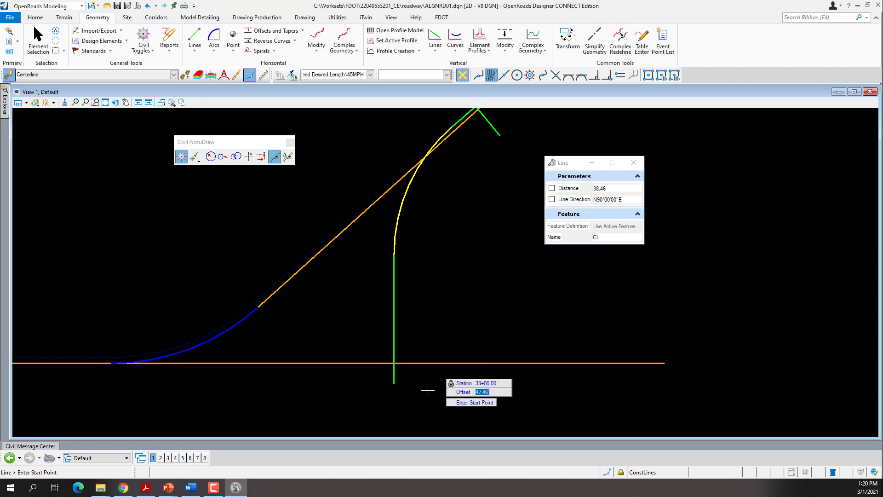
key("Tab")
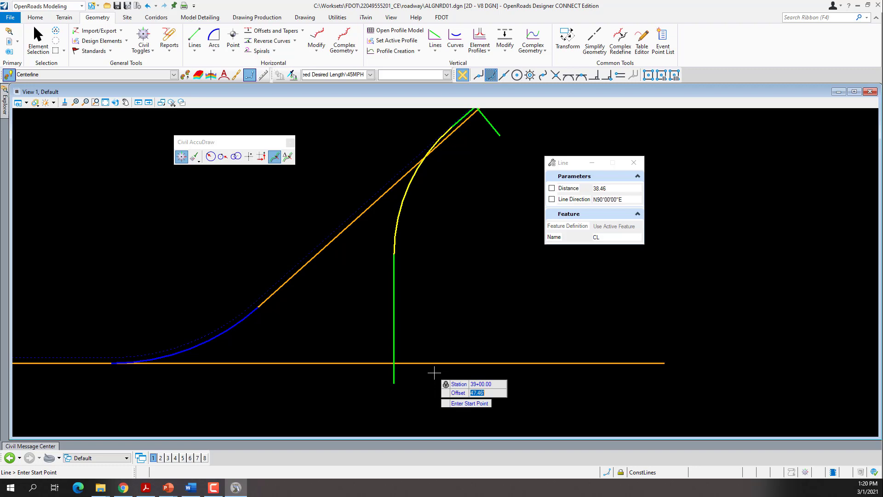
left_click(462, 380)
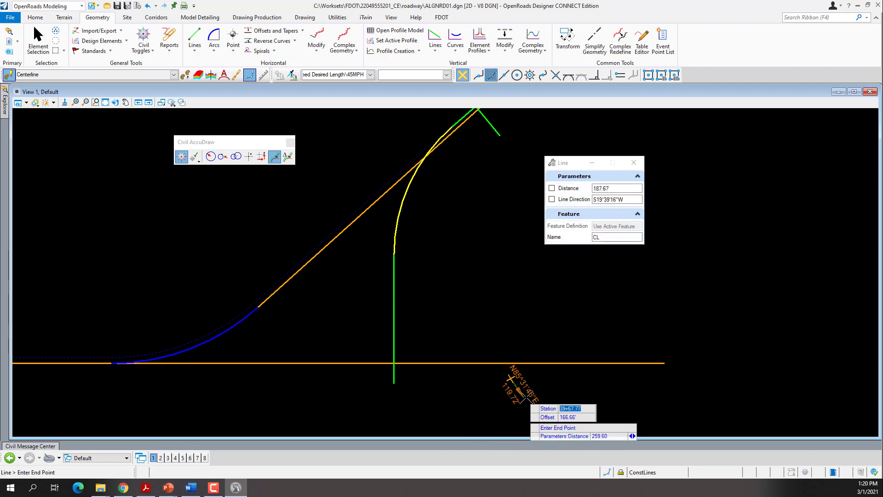
scroll(523, 396, "up", 8)
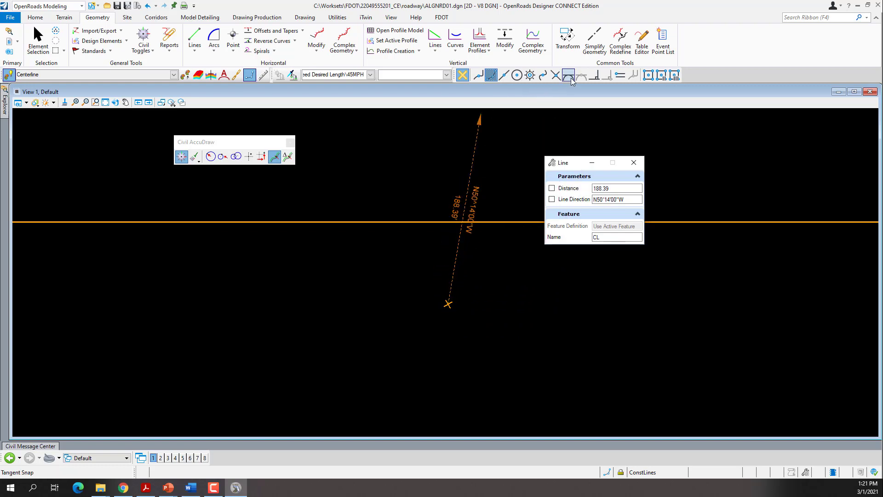
left_click(594, 75)
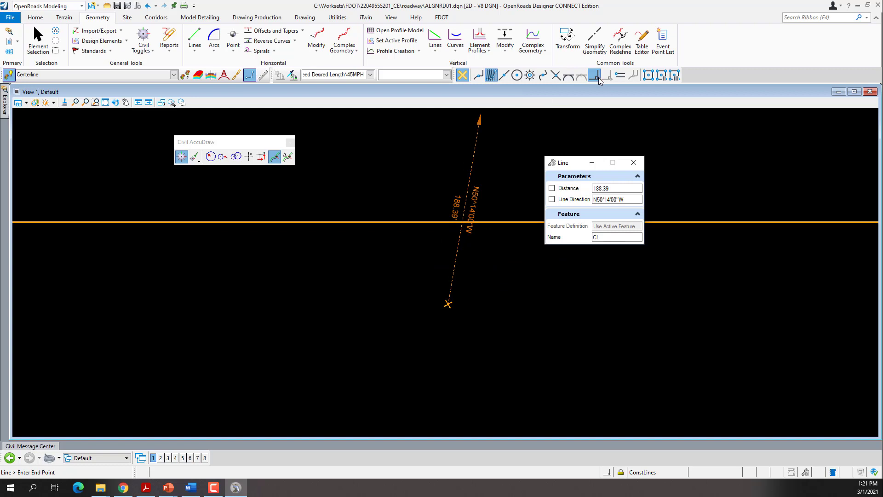
left_click(448, 222)
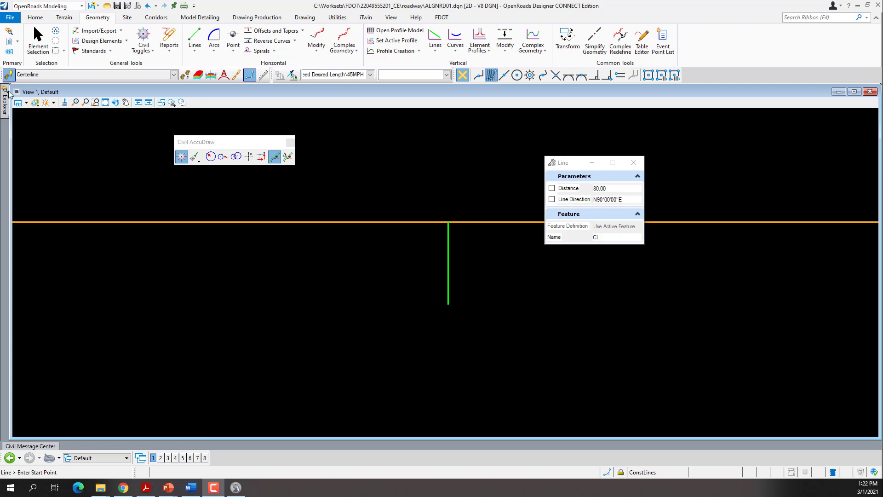
Step: Set the view's background map type to Hybrid
left_click(18, 102)
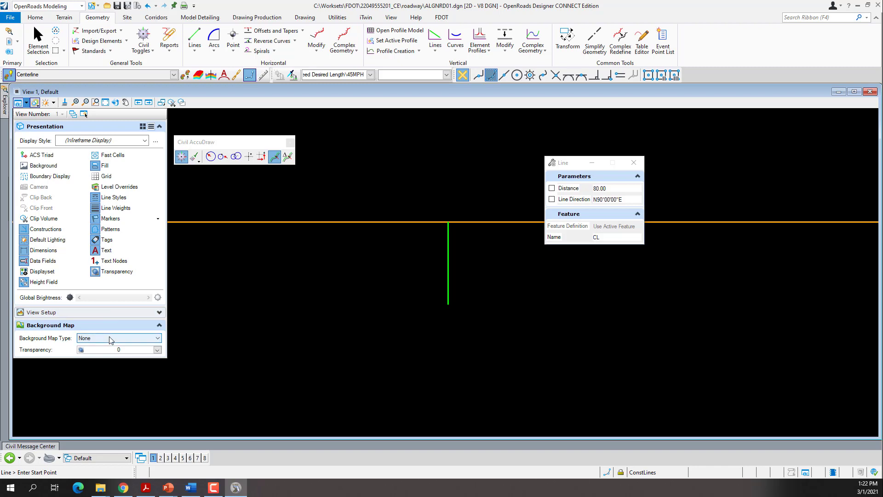
left_click(115, 338)
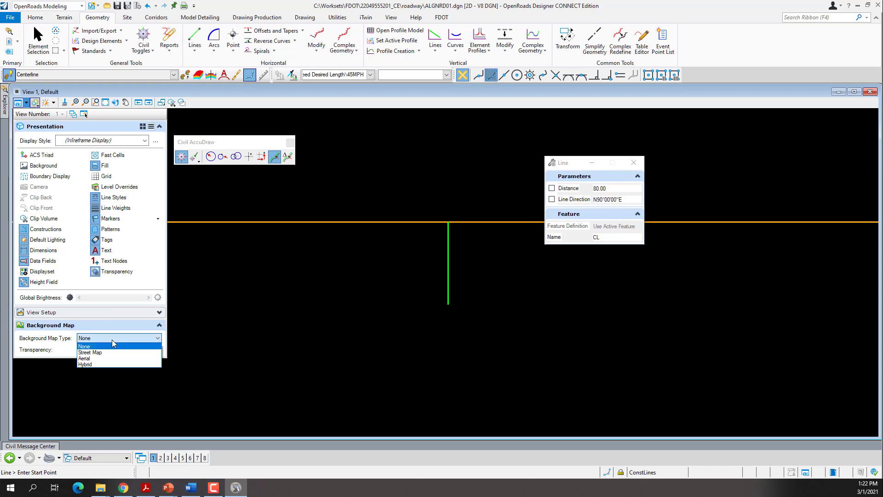
left_click(90, 363)
scroll(275, 295, "down", 2)
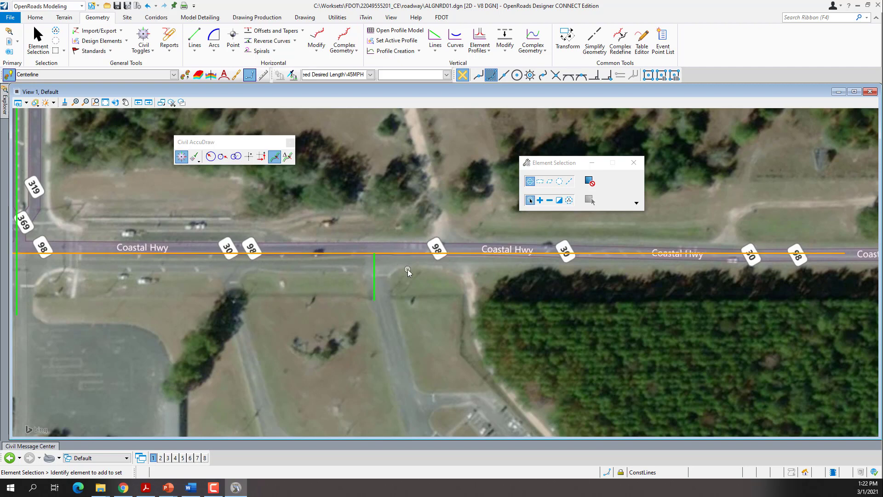
Step: Draw a line about 132 feet long from station 36+40.00, offset 0, on the centerline to the middle of the side road by the trees
left_click(197, 45)
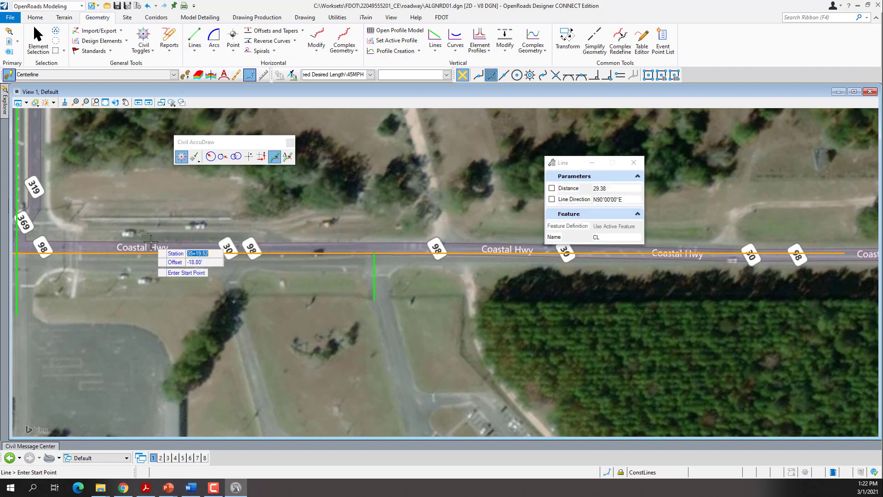
type("36+40.00")
key("Tab")
type("0")
key("Tab")
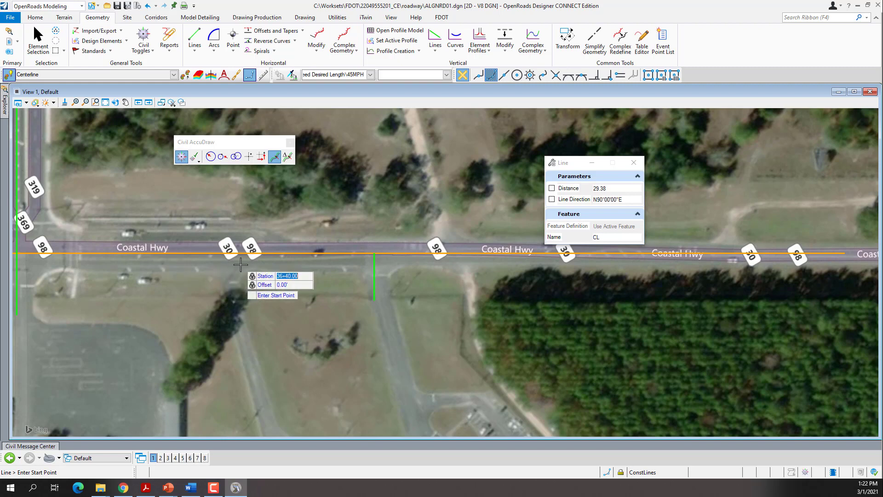
left_click(211, 263)
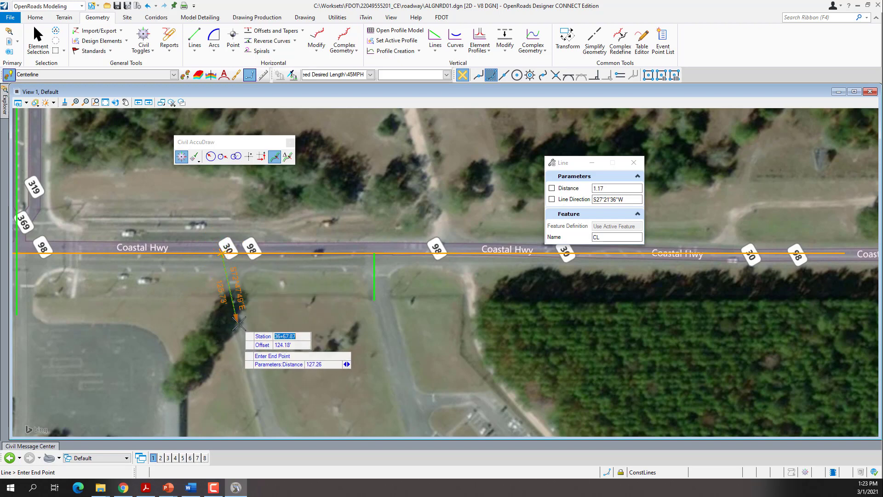
scroll(236, 312, "up", 5)
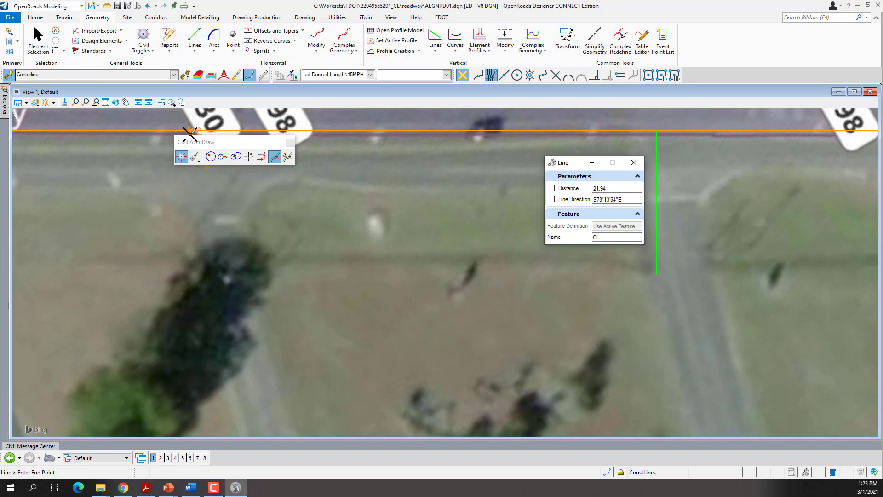
left_click(207, 343)
scroll(202, 343, "down", 3)
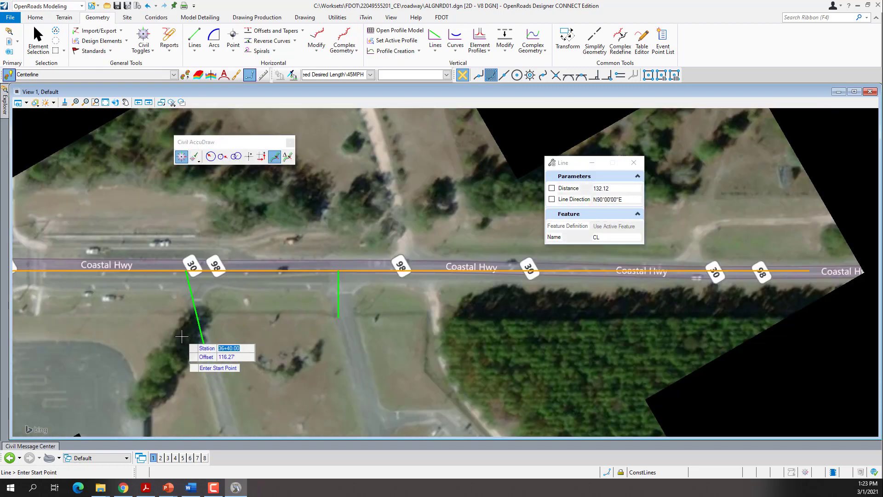
Step: End the Line command and delete the perpendicular line at station 39+00
right_click(338, 297)
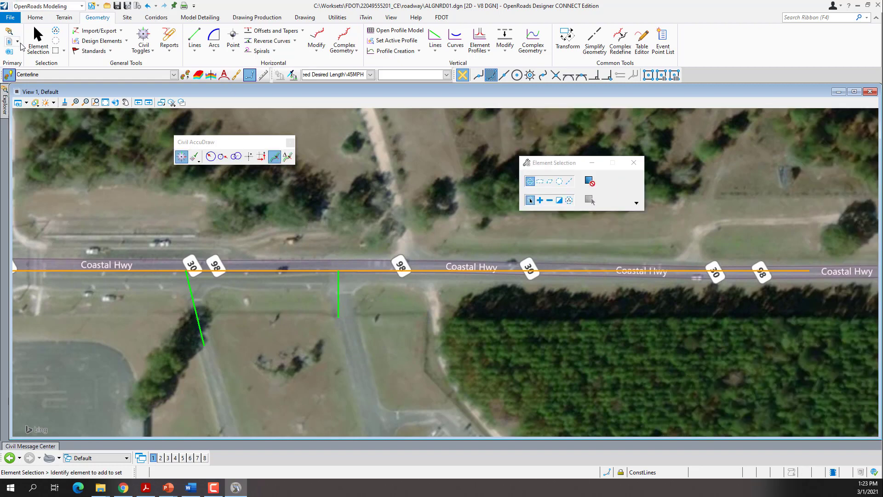
left_click(338, 297)
key("Delete")
Step: Draw a line about 132 feet long from station 39+00.00, offset 0, on the centerline down the middle of the side road
left_click(194, 36)
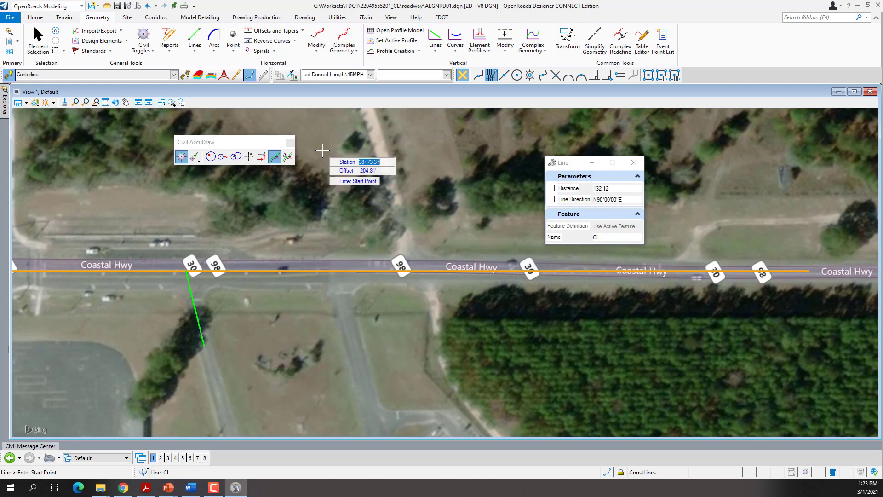
type("39+")
type("00.0")
key("Tab")
type("0")
key("Tab")
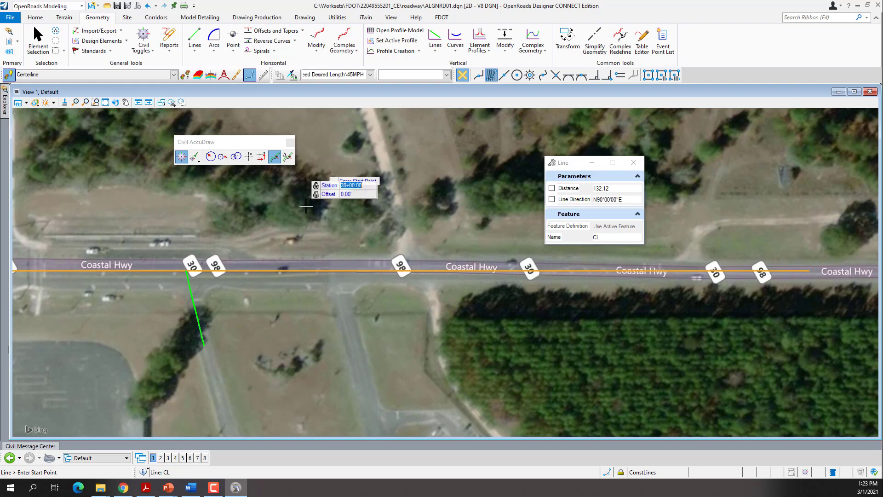
left_click(320, 239)
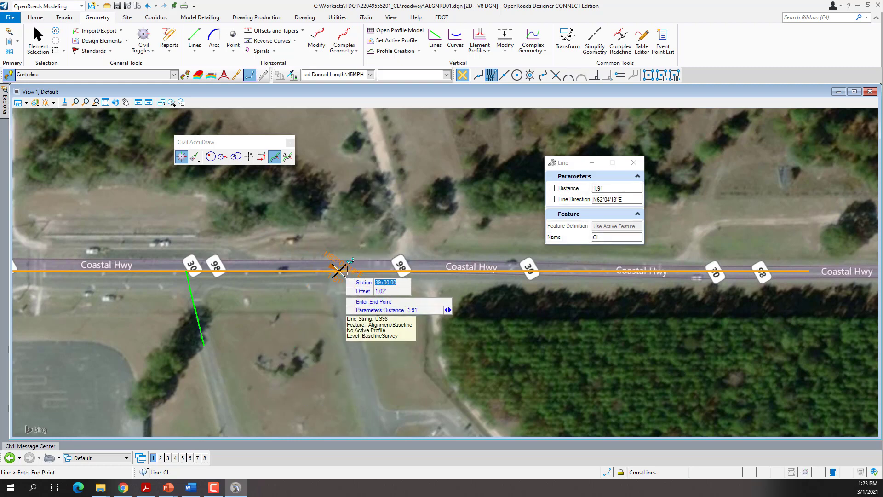
left_click(353, 345)
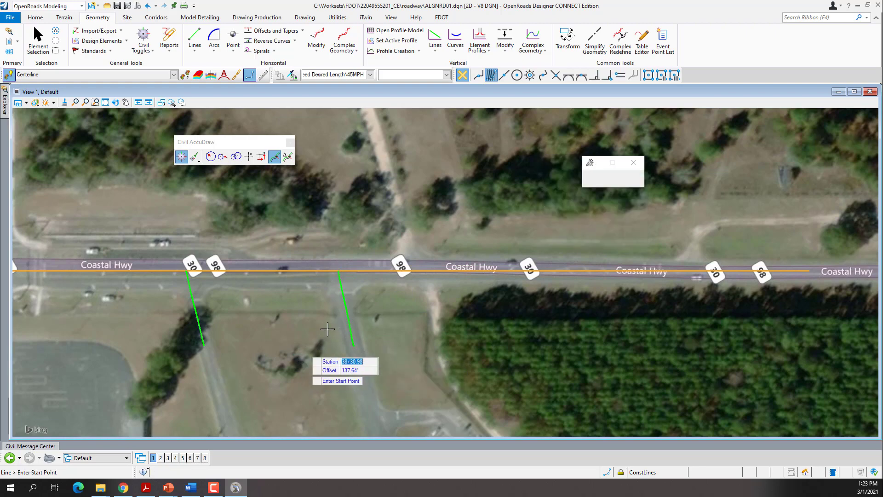
Step: Draw a line about 90 feet long from station 29+55.00, offset 0, northward along the driveway west of Crawfordville Hwy
scroll(328, 327, "down", 6)
scroll(265, 252, "up", 3)
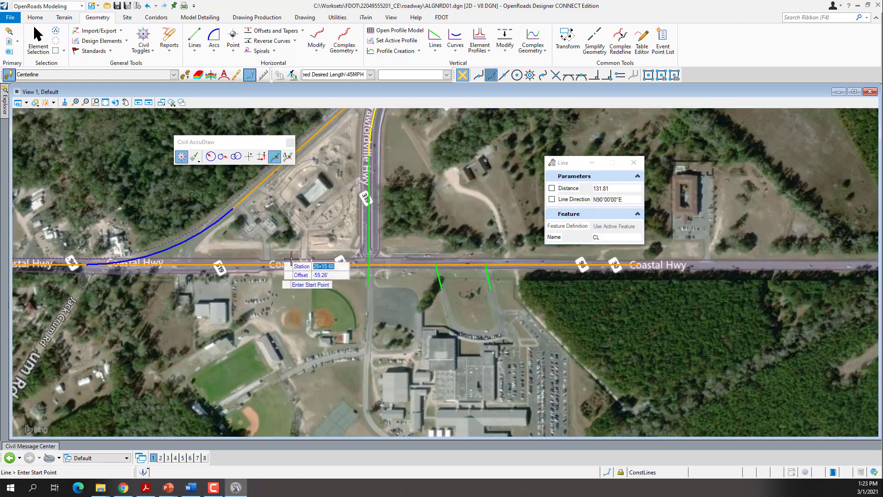
scroll(310, 265, "up", 3)
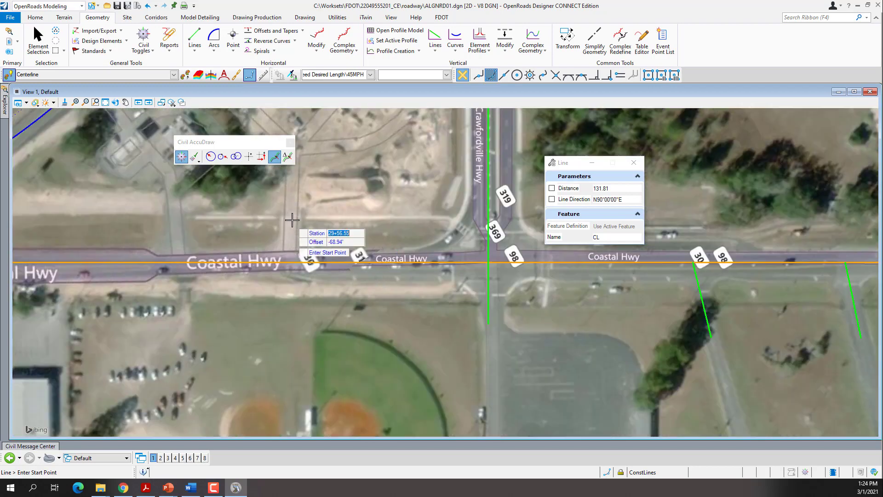
scroll(106, 327, "down", 2)
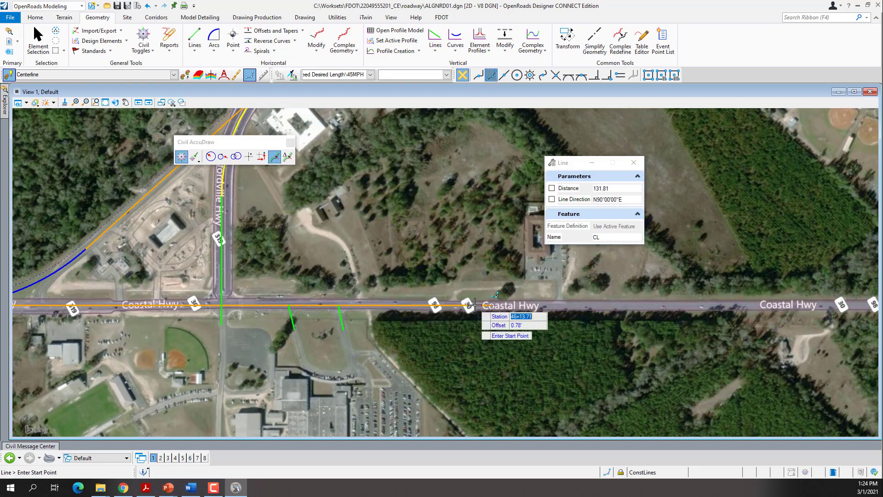
scroll(122, 301, "up", 2)
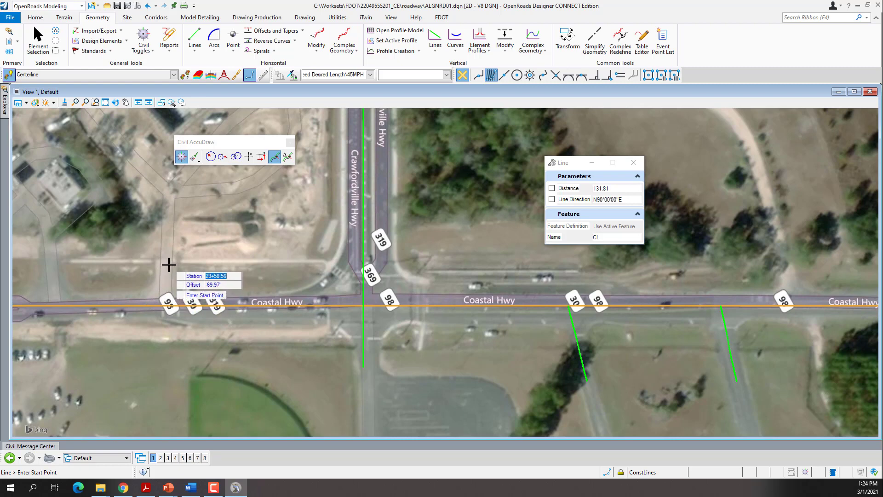
type("1")
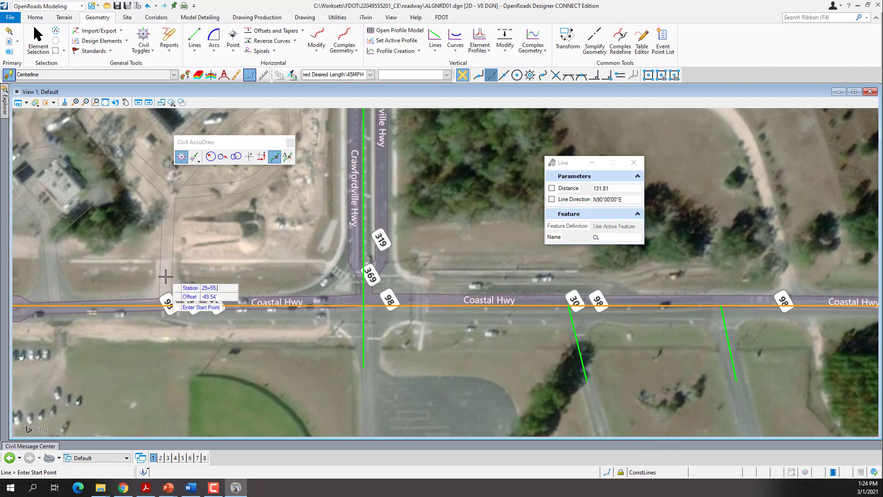
type("9+55.")
key("Tab")
type("0")
key("Tab")
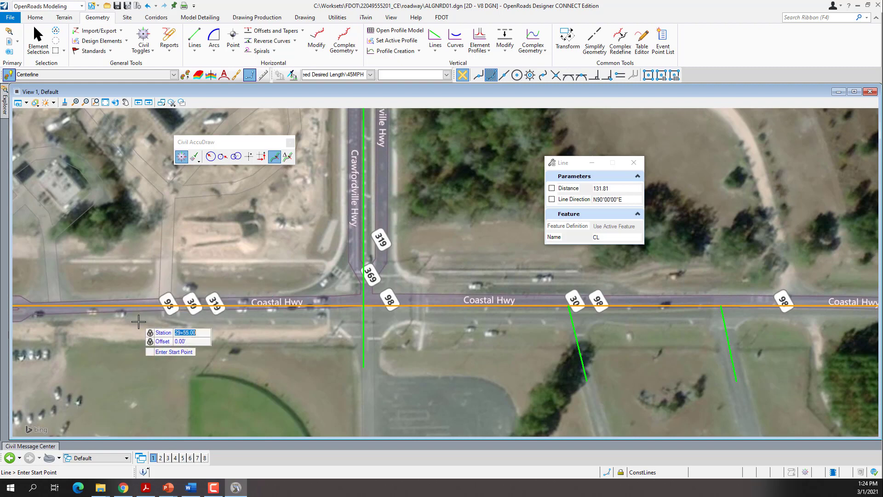
left_click(166, 273)
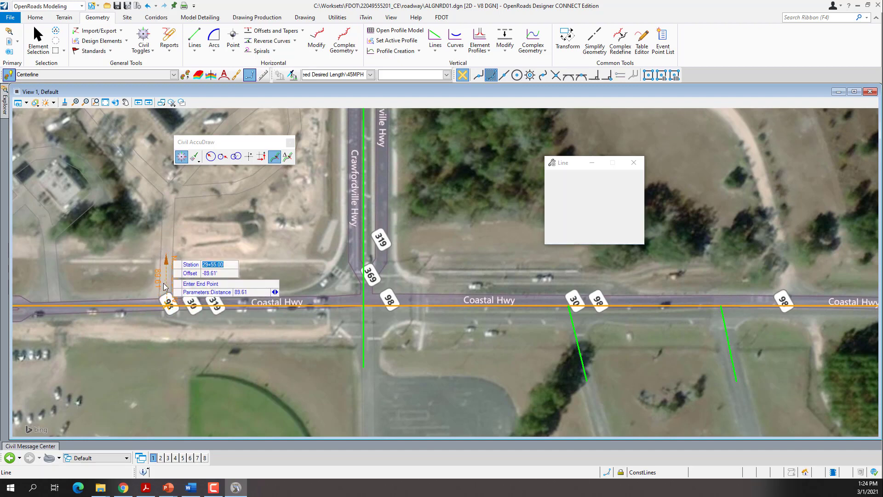
left_click(166, 254)
scroll(266, 316, "down", 2)
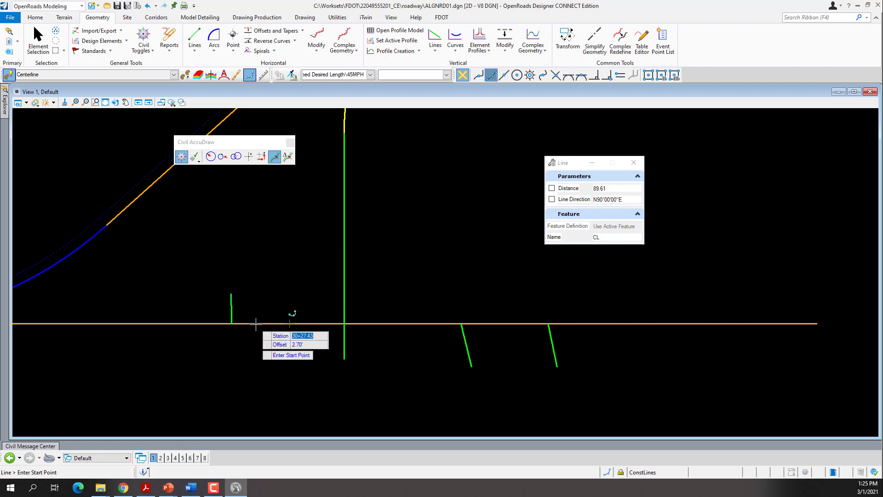
Step: End the Line command, turn off Civil AccuDraw and dock its toolbar beside the civil snaps
right_click(242, 285)
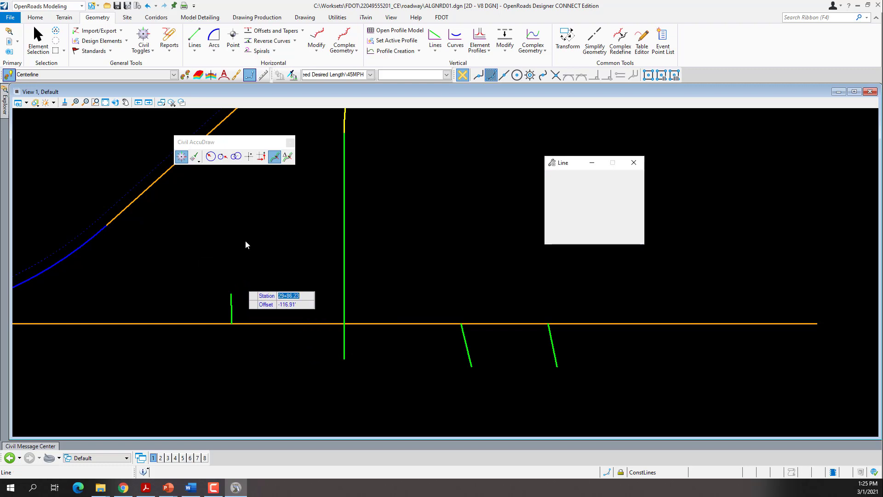
left_click(181, 157)
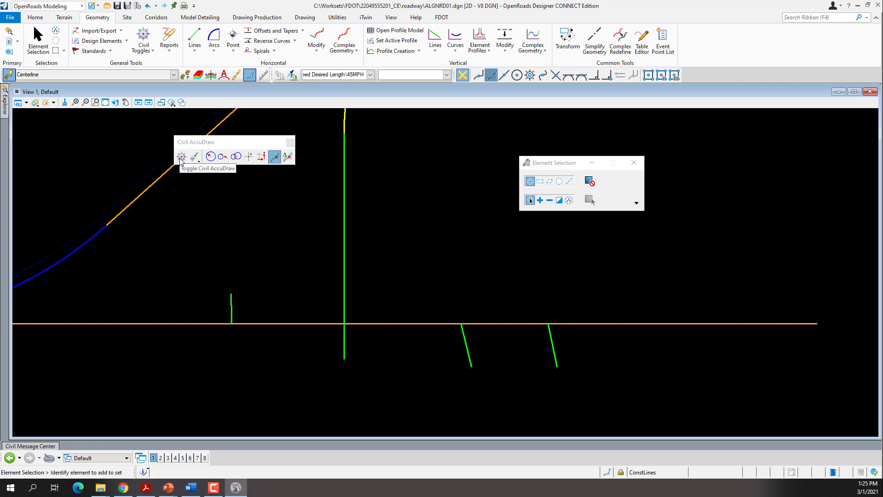
left_click_drag(266, 144, 736, 76)
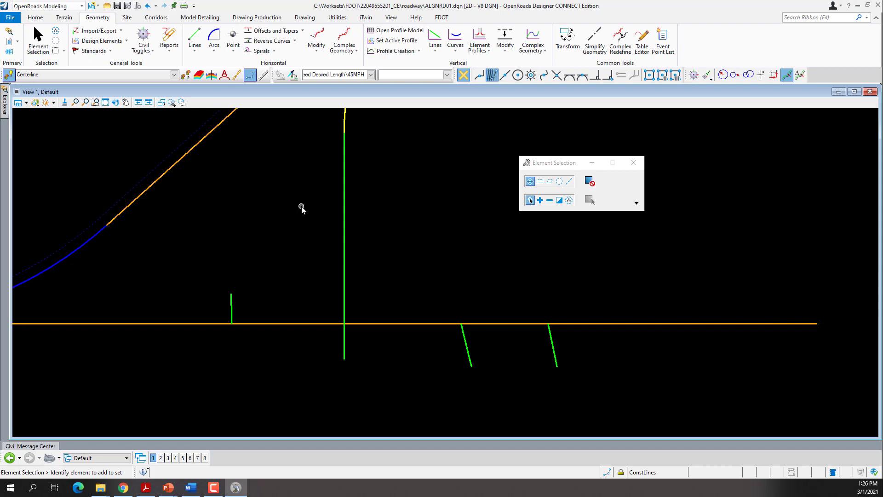
Step: Annotate the CL_SR61 centerline, the US98 baseline, the diagonal alignment and the short alignment crossing it
left_click(259, 19)
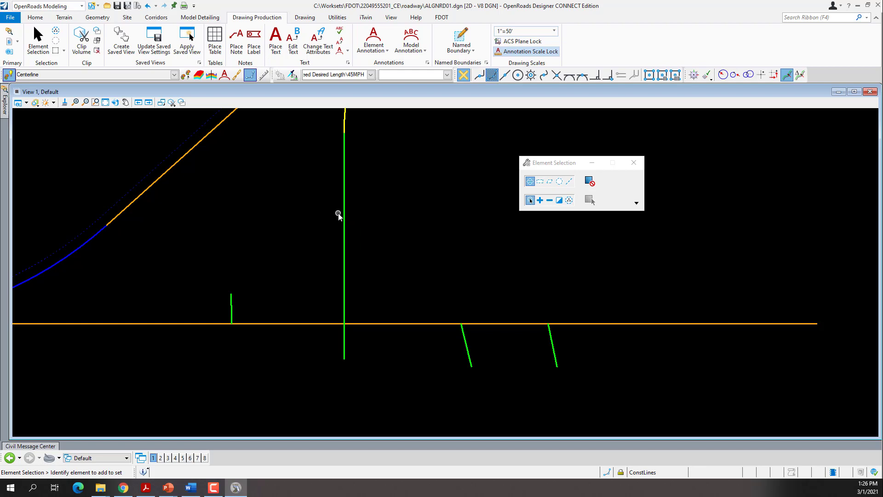
left_click(378, 42)
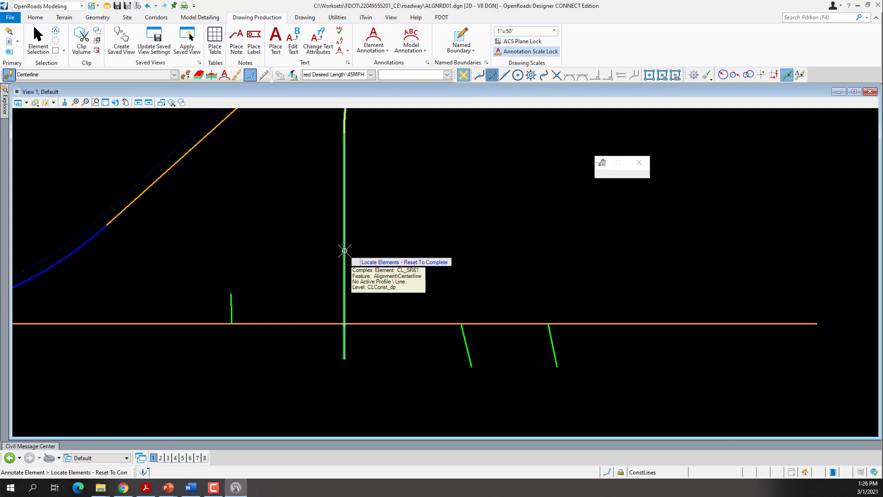
left_click(344, 250)
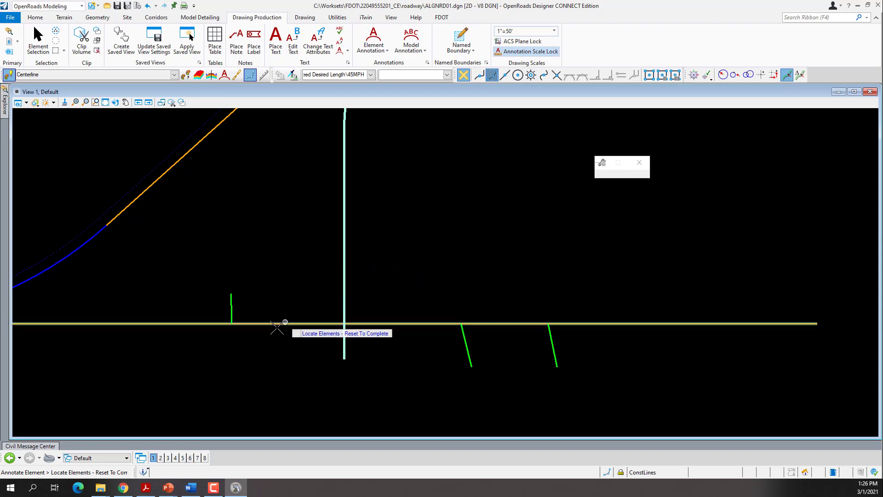
left_click(271, 323)
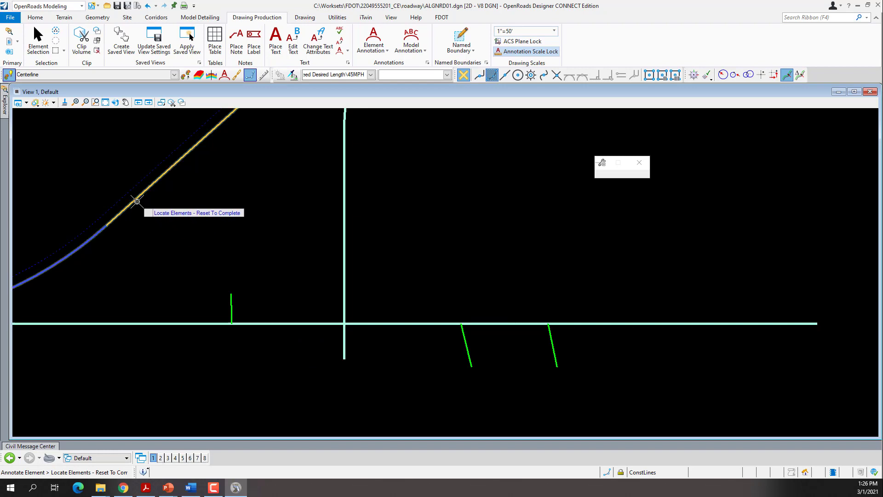
left_click(137, 201)
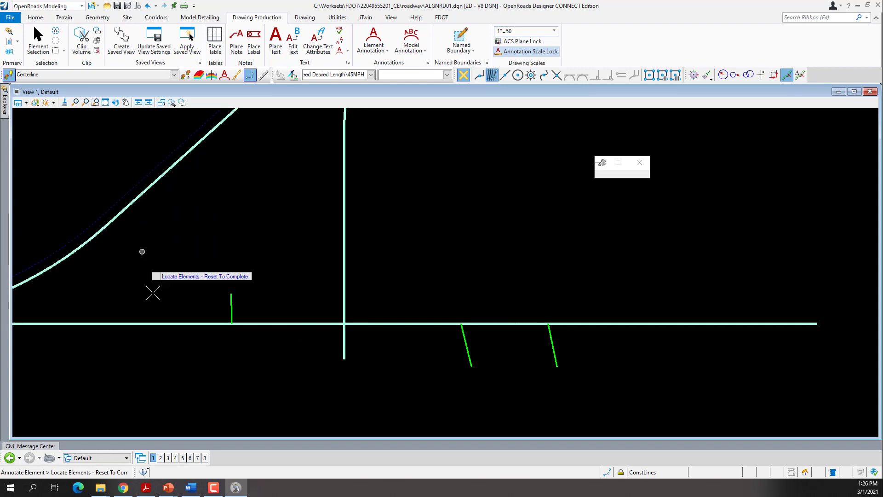
scroll(152, 298, "down", 5)
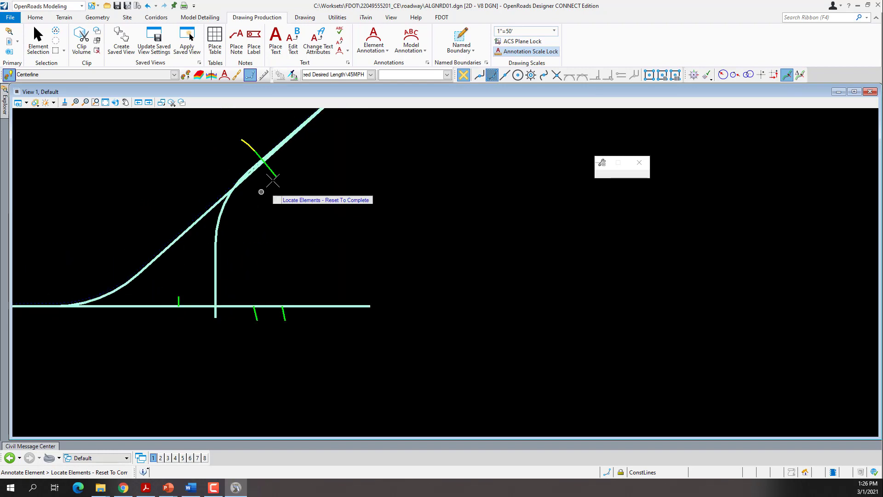
scroll(278, 150, "up", 3)
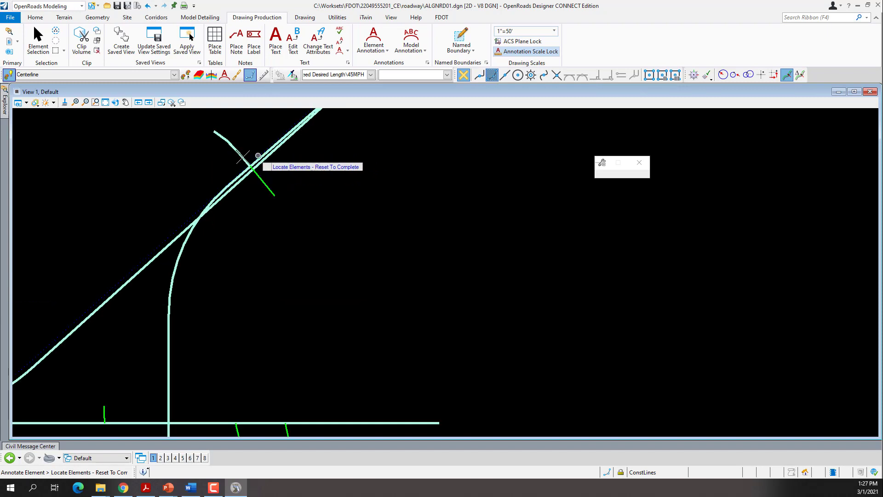
mouse_move(239, 157)
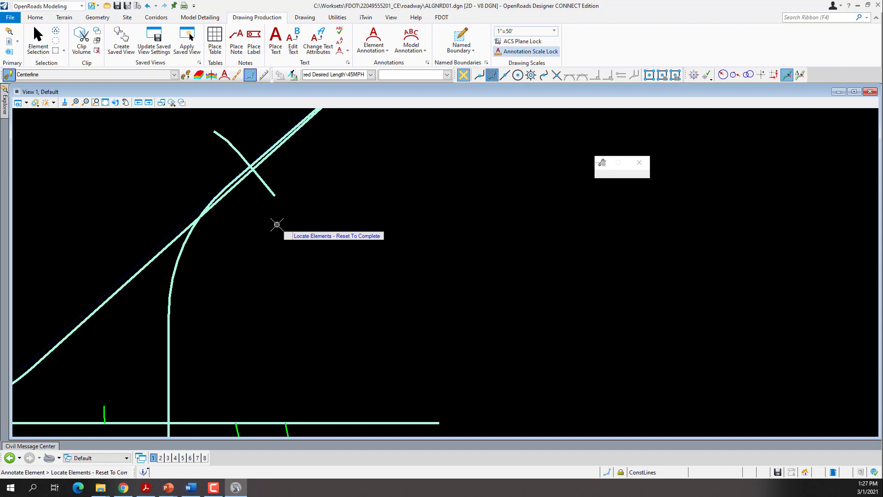
right_click(276, 224)
scroll(182, 271, "up", 3)
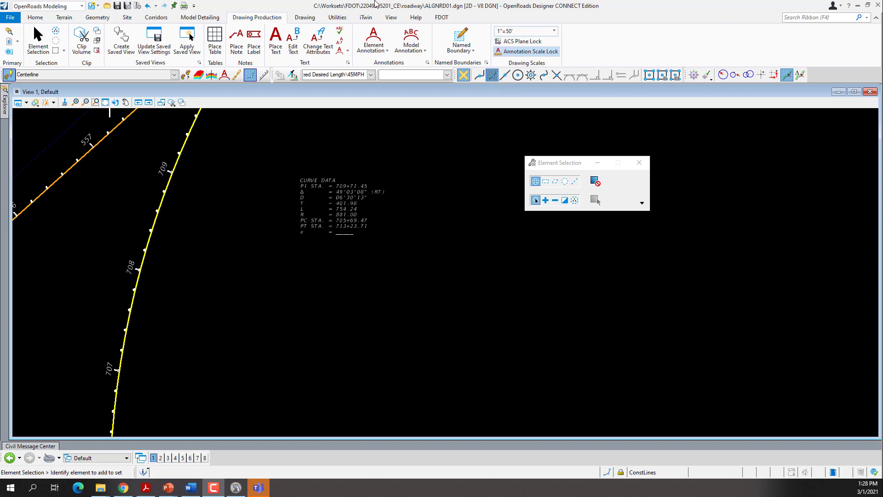
Step: Try the drawing scale at 1"=40' on the annotations, and return it to 1"=50'
left_click(553, 32)
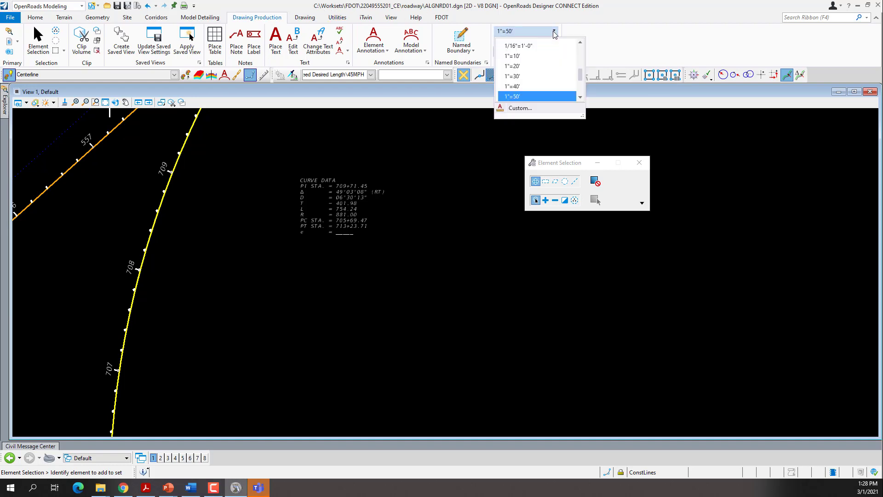
left_click(519, 86)
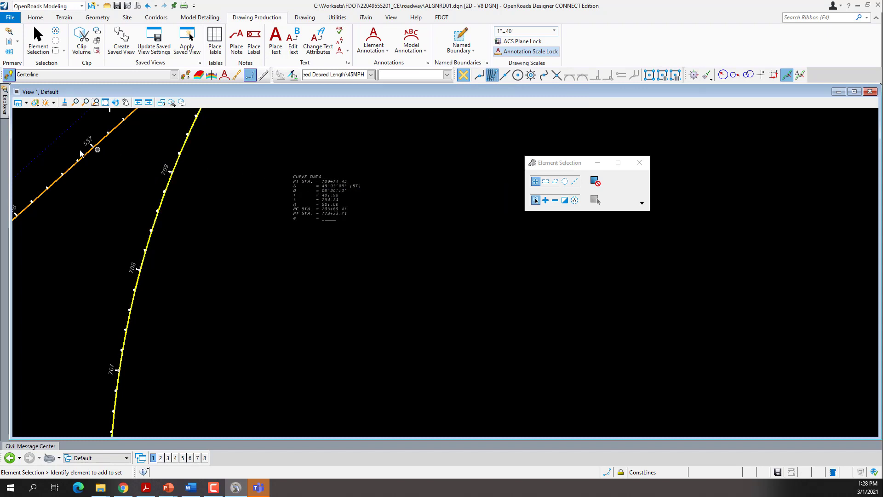
left_click(554, 33)
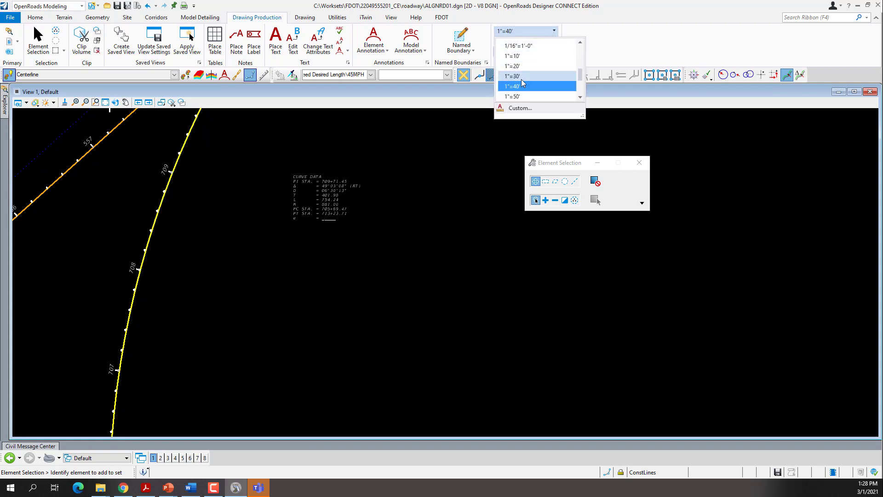
left_click(520, 98)
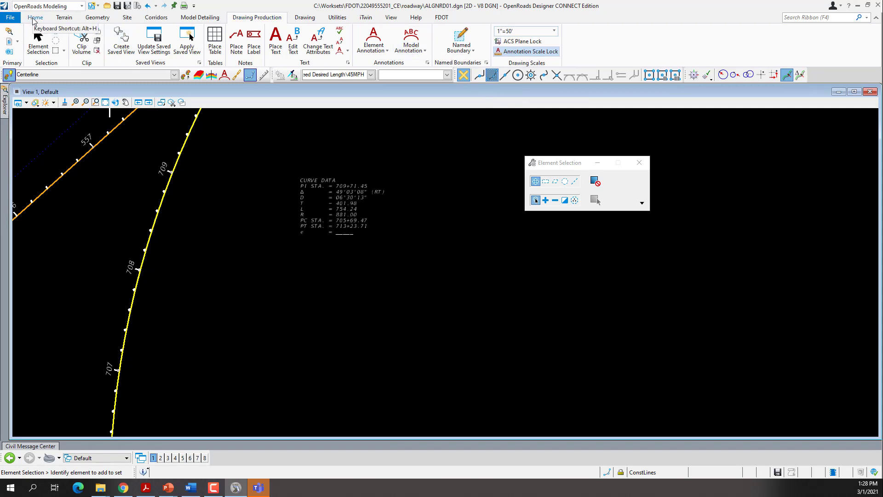
Step: Open the level display for View 1, sort the levels by use, and enlarge the window and name column to read the full level names
left_click(33, 18)
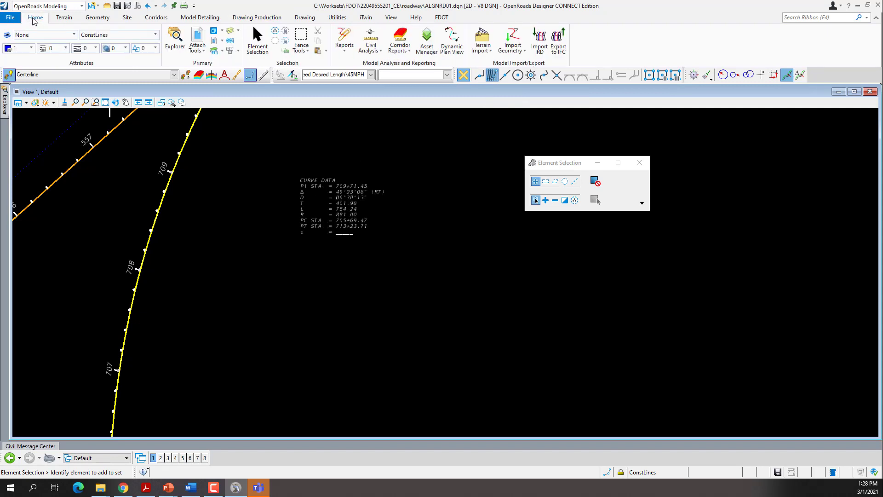
left_click(230, 34)
left_click_drag(174, 74, 437, 74)
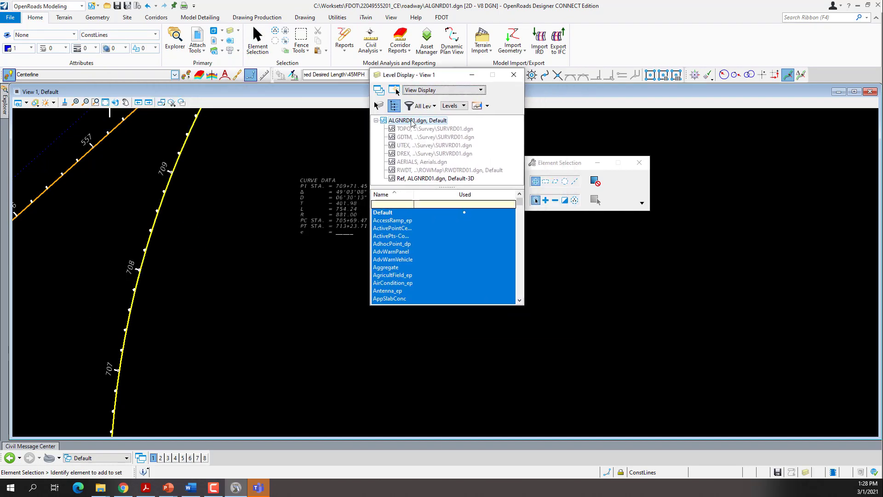
left_click(458, 195)
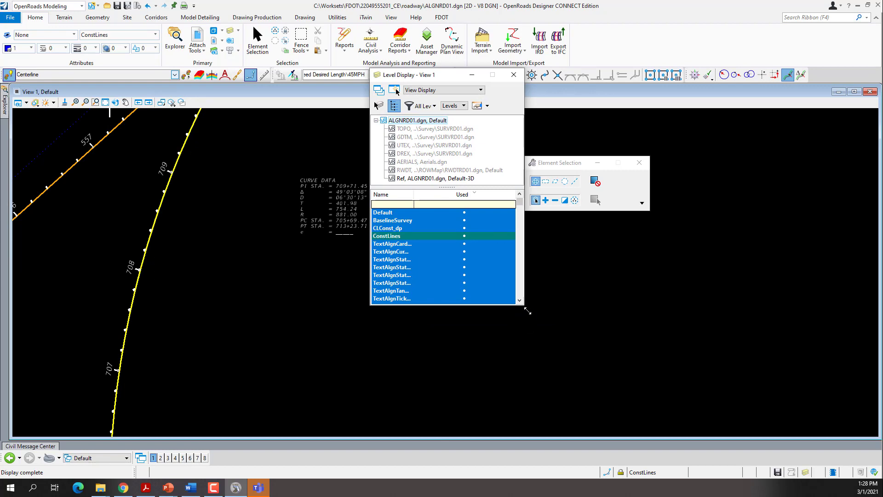
left_click_drag(528, 311, 667, 388)
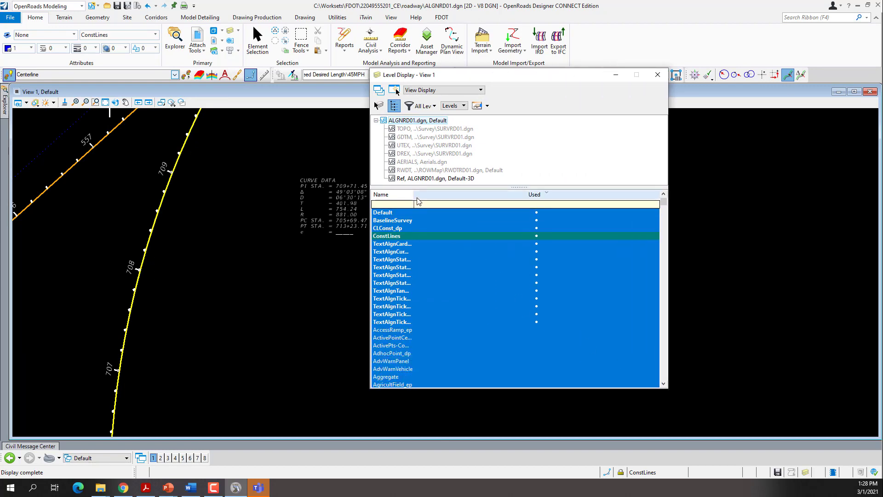
left_click_drag(414, 196, 477, 196)
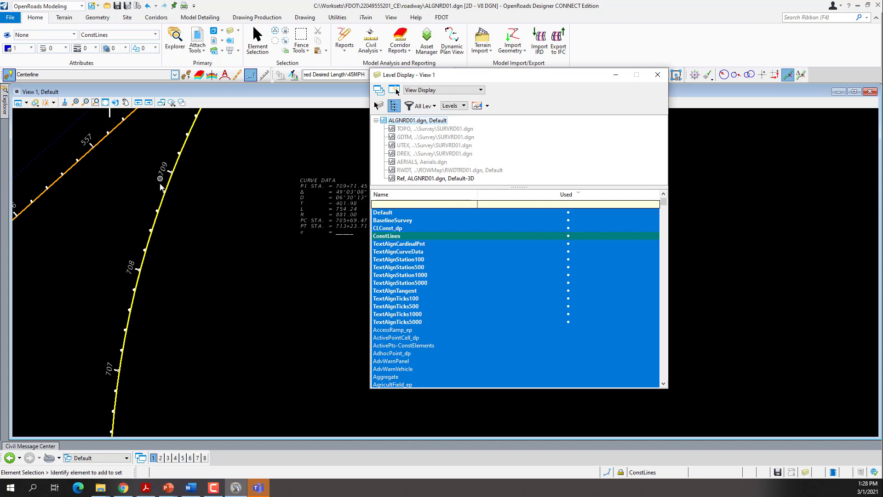
left_click_drag(527, 82, 663, 91)
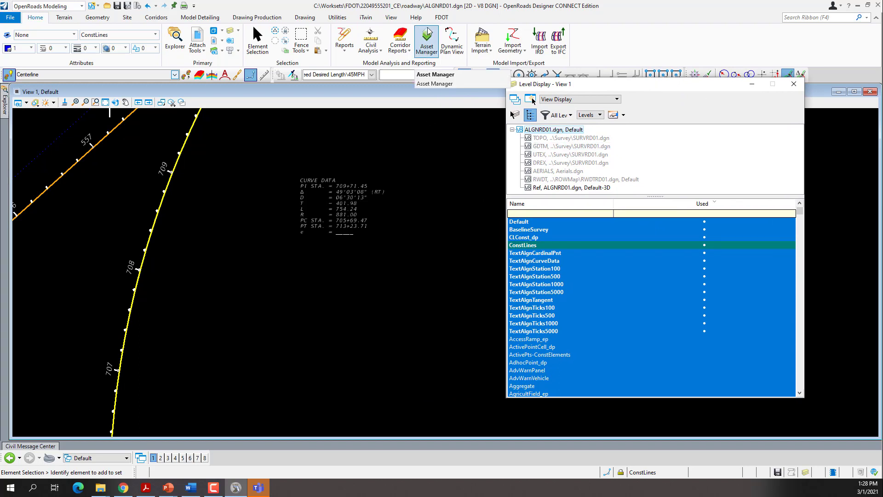
Step: Review the available level filters for the 100-, 500-, 1000- and 5000-foot major annotations among the FDOT tools
left_click(442, 18)
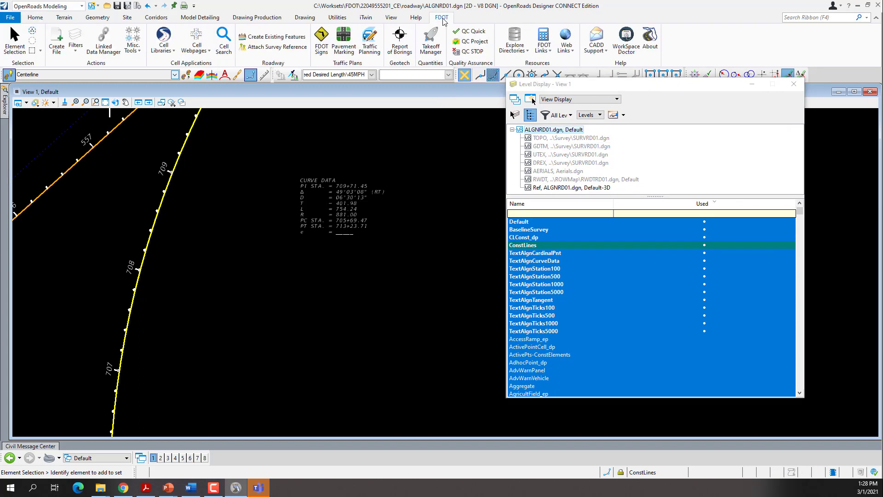
left_click(77, 57)
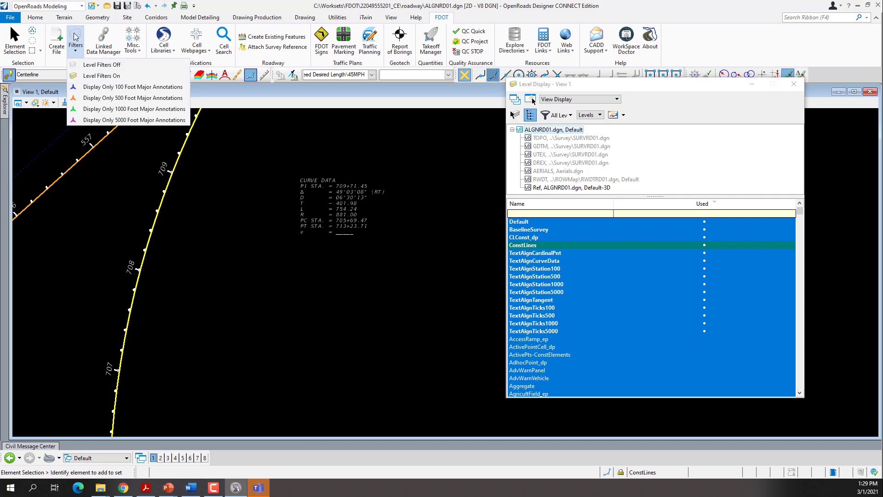
left_click(34, 21)
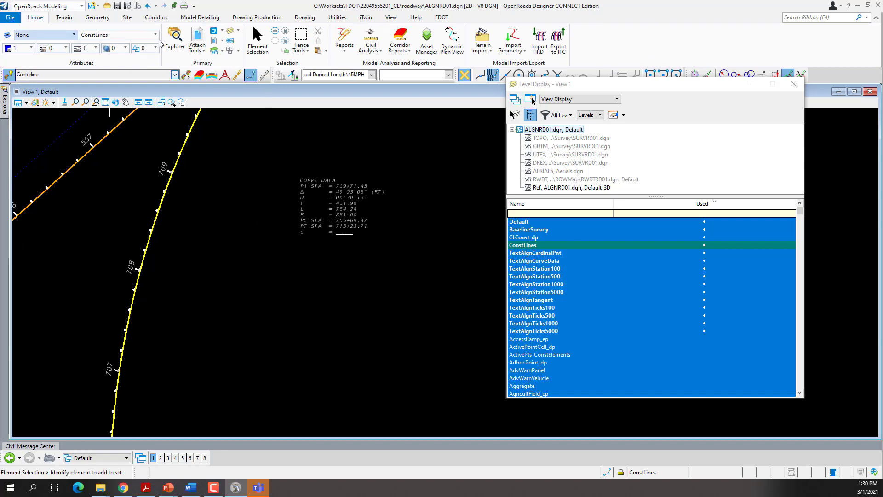
Step: Turn on the Drawing Scale tool box through the application settings
left_click(12, 21)
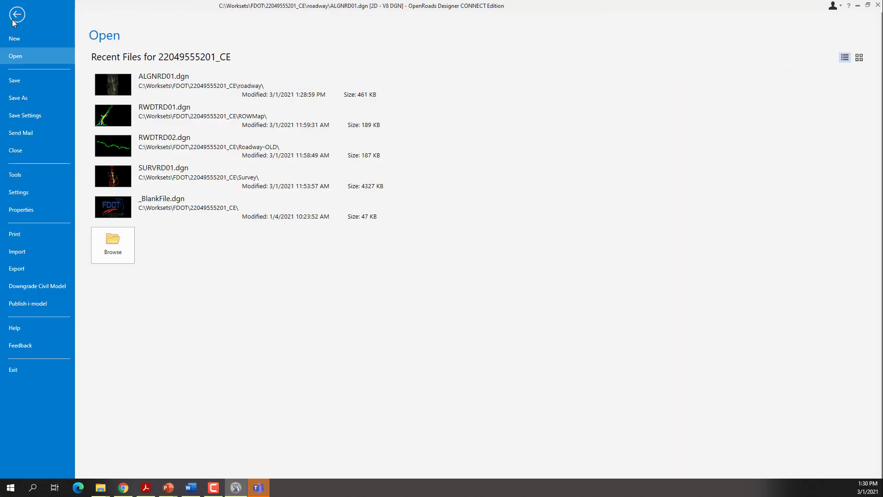
left_click(21, 192)
left_click(279, 414)
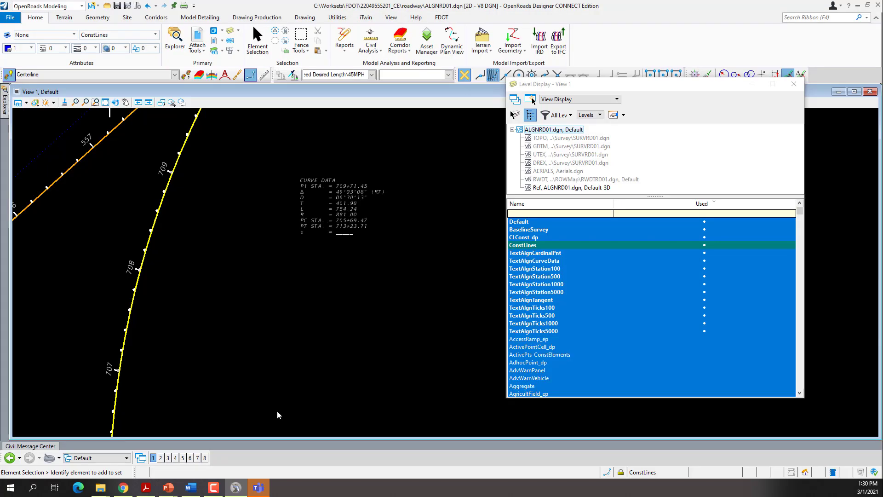
scroll(369, 219, "down", 6)
scroll(368, 220, "down", 9)
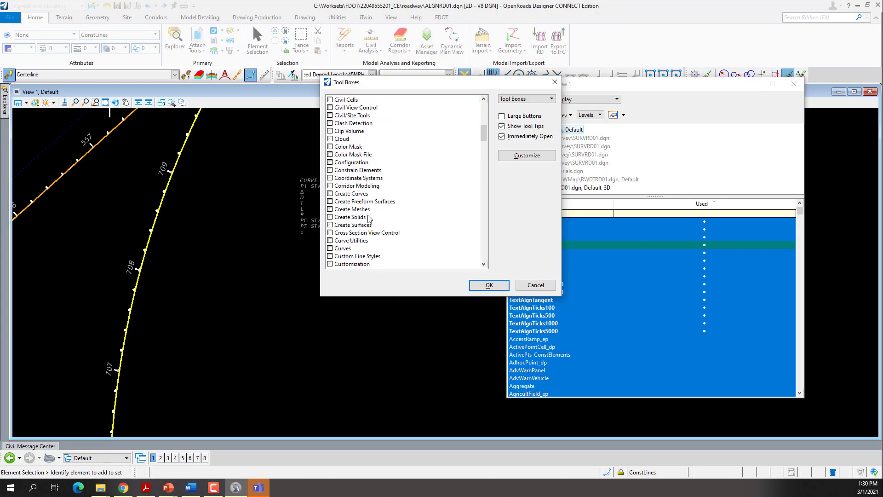
scroll(367, 222, "down", 2)
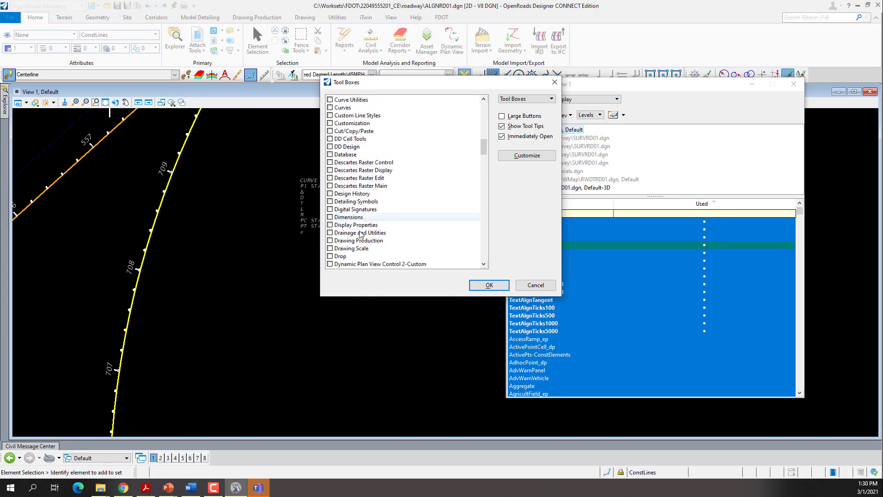
left_click(330, 248)
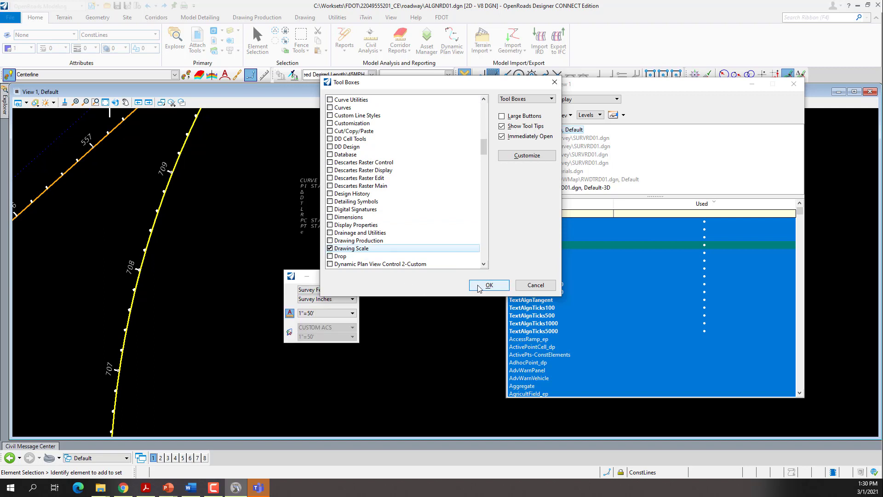
left_click(489, 285)
Step: Dock the floating Drawing Scale tool box beside the view group controls
left_click(291, 276)
left_click(307, 299)
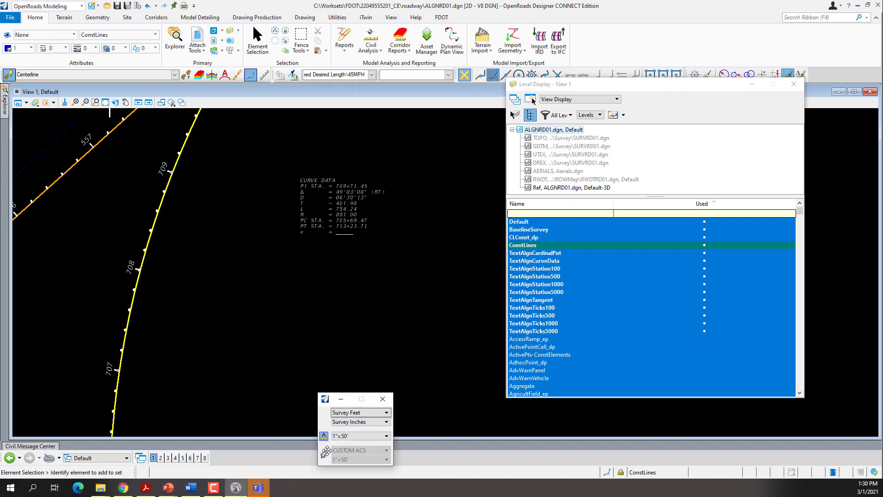
left_click(331, 463)
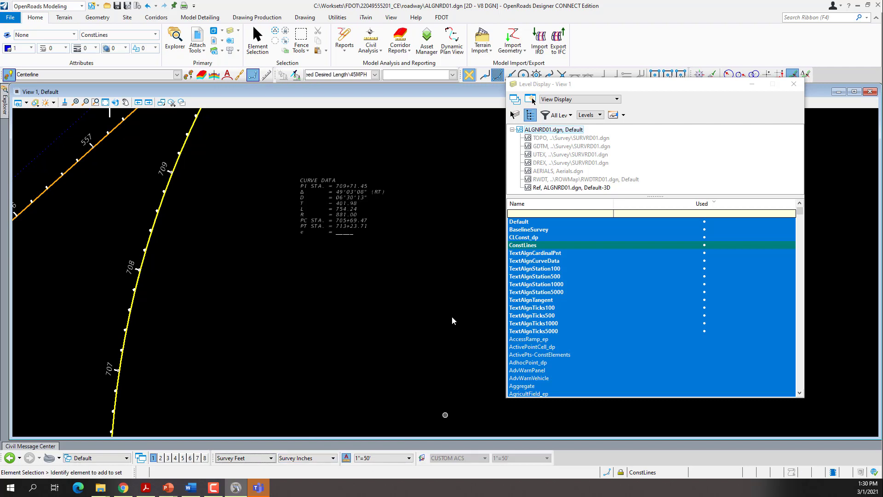
Step: Try the drawing scale at 1"=100' with only the 500-foot major annotations displayed
left_click(409, 459)
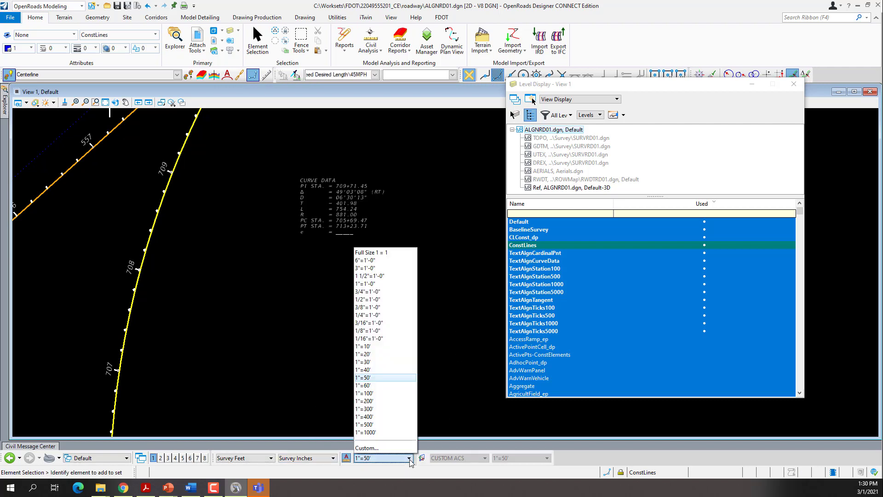
left_click(374, 394)
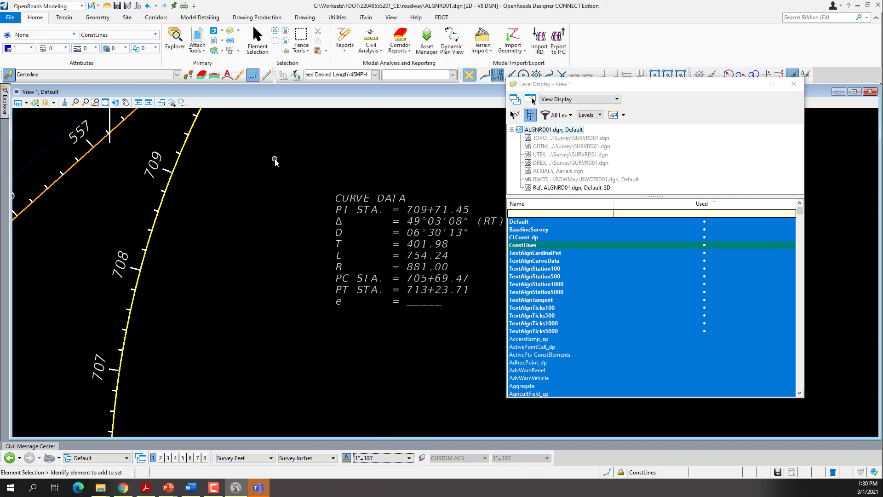
left_click(442, 18)
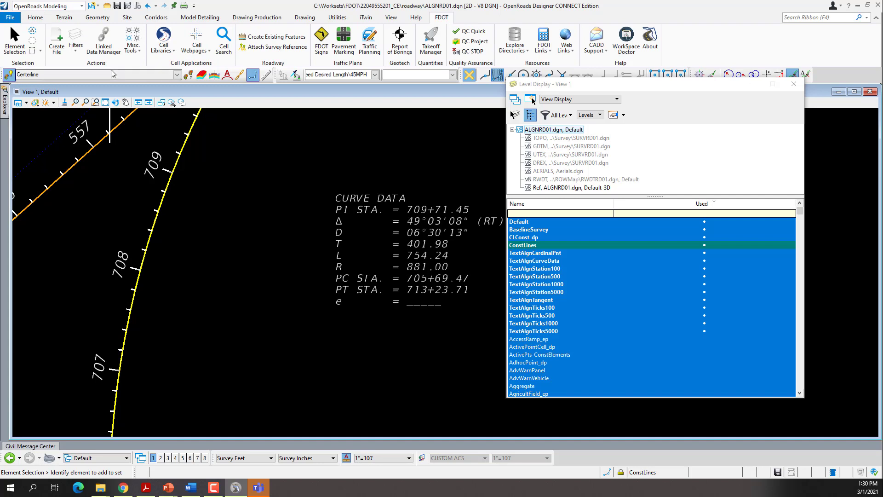
left_click(76, 54)
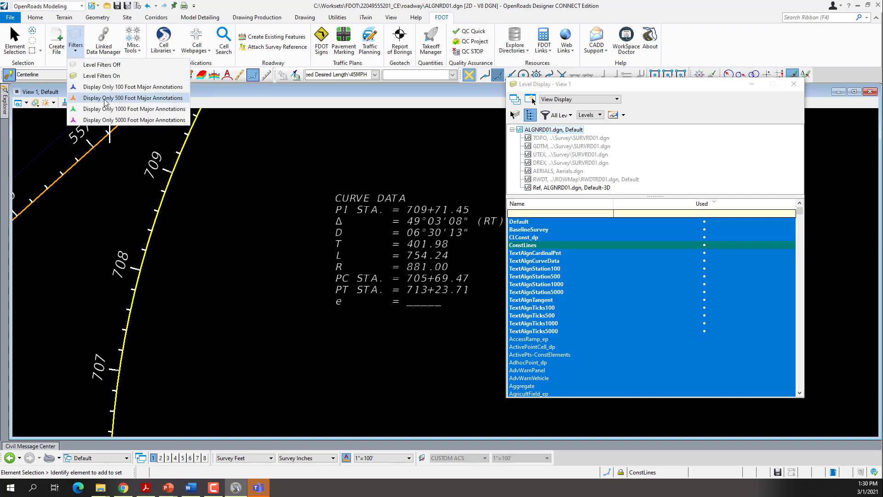
left_click(143, 98)
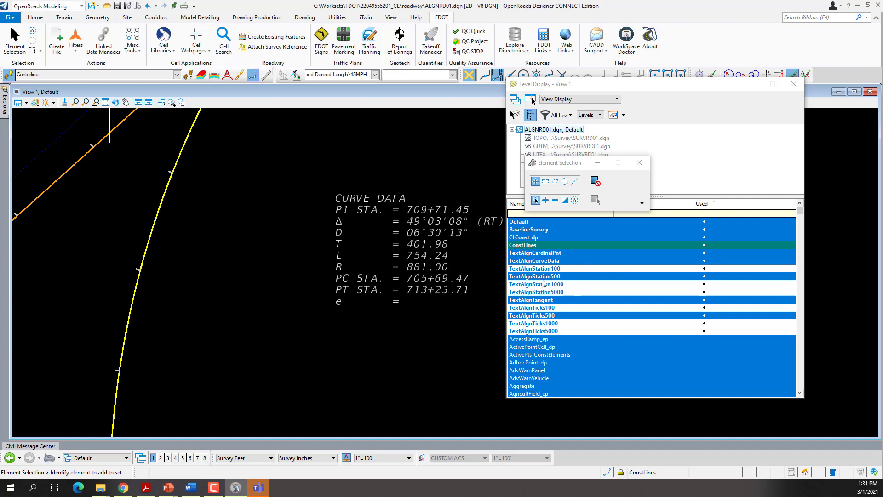
scroll(174, 282, "down", 2)
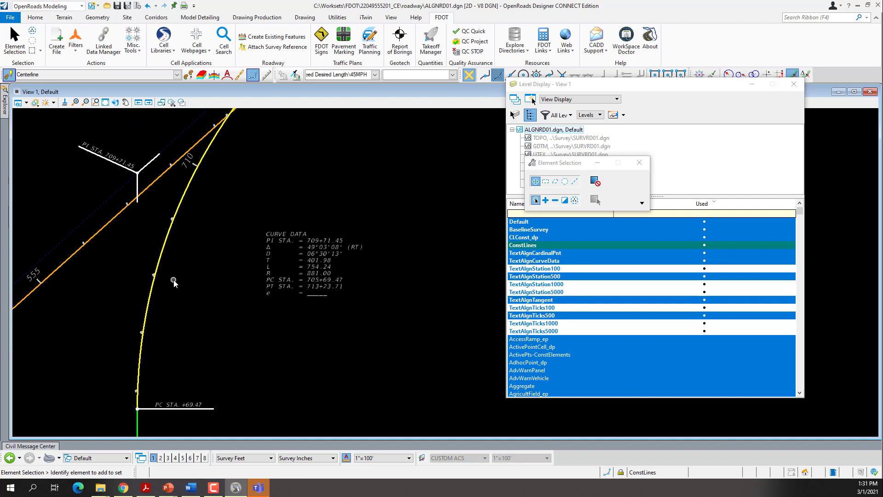
scroll(179, 295, "down", 2)
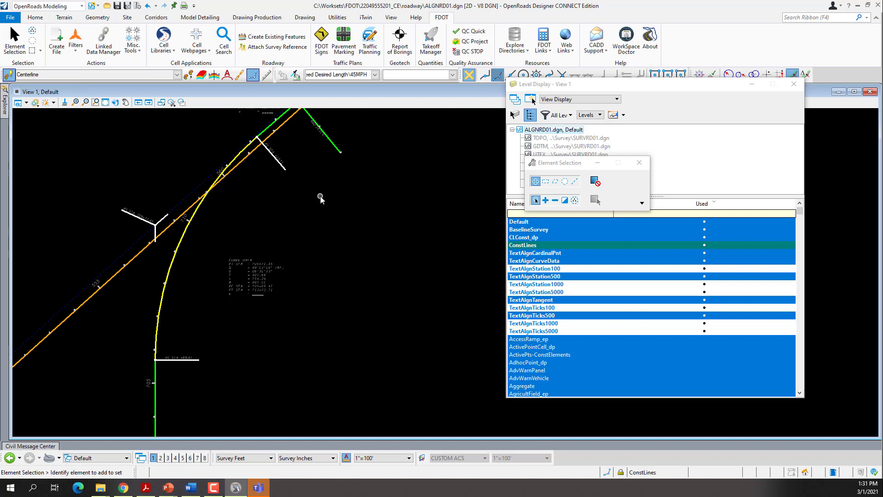
Step: Return the drawing scale to 1"=50' and display only the 100-foot major annotations
left_click(410, 458)
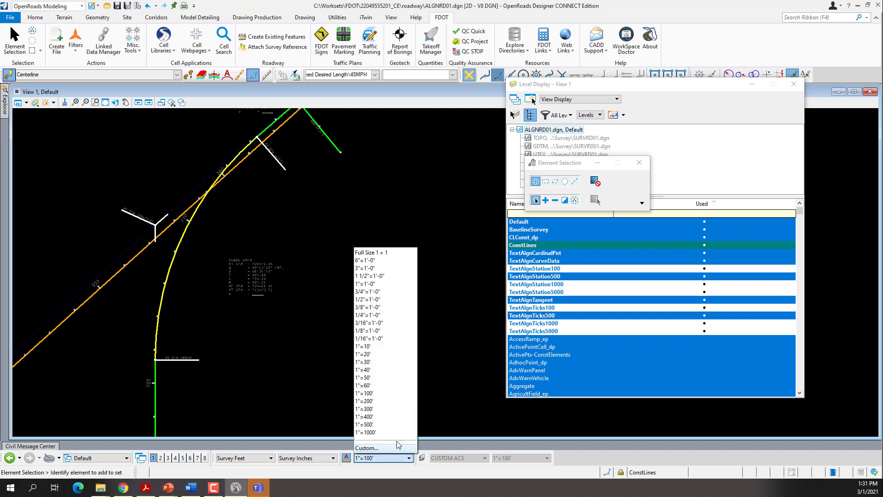
left_click(364, 377)
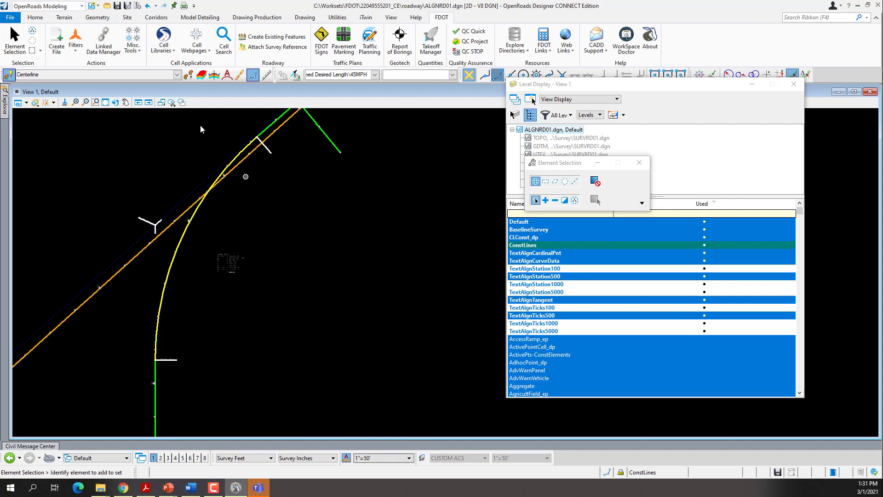
left_click(171, 102)
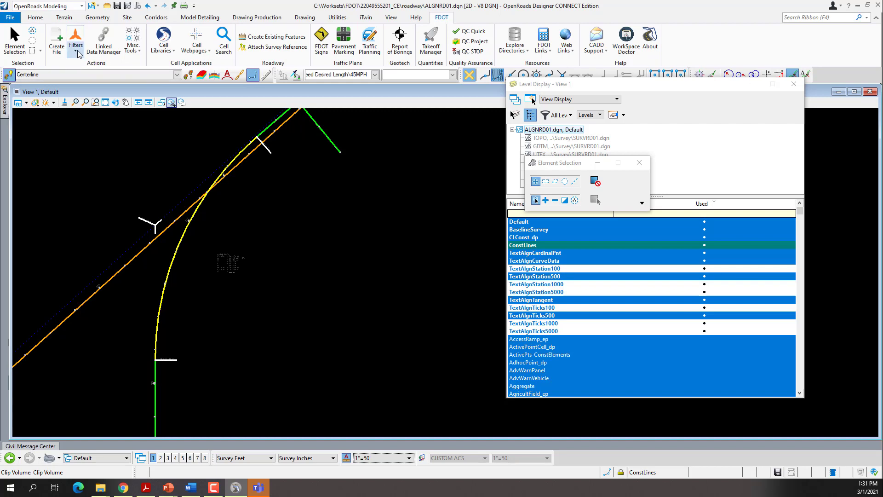
left_click(75, 50)
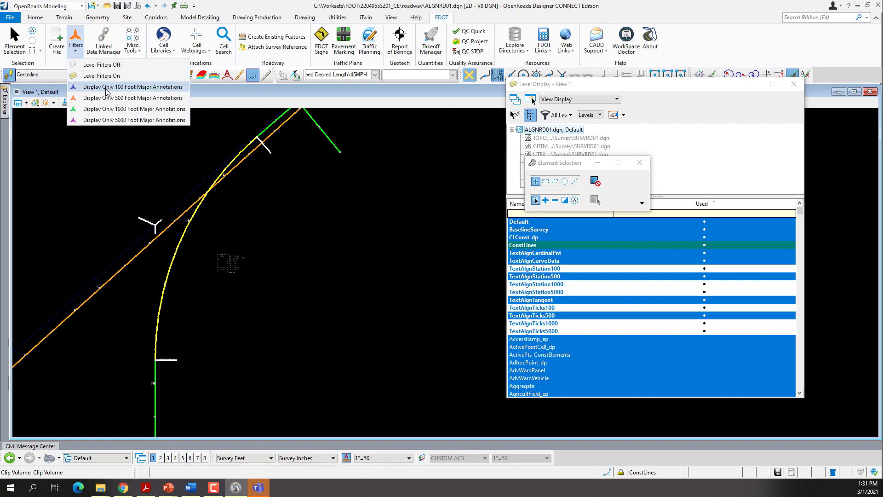
left_click(137, 90)
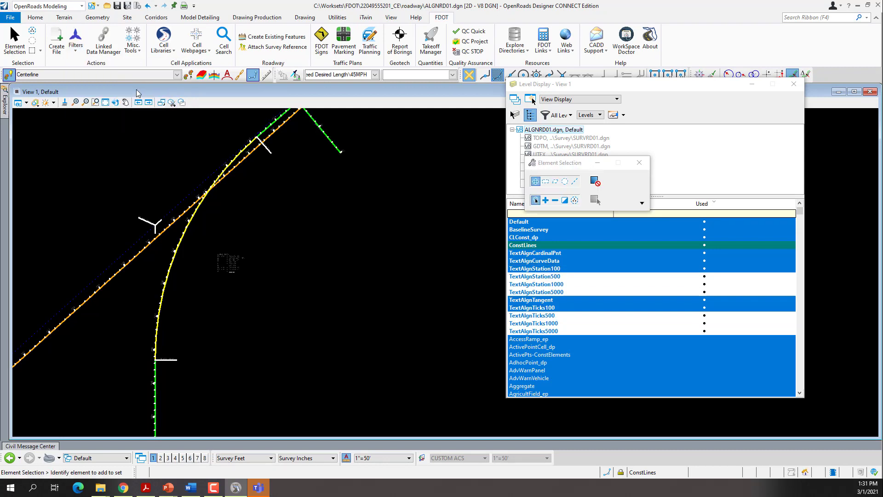
scroll(162, 272, "up", 5)
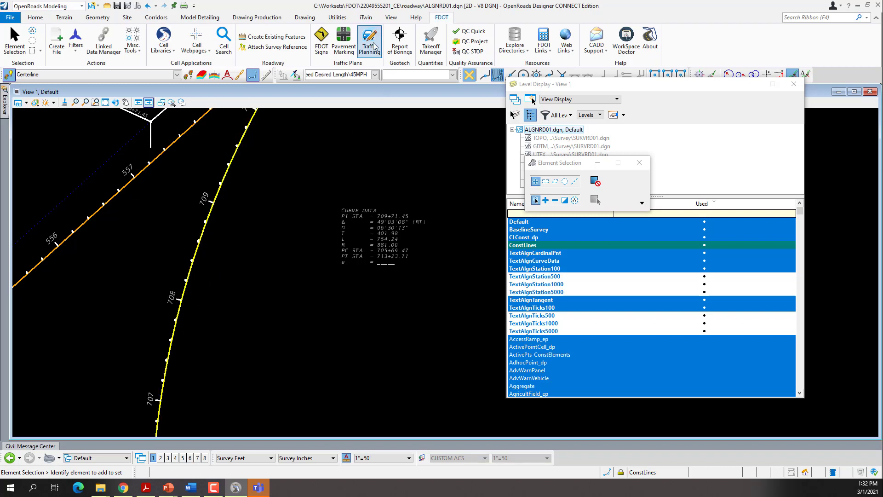
Step: Remove the element annotations from the curved centerline, the baseline and the short crossing alignment, and close the level display
left_click(253, 21)
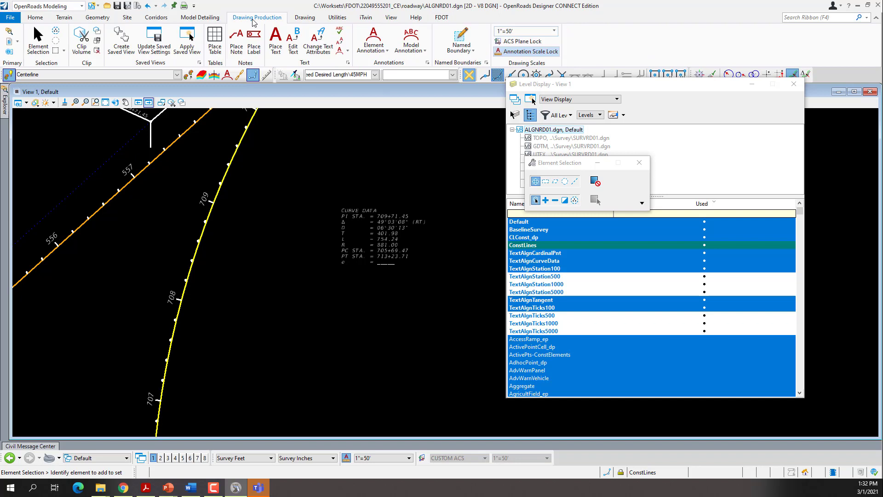
left_click(386, 51)
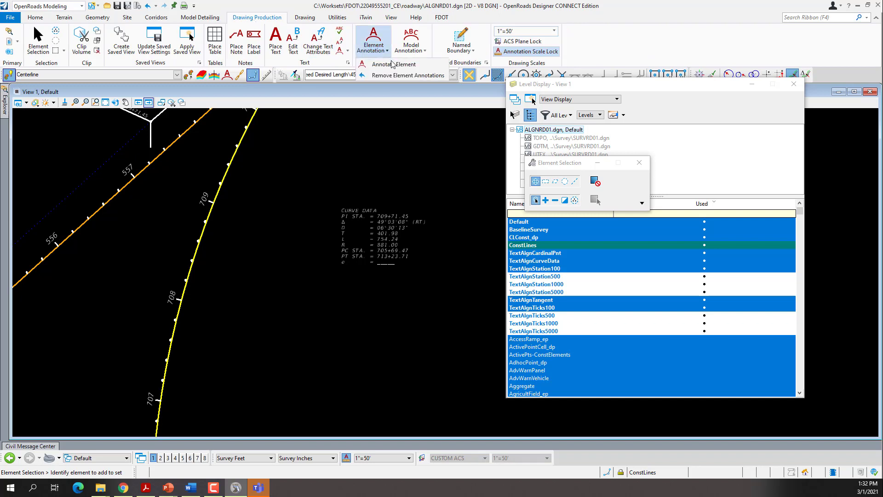
left_click(400, 76)
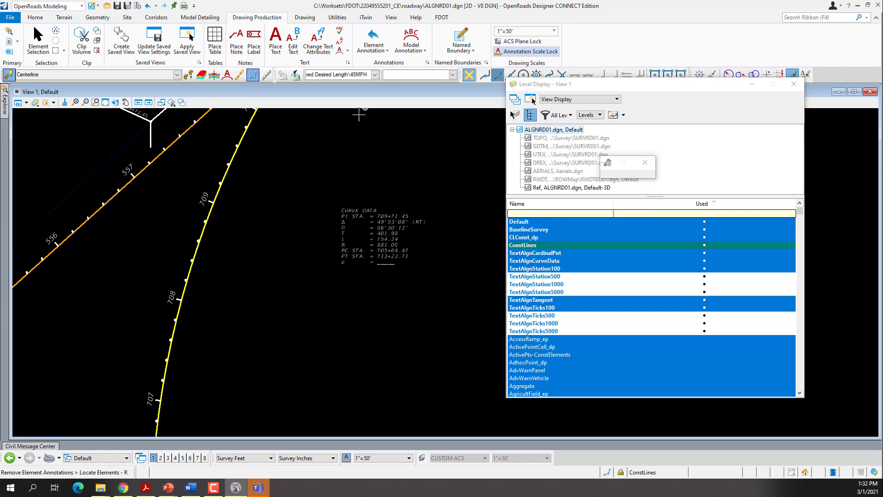
left_click(220, 196)
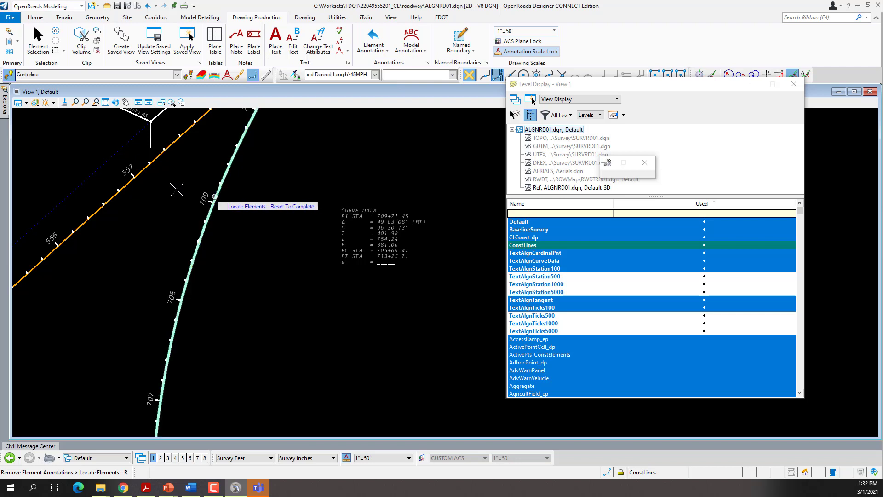
left_click(142, 171)
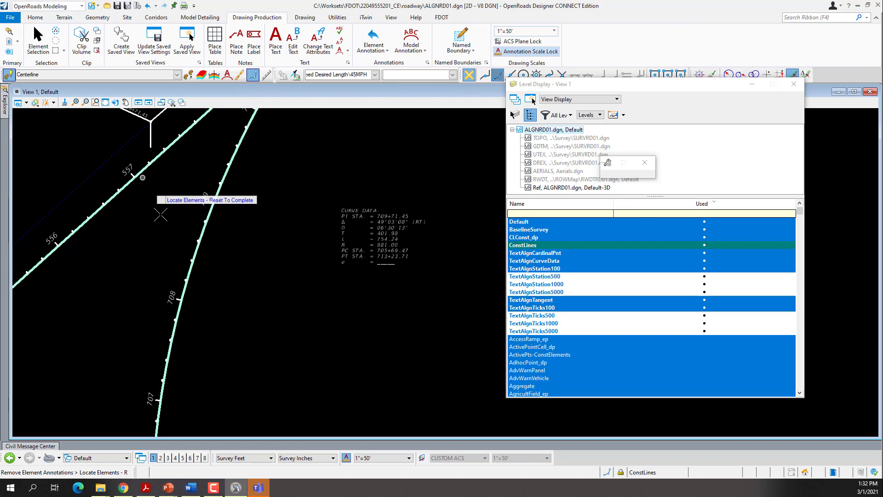
scroll(160, 213, "down", 3)
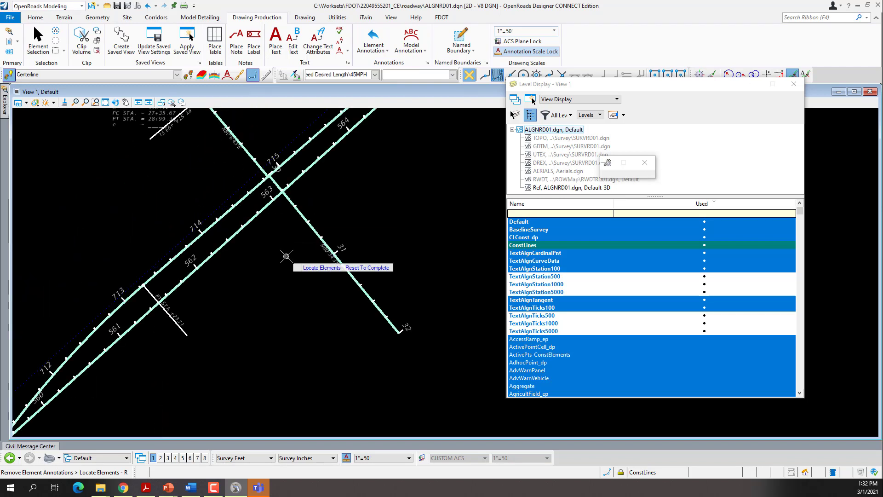
right_click(287, 256)
scroll(262, 282, "down", 2)
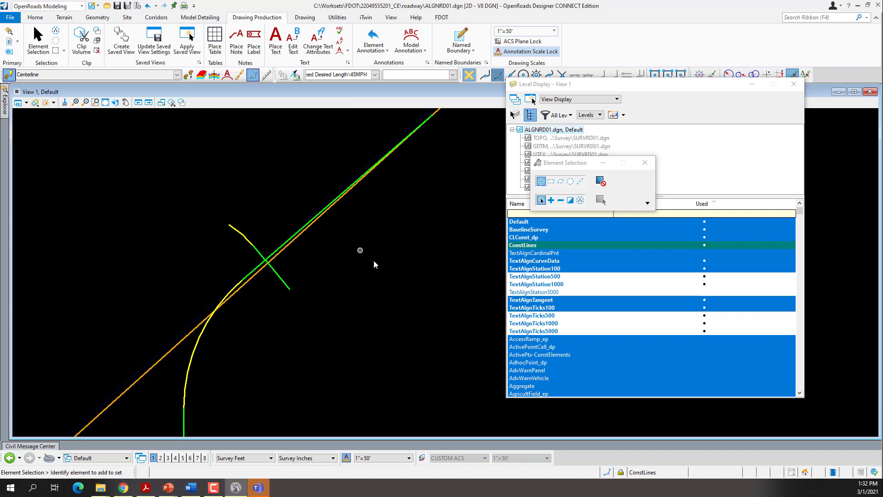
left_click(794, 84)
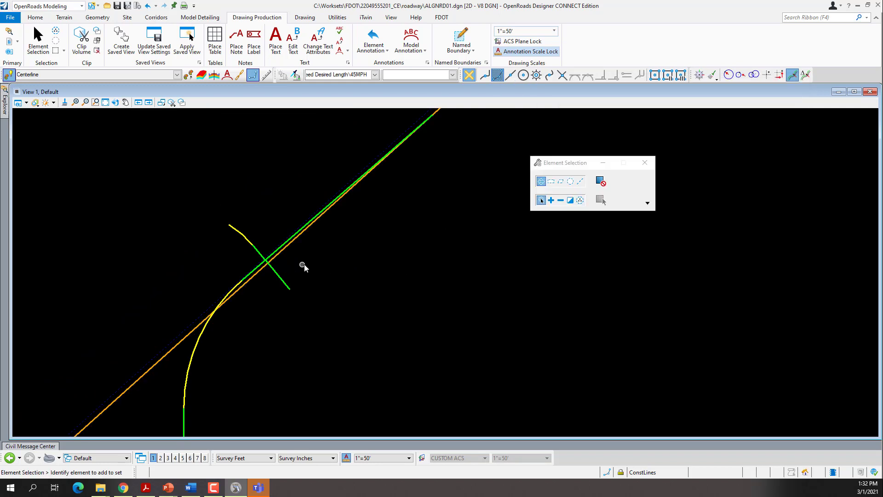